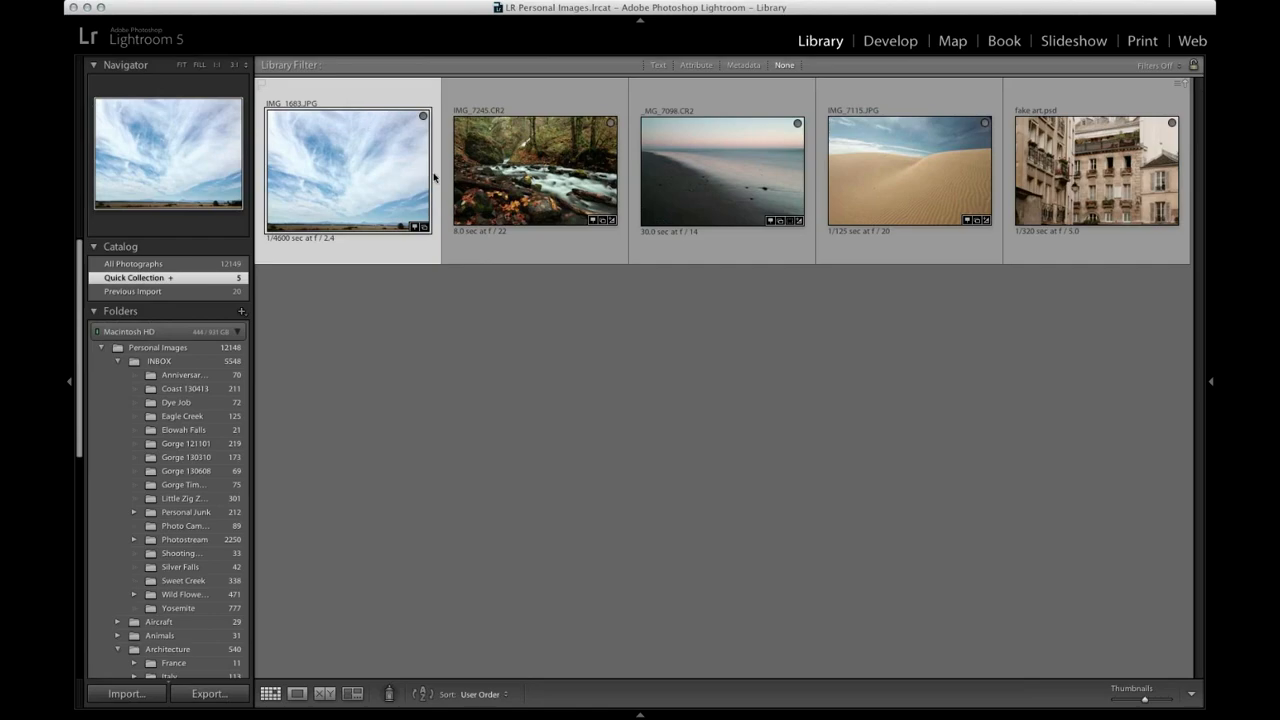
- Open the _MG_7098.CR2 beach photo in Perfect Effects 4 as a 16-bit AdobeRGB (1998) PSD copy with Lightroom adjustments
{"action": "double_click", "coordinate": [659, 174]}
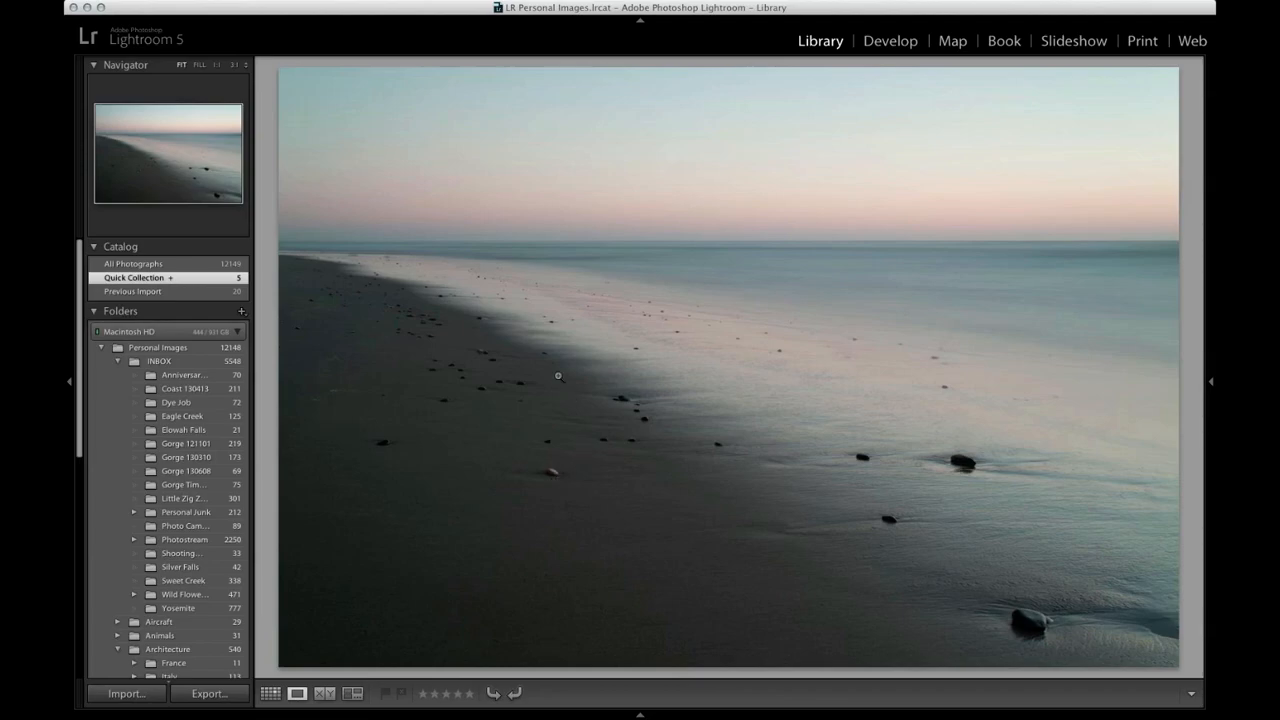
{"action": "right_click", "coordinate": [524, 294]}
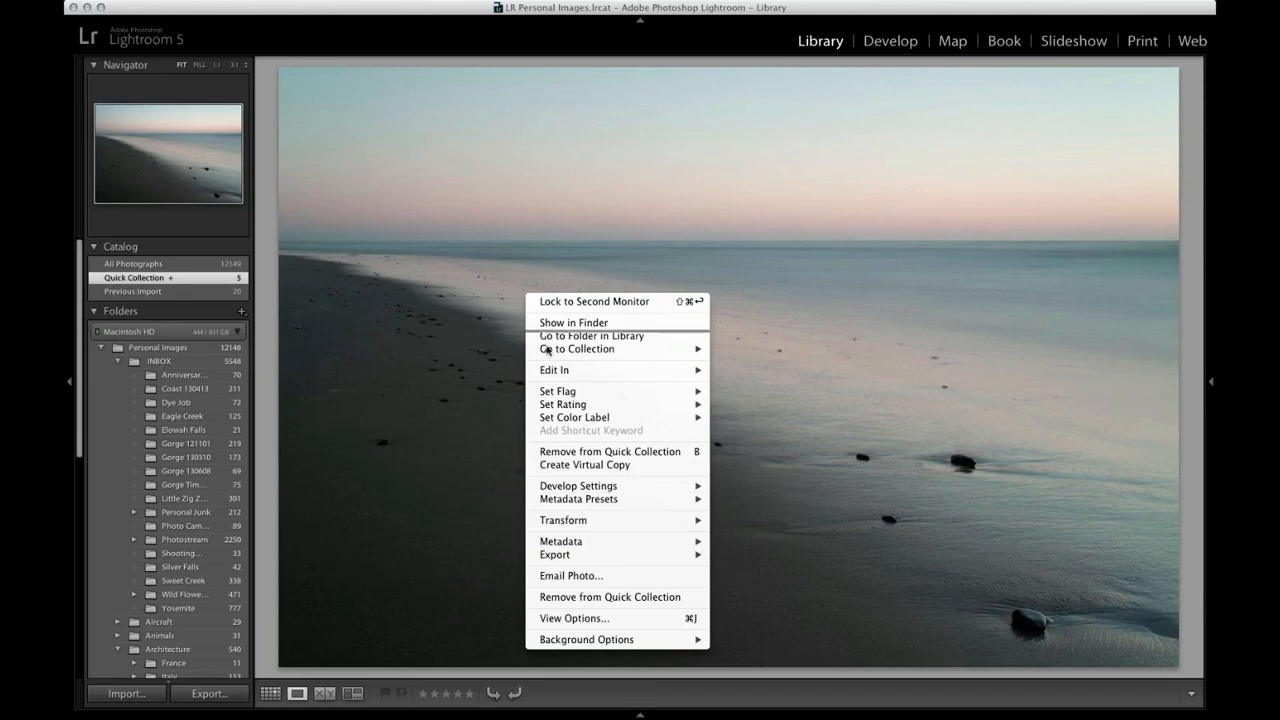
{"action": "mouse_move", "coordinate": [563, 376]}
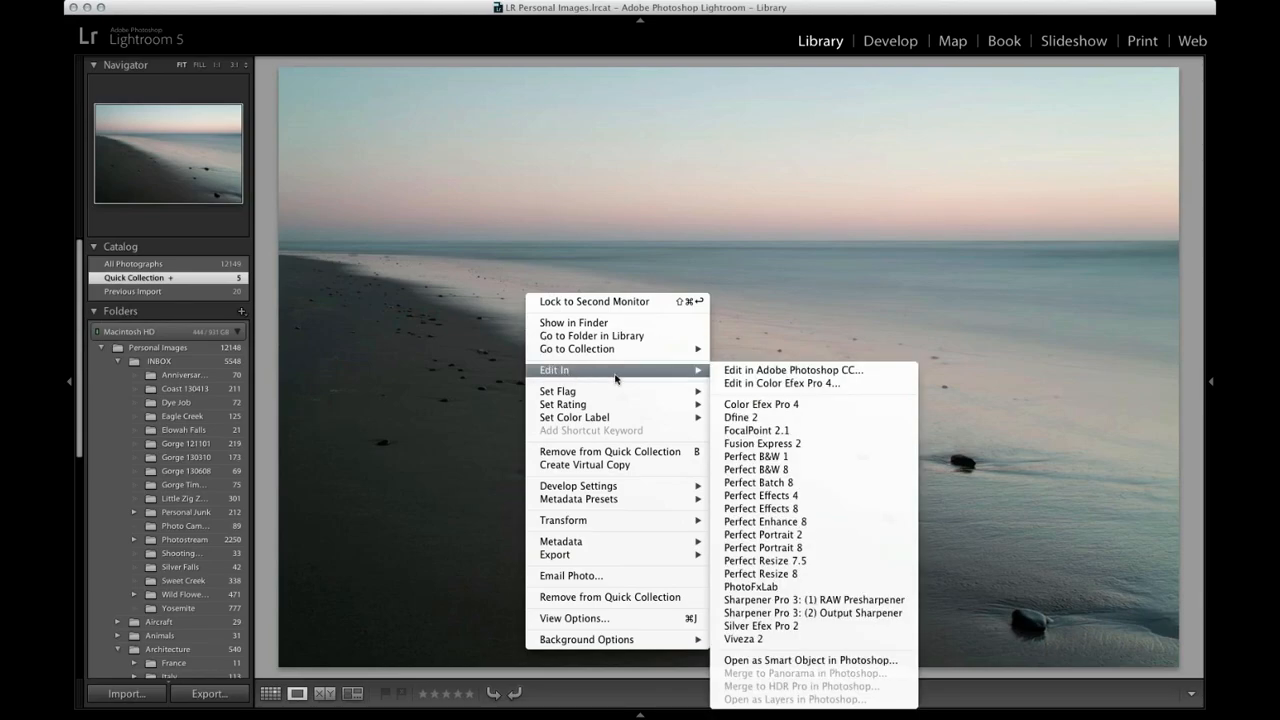
{"action": "left_click", "coordinate": [824, 495]}
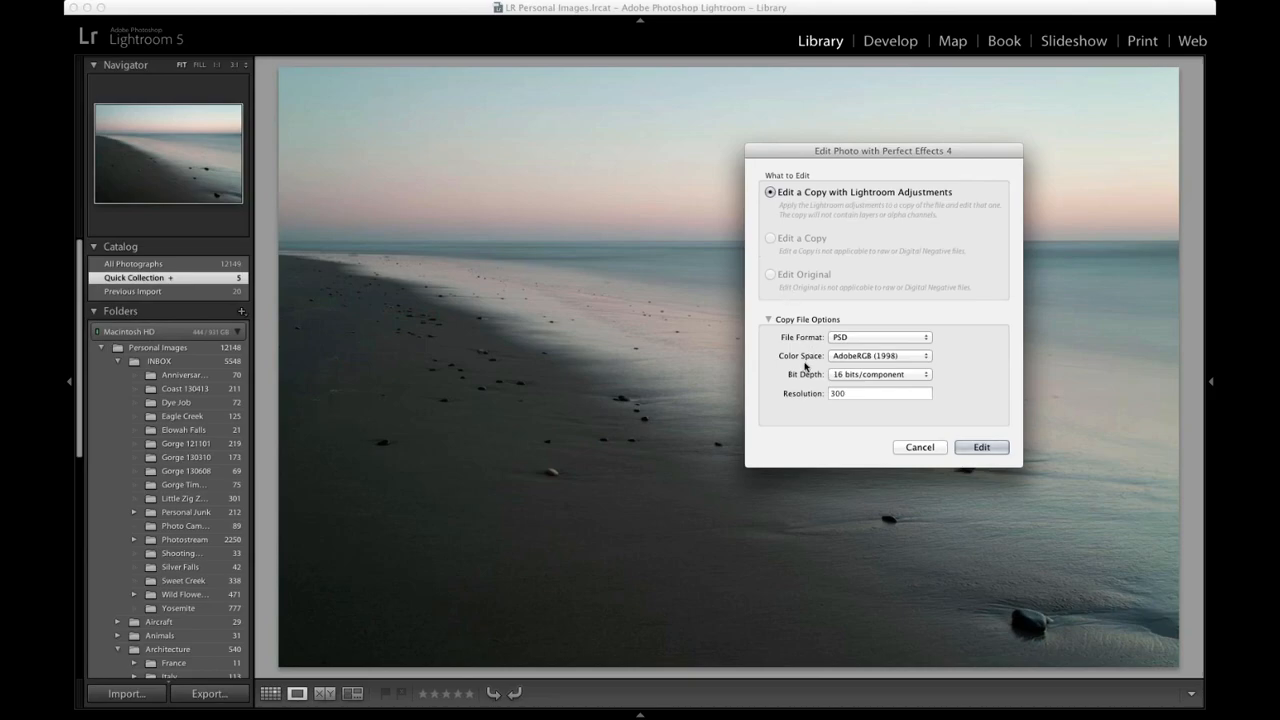
{"action": "left_click", "coordinate": [985, 449]}
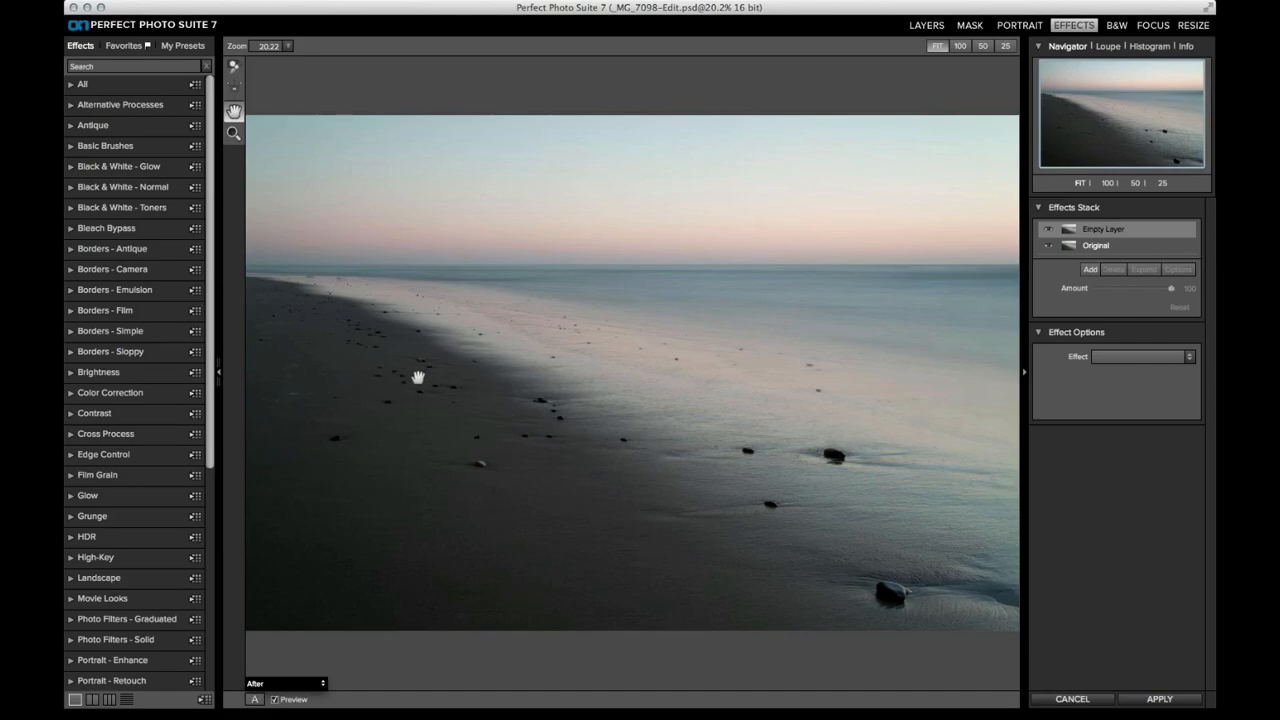
- Apply the Tone Enhancer effect with Auto Contrast off, Blacks at 0 and Local Contrast at 9, and raise the Shadows
{"action": "left_click", "coordinate": [1108, 357]}
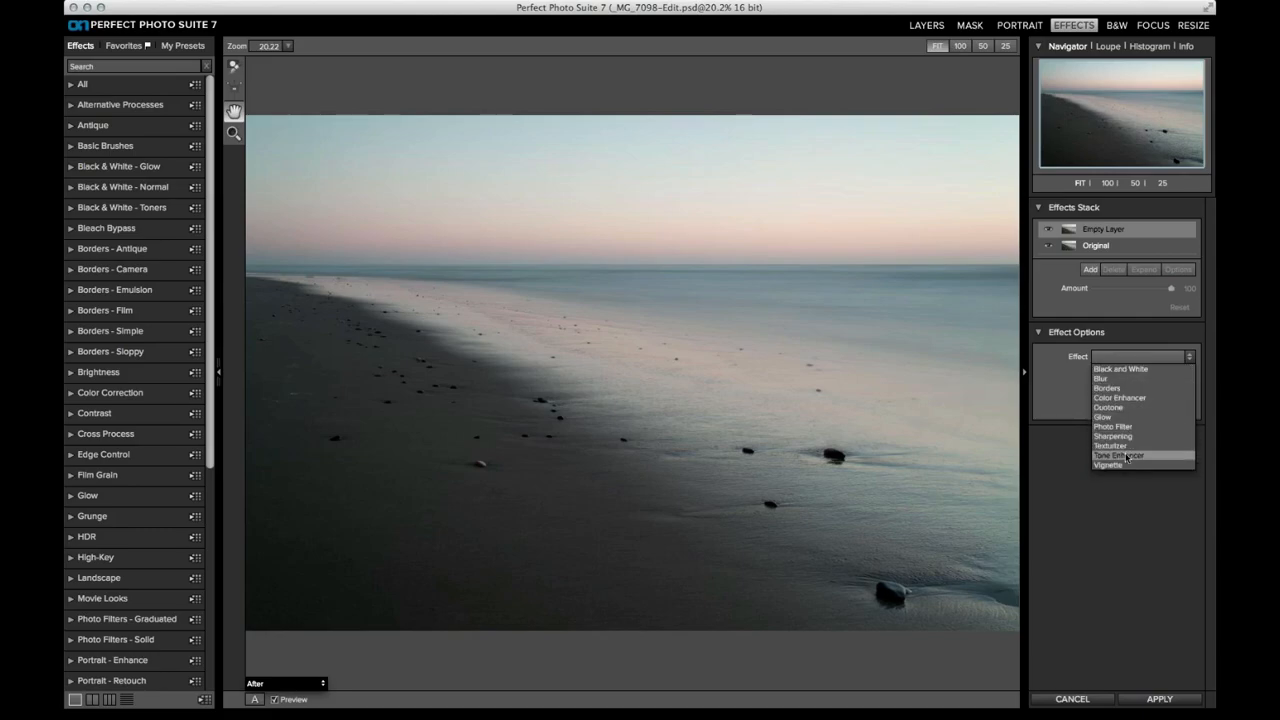
{"action": "left_click", "coordinate": [752, 338]}
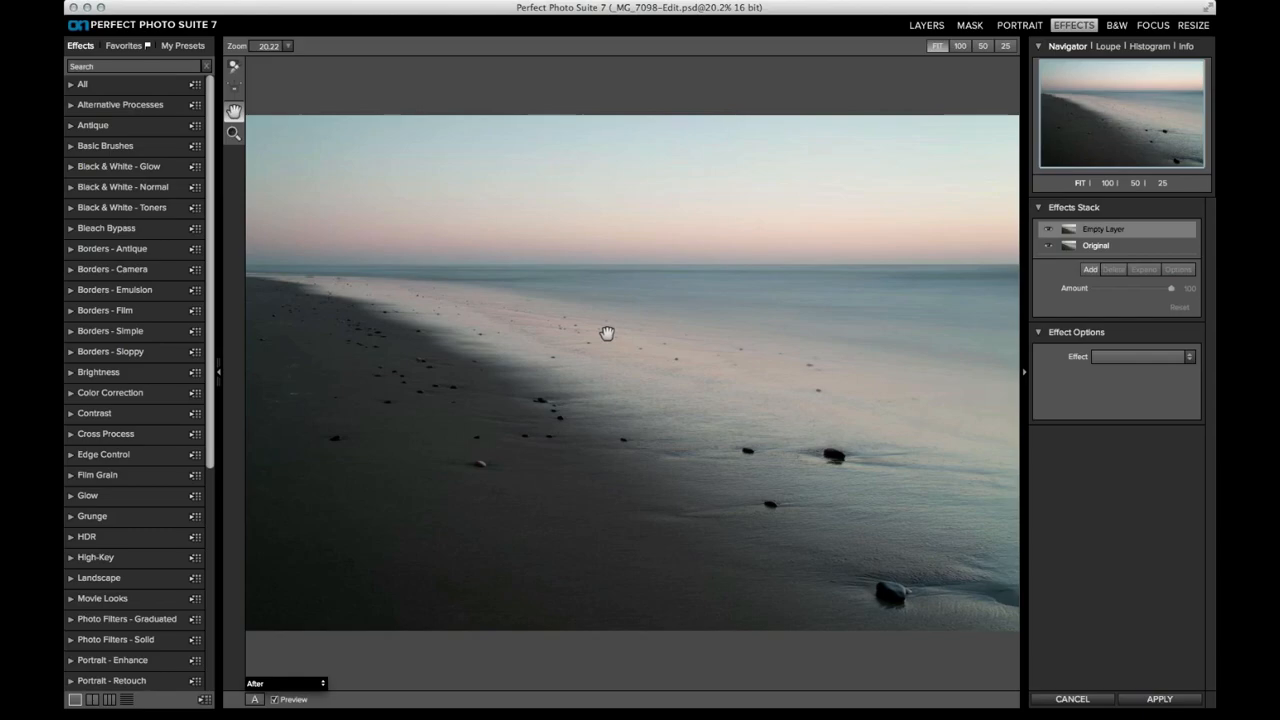
{"action": "left_click", "coordinate": [1104, 358]}
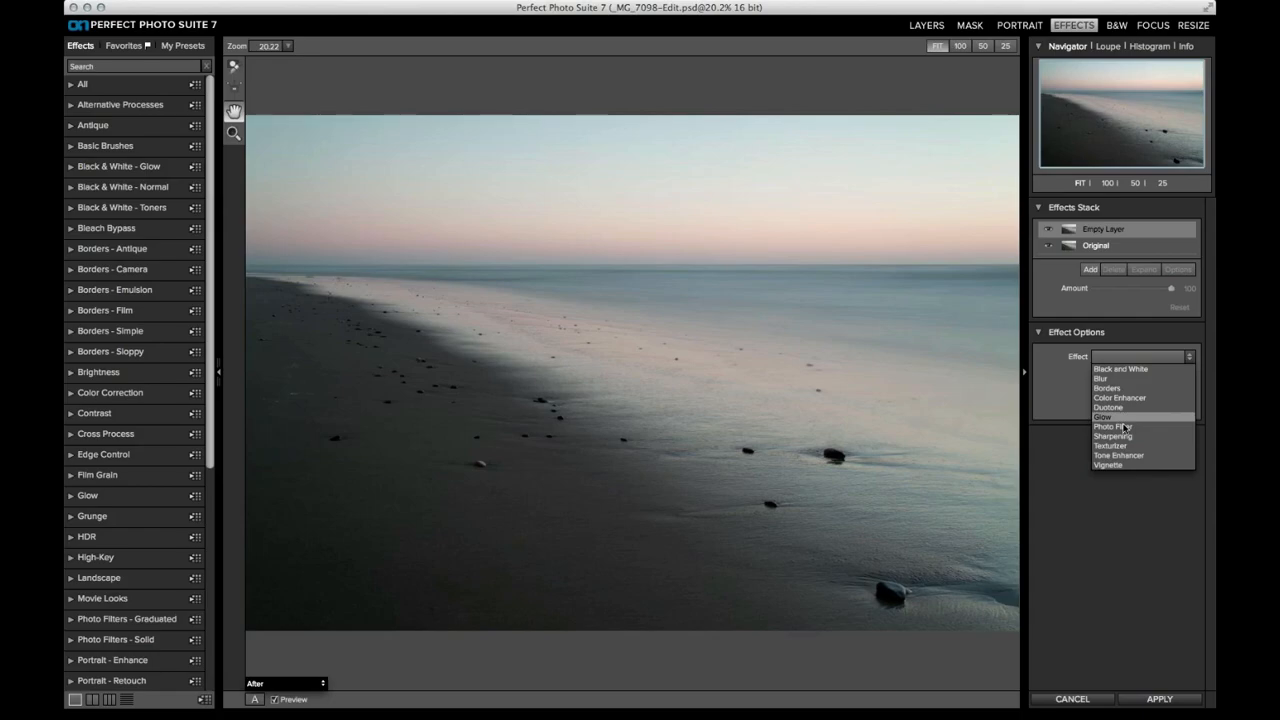
{"action": "left_click", "coordinate": [1128, 455]}
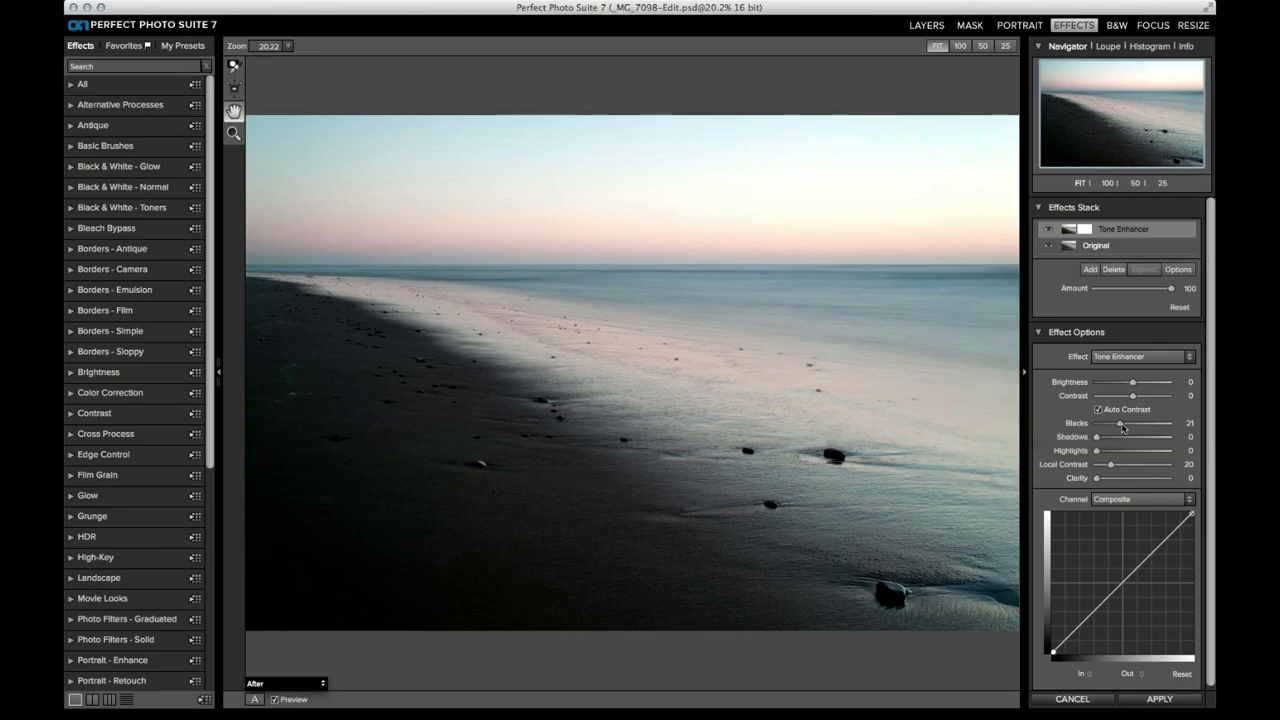
{"action": "left_click_drag", "start_coordinate": [1121, 427], "coordinate": [1090, 426]}
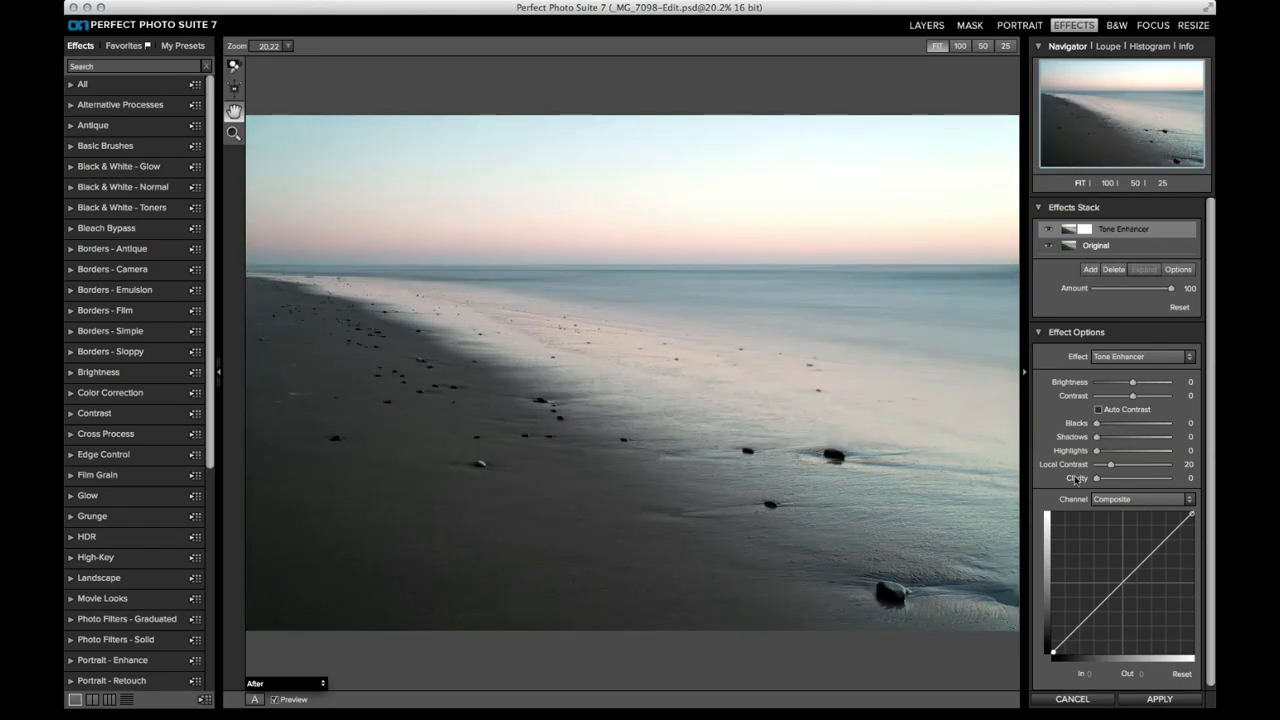
{"action": "mouse_move", "coordinate": [1110, 467]}
{"action": "left_mouse_down"}
{"action": "mouse_move", "coordinate": [1086, 466]}
{"action": "mouse_move", "coordinate": [1104, 467]}
{"action": "left_mouse_up"}
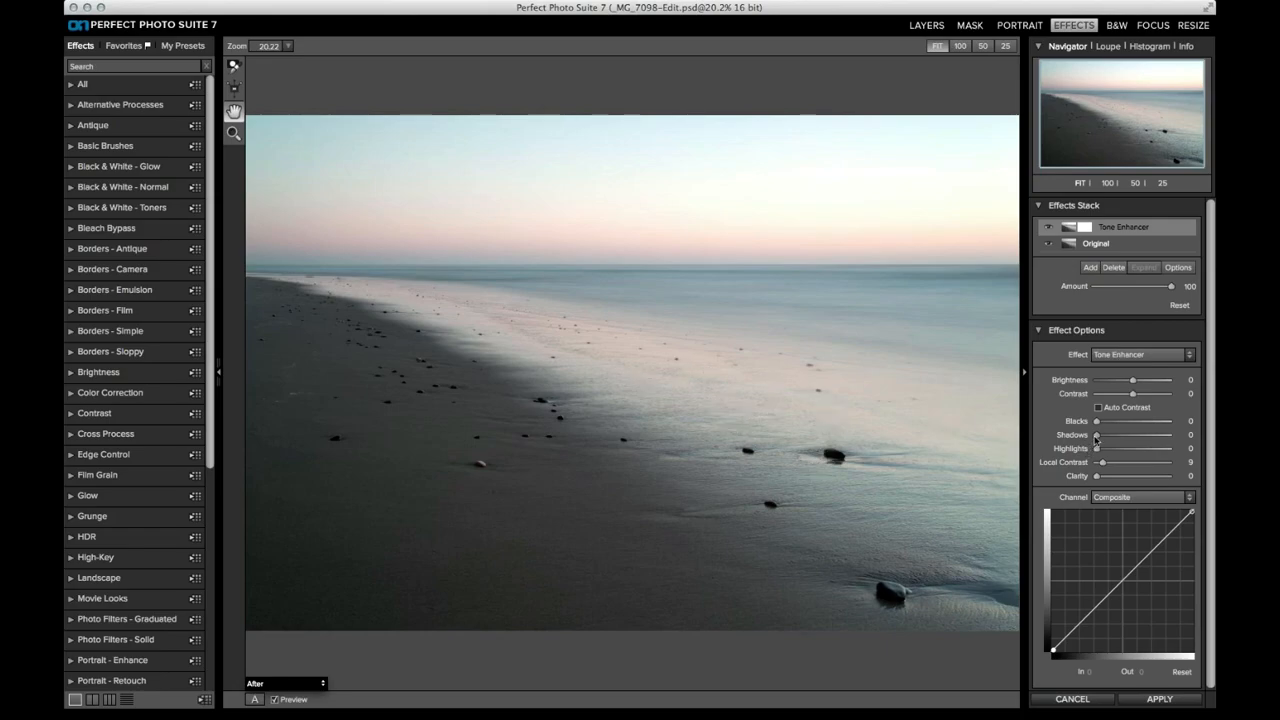
{"action": "left_click_drag", "start_coordinate": [1097, 437], "coordinate": [1117, 438]}
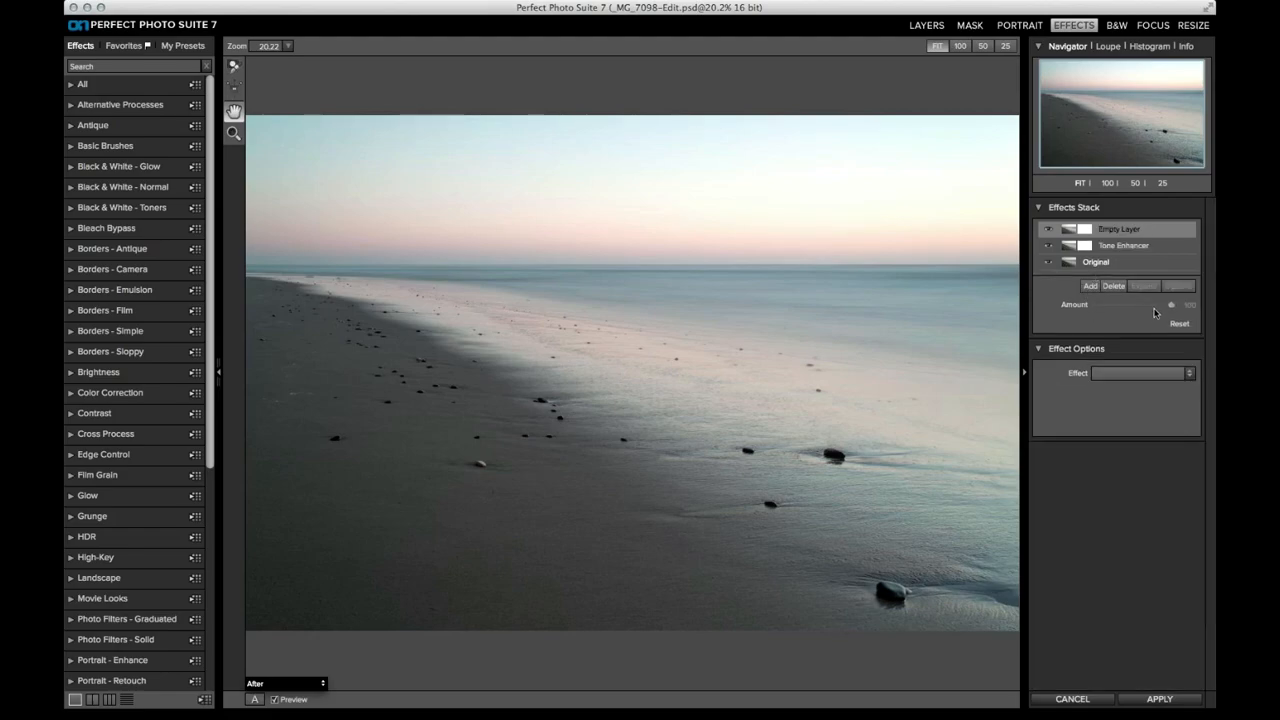
- Apply a Photo Filter effect with the Graduated Warm Cool preset on a new layer above the Tone Enhancer
{"action": "left_click", "coordinate": [1140, 373]}
{"action": "left_click", "coordinate": [1147, 414]}
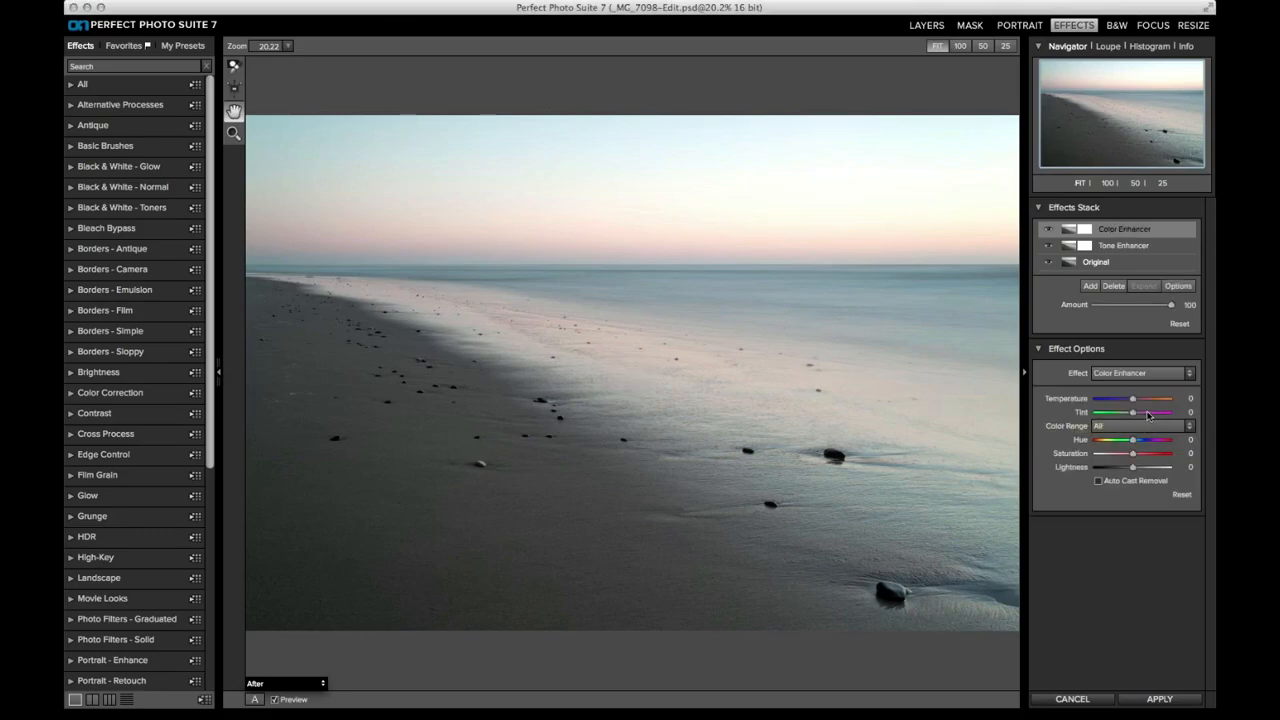
{"action": "left_click", "coordinate": [1143, 376]}
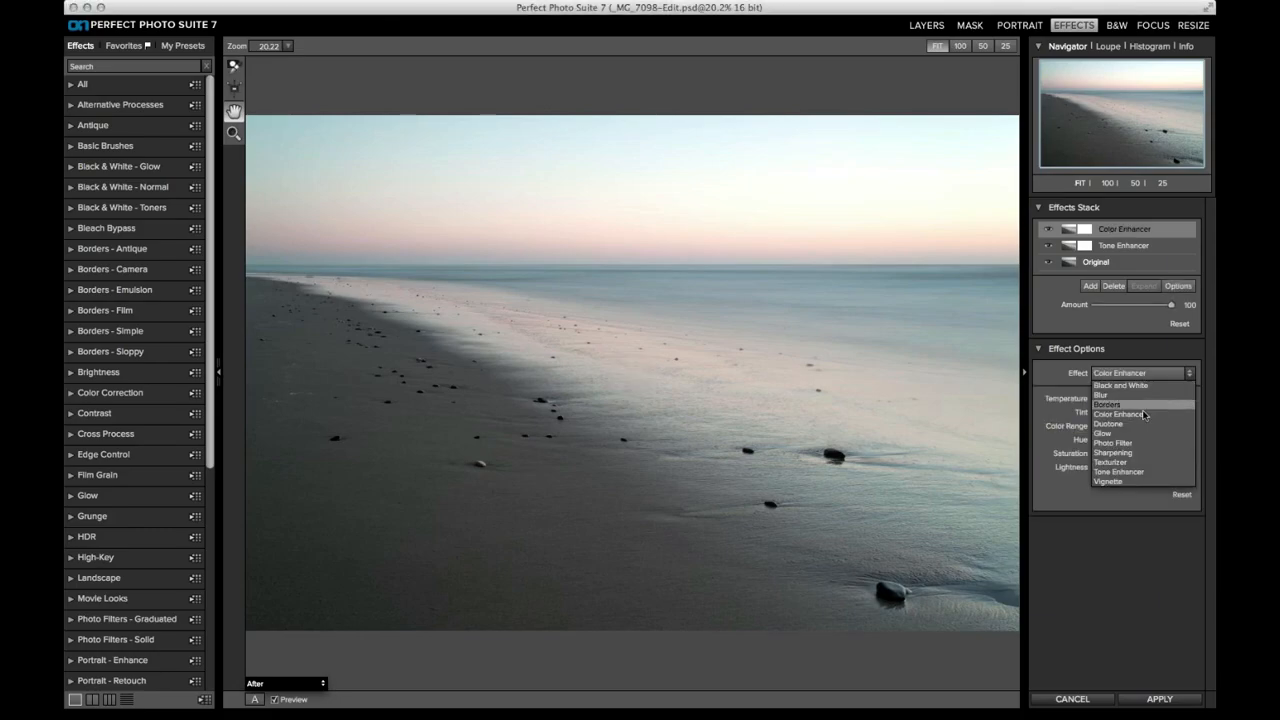
{"action": "left_click", "coordinate": [1138, 442]}
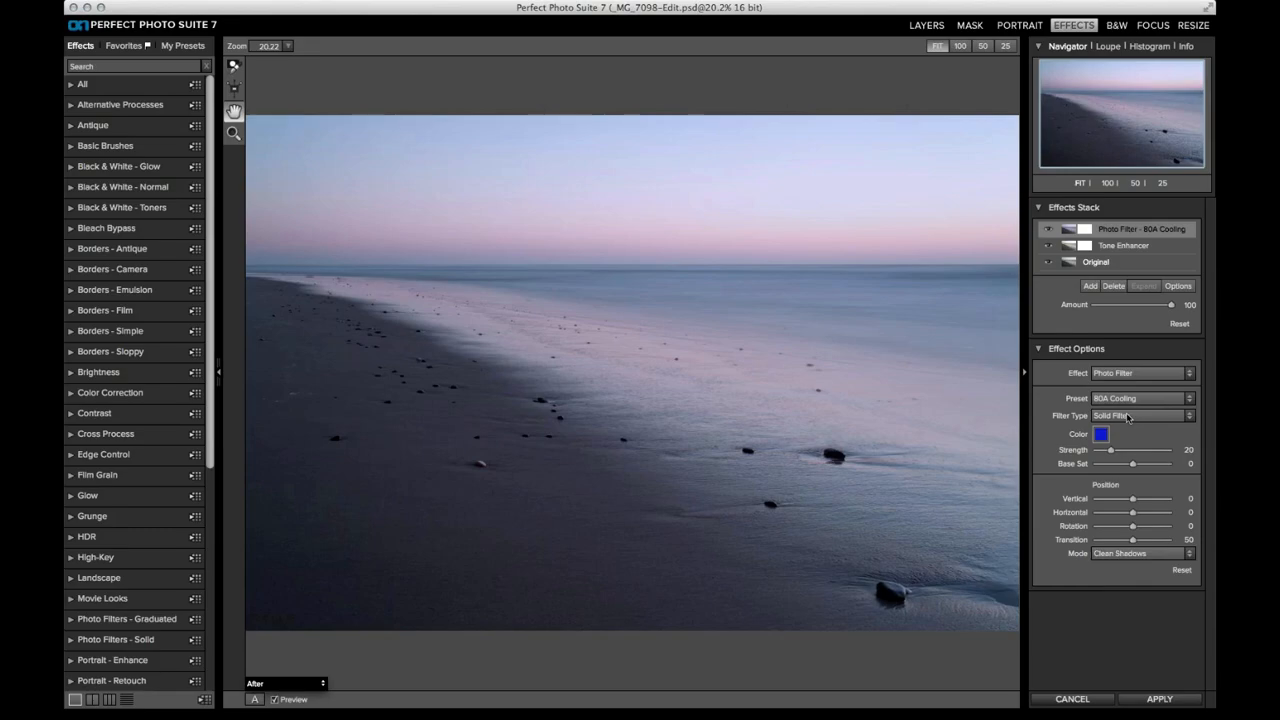
{"action": "left_click", "coordinate": [1124, 400]}
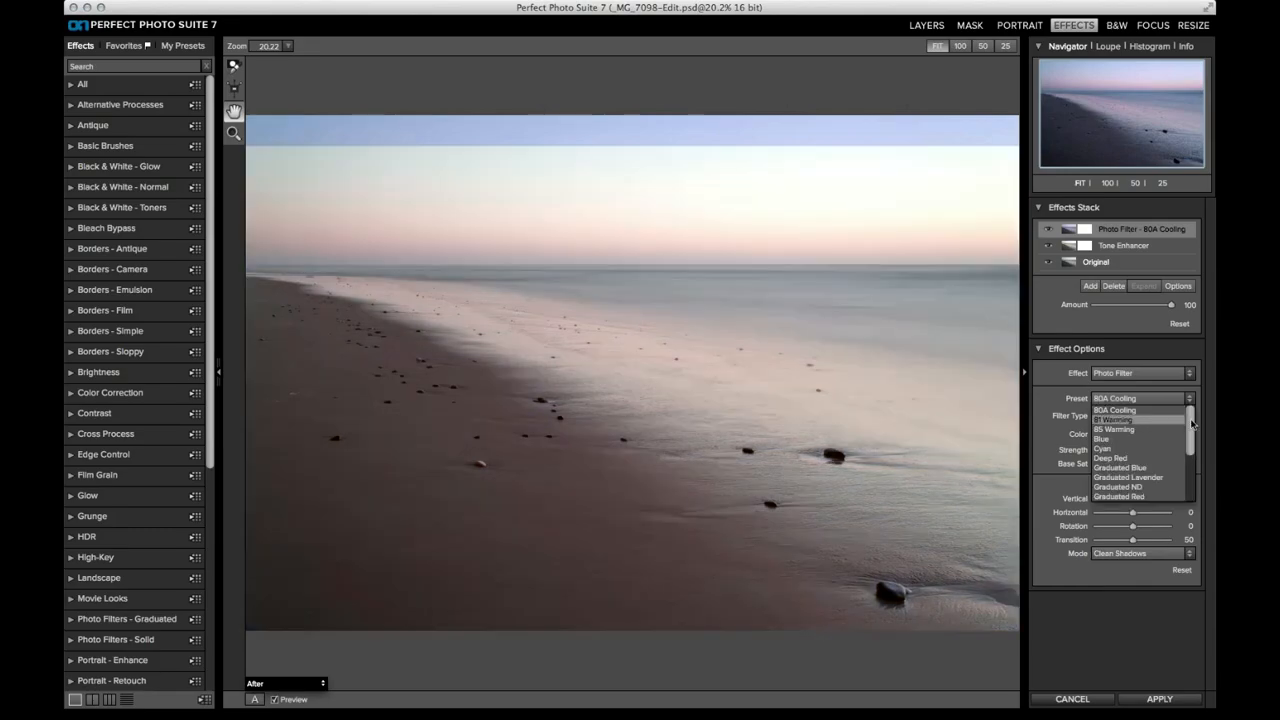
{"action": "left_click_drag", "start_coordinate": [1190, 420], "coordinate": [1190, 462]}
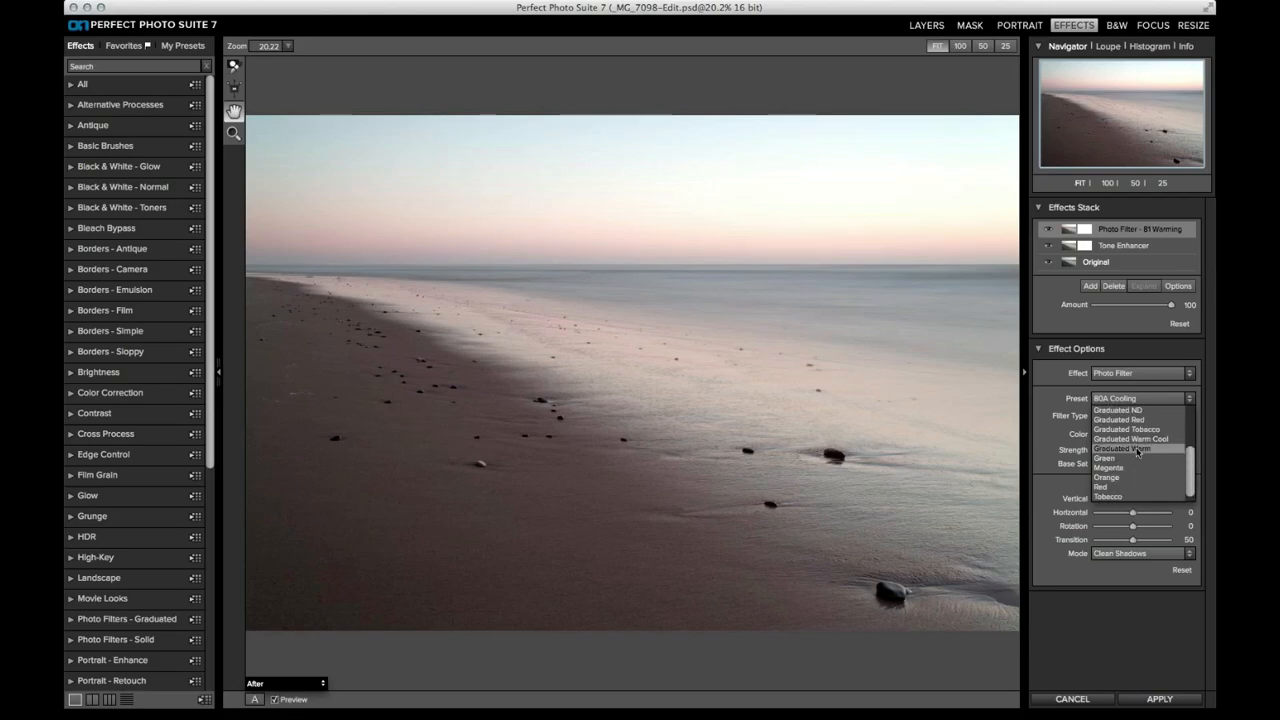
{"action": "left_click", "coordinate": [1104, 439]}
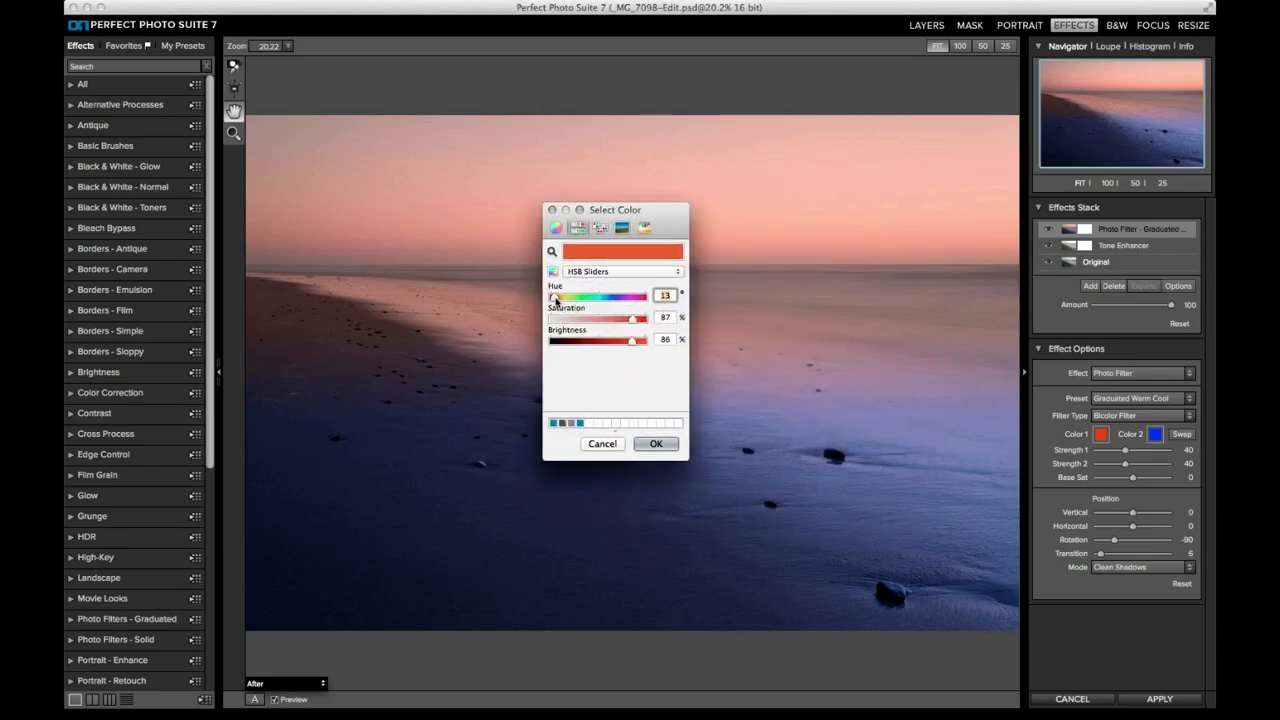
- Set the hue of the filter's Color 1 to 21° and swap the two filter colors
{"action": "left_click_drag", "start_coordinate": [556, 300], "coordinate": [558, 302]}
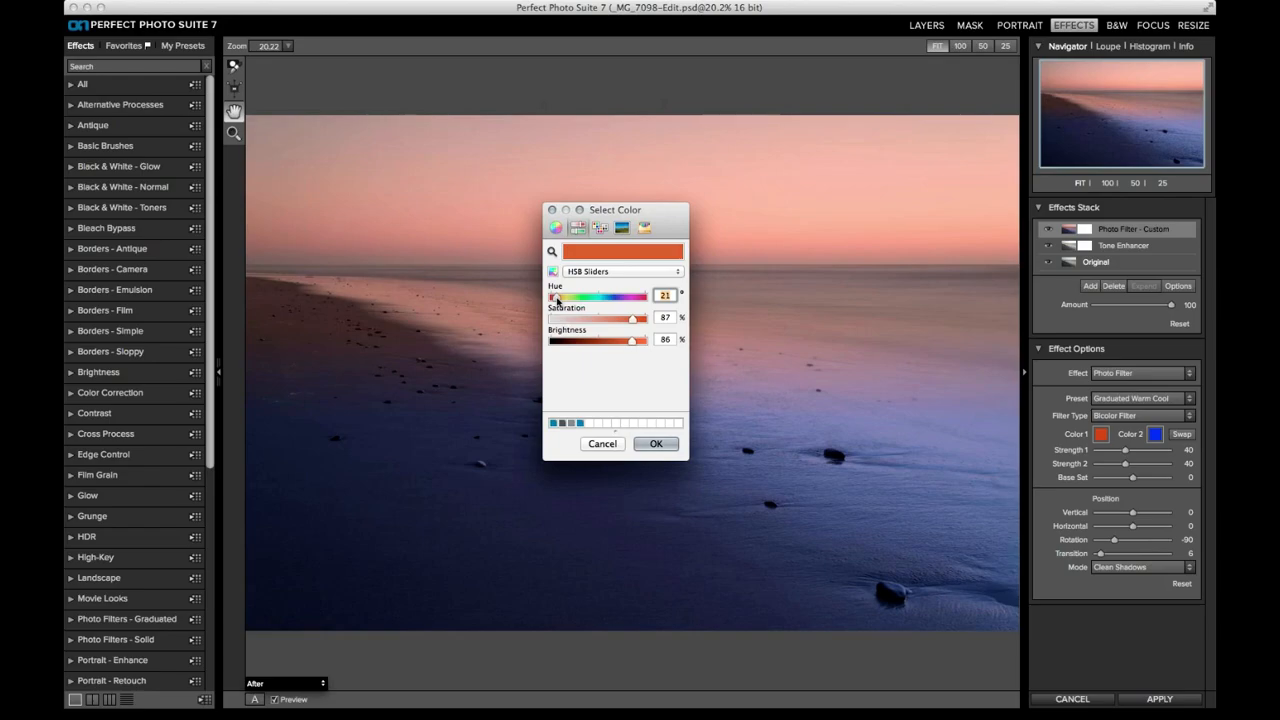
{"action": "left_click", "coordinate": [648, 443]}
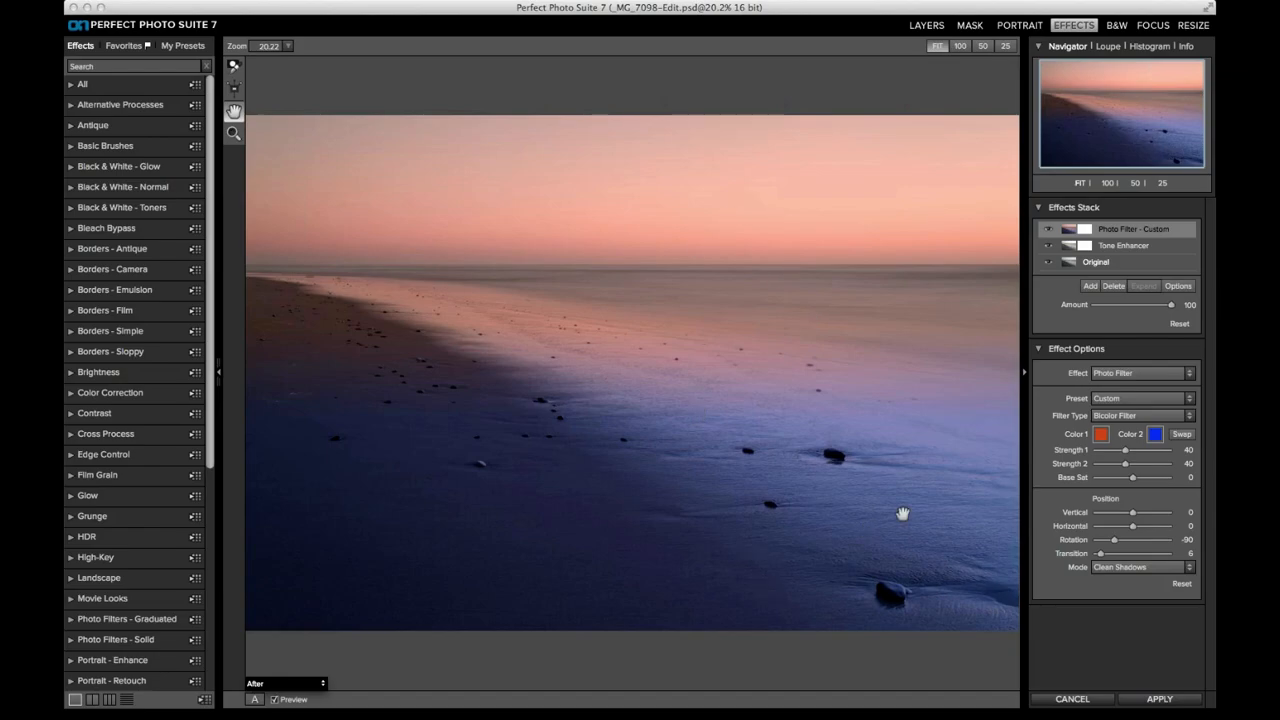
{"action": "left_click", "coordinate": [1187, 437]}
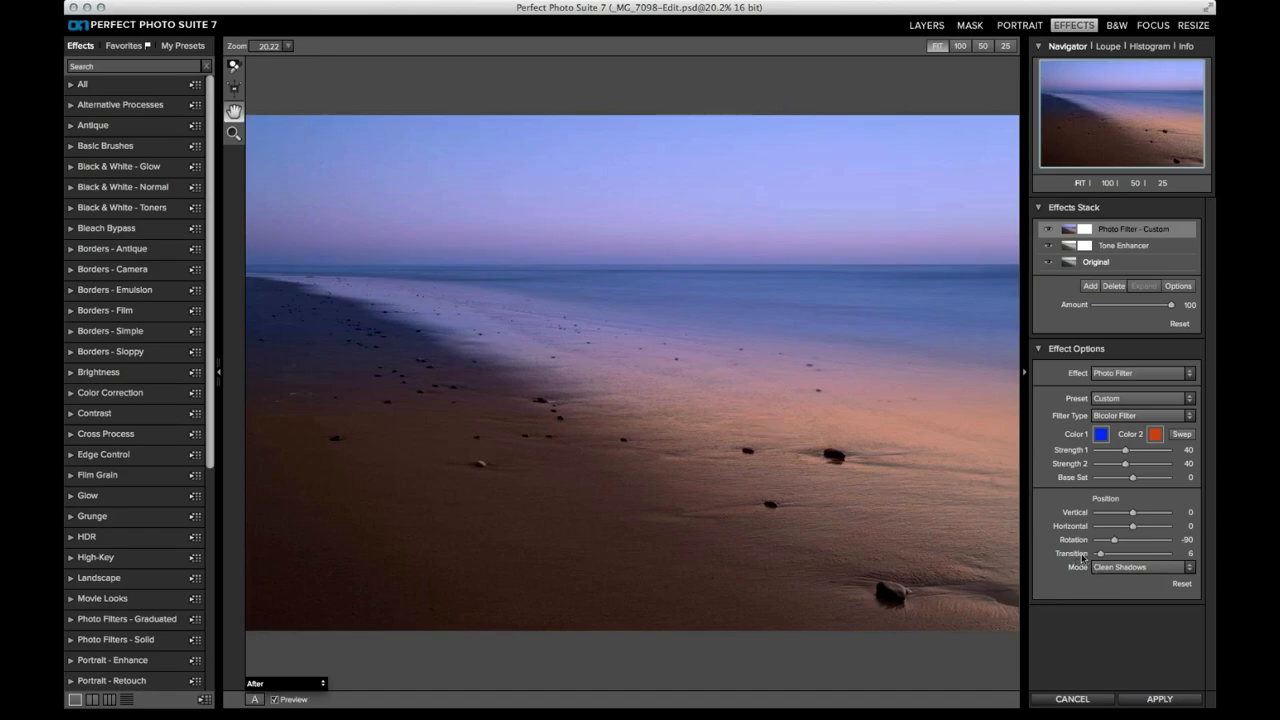
- Align the bicolor filter's split with the horizon at Vertical -43 and soften it with a Transition of 10
{"action": "left_click_drag", "start_coordinate": [1100, 555], "coordinate": [1074, 557]}
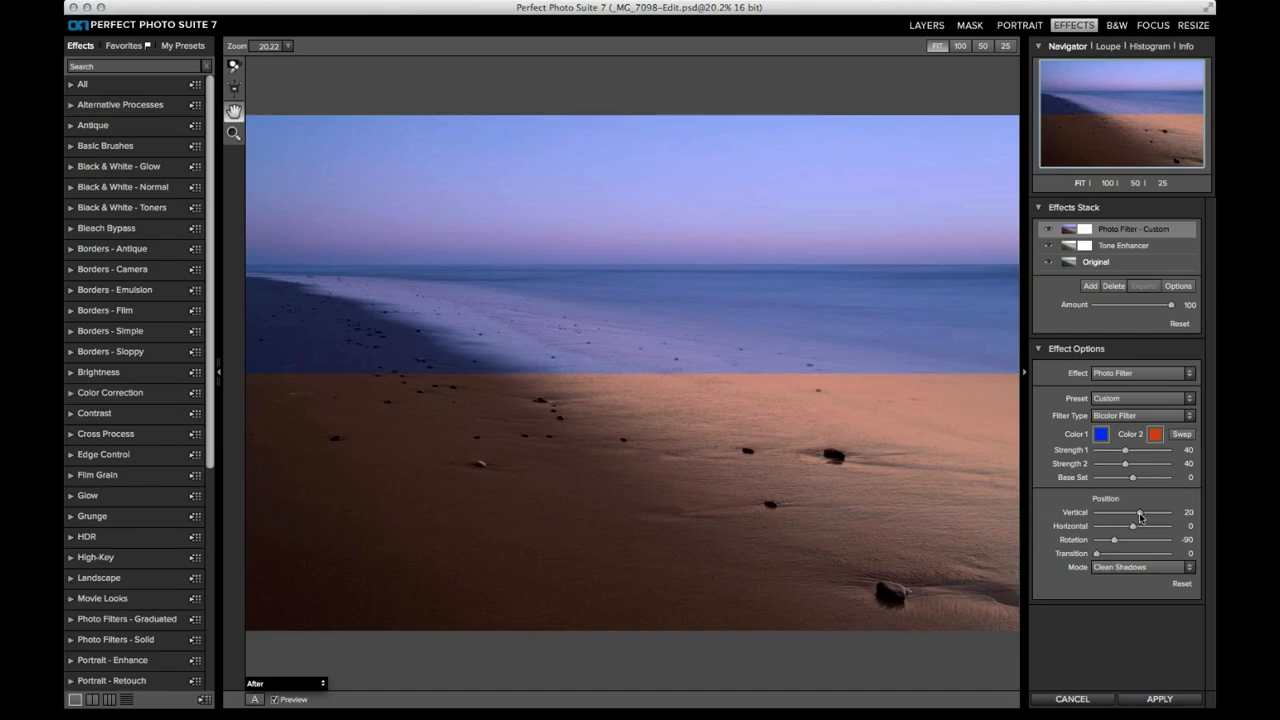
{"action": "left_click_drag", "start_coordinate": [1134, 513], "coordinate": [1117, 514]}
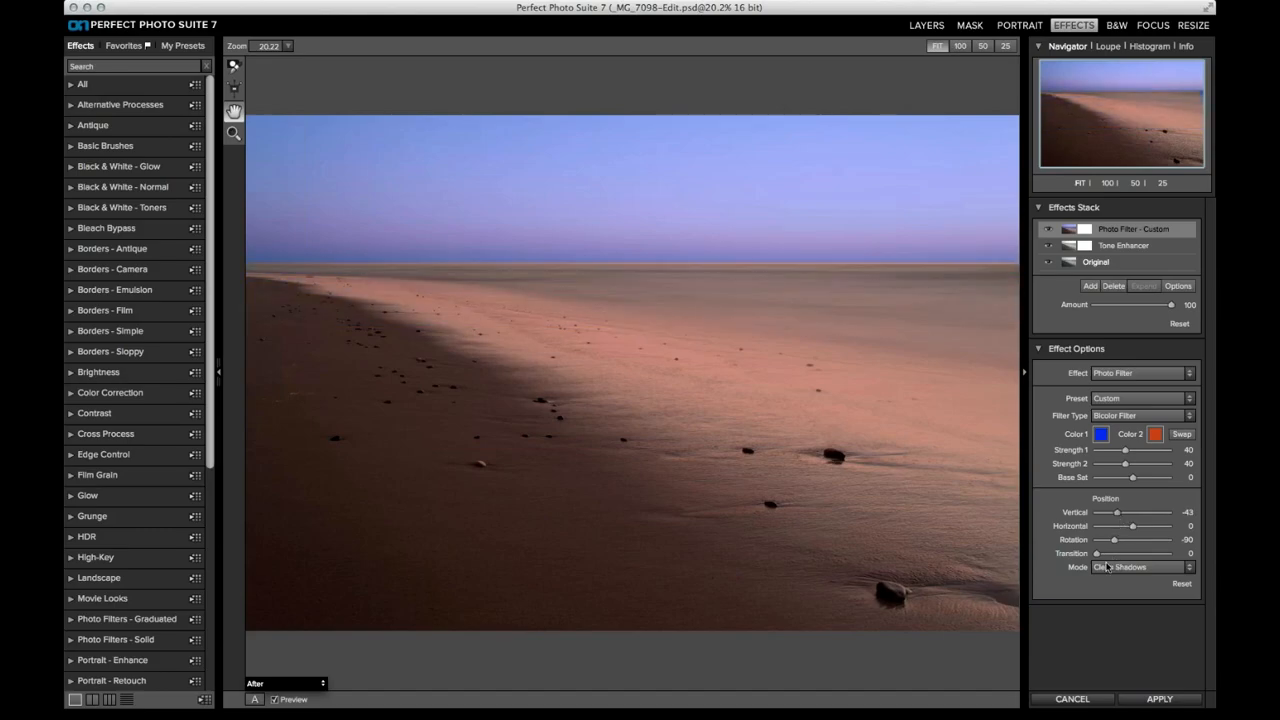
{"action": "left_click_drag", "start_coordinate": [1096, 553], "coordinate": [1104, 555]}
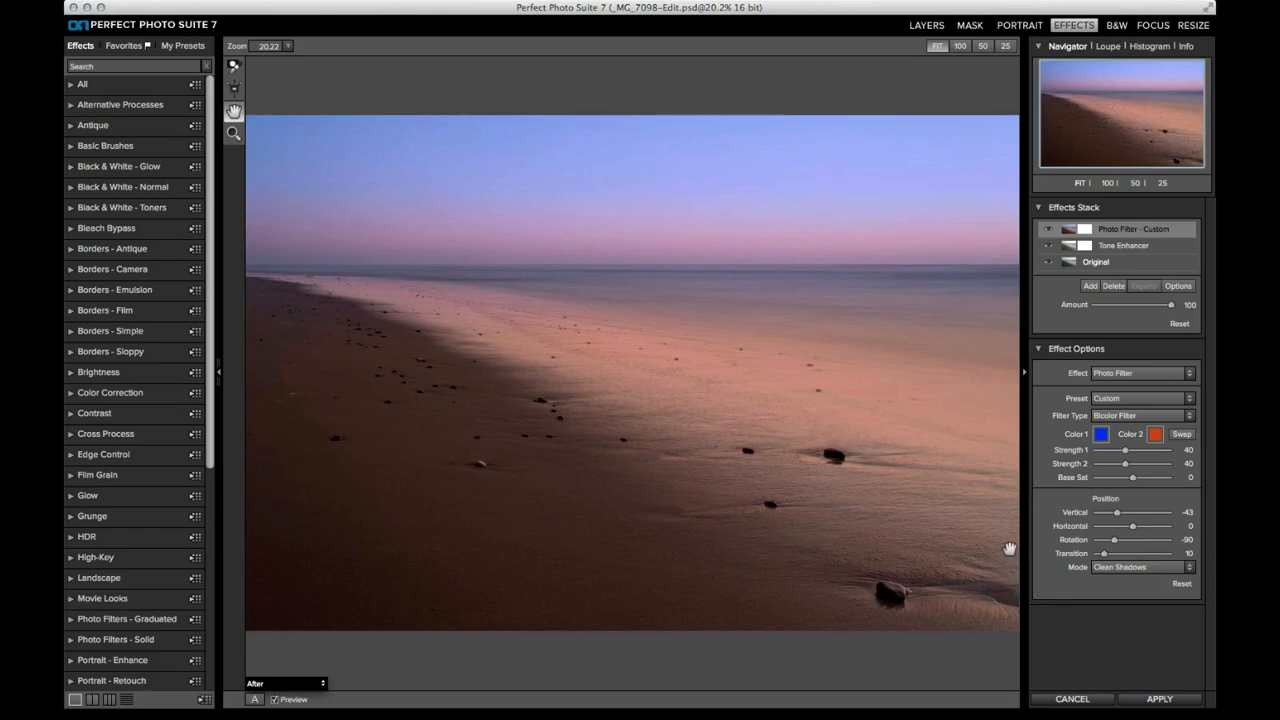
- Set the photo filter's mode to Subtle, Strength 1 to 54, Strength 2 to 32 and Base Sat to 10
{"action": "left_click", "coordinate": [1121, 567]}
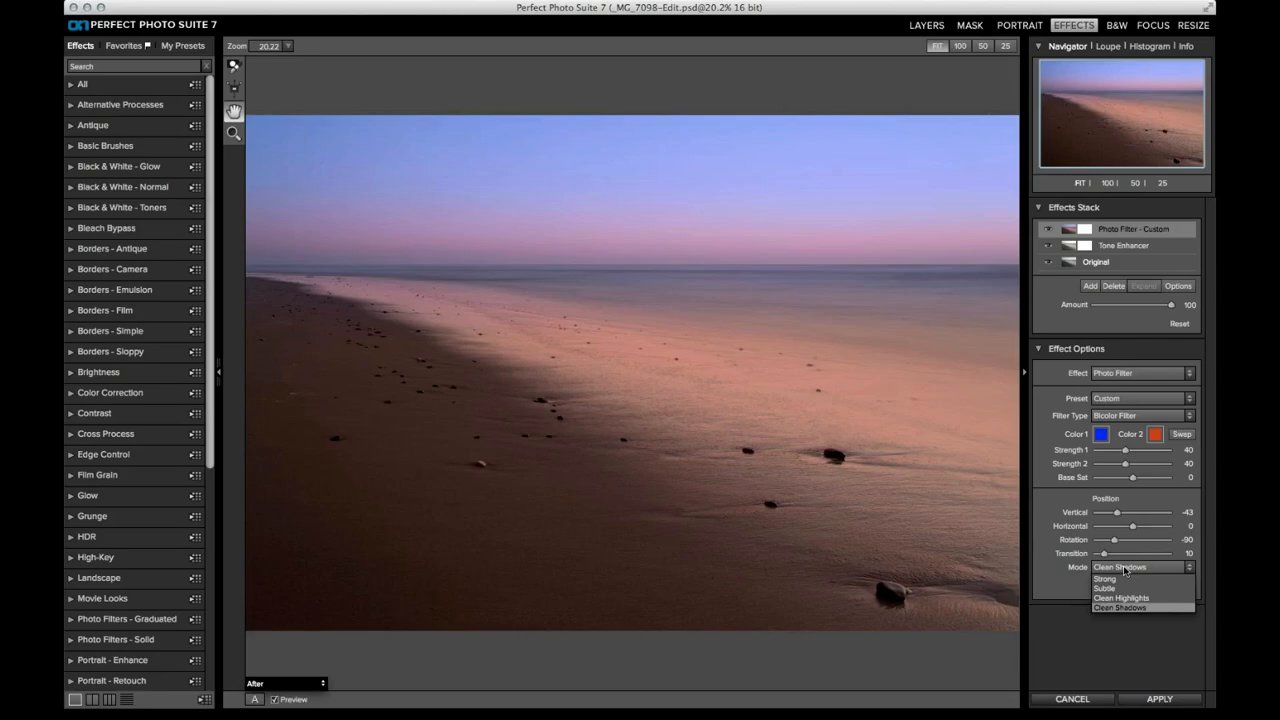
{"action": "left_click", "coordinate": [1119, 594]}
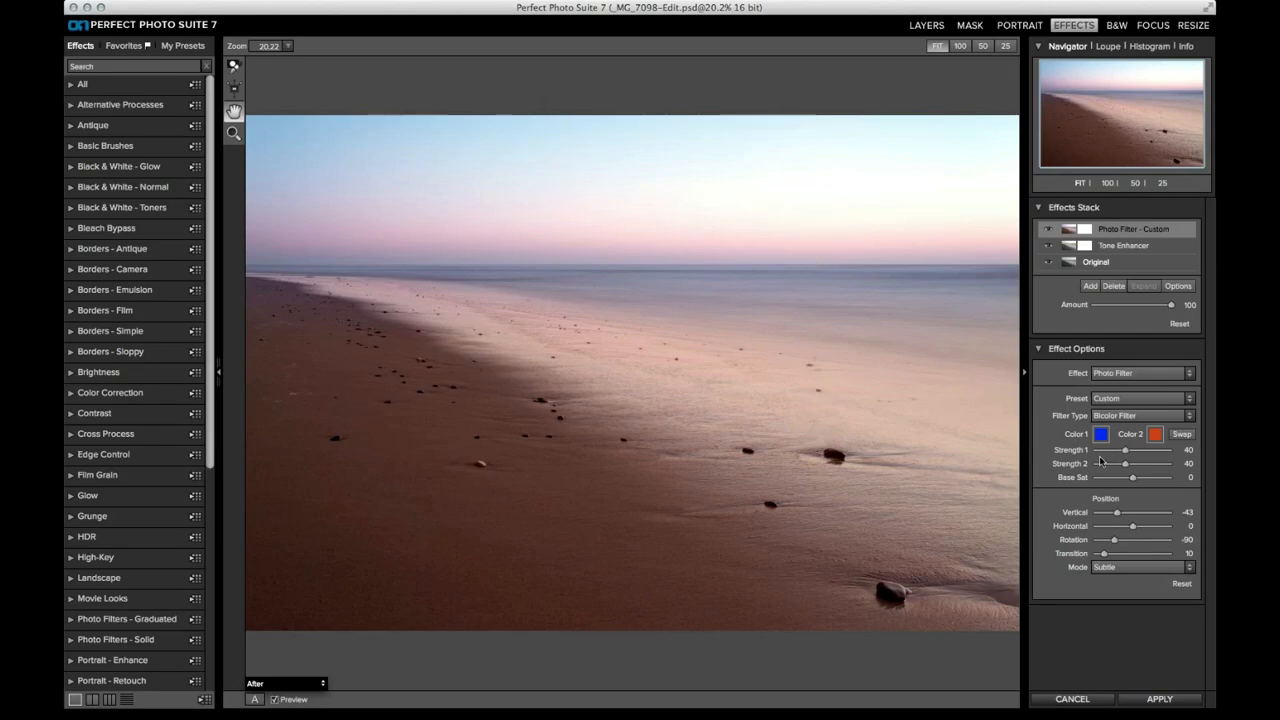
{"action": "left_click_drag", "start_coordinate": [1125, 451], "coordinate": [1135, 476]}
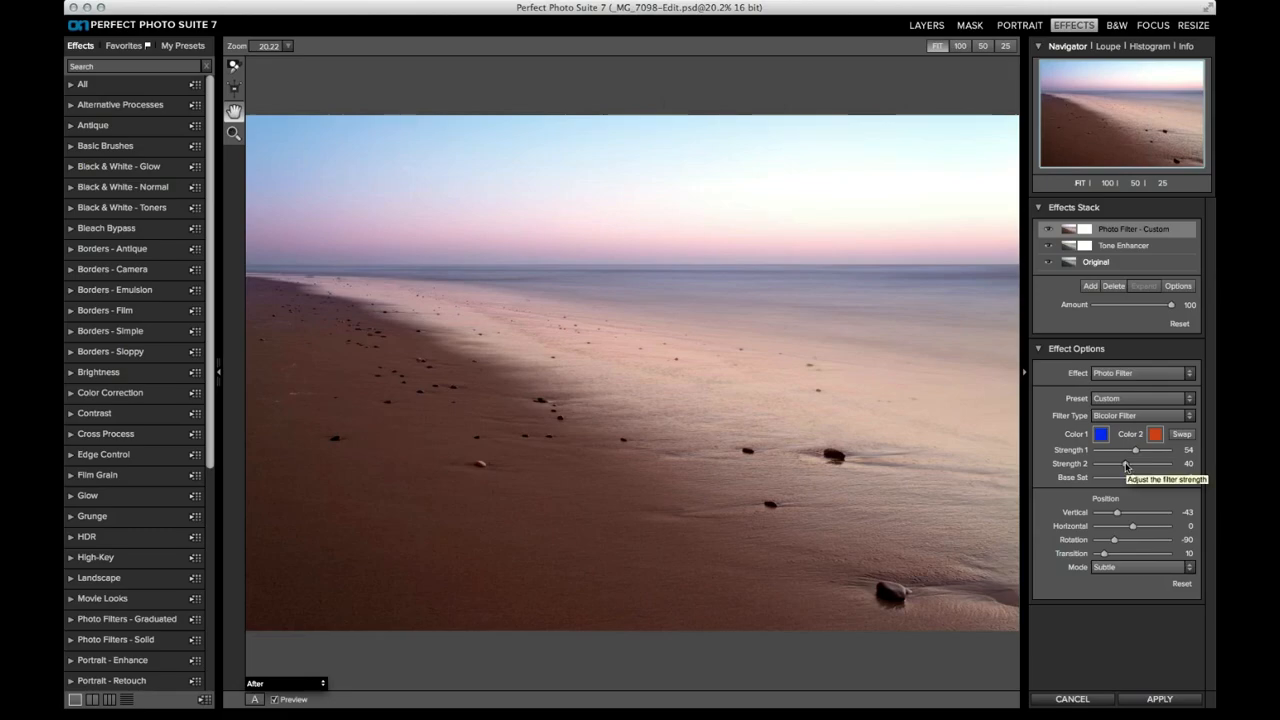
{"action": "left_click_drag", "start_coordinate": [1126, 466], "coordinate": [1120, 463]}
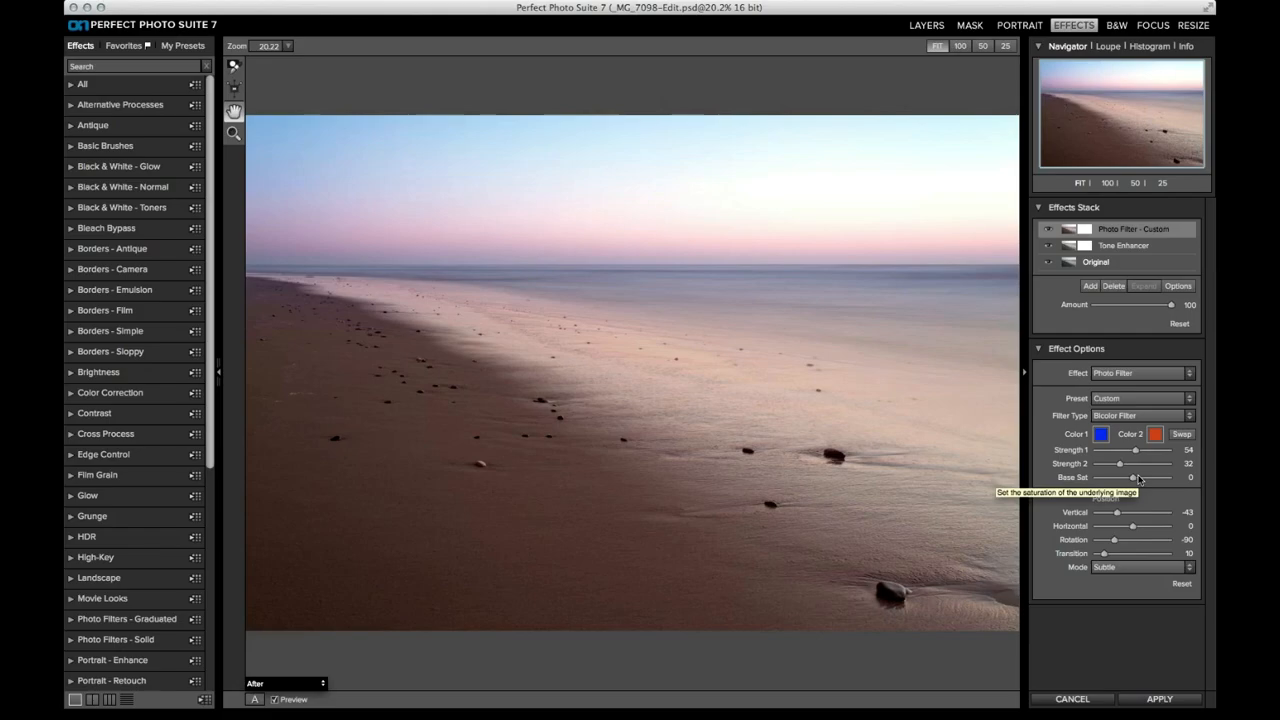
{"action": "left_click_drag", "start_coordinate": [1138, 479], "coordinate": [1090, 479]}
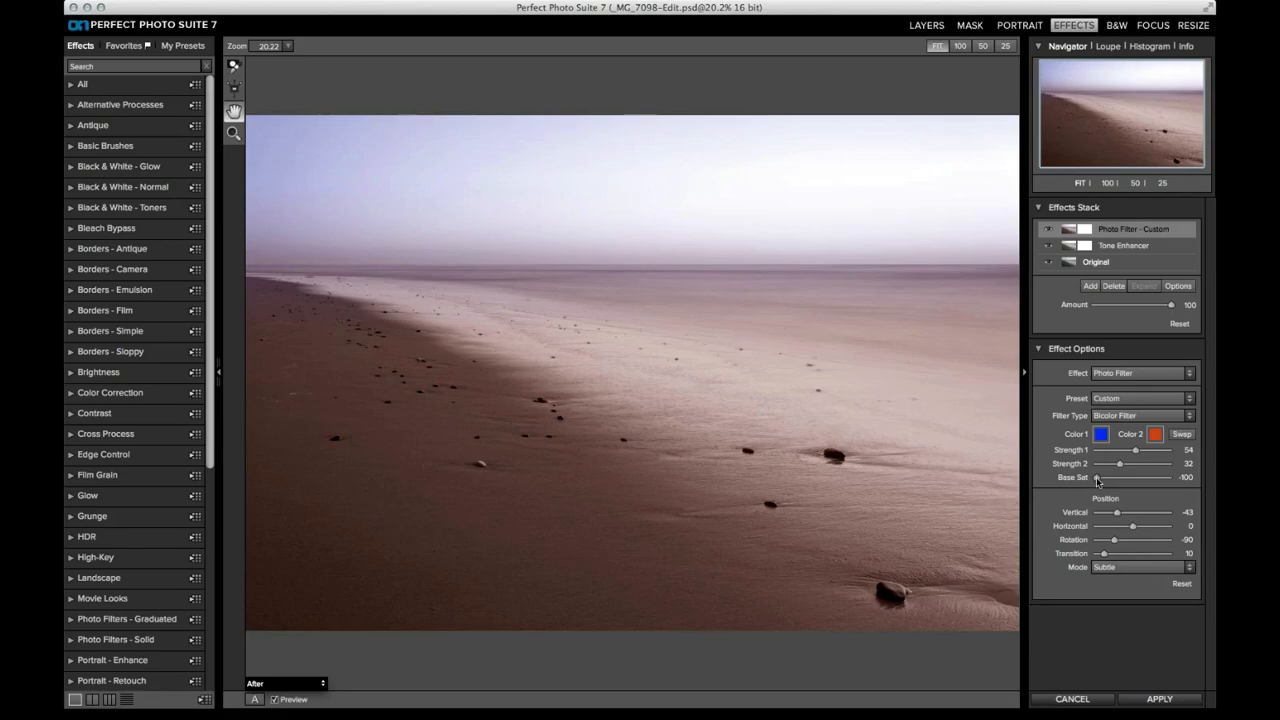
{"action": "left_click_drag", "start_coordinate": [1097, 479], "coordinate": [1136, 479]}
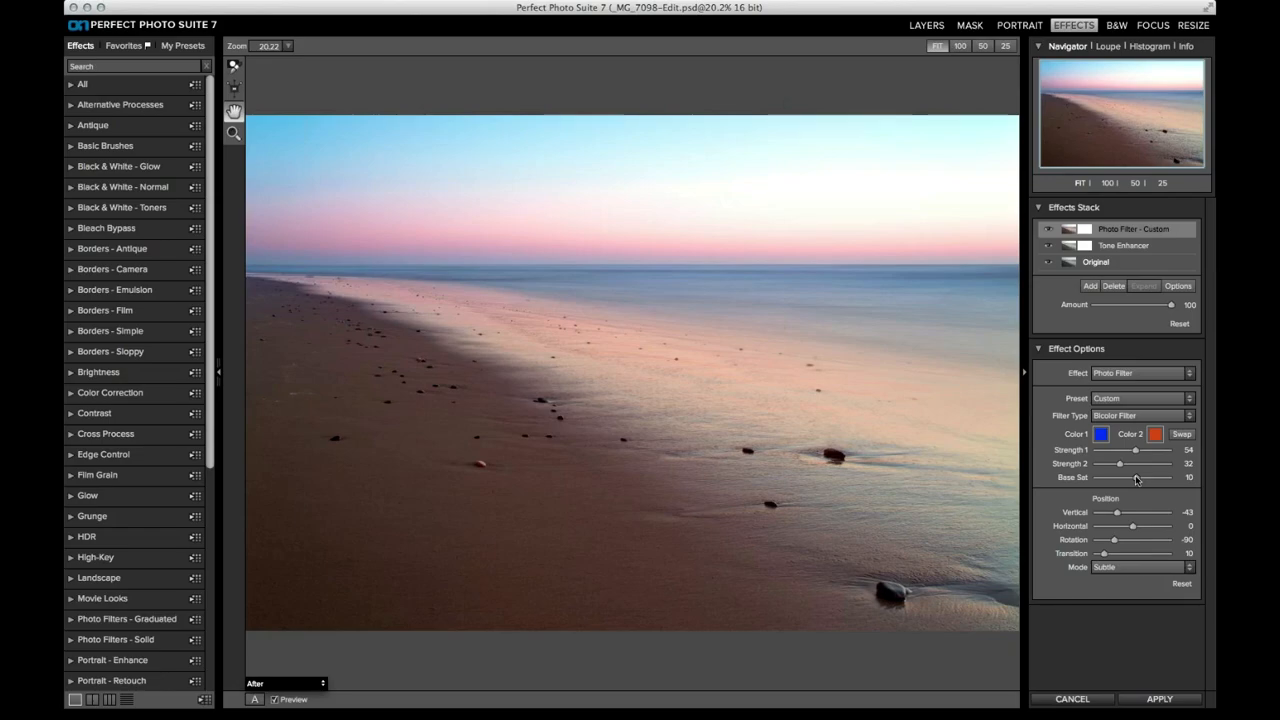
- Compare the beach photo with and without the effects, and apply the effects to return it to Lightroom
{"action": "left_click", "coordinate": [275, 700]}
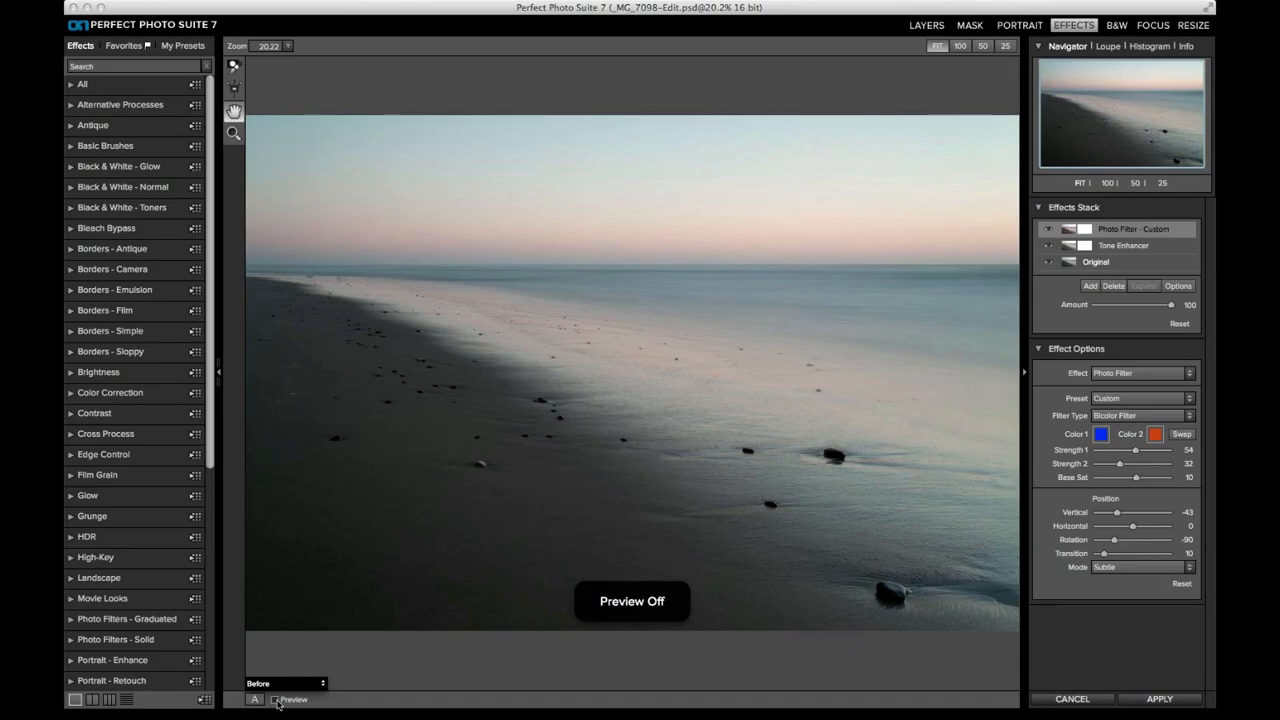
{"action": "left_click", "coordinate": [276, 700]}
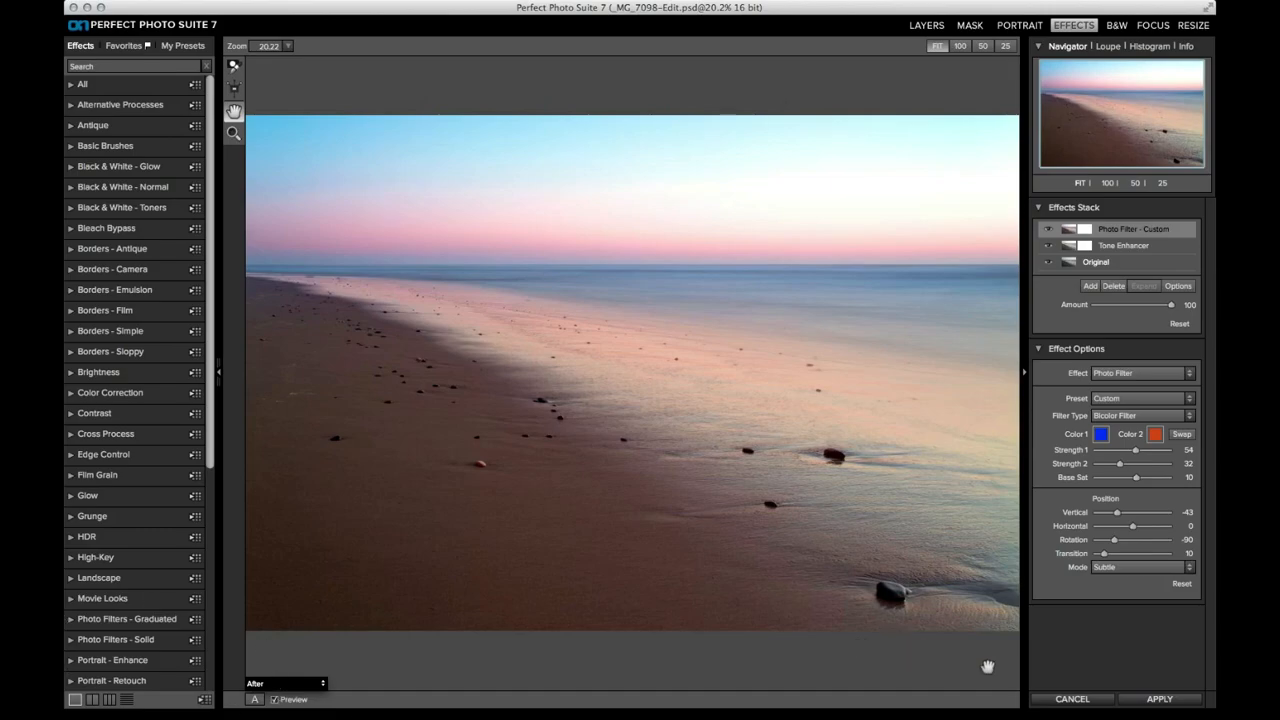
{"action": "left_click", "coordinate": [1137, 700]}
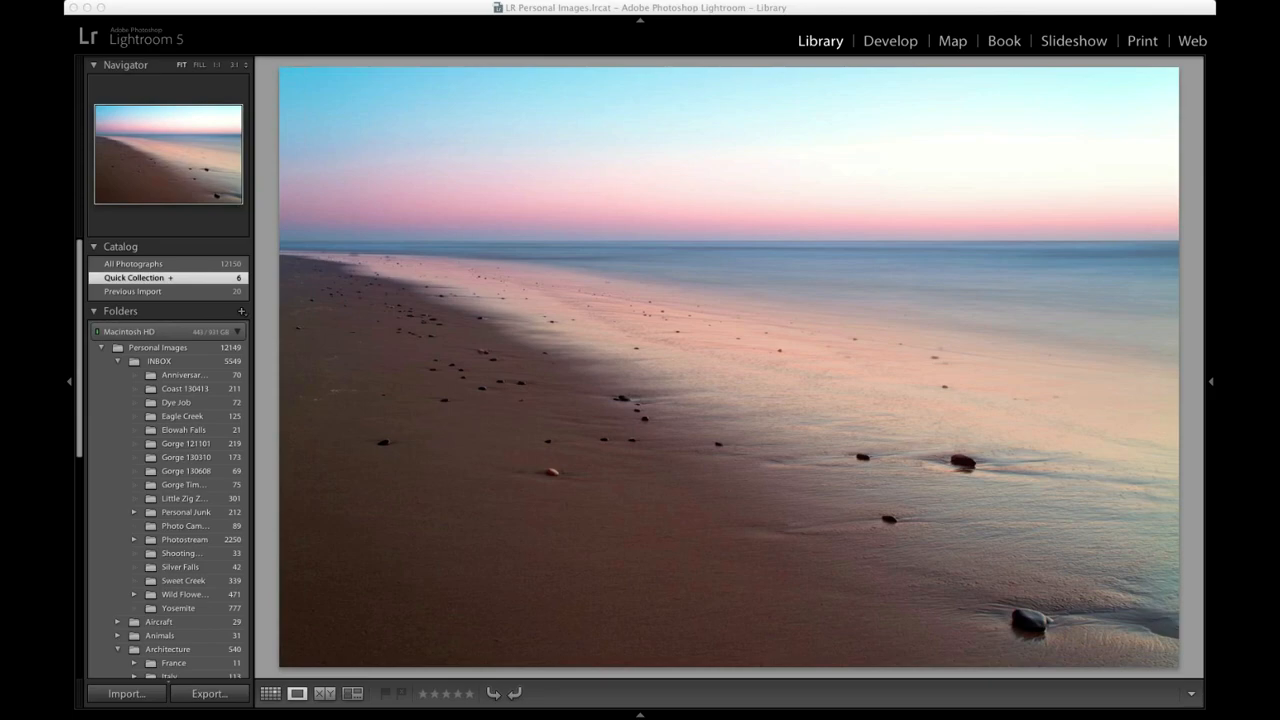
- Open a copy of the beach photo with Lightroom adjustments in Perfect Effects 4
{"action": "left_click", "coordinate": [701, 340]}
{"action": "left_click", "coordinate": [717, 349]}
{"action": "right_click", "coordinate": [708, 346]}
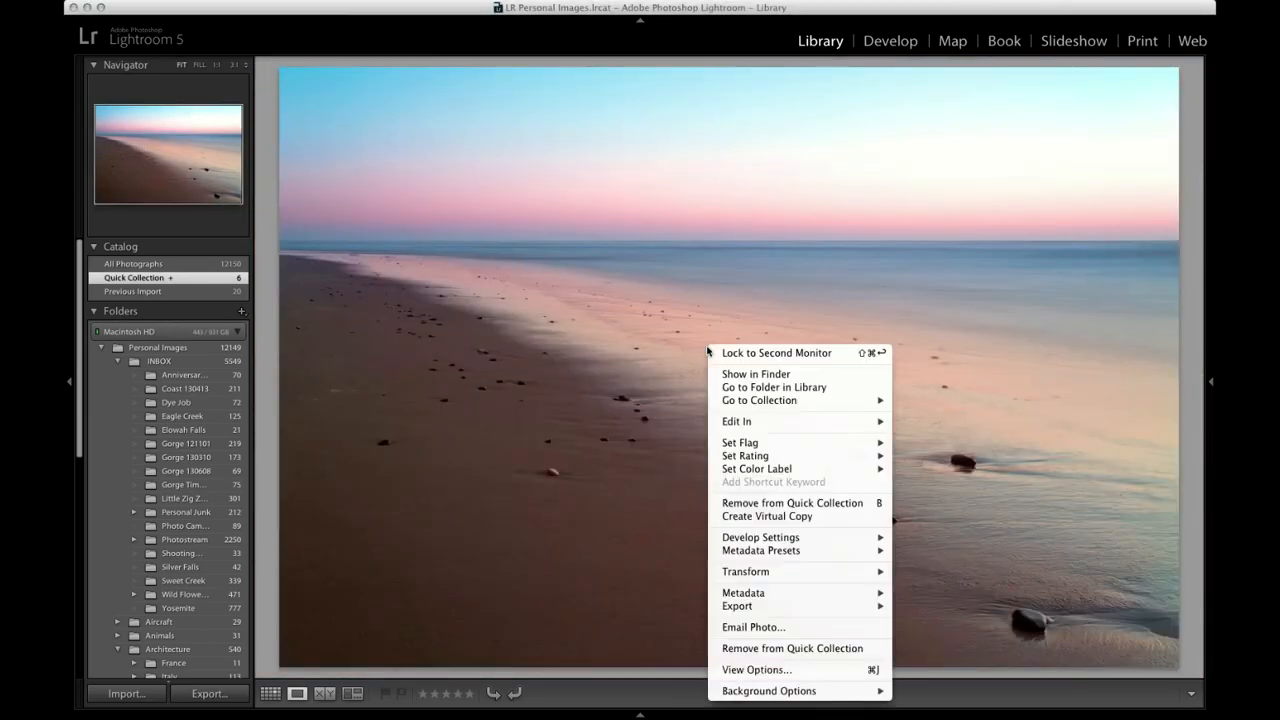
{"action": "mouse_move", "coordinate": [803, 580]}
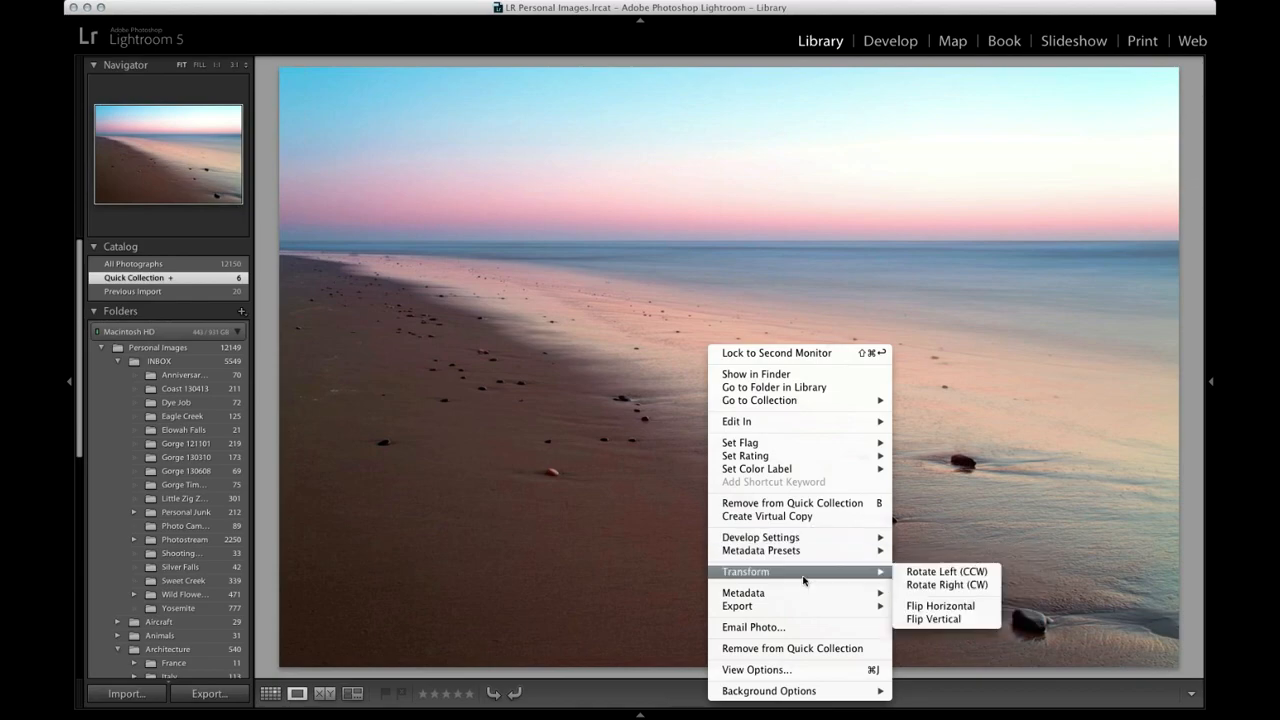
{"action": "mouse_move", "coordinate": [770, 421]}
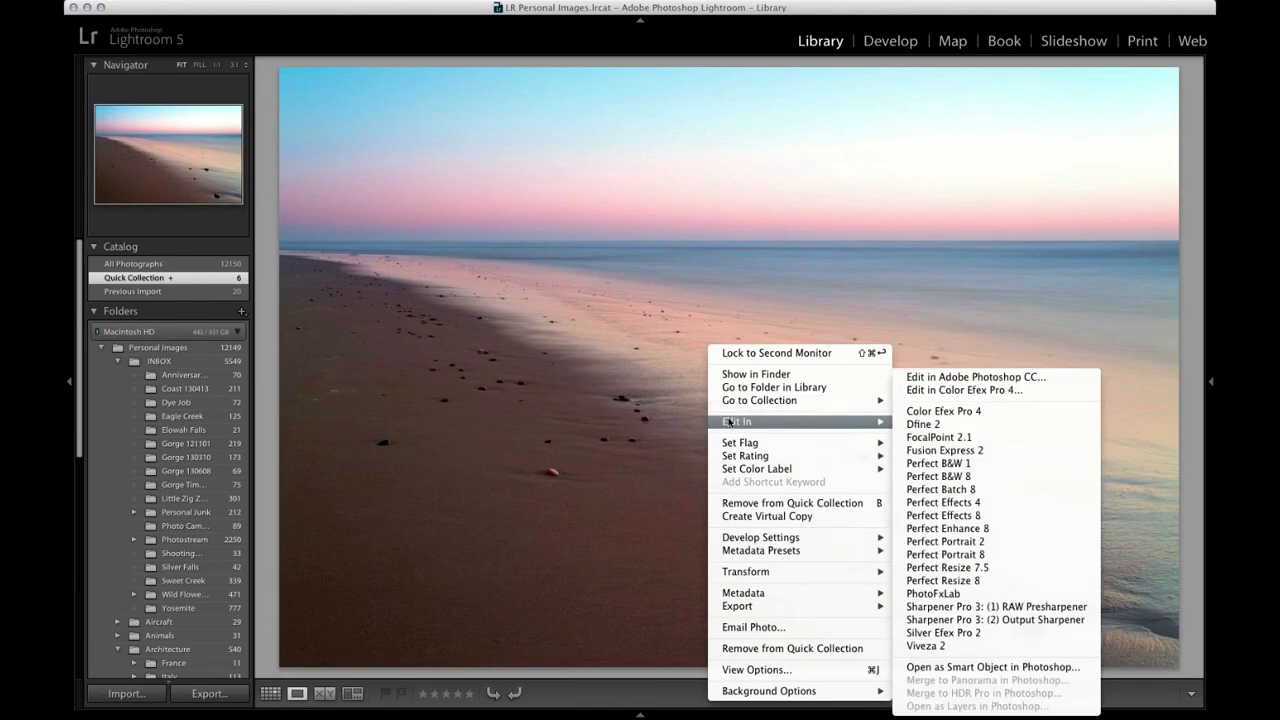
{"action": "left_click", "coordinate": [988, 503]}
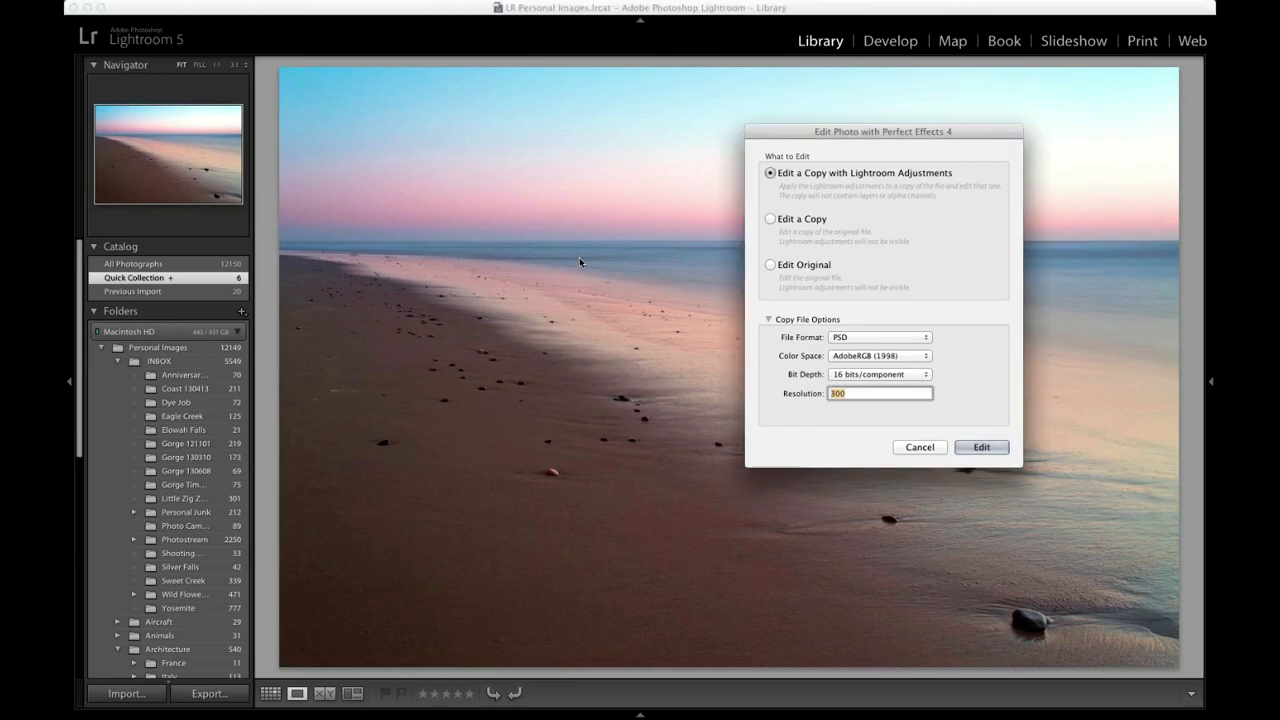
{"action": "left_click", "coordinate": [981, 447]}
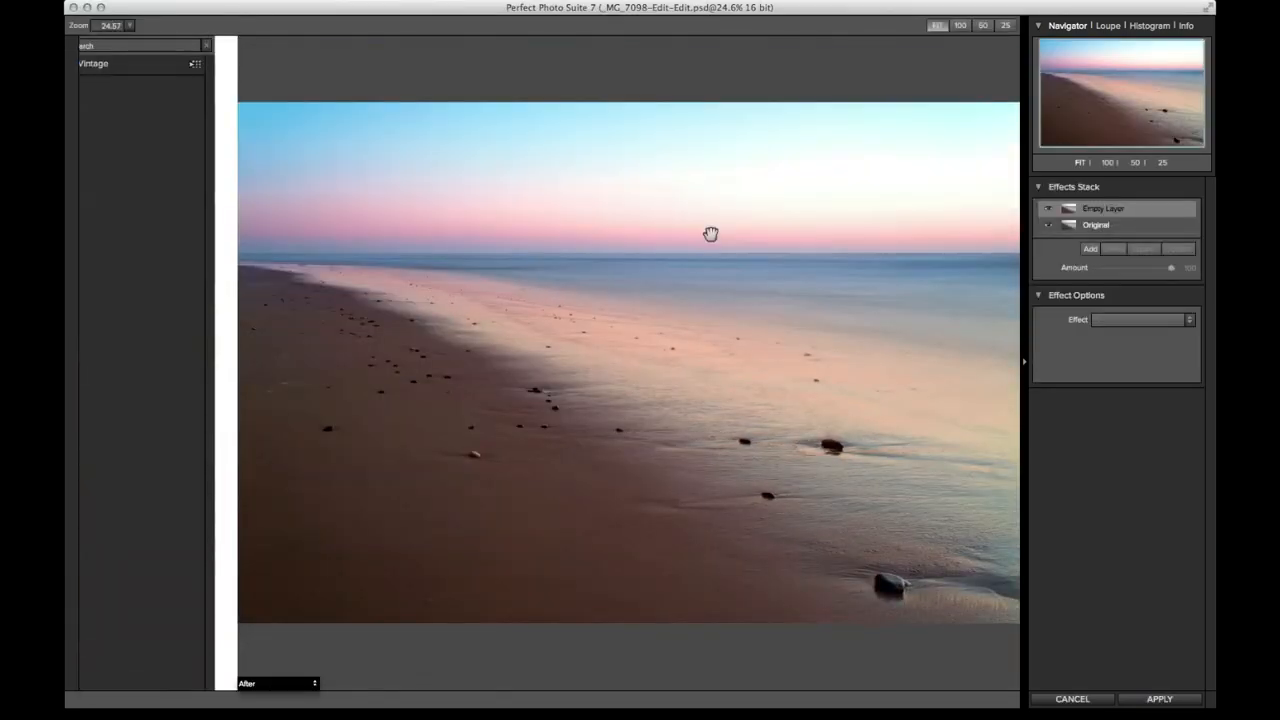
- Add a Photo Filter effect to the beach photo and open the filter's color for editing
{"action": "left_click", "coordinate": [1110, 340]}
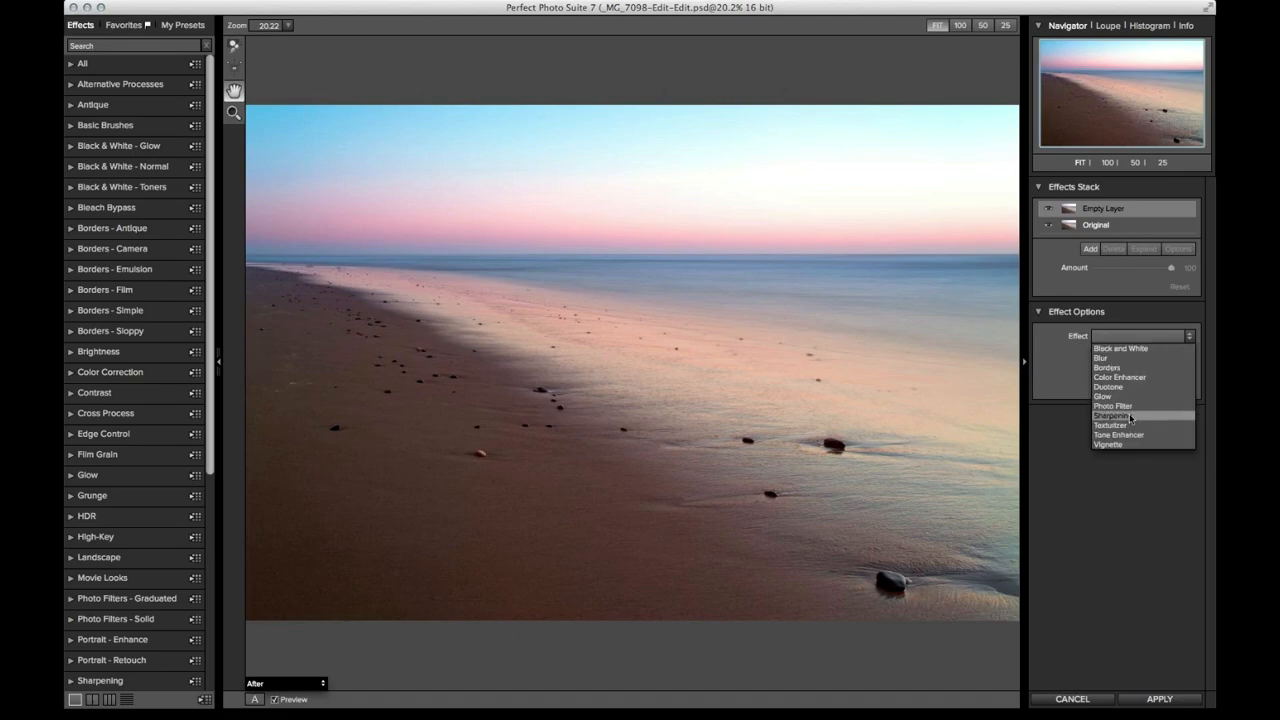
{"action": "left_click", "coordinate": [1130, 414]}
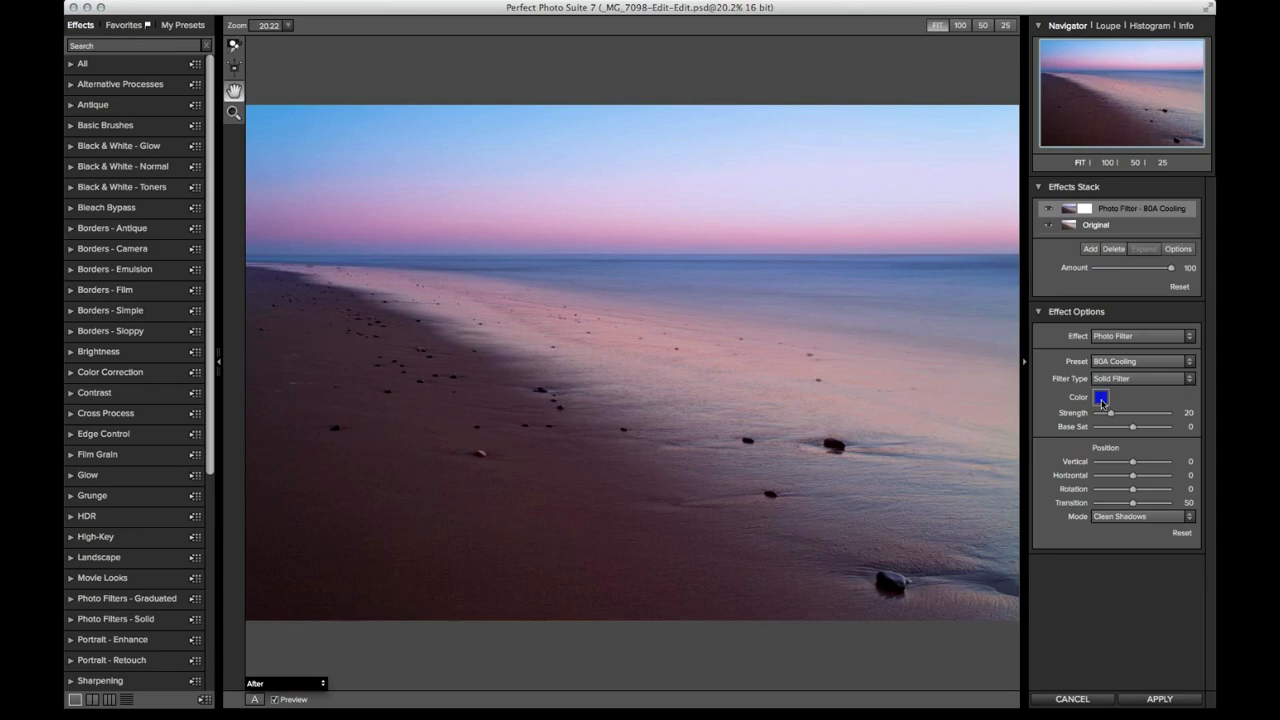
{"action": "left_click", "coordinate": [1101, 398]}
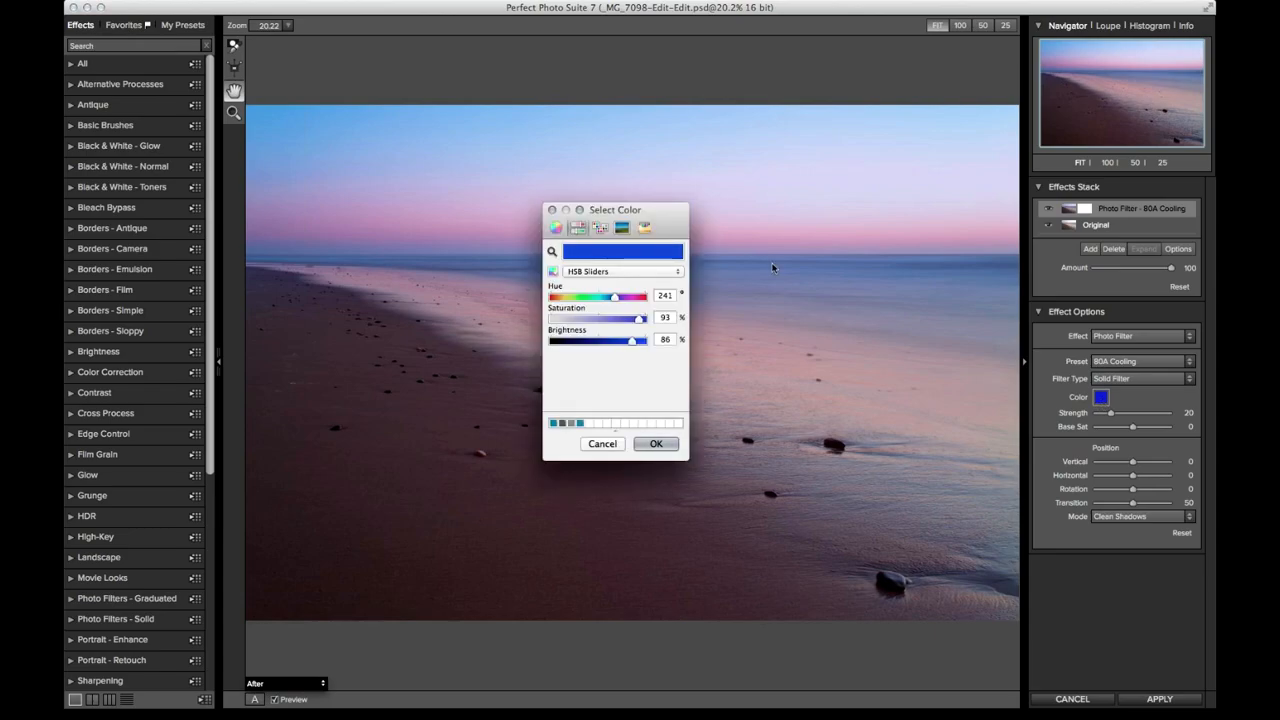
- Switch the color selection to RGB sliders and back to HSB sliders, and cancel it without changing the filter color
{"action": "mouse_move", "coordinate": [672, 221]}
{"action": "left_mouse_down"}
{"action": "mouse_move", "coordinate": [672, 243]}
{"action": "mouse_move", "coordinate": [680, 217]}
{"action": "left_mouse_up"}
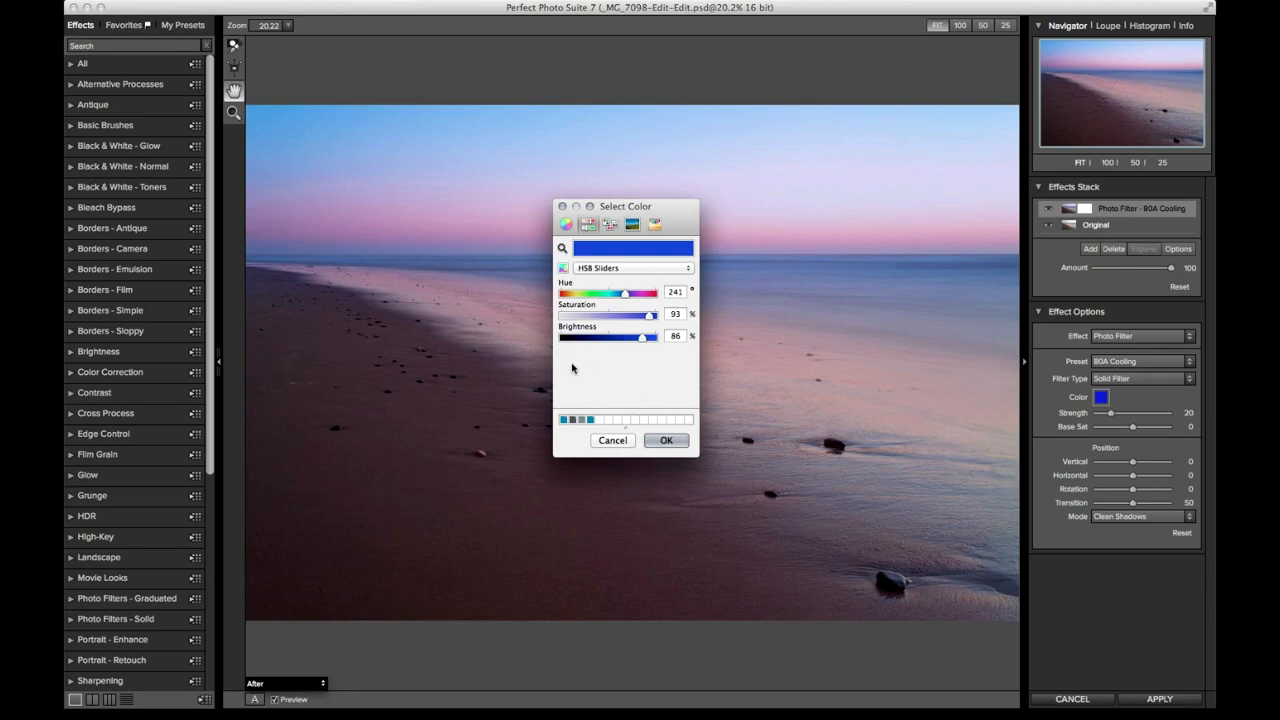
{"action": "left_click", "coordinate": [614, 269]}
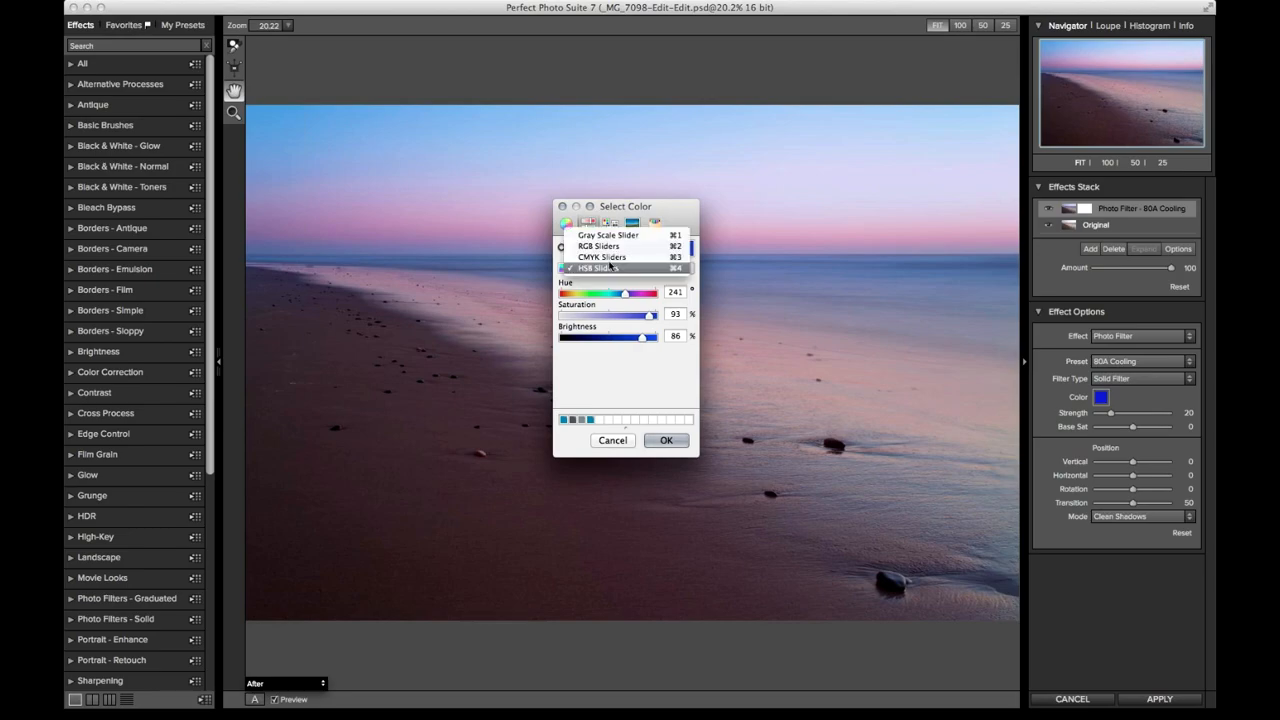
{"action": "left_click", "coordinate": [609, 247]}
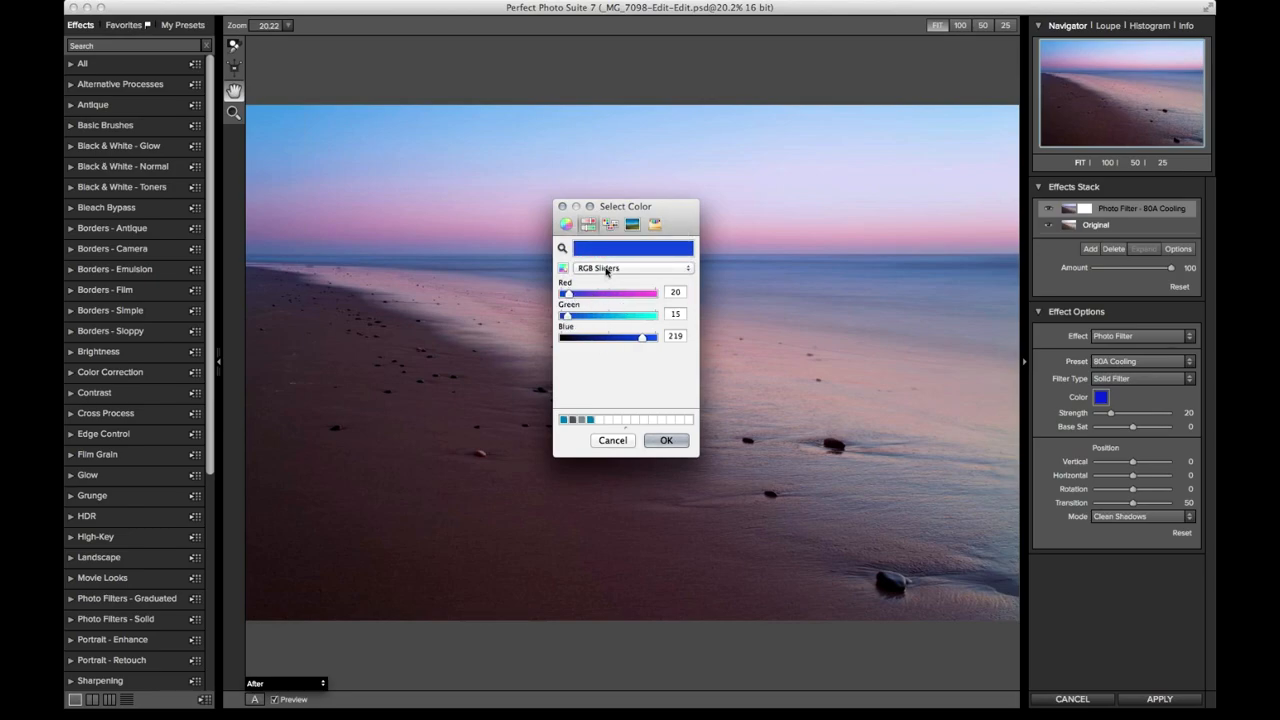
{"action": "left_click", "coordinate": [607, 269]}
{"action": "left_click", "coordinate": [603, 291]}
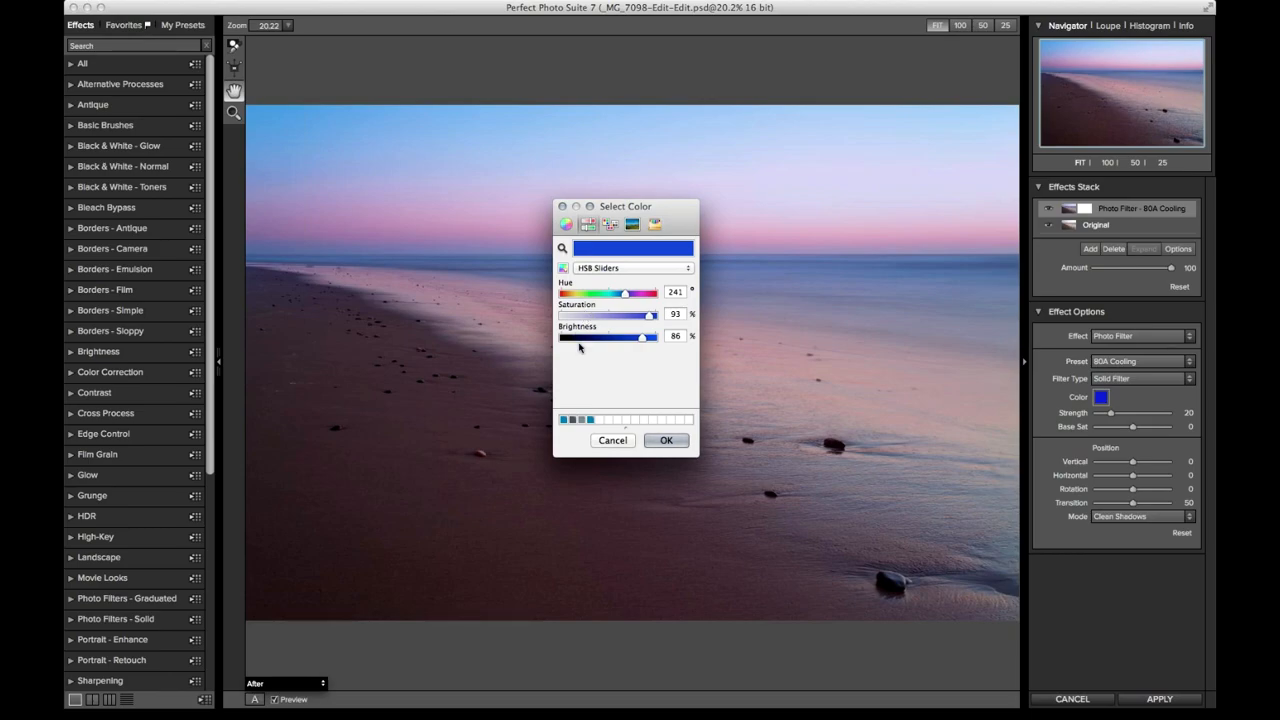
{"action": "left_click", "coordinate": [614, 441]}
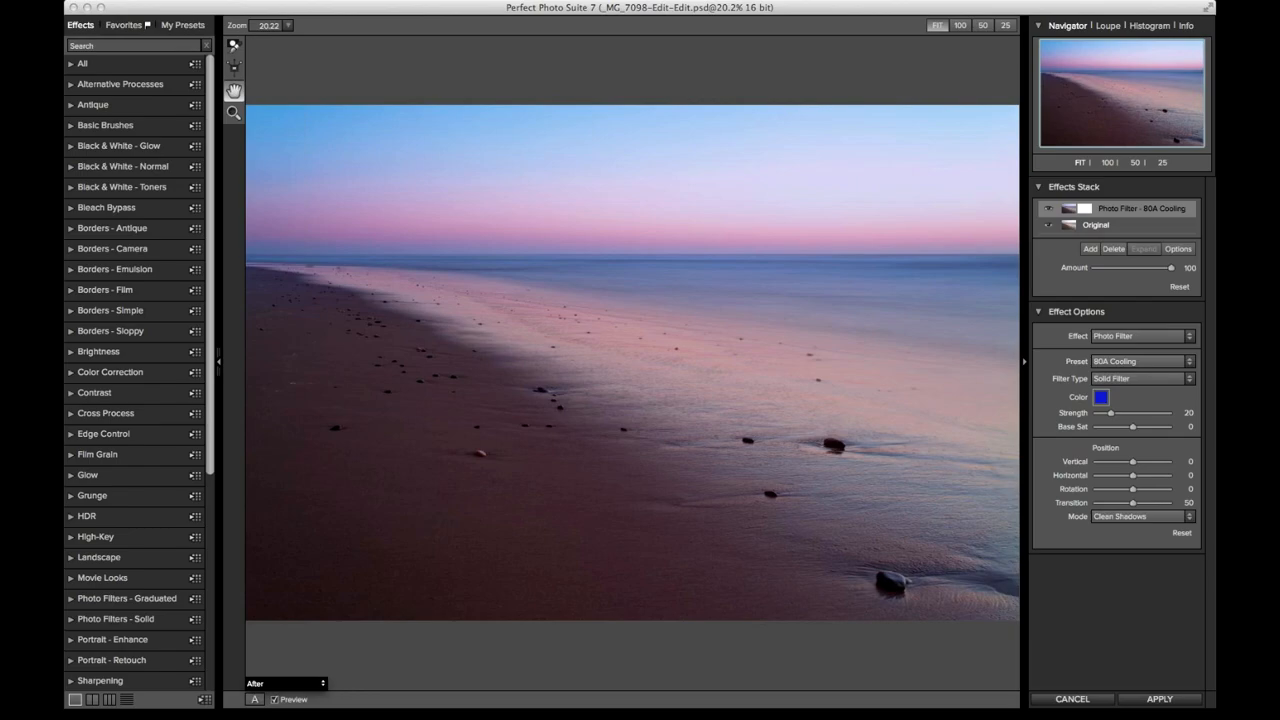
- Cancel the beach photo's effects edit to return to Lightroom, and show the library as a grid
{"action": "left_click", "coordinate": [1060, 698]}
{"action": "left_click", "coordinate": [721, 375]}
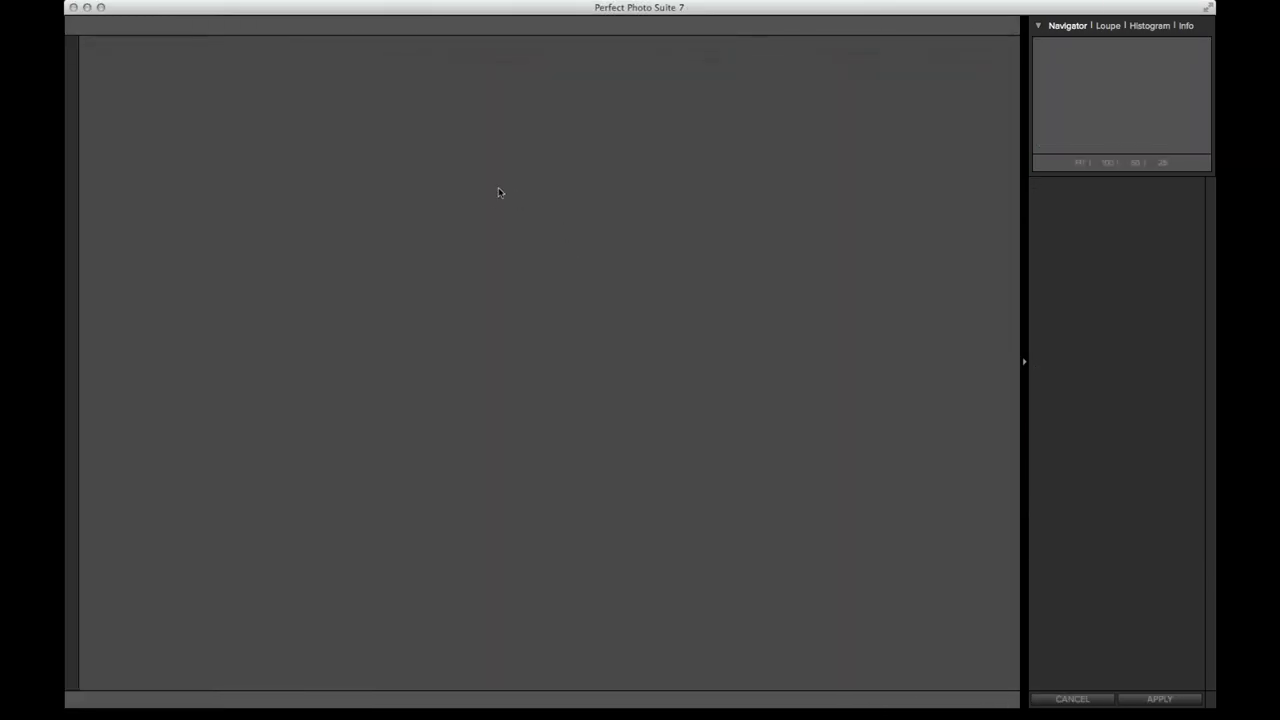
{"action": "key", "text": "g"}
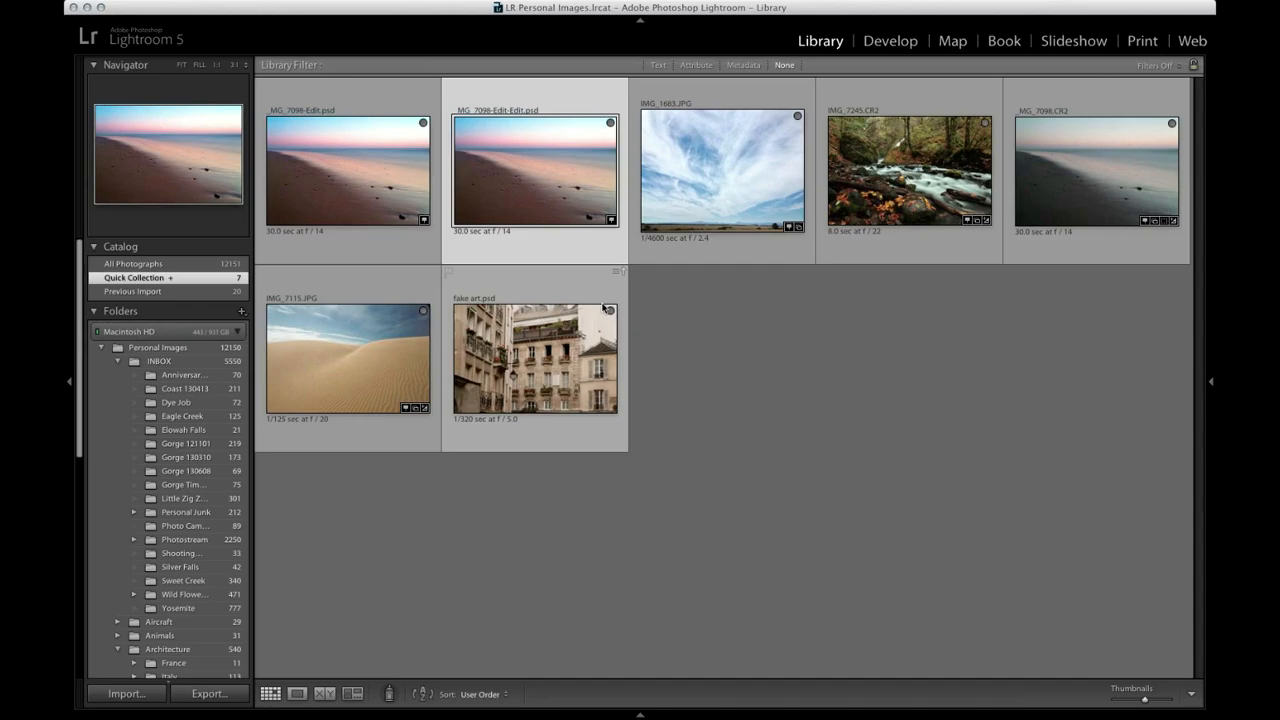
- Open a copy of fake art.psd with Lightroom adjustments in Perfect Effects 4
{"action": "left_click", "coordinate": [577, 336]}
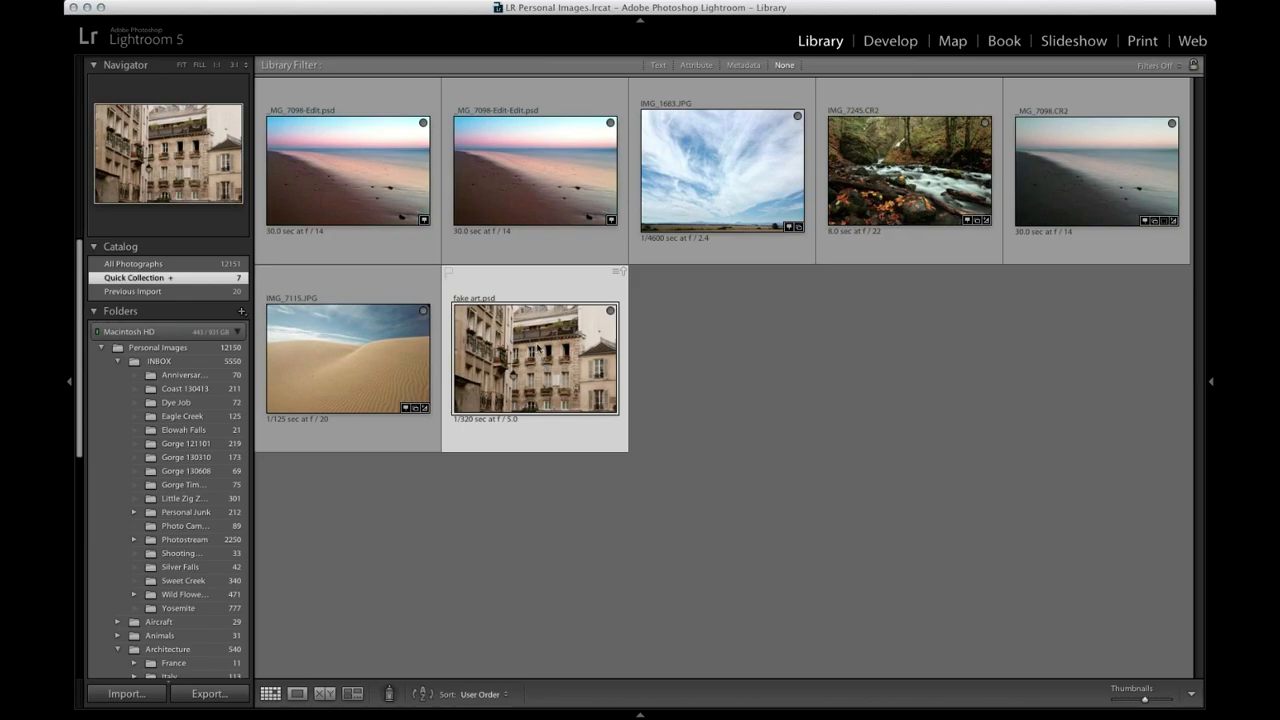
{"action": "right_click", "coordinate": [533, 337]}
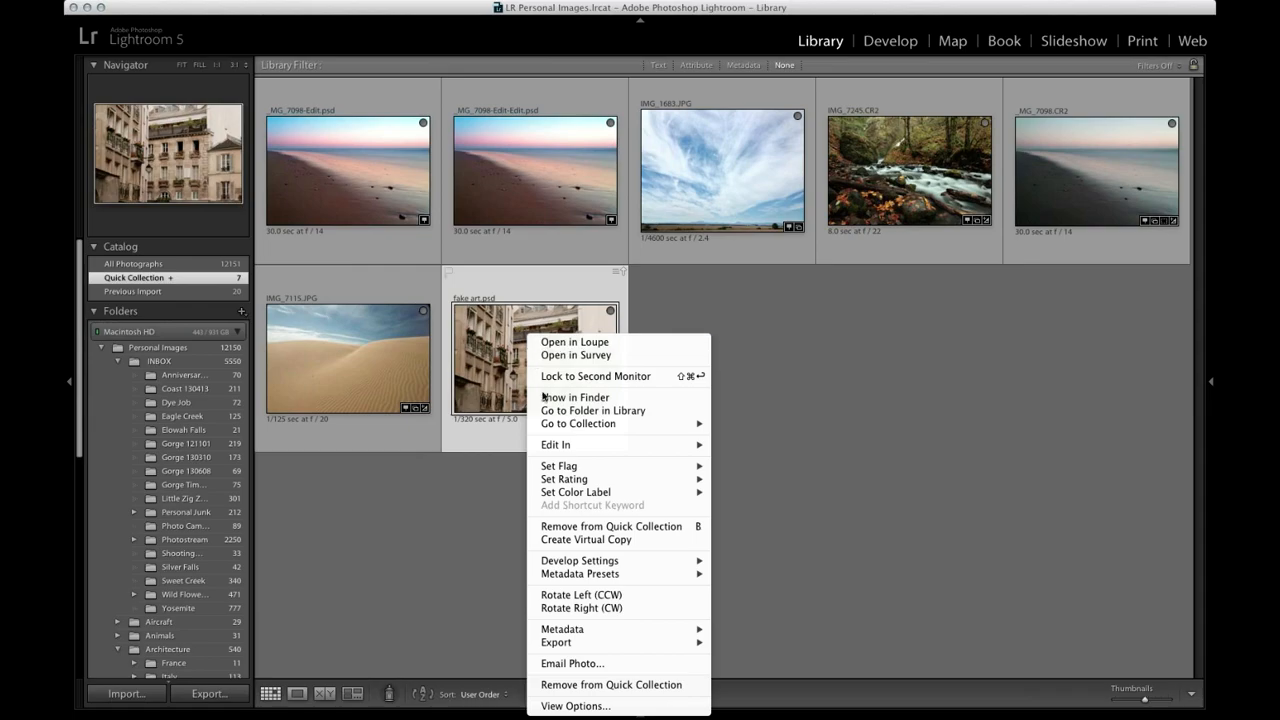
{"action": "mouse_move", "coordinate": [556, 444]}
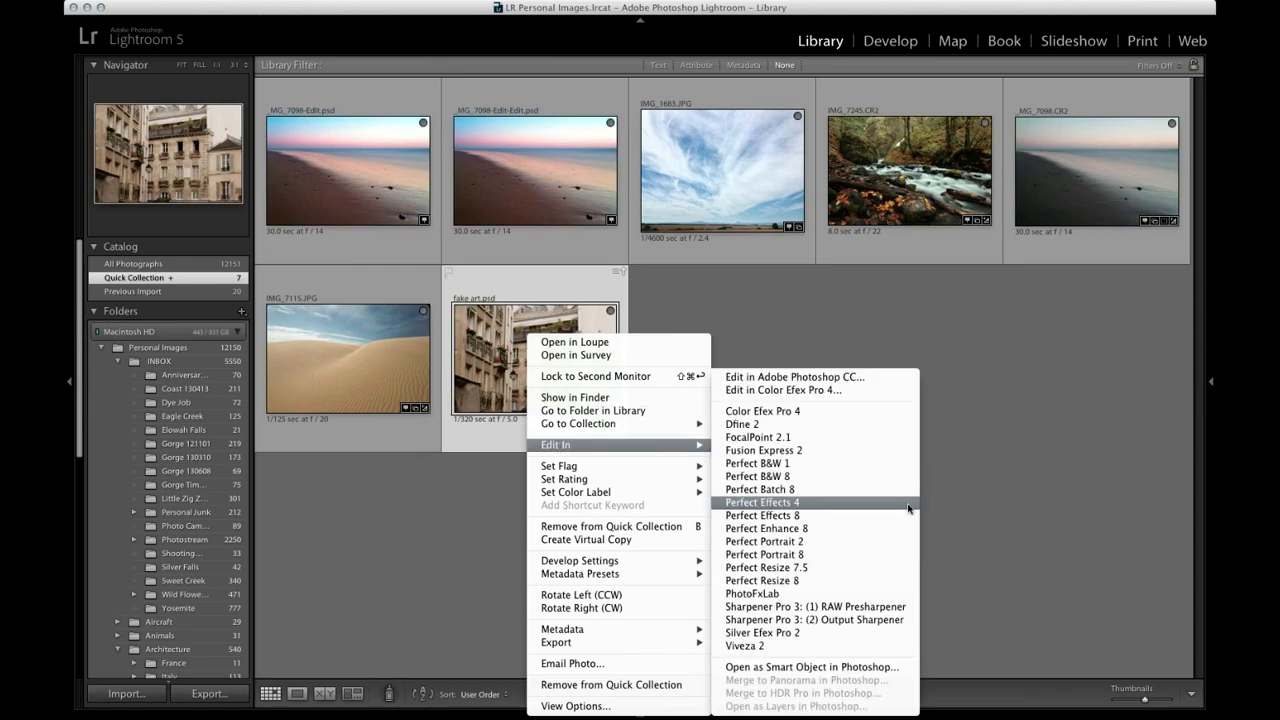
{"action": "left_click", "coordinate": [895, 508]}
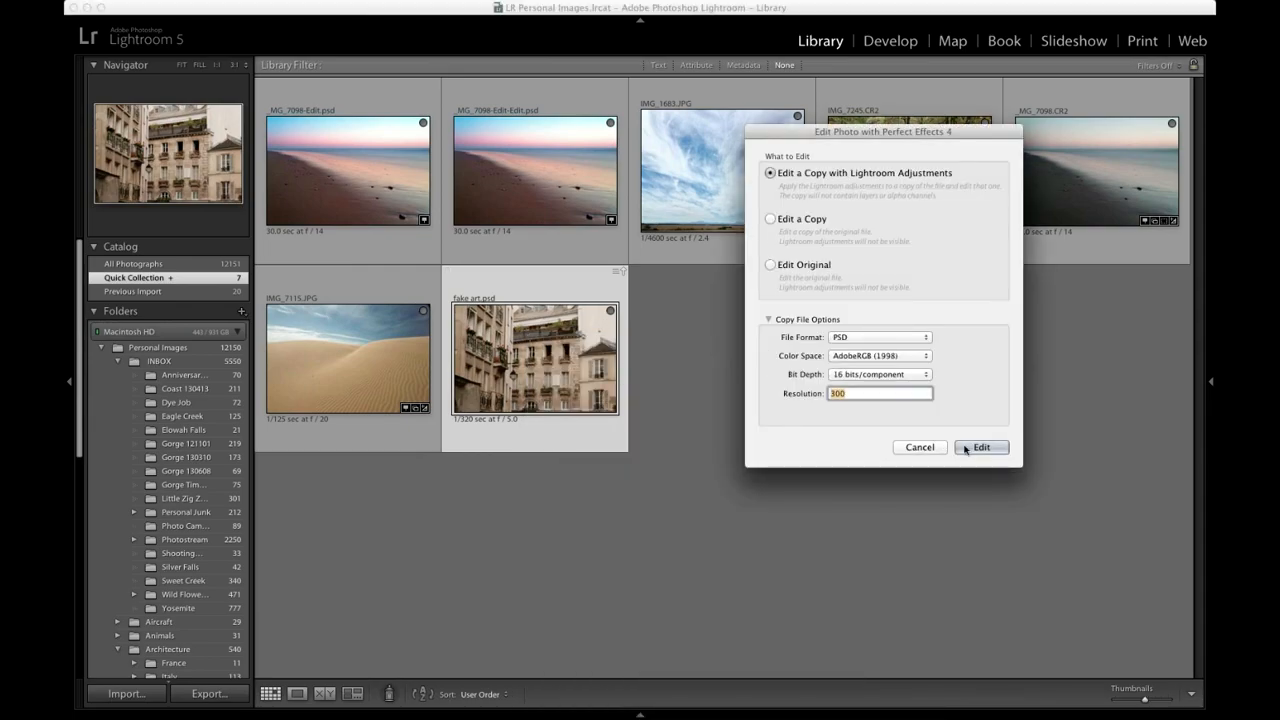
{"action": "left_click", "coordinate": [977, 447]}
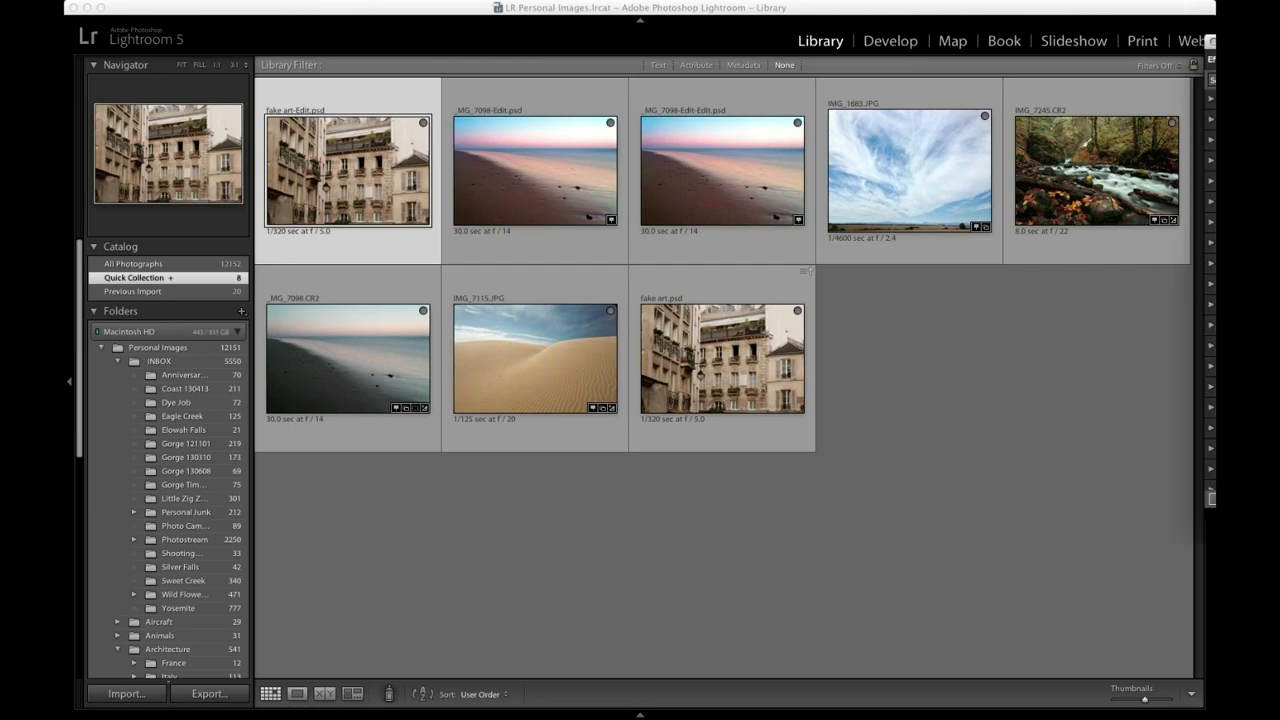
- Bring the off-screen Perfect Photo Suite window into view and maximize it
{"action": "left_click", "coordinate": [1210, 494]}
{"action": "left_click_drag", "start_coordinate": [502, 93], "coordinate": [514, 55]}
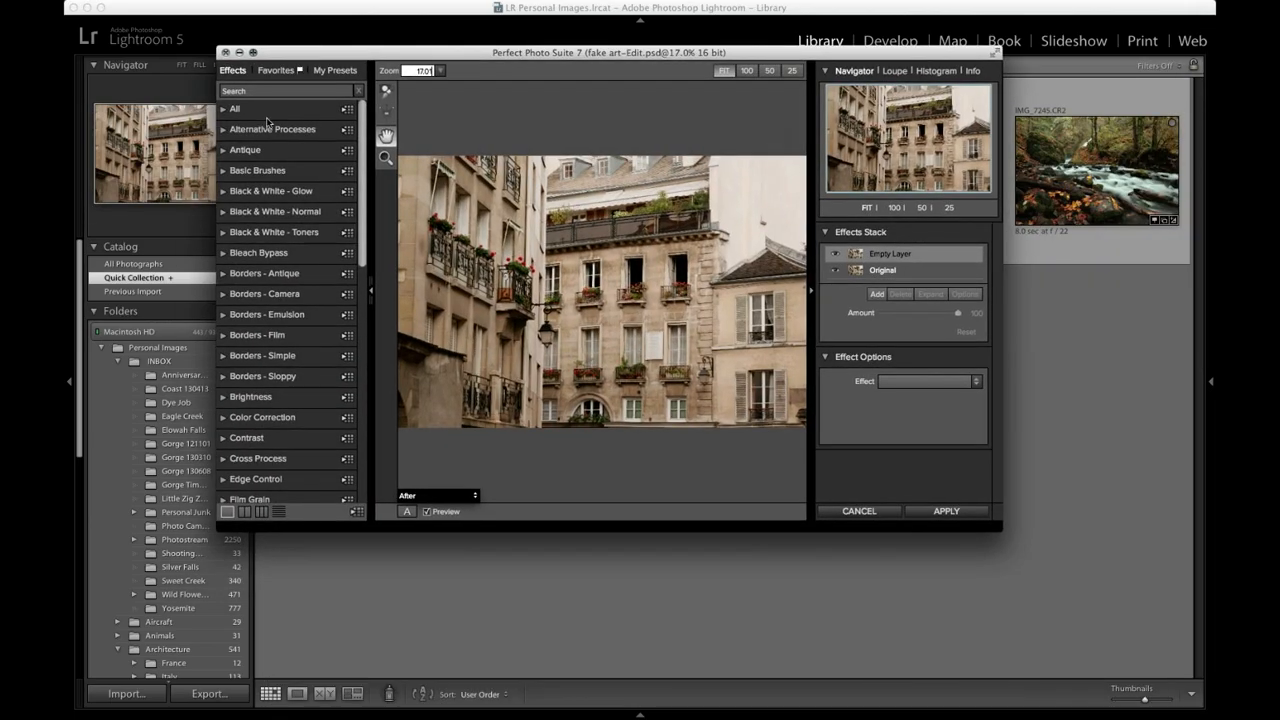
{"action": "left_click", "coordinate": [254, 53]}
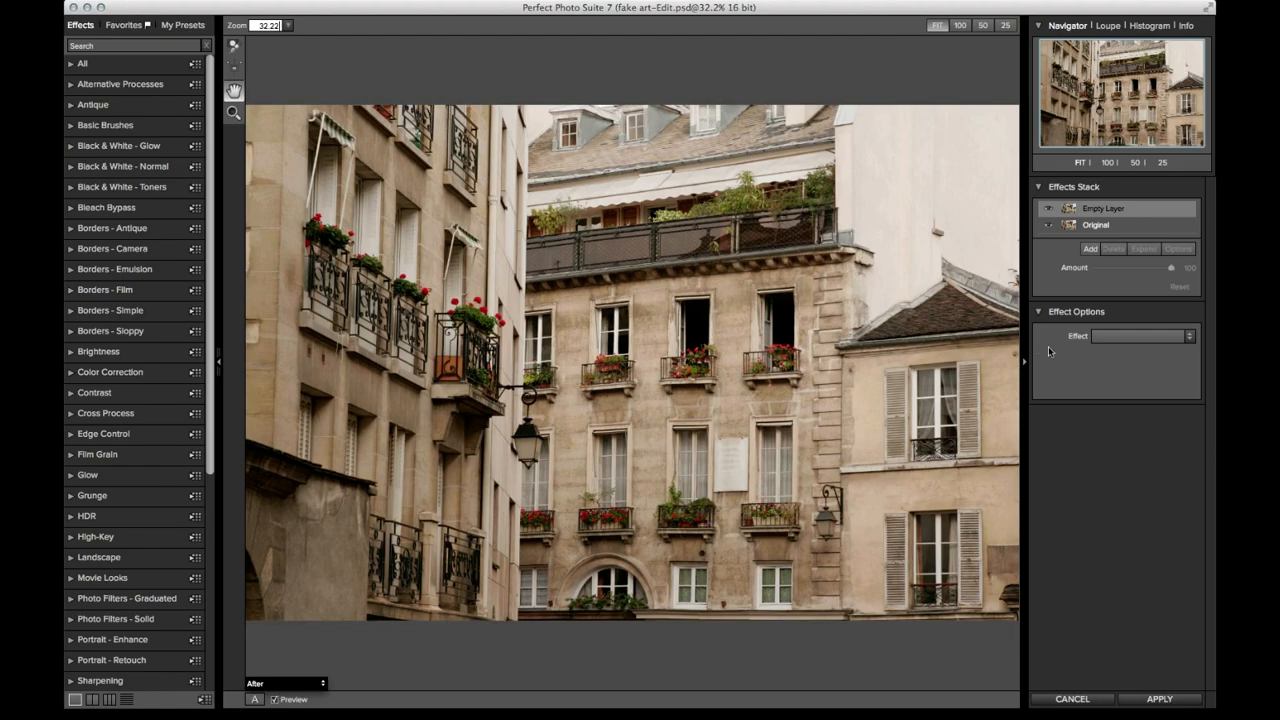
- Add a Blur effect to the building photo and set its type to Surface
{"action": "left_click", "coordinate": [1152, 338]}
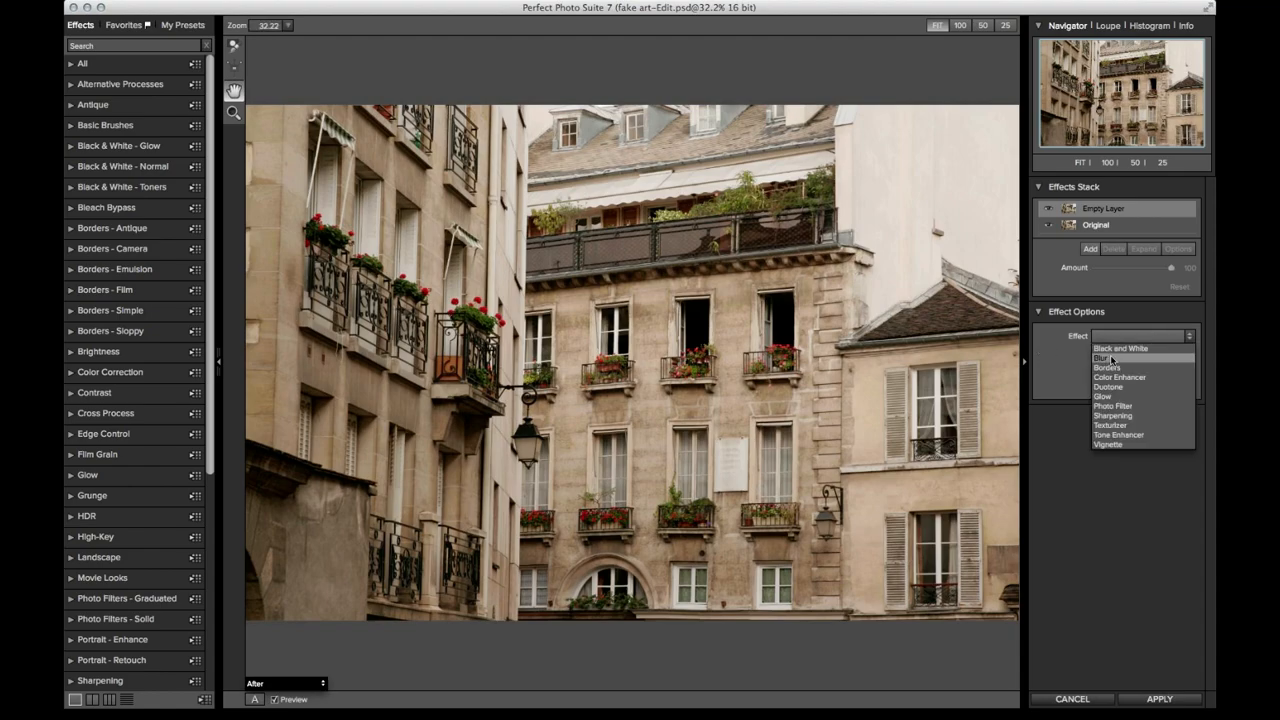
{"action": "left_click", "coordinate": [1110, 357]}
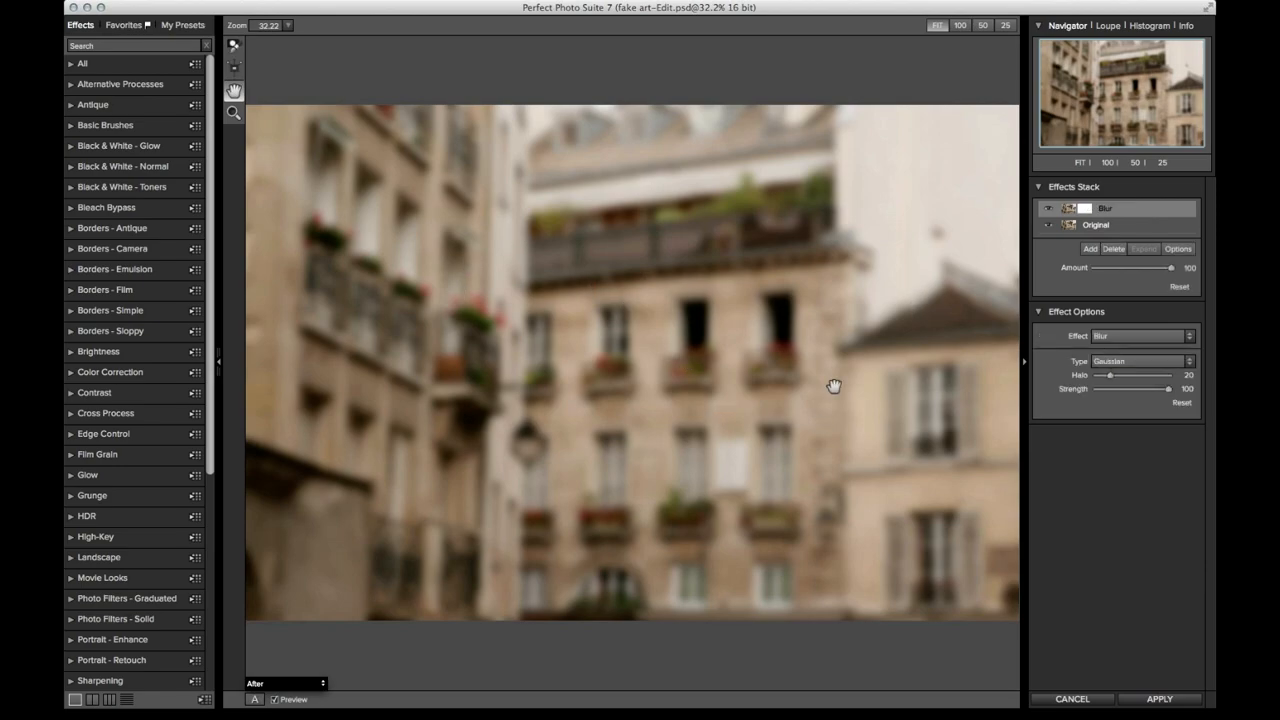
{"action": "left_click", "coordinate": [1149, 362]}
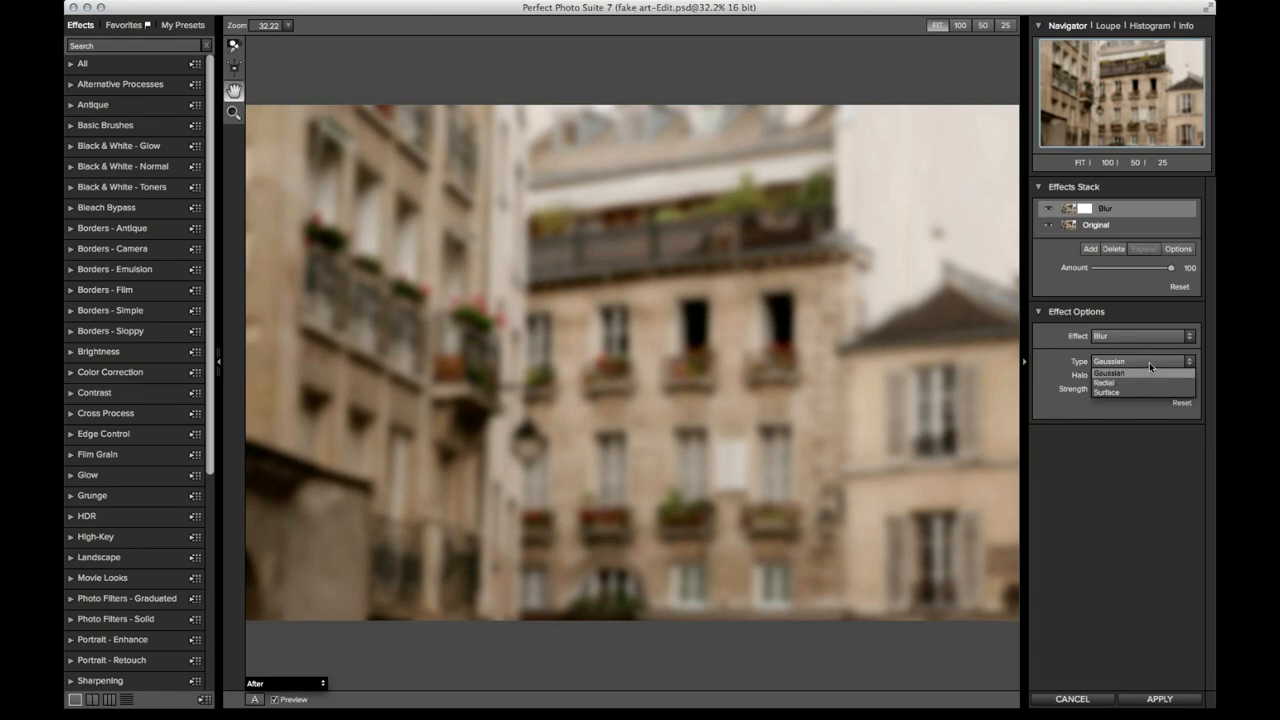
{"action": "left_click", "coordinate": [1136, 373]}
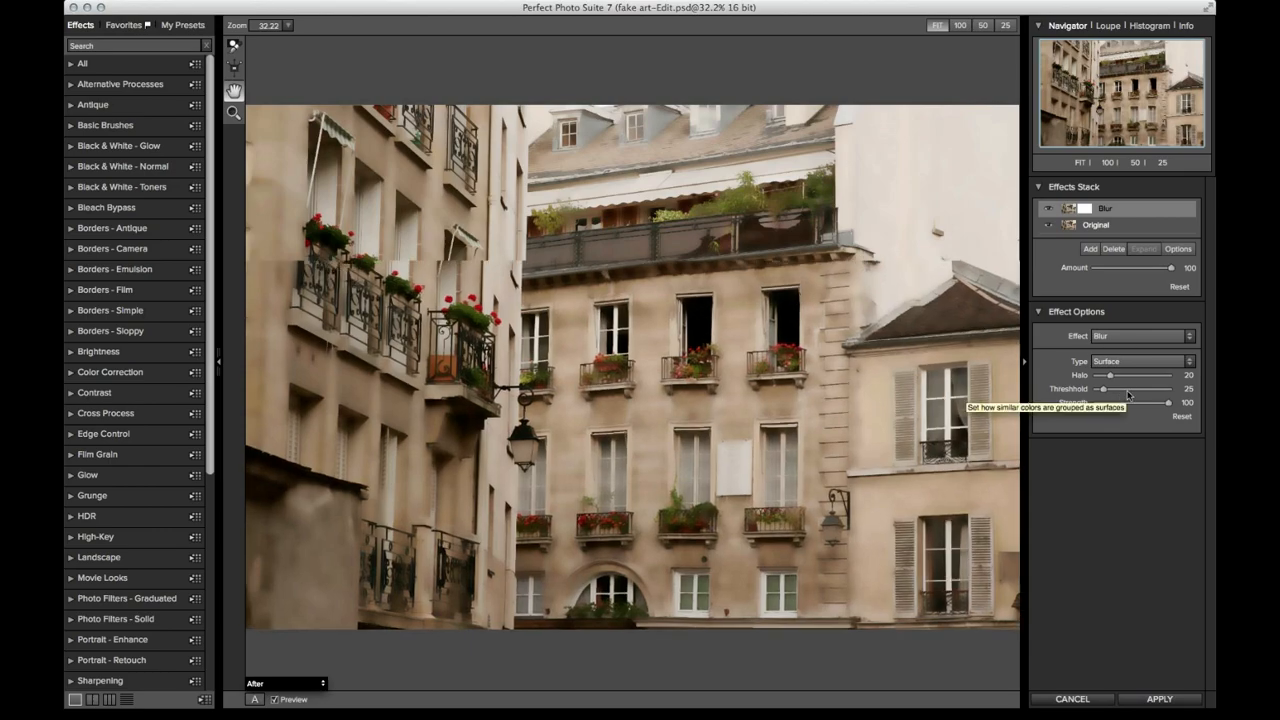
- Inspect the building facade at 50% zoom with and without the surface blur, and return to the full view
{"action": "key", "text": "super+equal"}
{"action": "key", "text": "super+equal"}
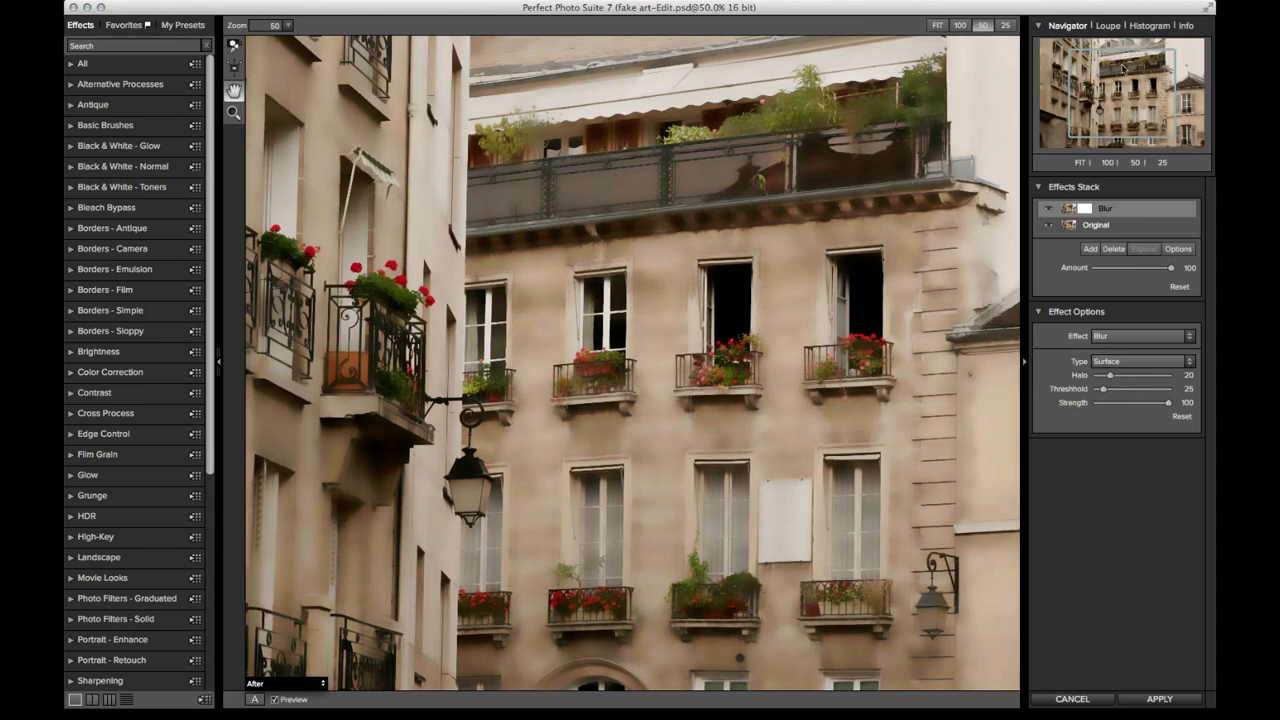
{"action": "left_click_drag", "start_coordinate": [1116, 86], "coordinate": [1114, 97]}
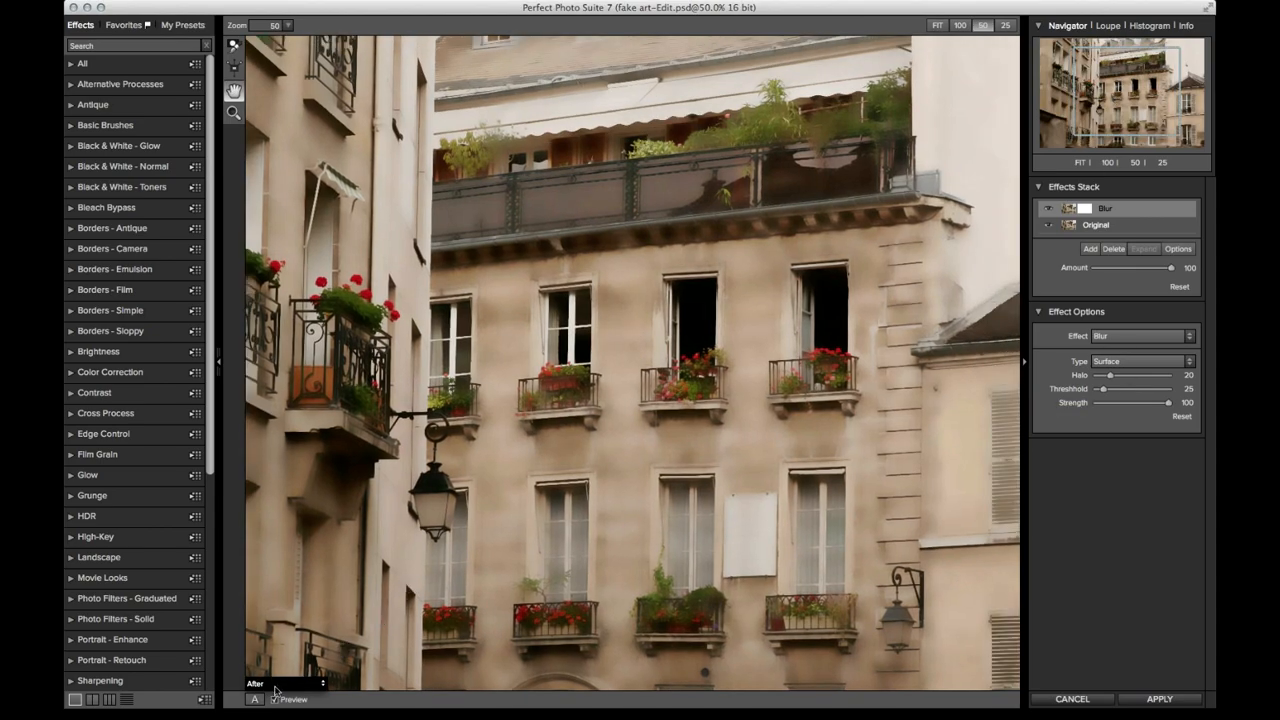
{"action": "left_click", "coordinate": [275, 700]}
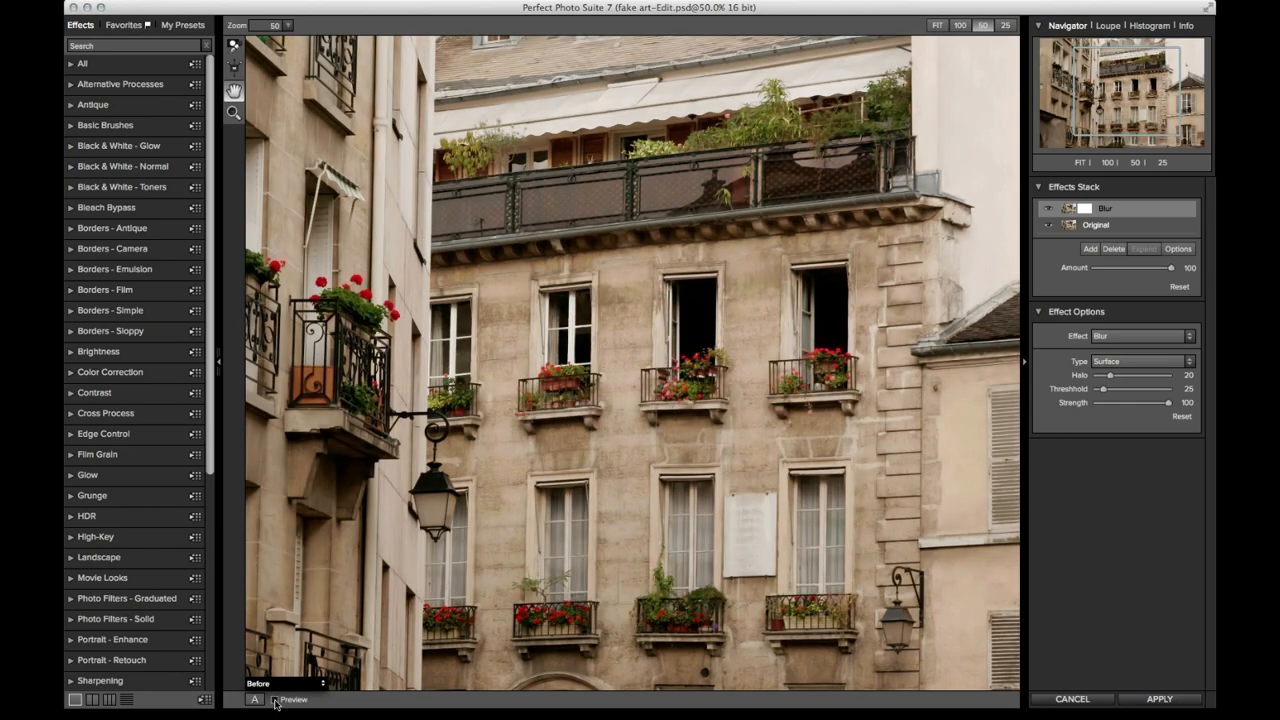
{"action": "left_click", "coordinate": [275, 700]}
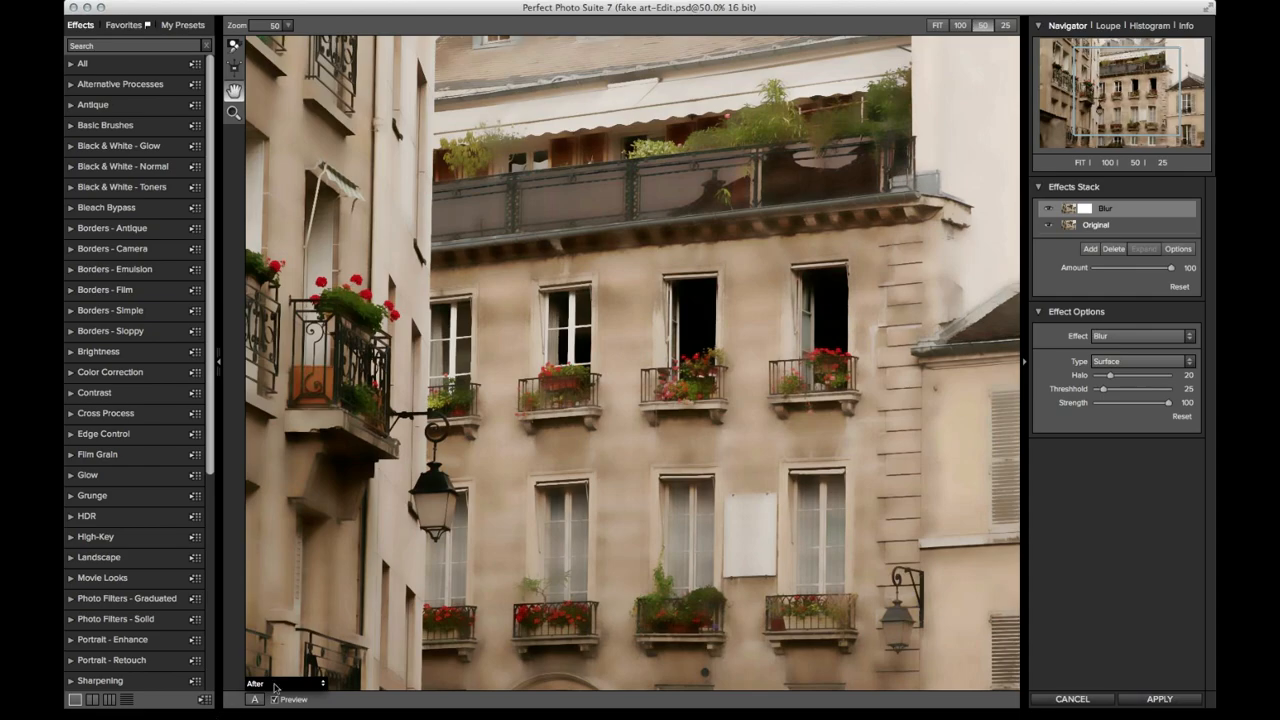
{"action": "left_click", "coordinate": [1079, 162]}
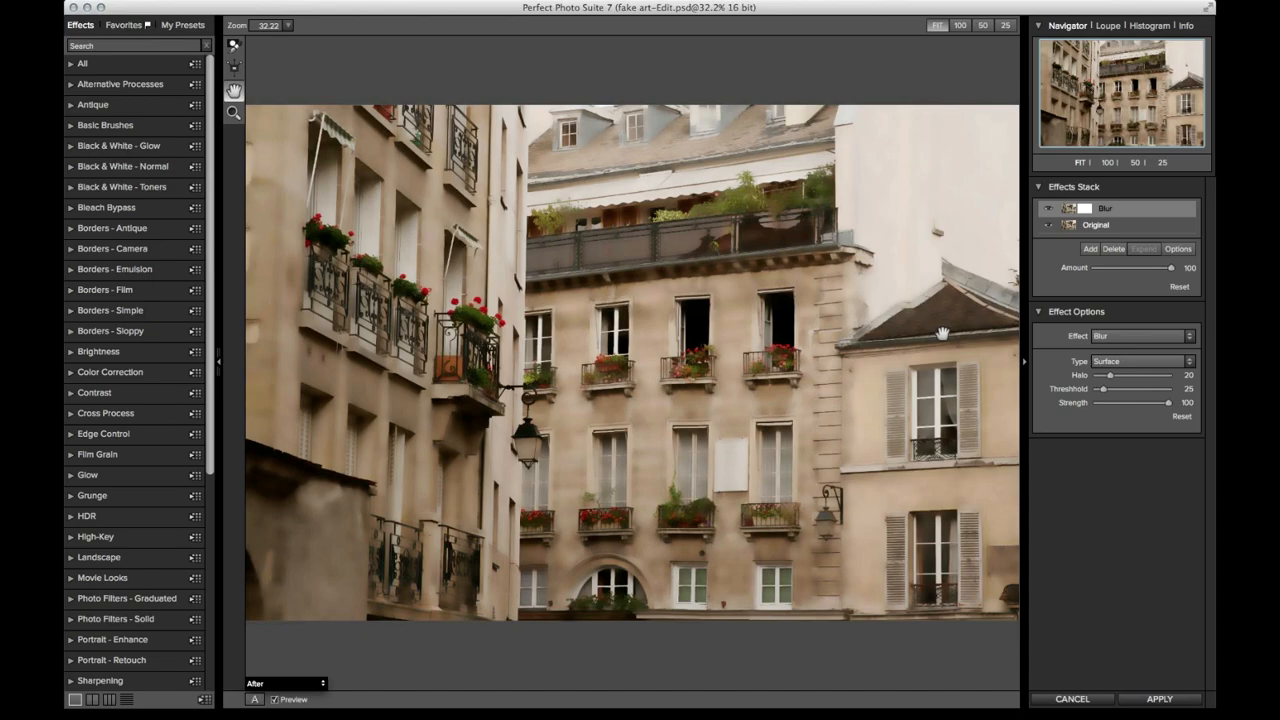
- Add a new layer above the Blur effect, search the presets for "pas", and apply Pastel Colors to it
{"action": "left_click", "coordinate": [1090, 249]}
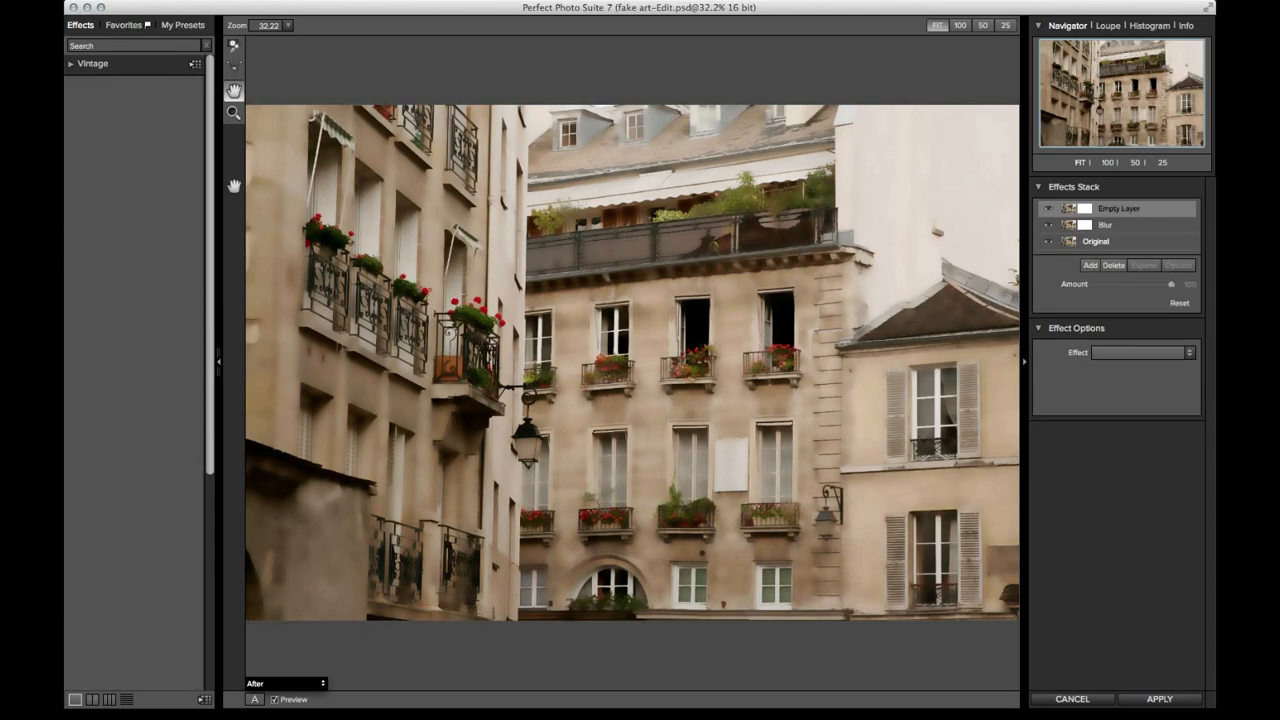
{"action": "left_click", "coordinate": [117, 46]}
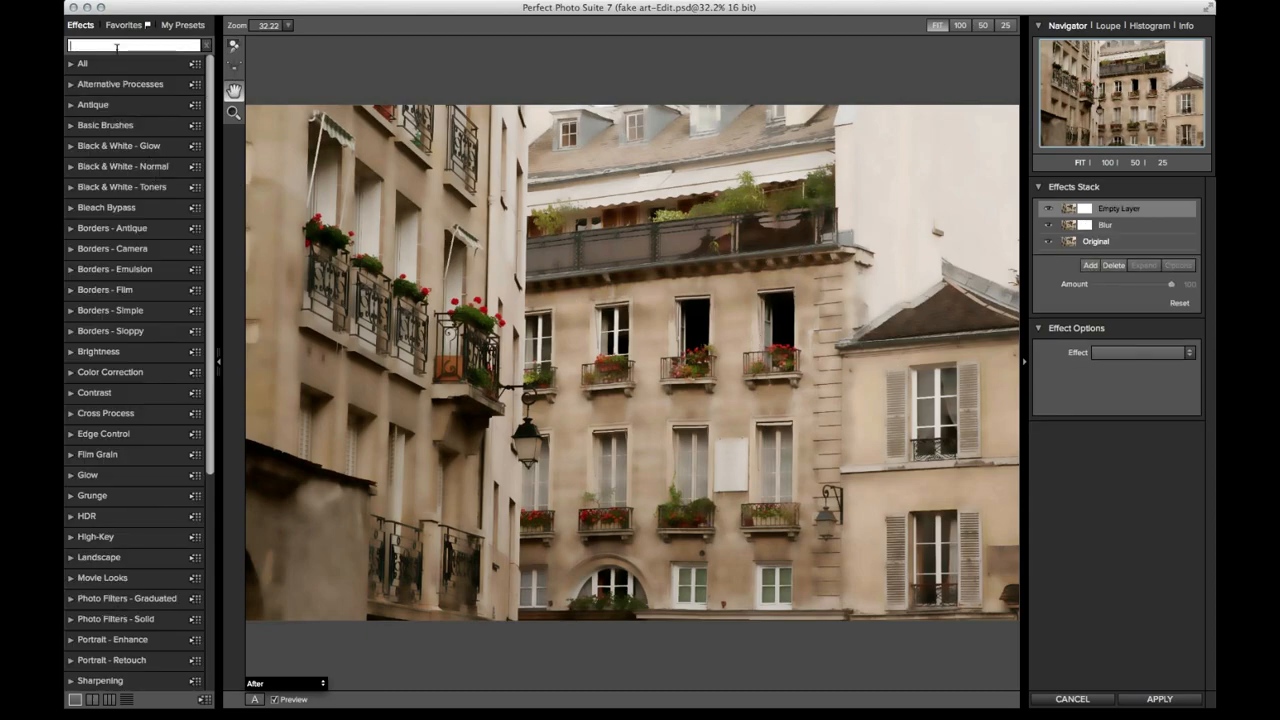
{"action": "type", "text": "p"}
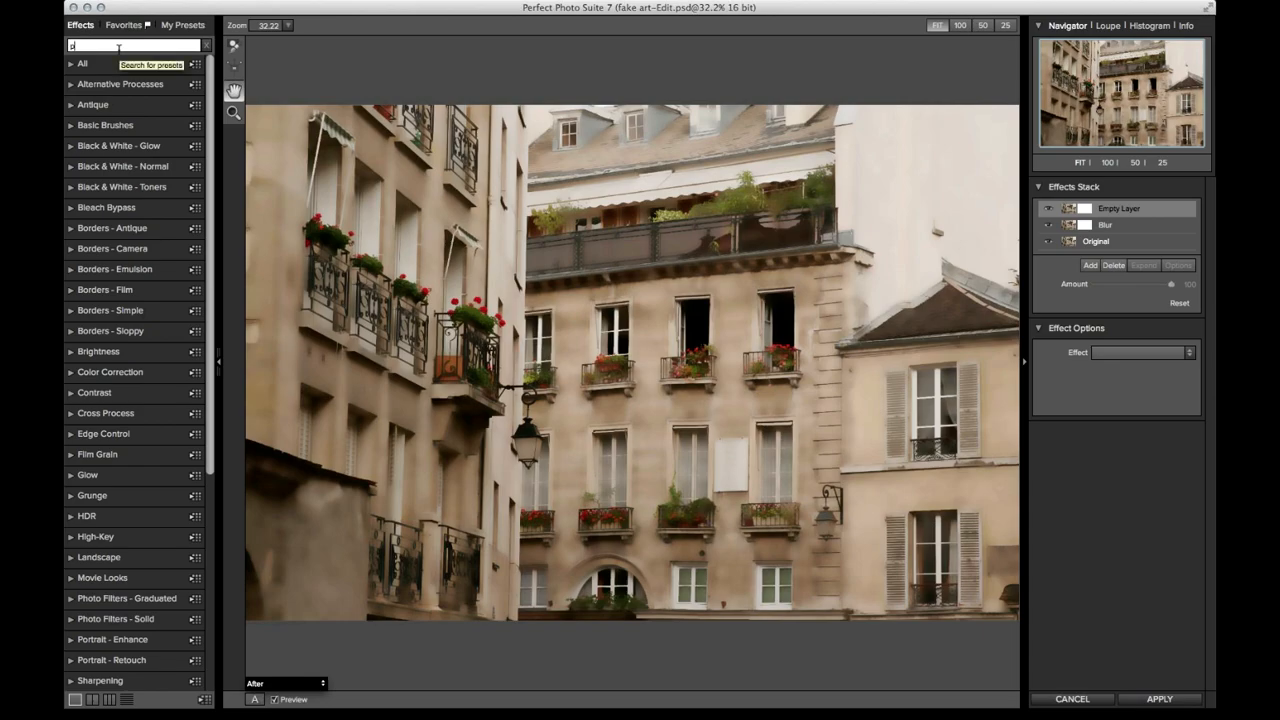
{"action": "type", "text": "as"}
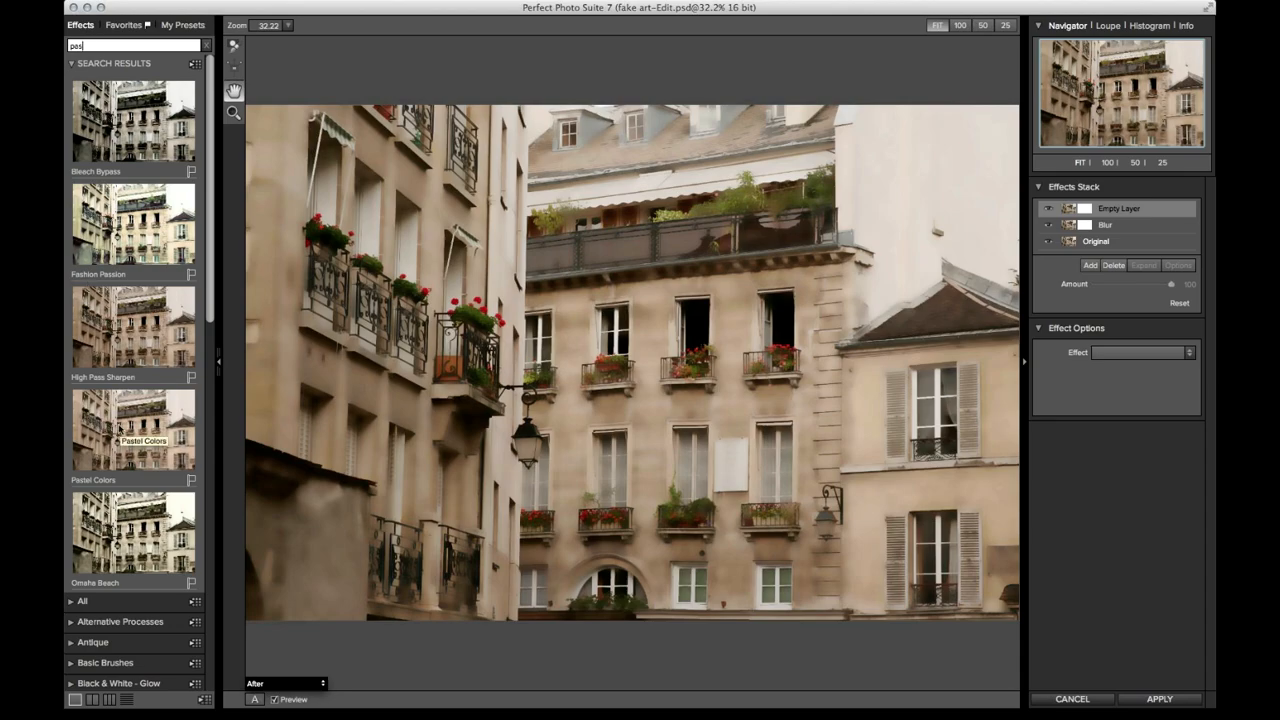
{"action": "scroll", "coordinate": [117, 430], "scroll_direction": "down", "scroll_amount": 3}
{"action": "left_click", "coordinate": [118, 307]}
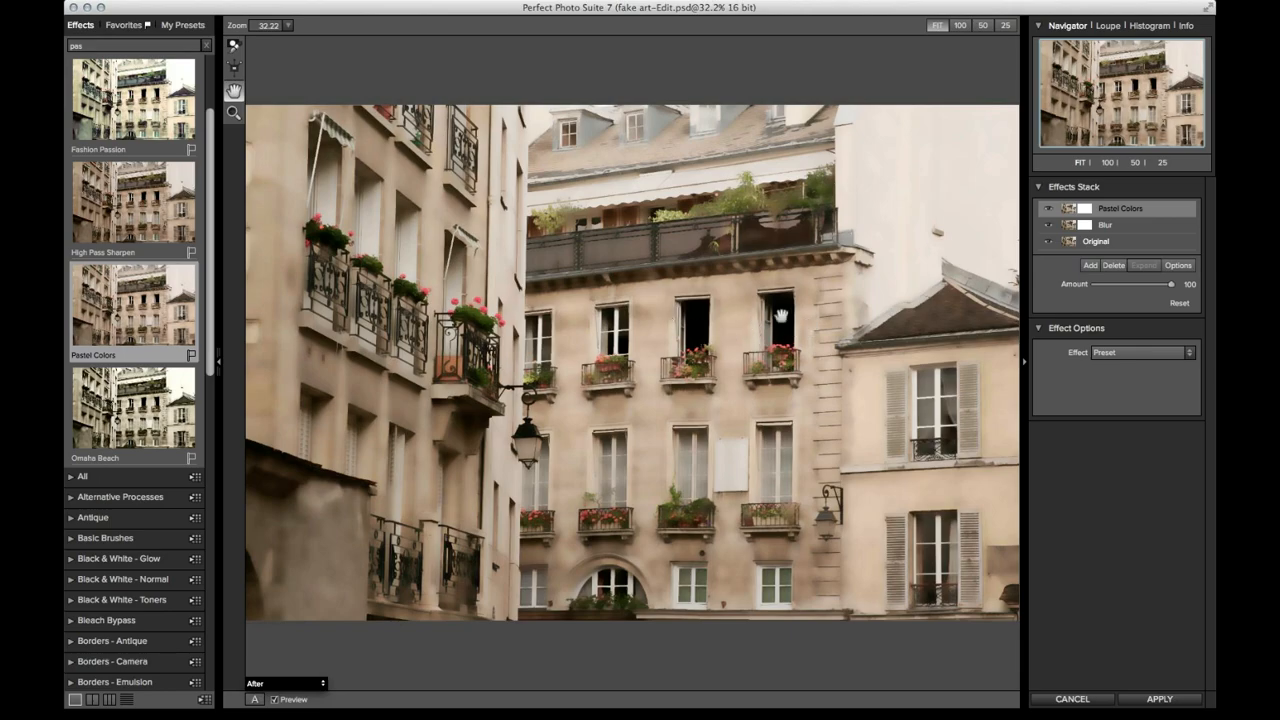
- Add another layer to the effects stack and expand the Vintage preset category
{"action": "left_click", "coordinate": [1087, 265]}
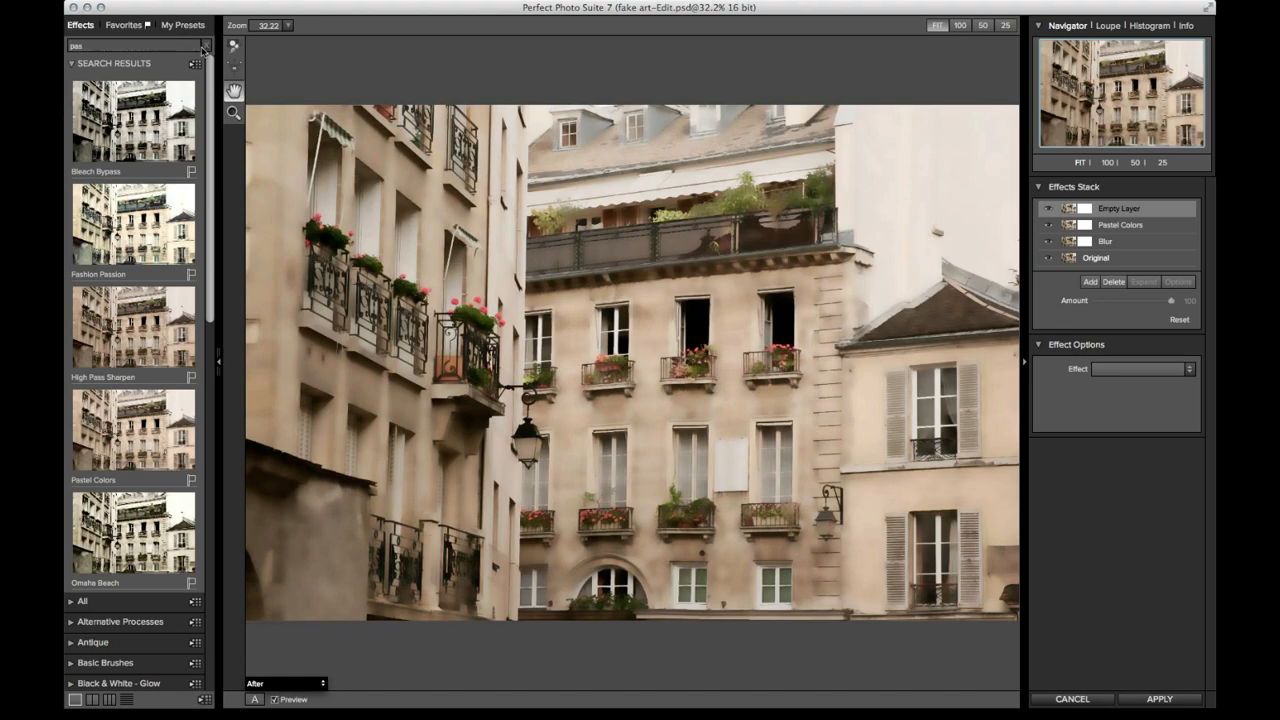
{"action": "scroll", "coordinate": [158, 166], "scroll_direction": "down", "scroll_amount": 10}
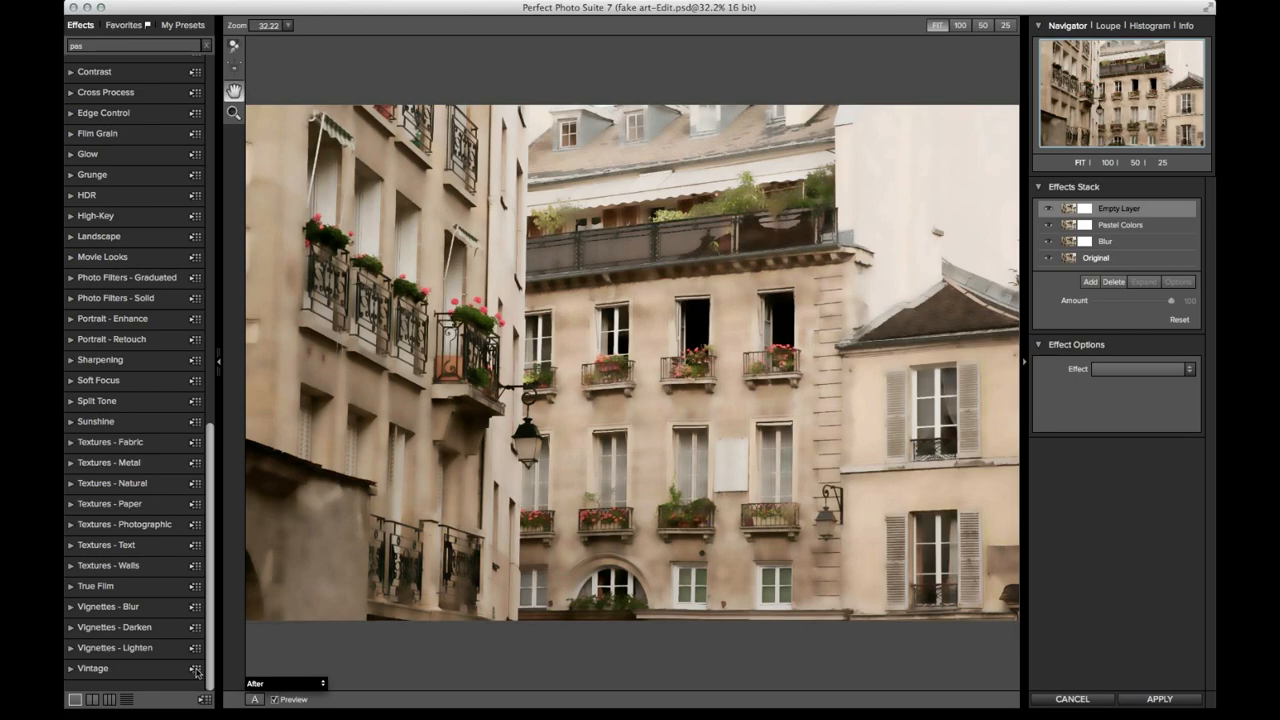
{"action": "left_click", "coordinate": [196, 672]}
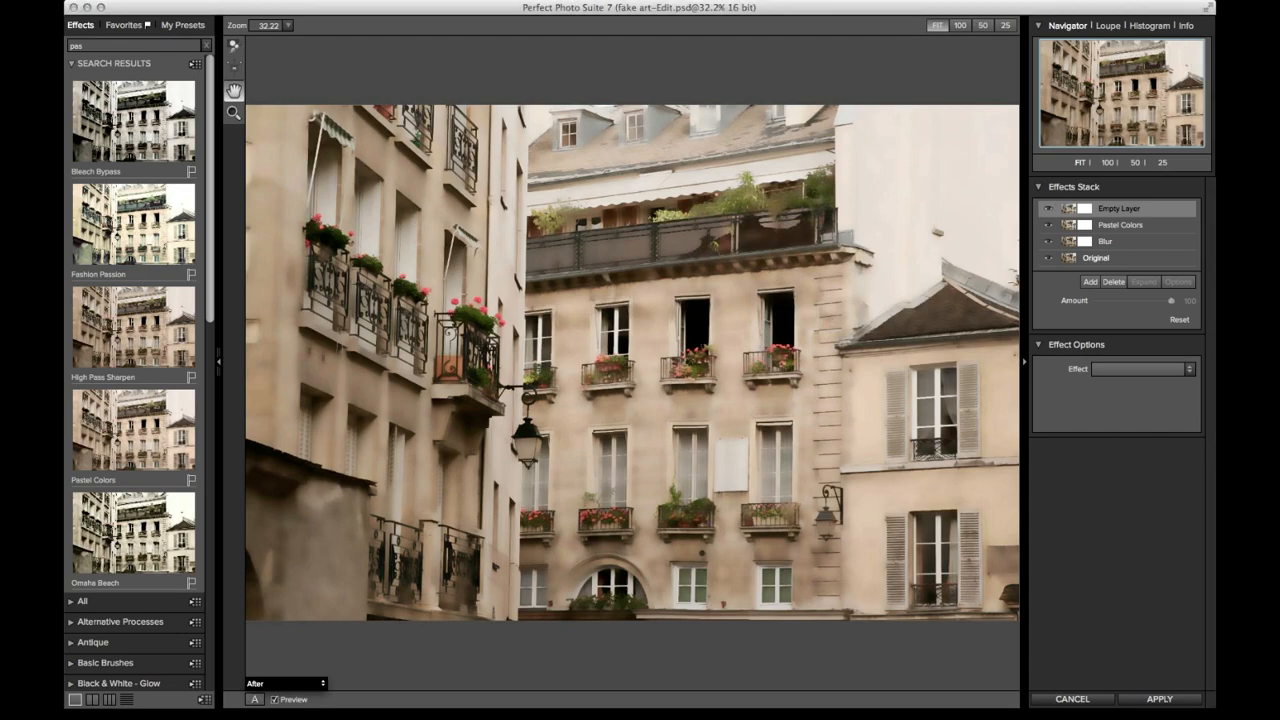
{"action": "scroll", "coordinate": [141, 584], "scroll_direction": "down", "scroll_amount": 10}
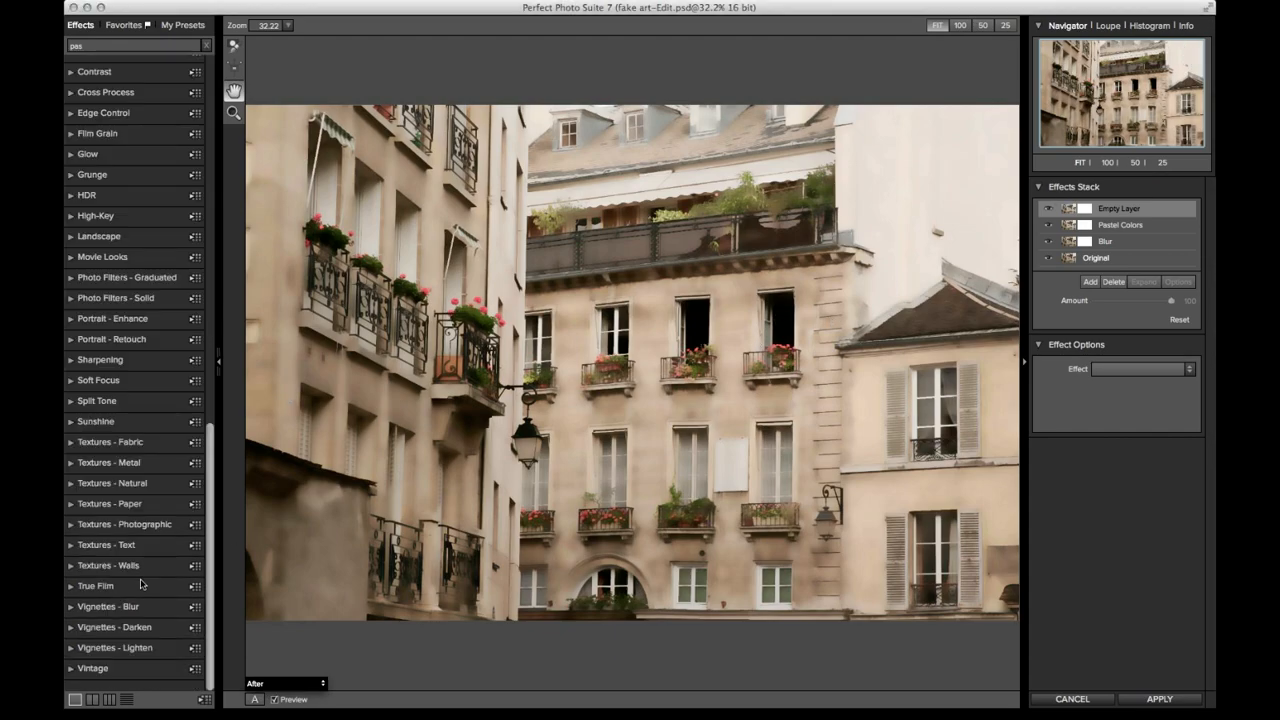
{"action": "left_click", "coordinate": [71, 670]}
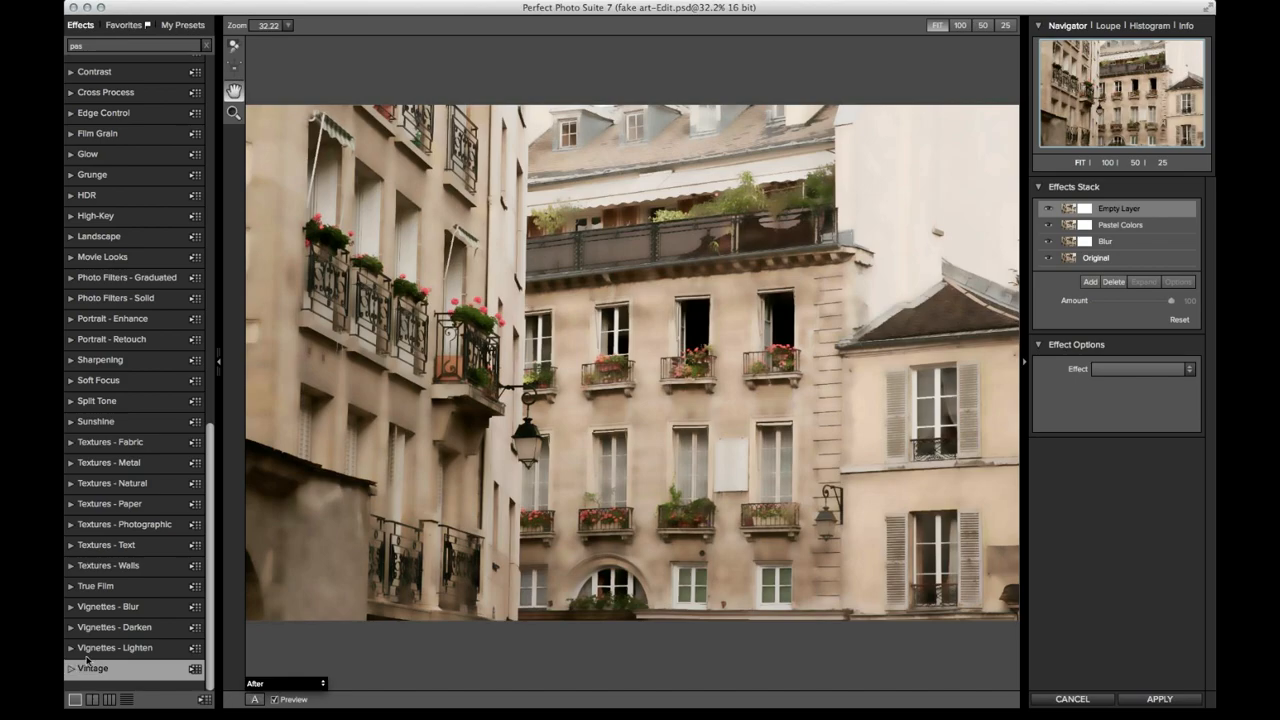
{"action": "left_click", "coordinate": [87, 664]}
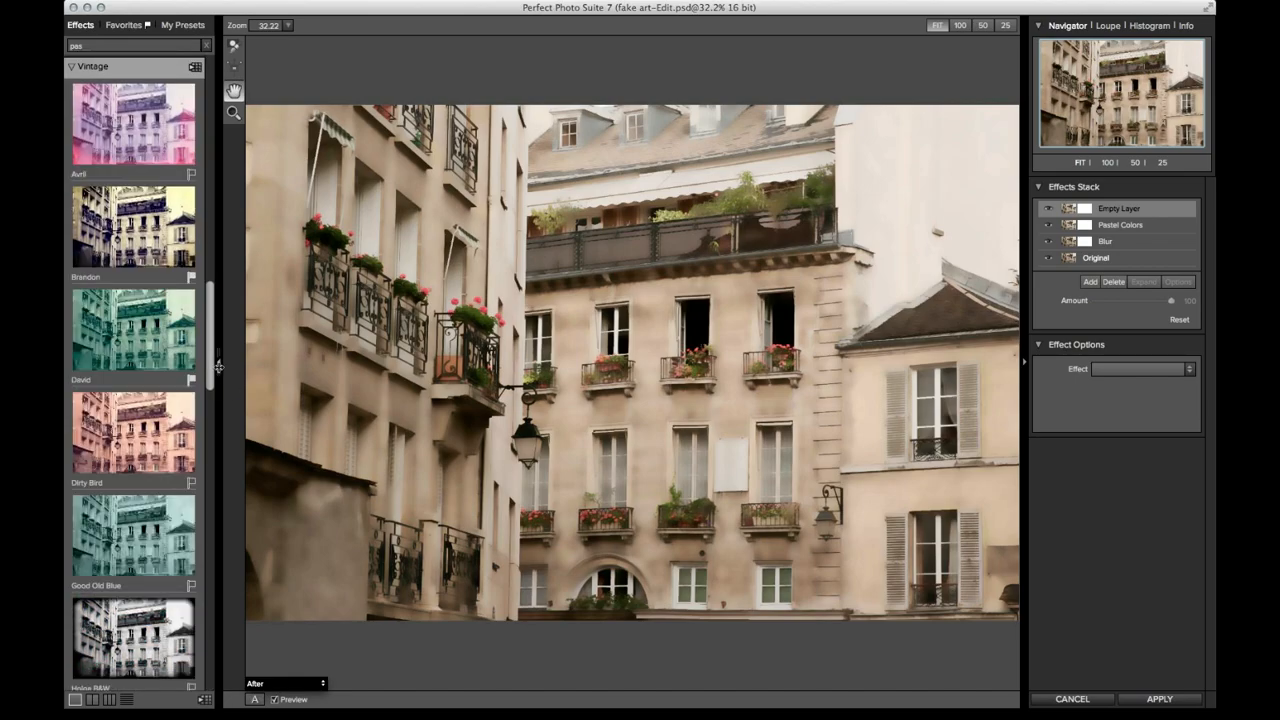
- Widen the preset browser for larger thumbnails and apply the Vintage Warm preset with its amount set to 75
{"action": "left_click_drag", "start_coordinate": [218, 368], "coordinate": [317, 366]}
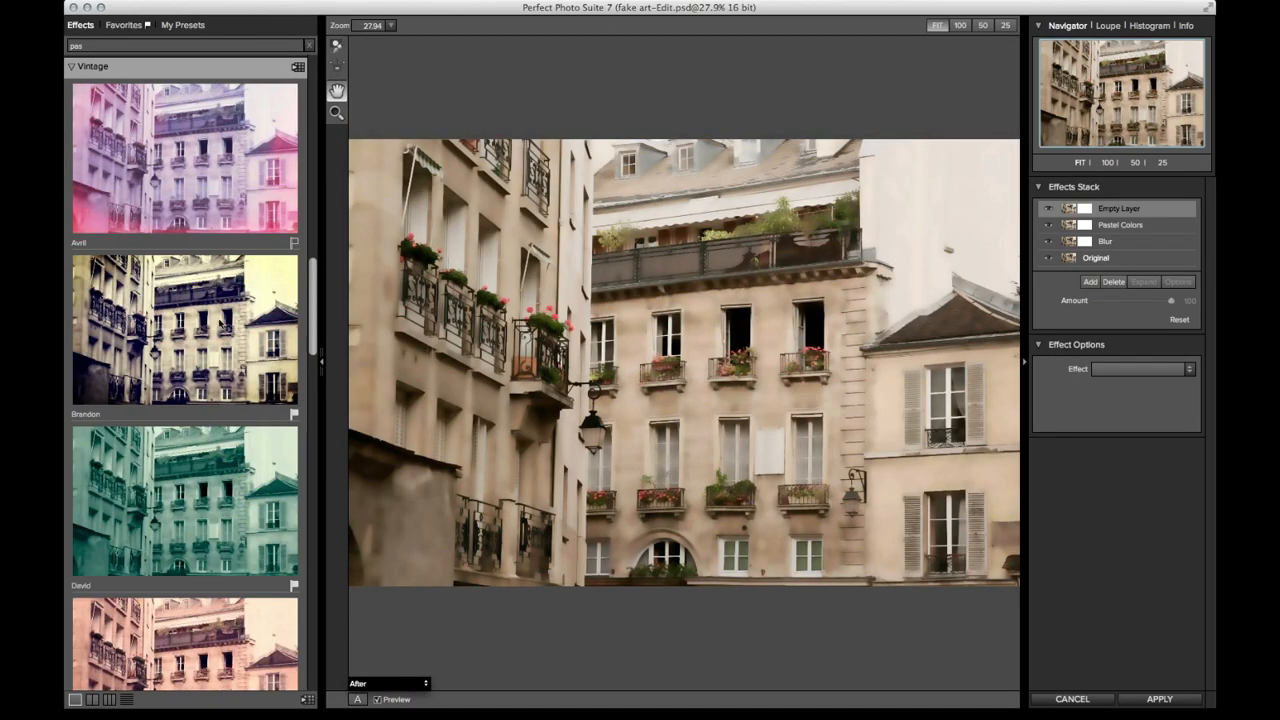
{"action": "scroll", "coordinate": [220, 322], "scroll_direction": "up", "scroll_amount": 3}
{"action": "scroll", "coordinate": [219, 322], "scroll_direction": "down", "scroll_amount": 5}
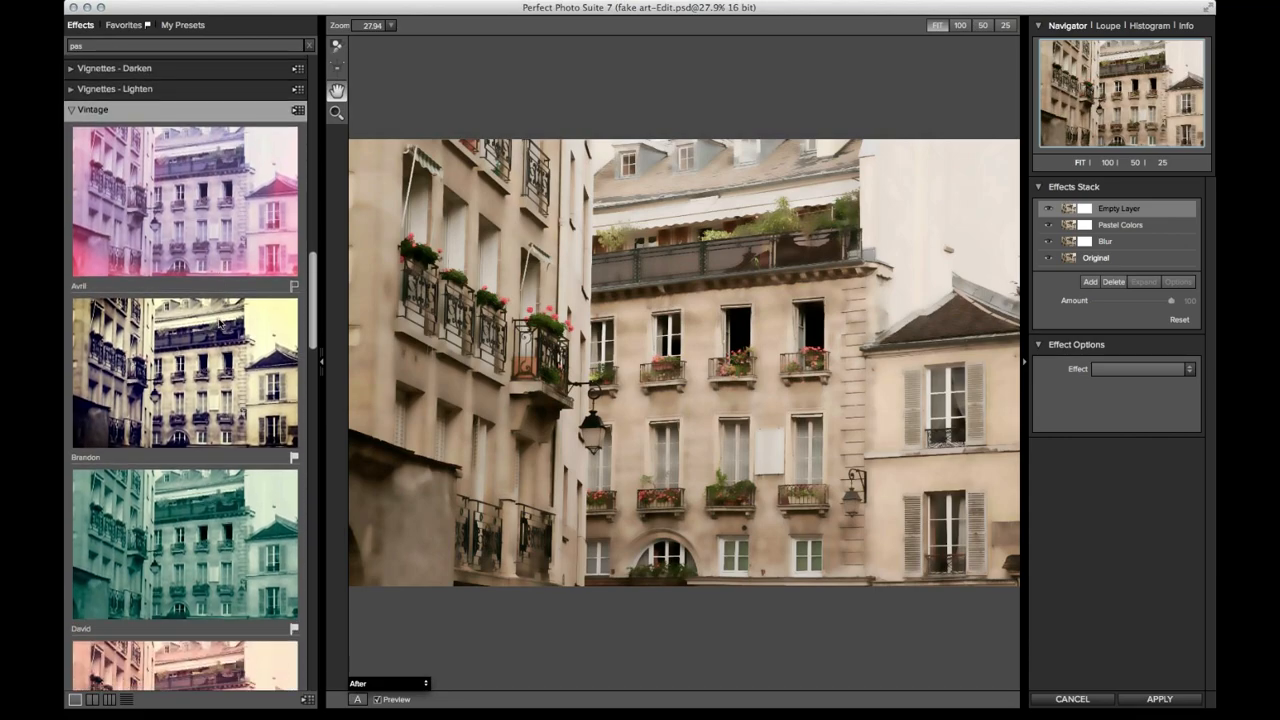
{"action": "scroll", "coordinate": [219, 322], "scroll_direction": "down", "scroll_amount": 5}
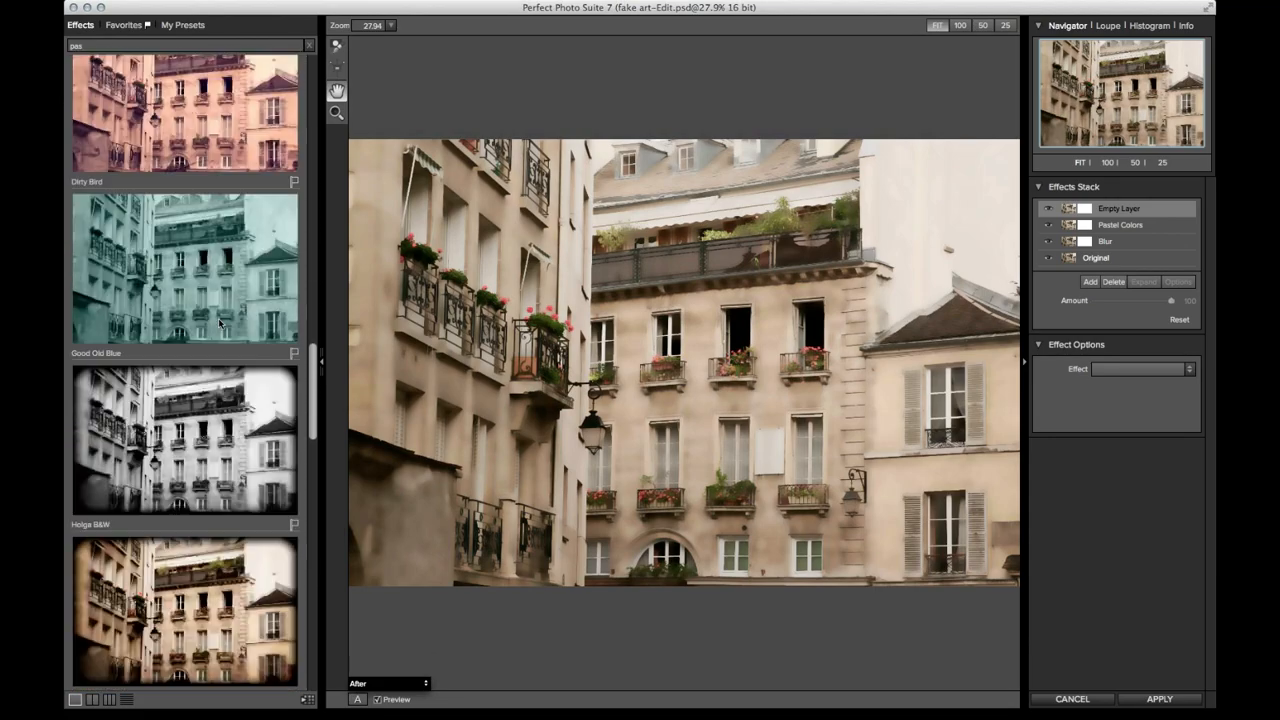
{"action": "scroll", "coordinate": [219, 322], "scroll_direction": "down", "scroll_amount": 5}
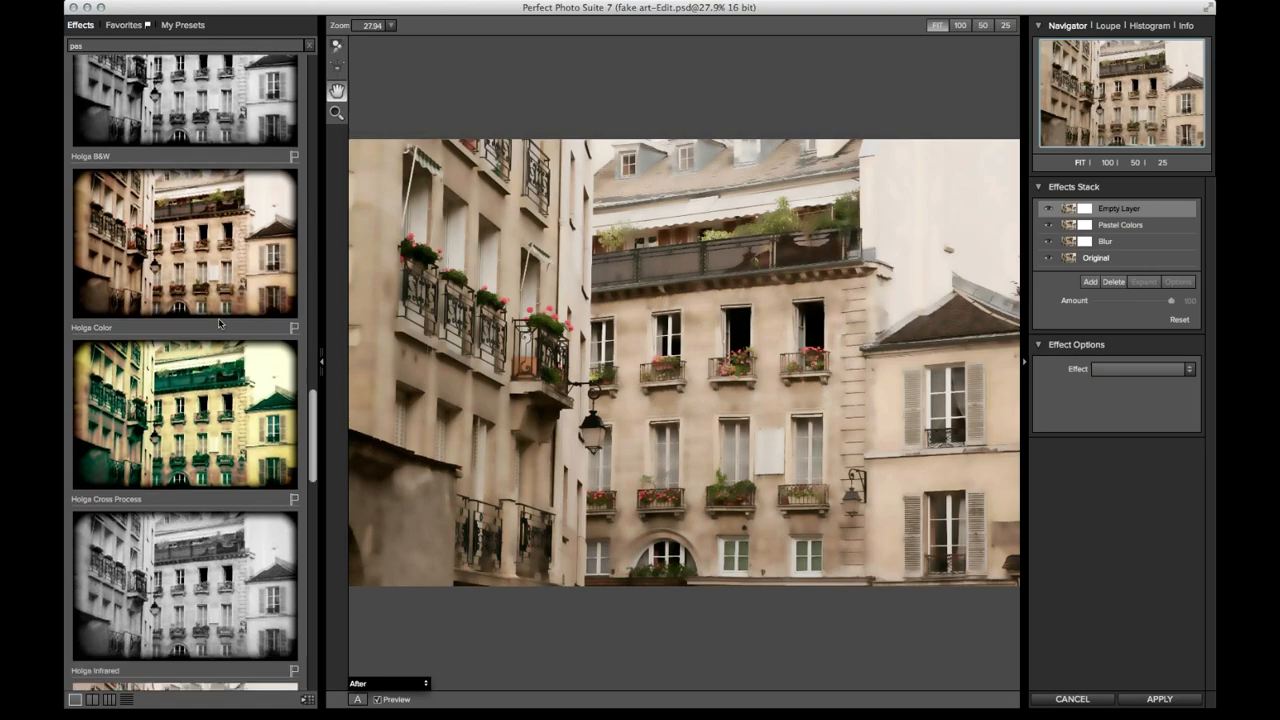
{"action": "scroll", "coordinate": [219, 322], "scroll_direction": "down", "scroll_amount": 1}
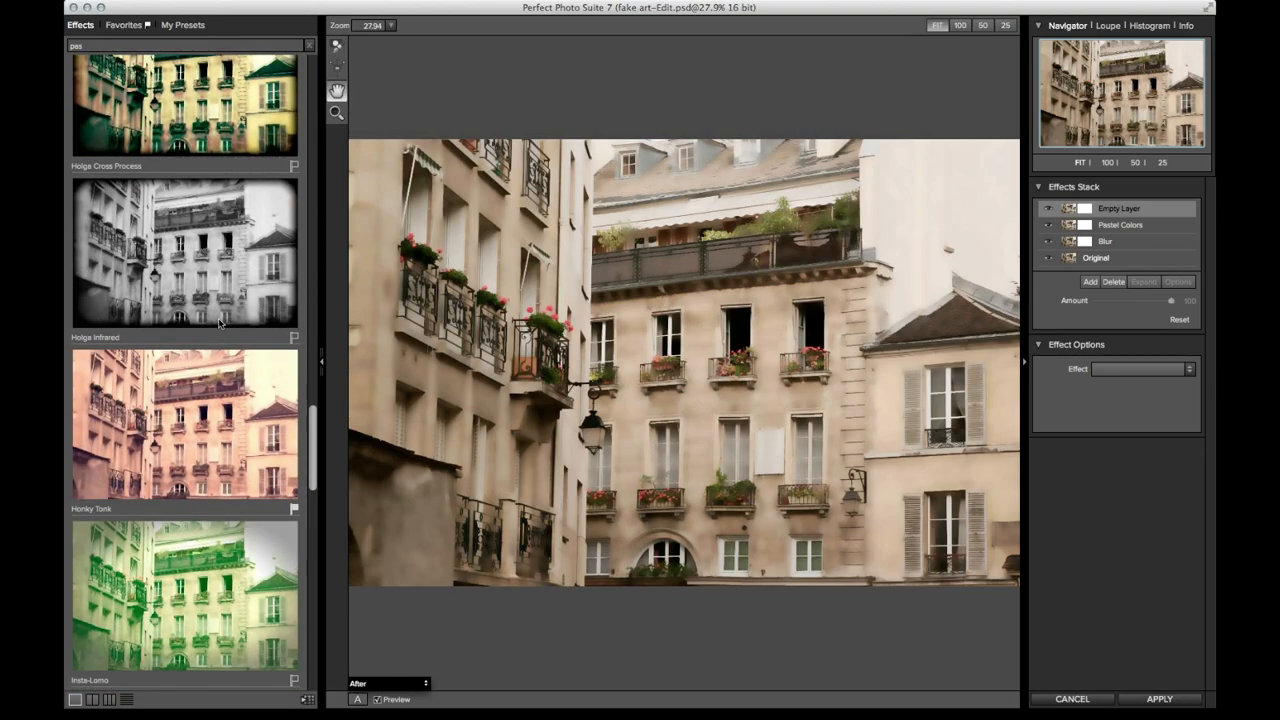
{"action": "scroll", "coordinate": [219, 322], "scroll_direction": "down", "scroll_amount": 15}
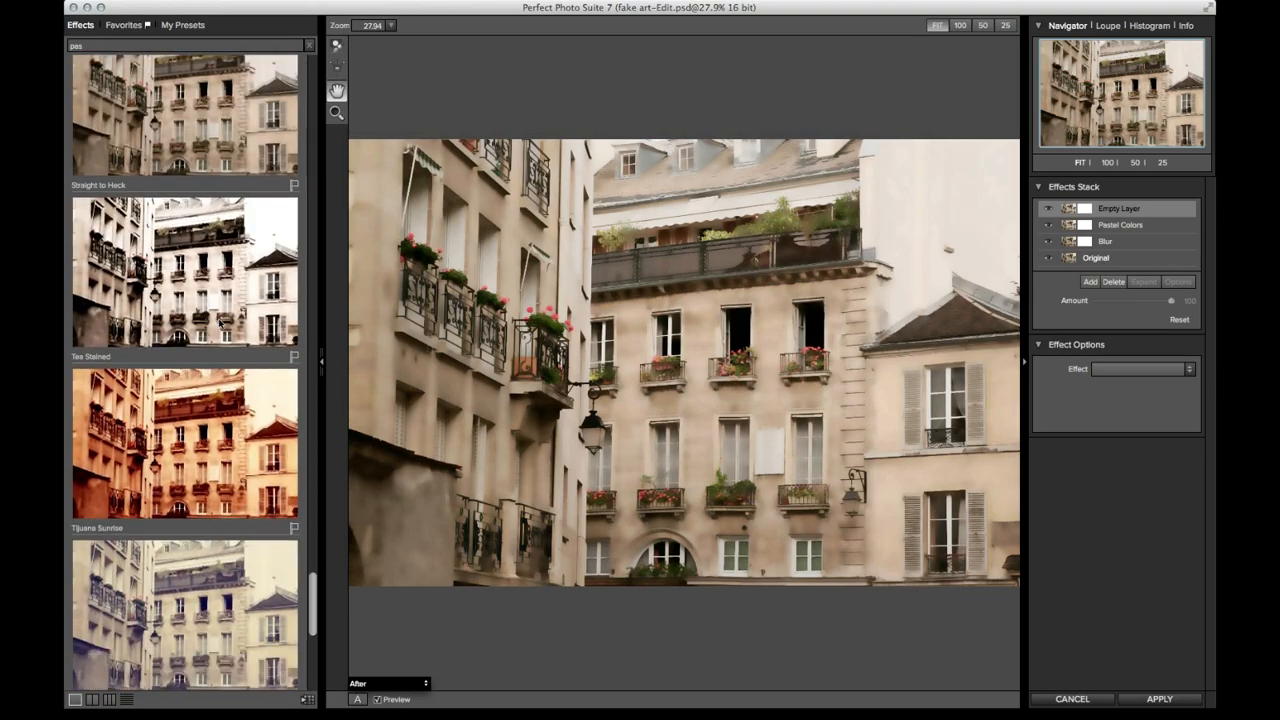
{"action": "scroll", "coordinate": [219, 322], "scroll_direction": "down", "scroll_amount": 10}
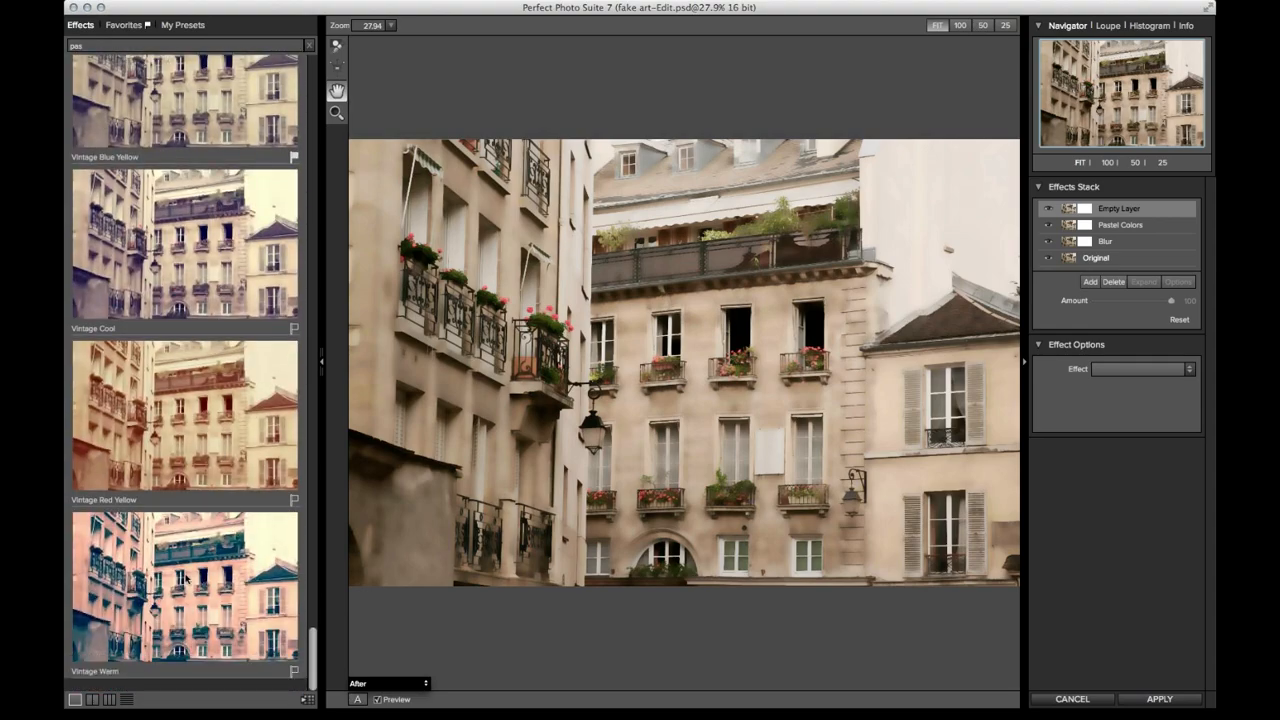
{"action": "left_click", "coordinate": [186, 592]}
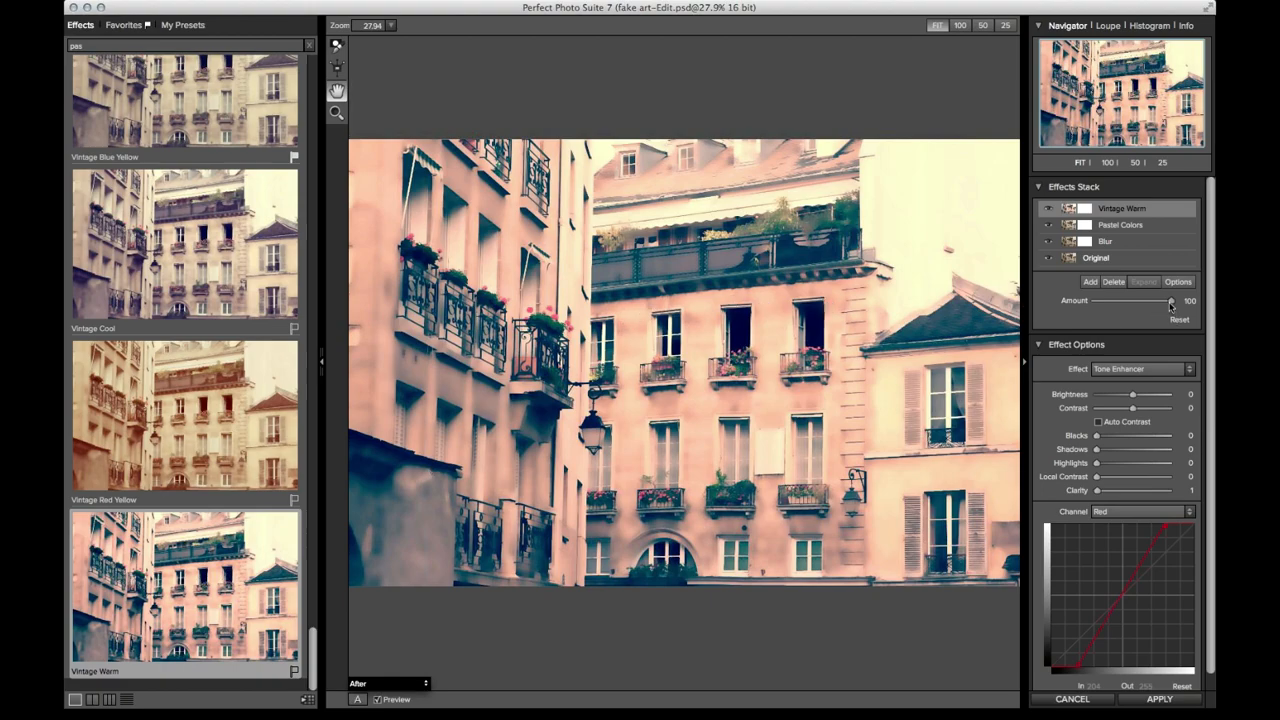
{"action": "left_click_drag", "start_coordinate": [1163, 305], "coordinate": [1137, 305]}
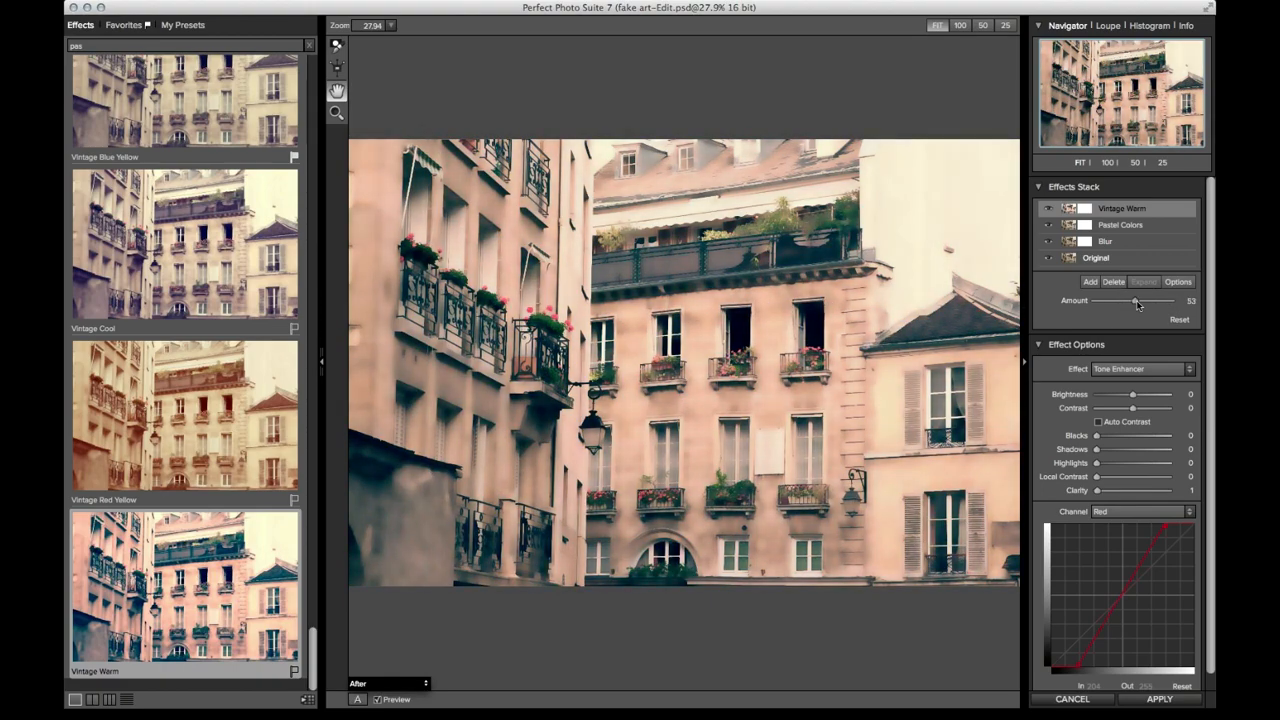
{"action": "left_click", "coordinate": [1149, 303]}
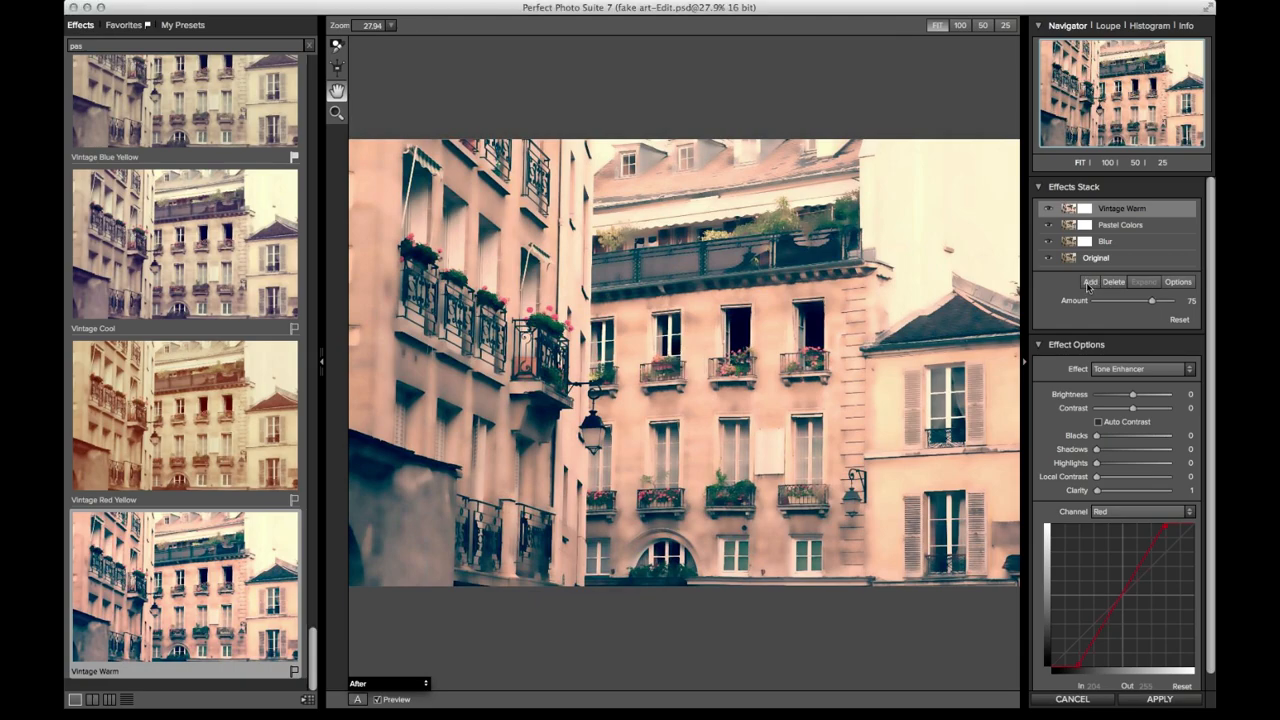
- Add a layer, search the presets for "earth", and apply the Earth texture with its amount set to 48
{"action": "left_click", "coordinate": [1090, 283]}
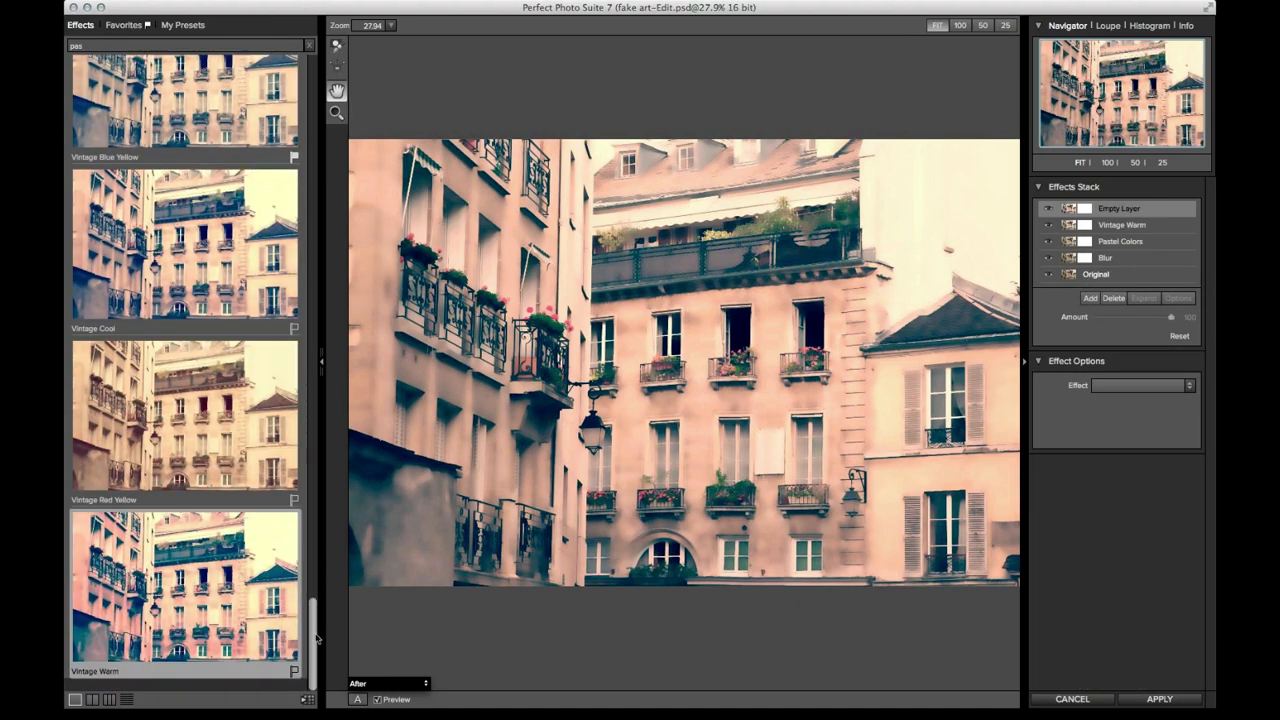
{"action": "left_click_drag", "start_coordinate": [316, 634], "coordinate": [312, 50]}
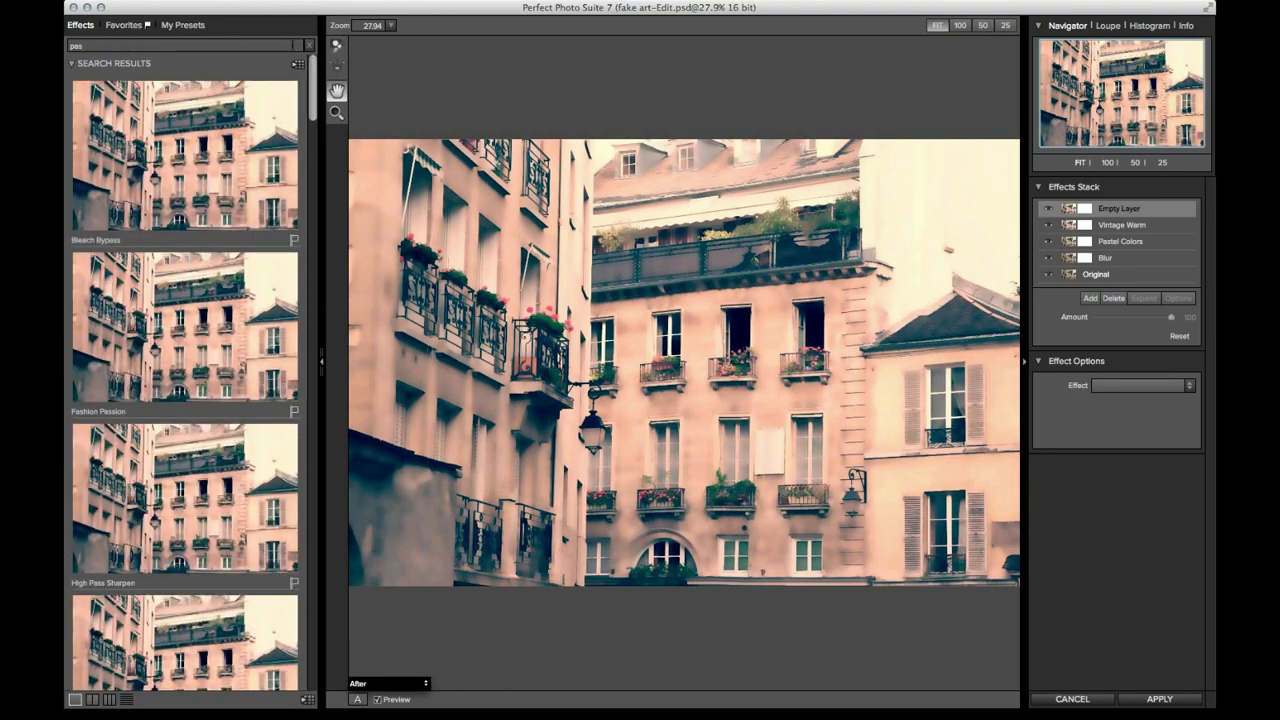
{"action": "left_click", "coordinate": [310, 45]}
{"action": "left_click", "coordinate": [236, 45]}
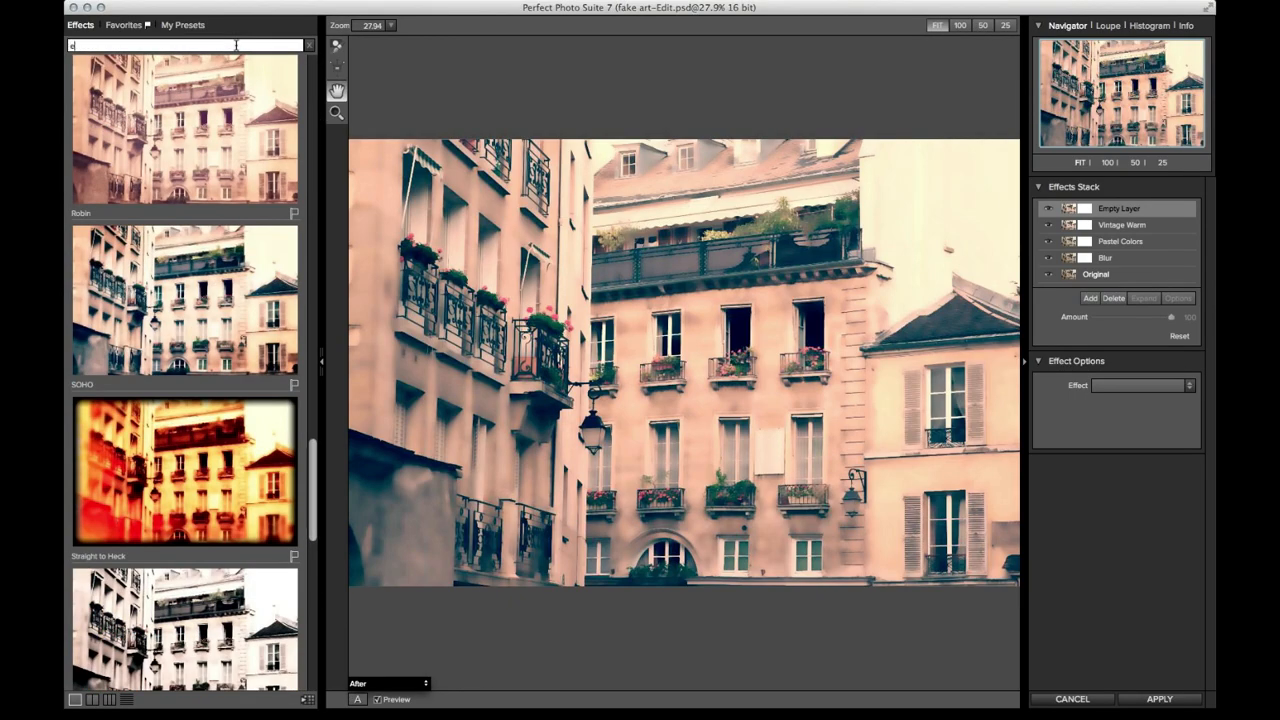
{"action": "type", "text": "earth"}
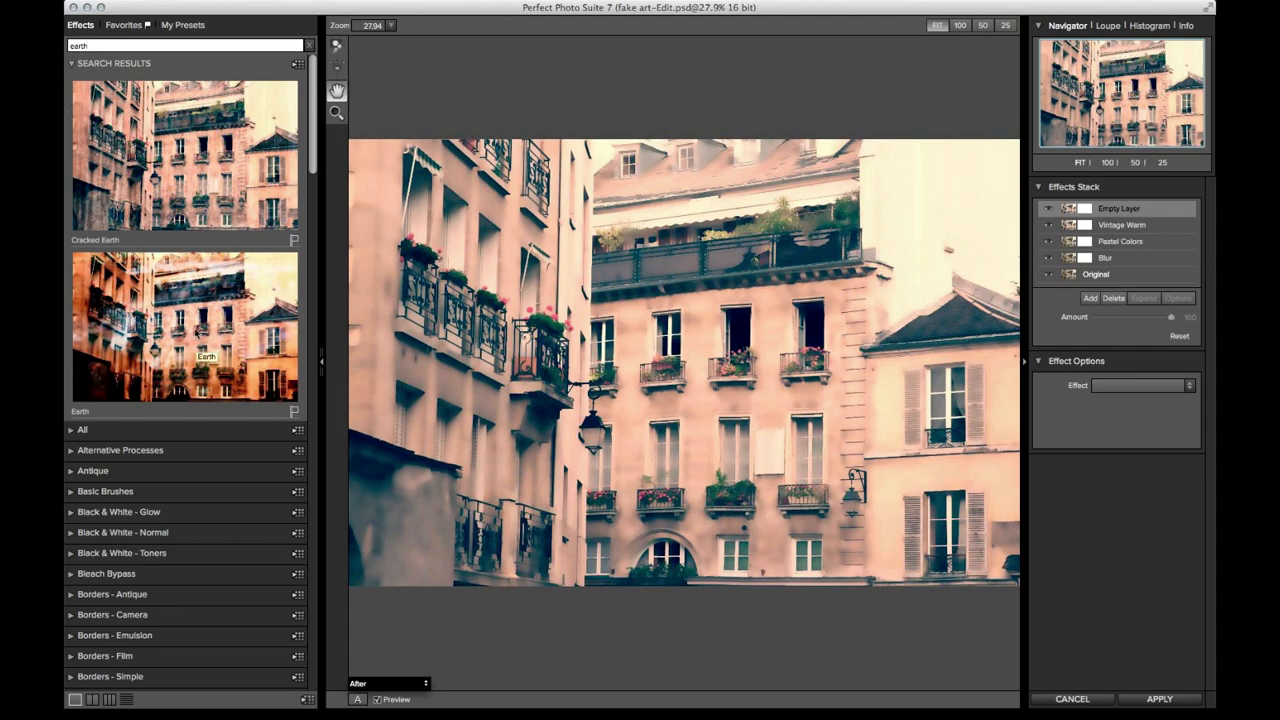
{"action": "left_click", "coordinate": [194, 331]}
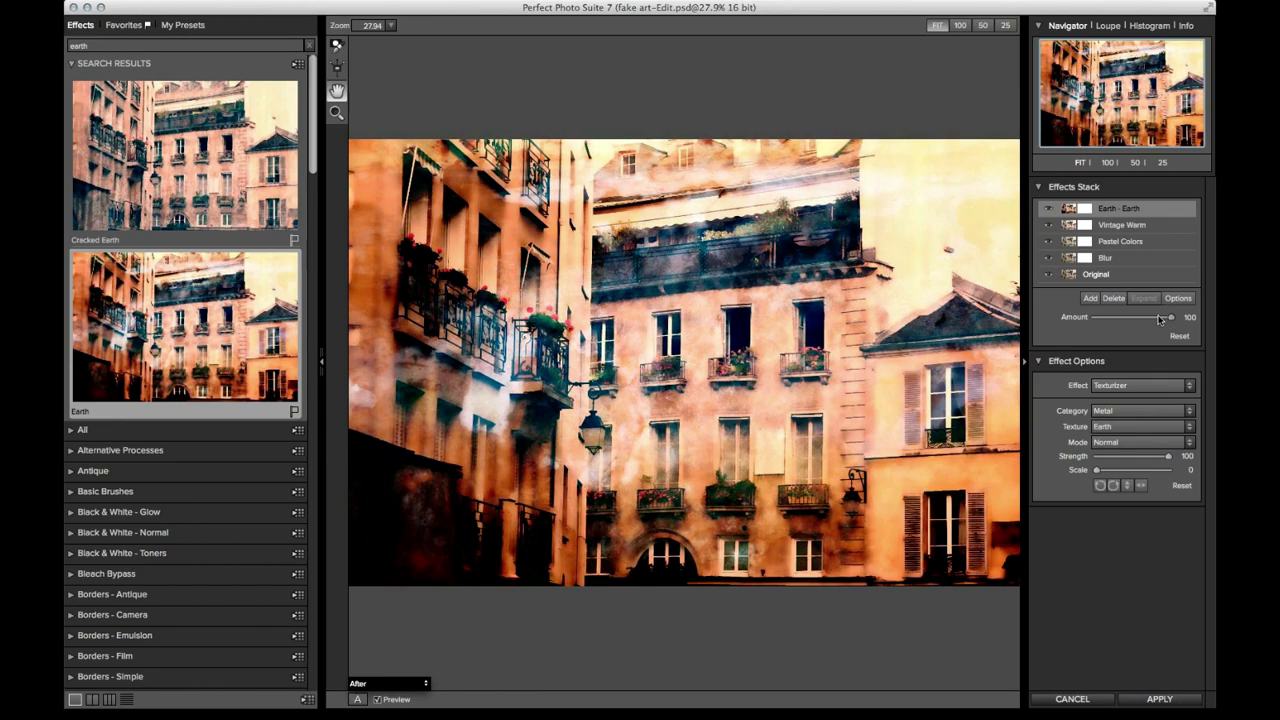
{"action": "left_click_drag", "start_coordinate": [1160, 318], "coordinate": [1131, 317]}
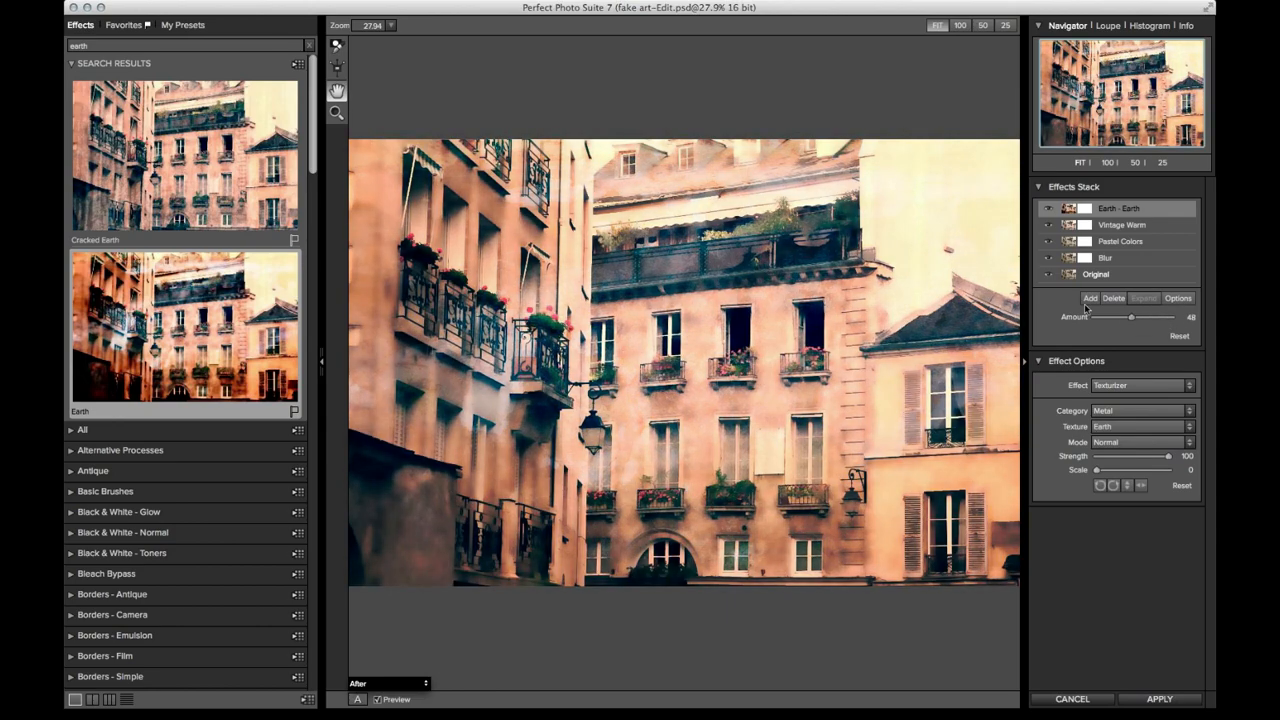
- Add a layer, search the presets for "tatter", and apply Tattered Paper Gray to it
{"action": "left_click", "coordinate": [1090, 299]}
{"action": "left_click", "coordinate": [117, 46]}
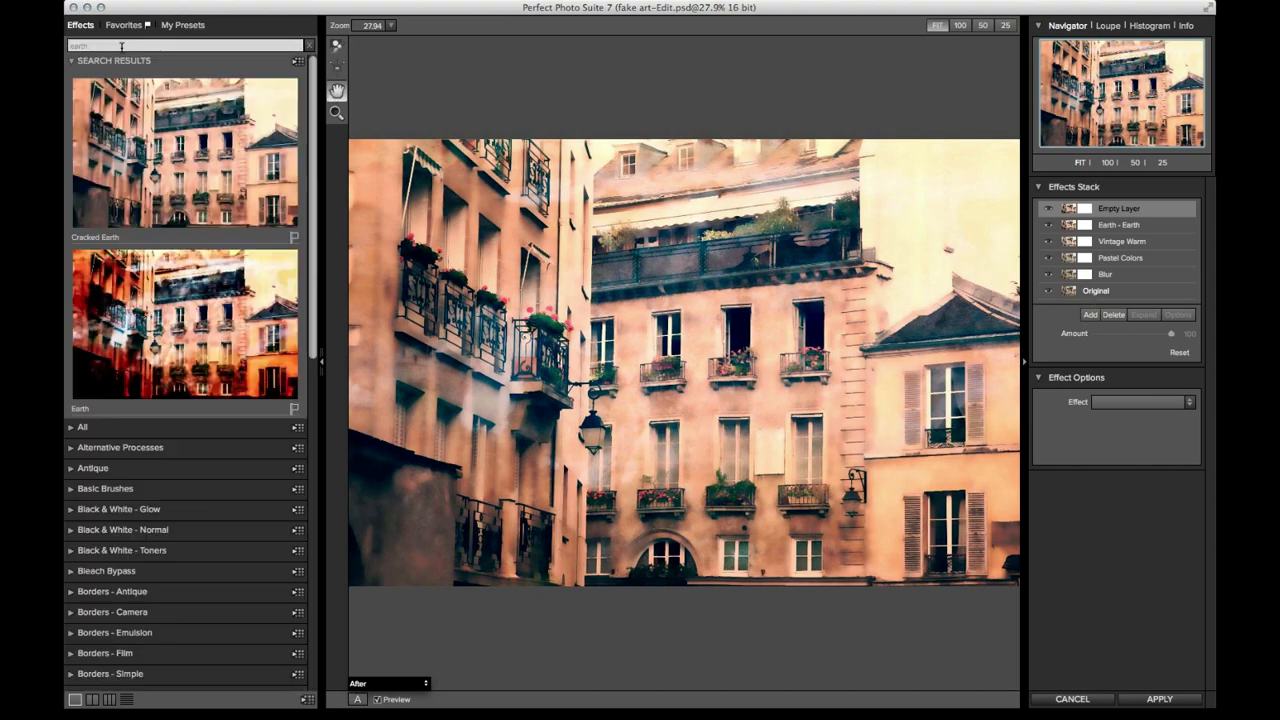
{"action": "left_click_drag", "start_coordinate": [117, 46], "coordinate": [68, 46]}
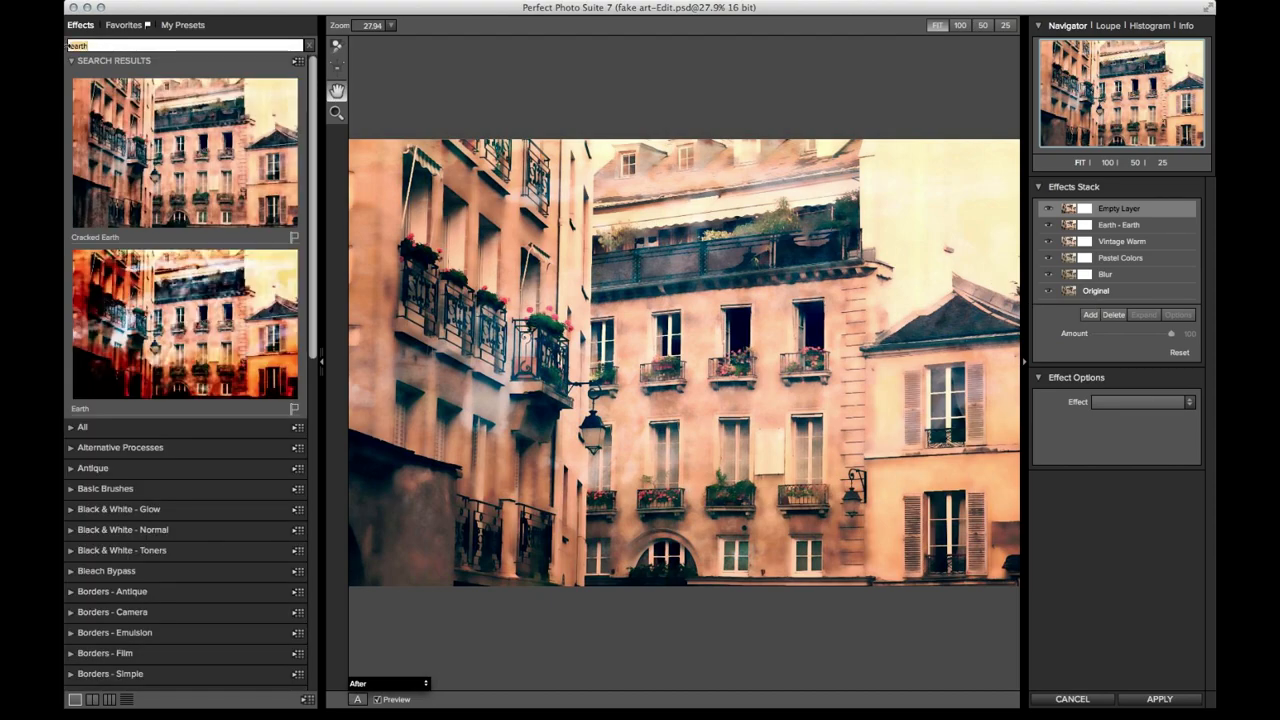
{"action": "key", "text": "BackSpace"}
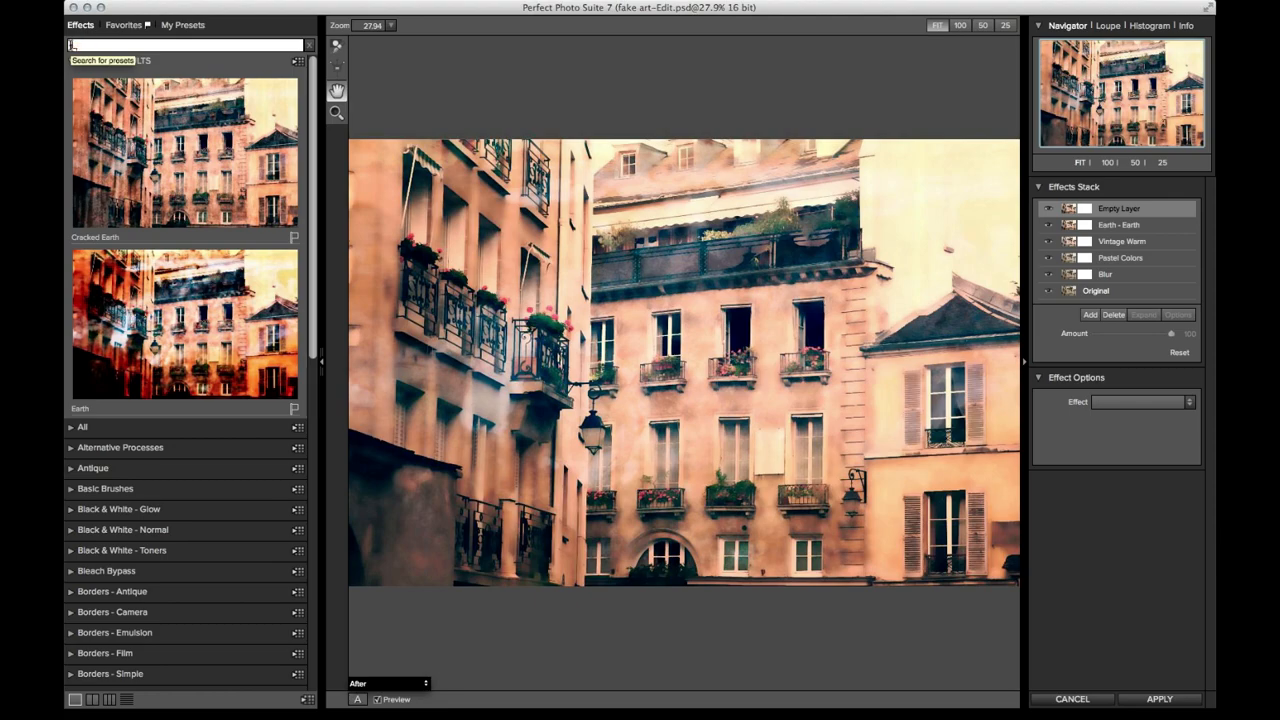
{"action": "type", "text": "tatter"}
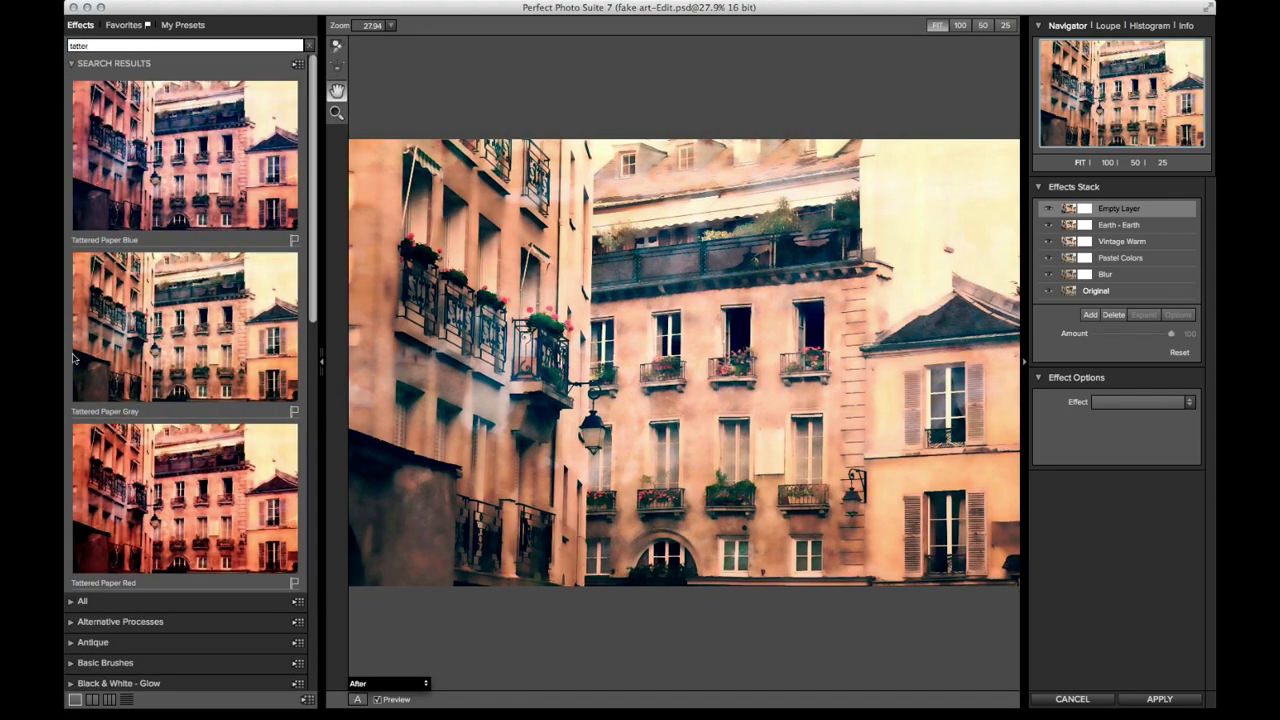
{"action": "left_click", "coordinate": [178, 334]}
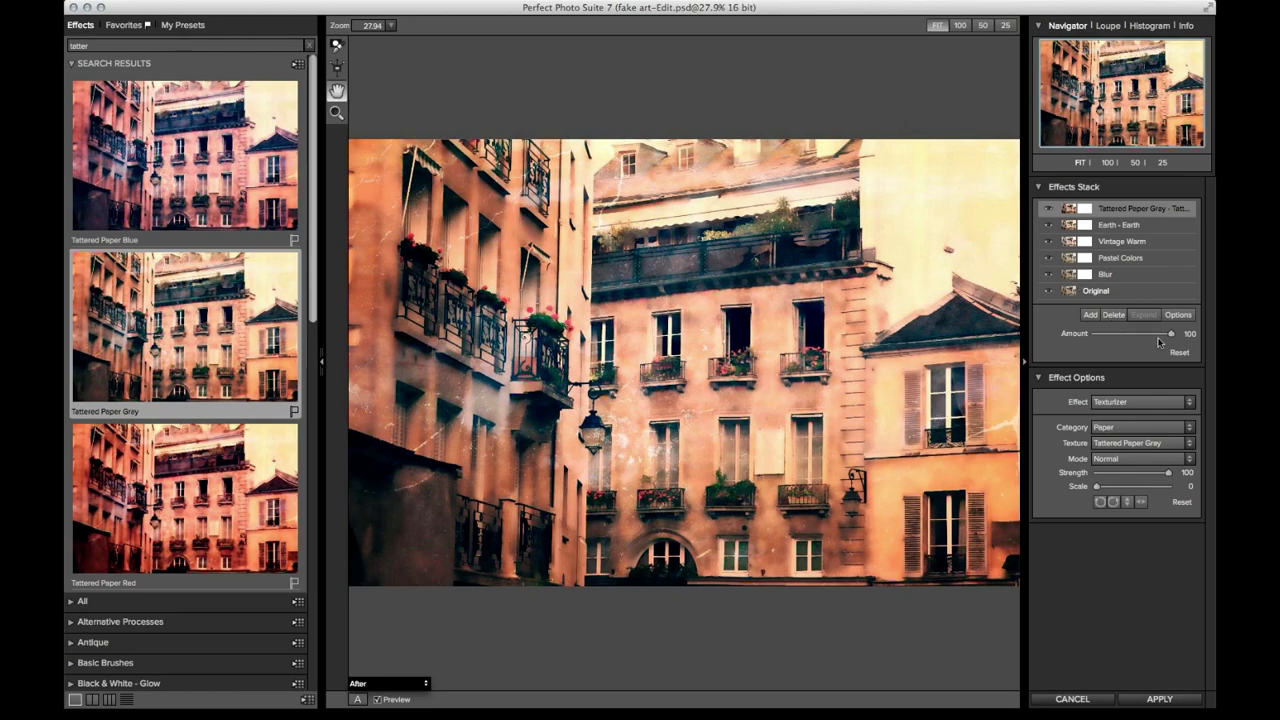
- Add another layer to the effects stack and browse the presets in the Textures - Paper category, then collapse it
{"action": "left_click", "coordinate": [1091, 316]}
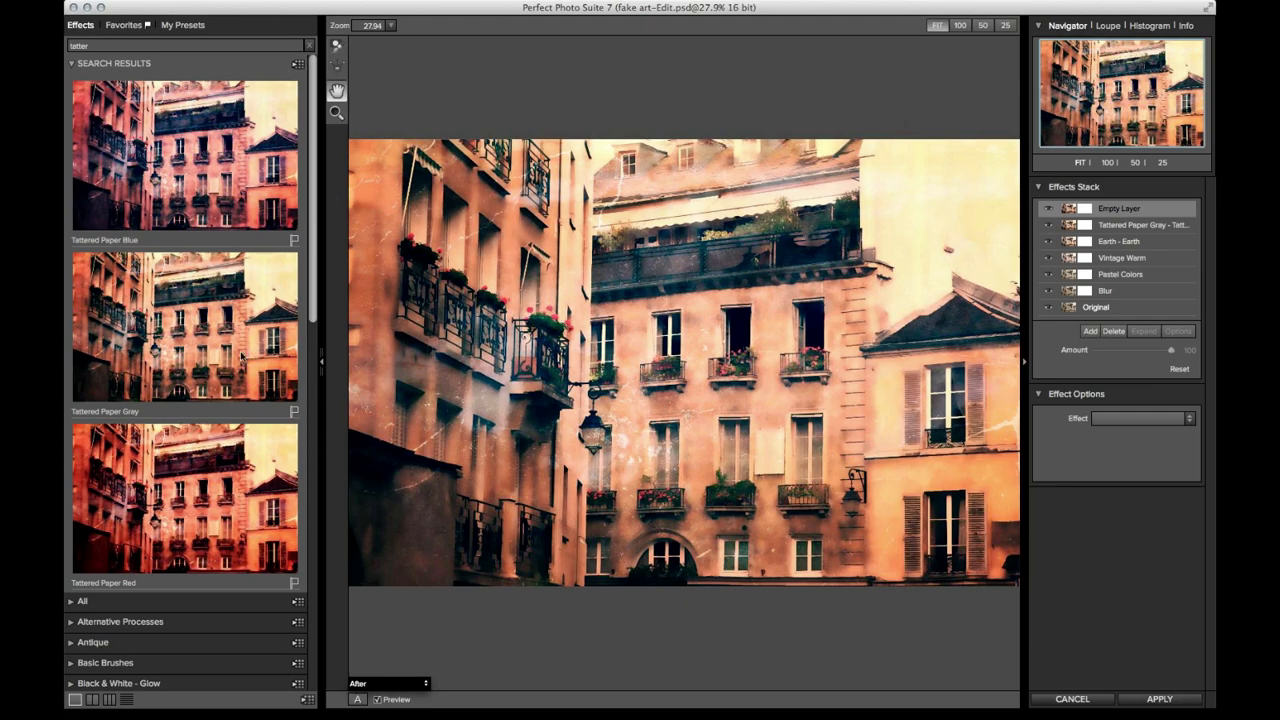
{"action": "scroll", "coordinate": [240, 355], "scroll_direction": "down", "scroll_amount": 15}
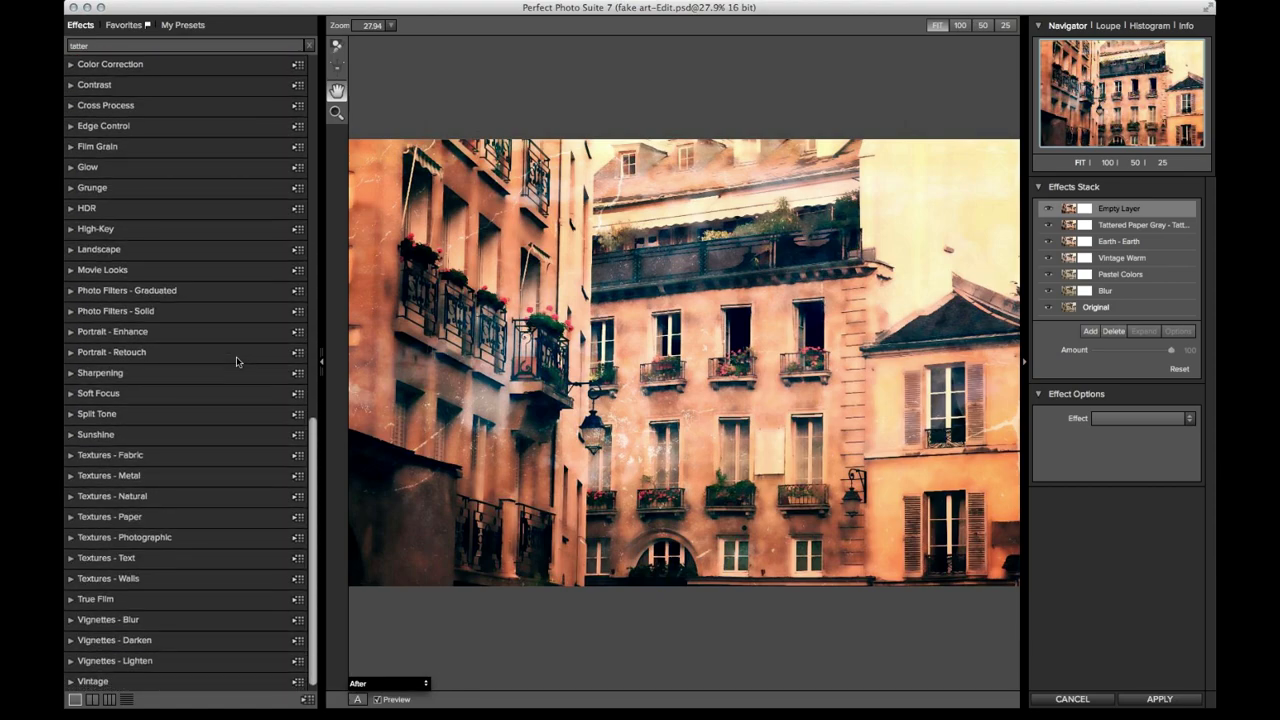
{"action": "scroll", "coordinate": [237, 361], "scroll_direction": "down", "scroll_amount": 1}
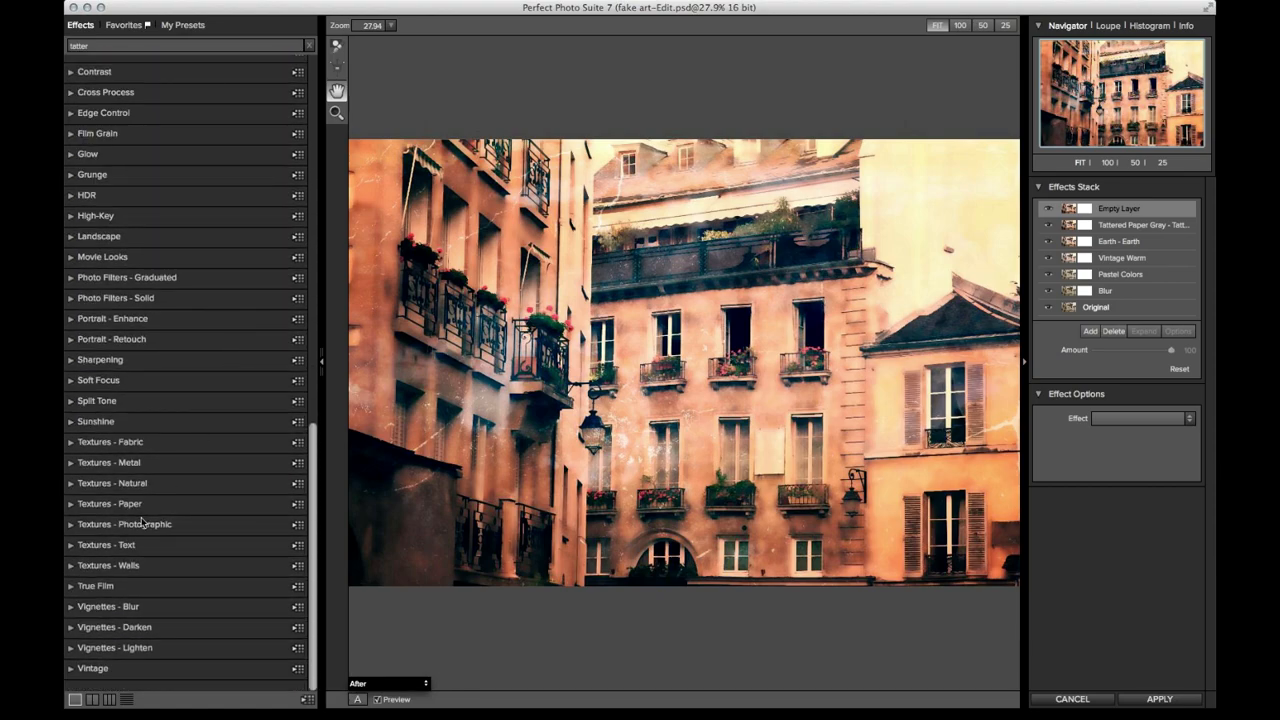
{"action": "left_click", "coordinate": [73, 507]}
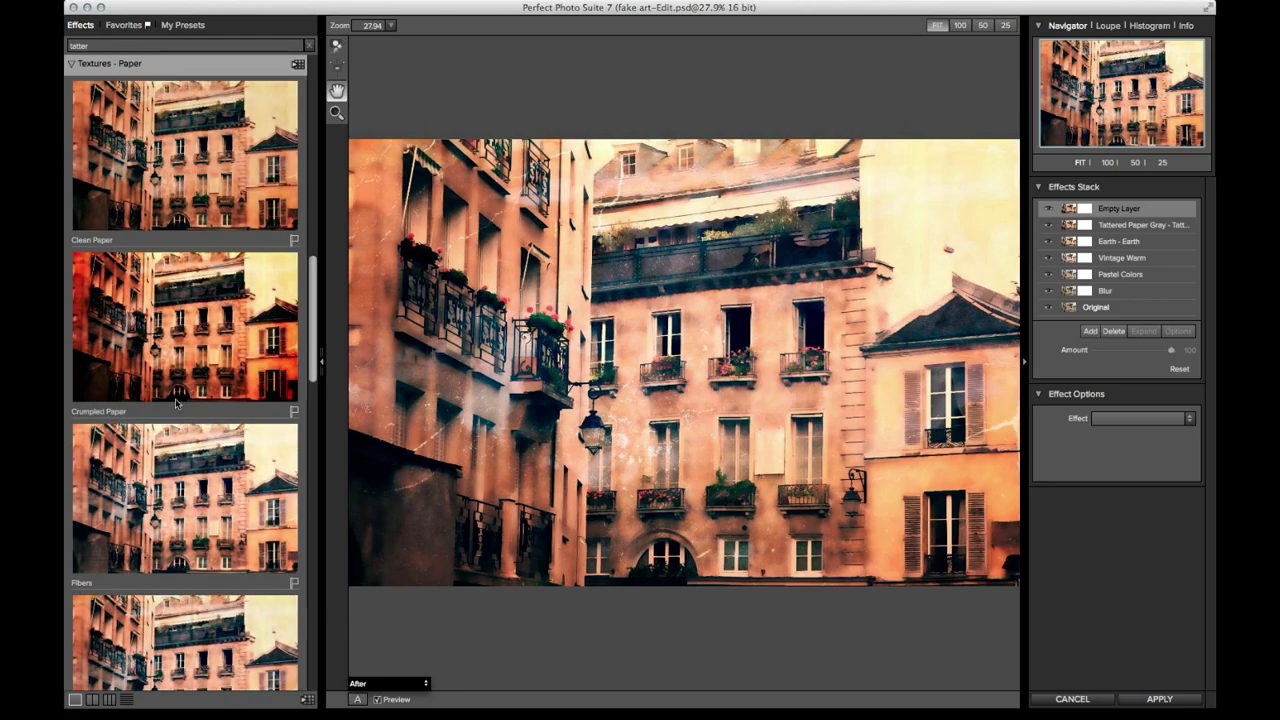
{"action": "scroll", "coordinate": [175, 403], "scroll_direction": "down", "scroll_amount": 15}
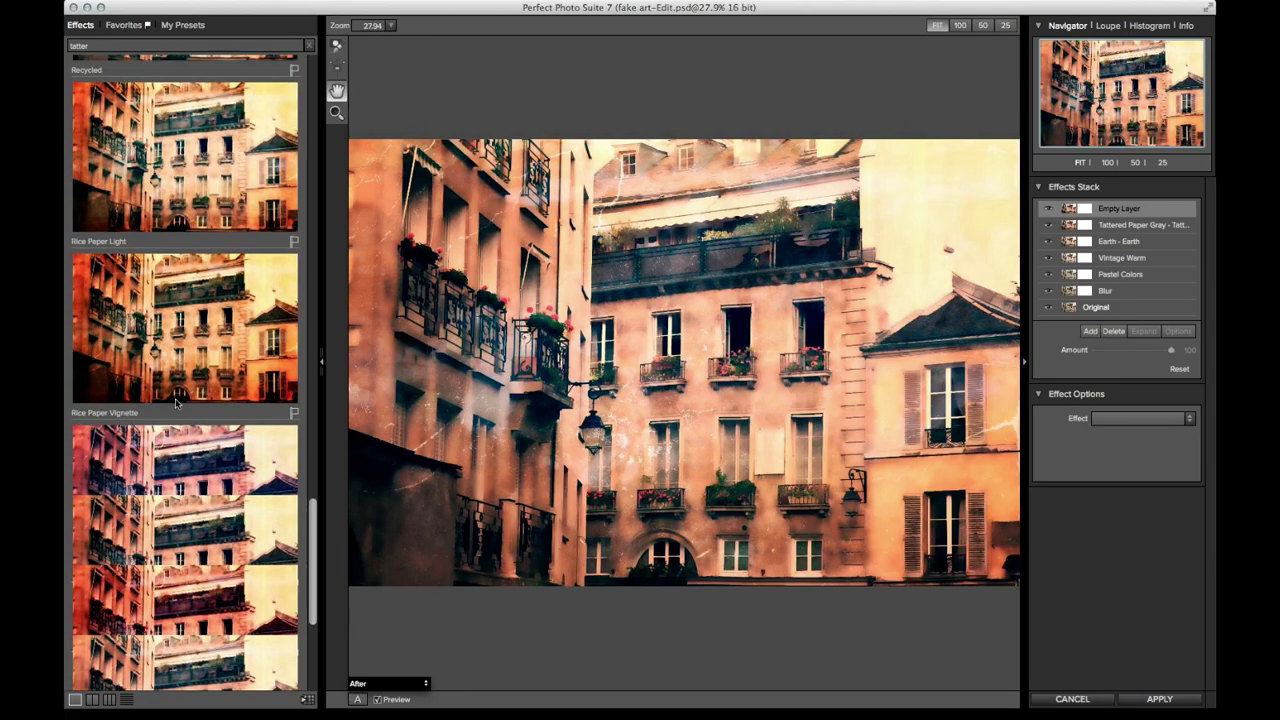
{"action": "scroll", "coordinate": [175, 403], "scroll_direction": "down", "scroll_amount": 5}
{"action": "scroll", "coordinate": [175, 403], "scroll_direction": "up", "scroll_amount": 15}
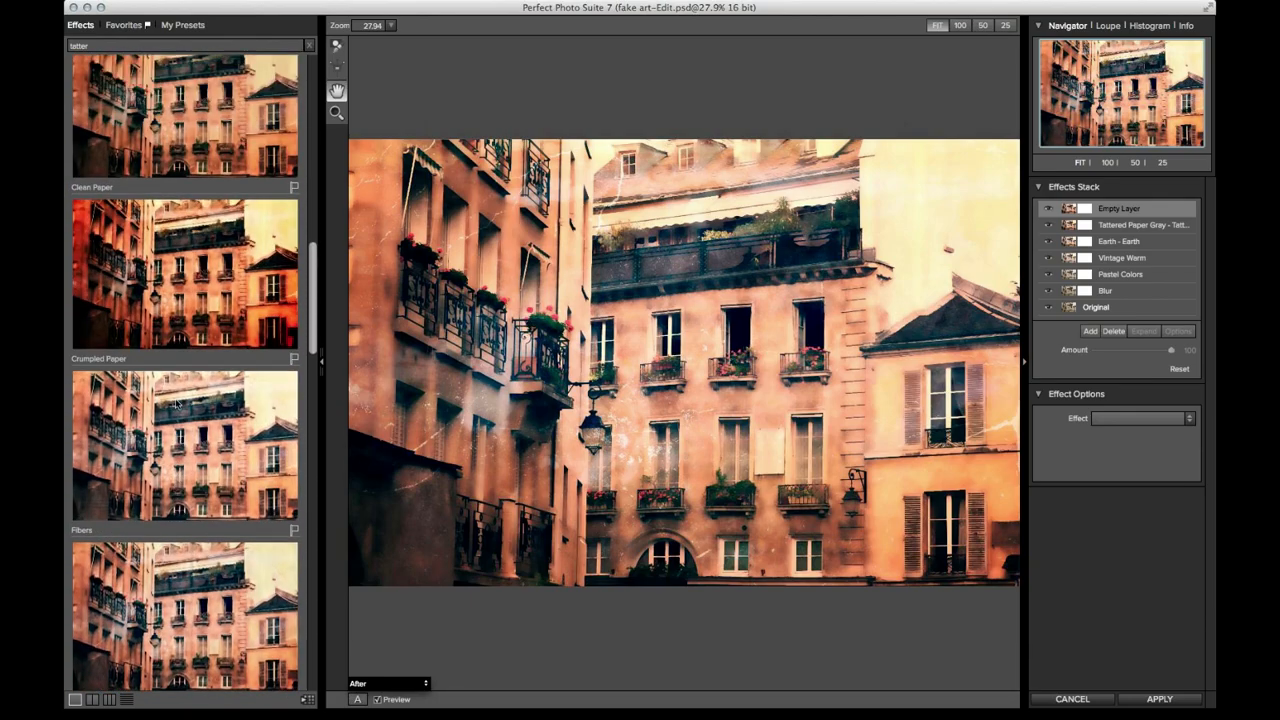
{"action": "scroll", "coordinate": [175, 404], "scroll_direction": "up", "scroll_amount": 10}
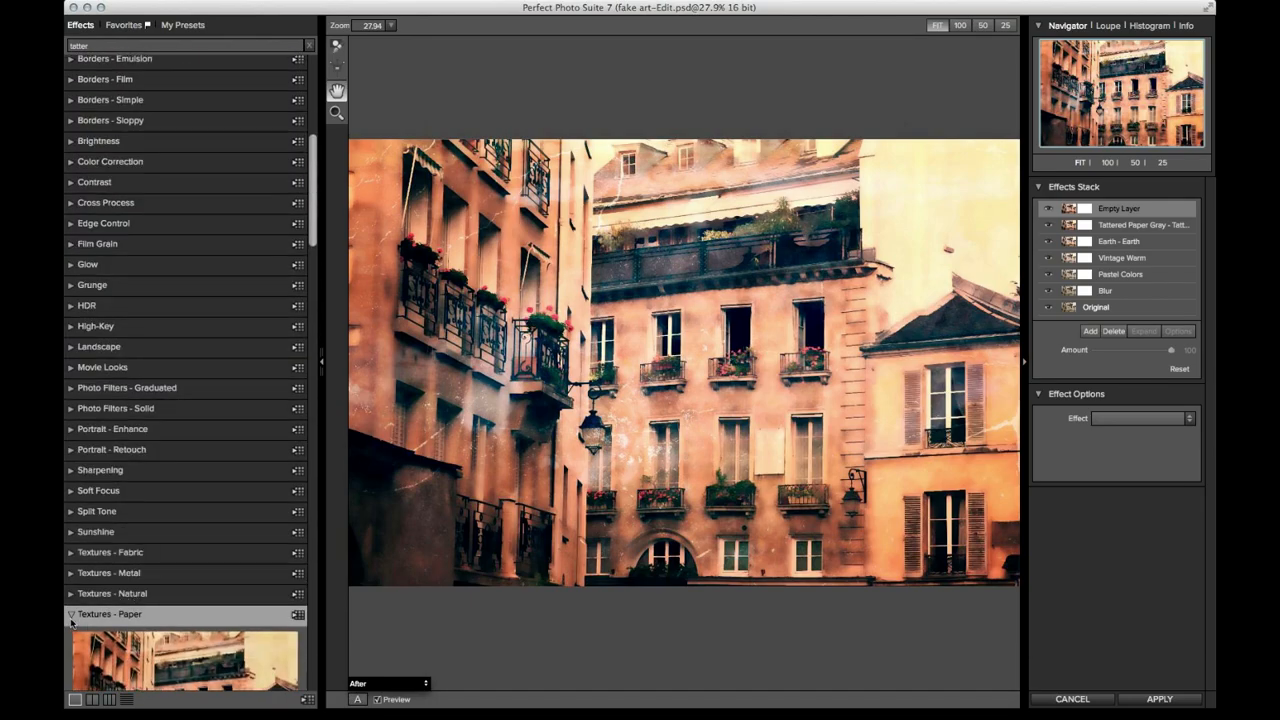
{"action": "left_click", "coordinate": [73, 620]}
- Apply the Torn Paper preset from the Borders - Antique category to the new layer and compare the result with the original
{"action": "scroll", "coordinate": [105, 600], "scroll_direction": "down", "scroll_amount": 1}
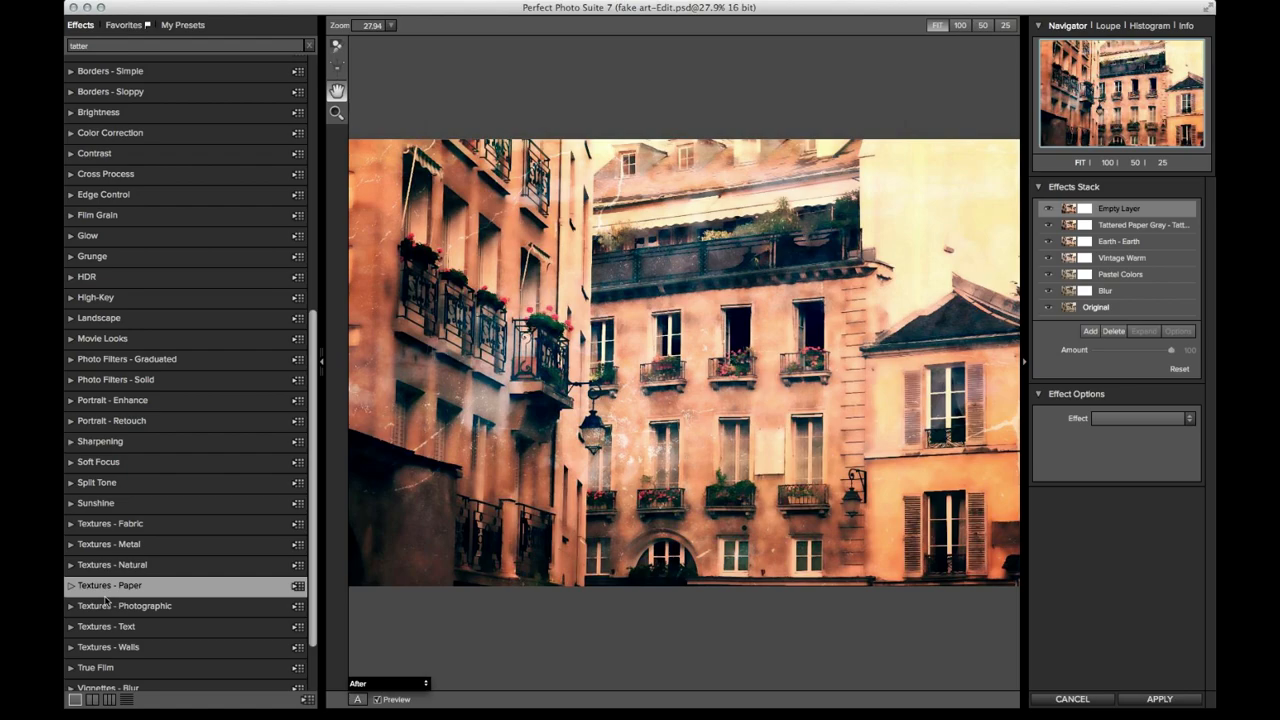
{"action": "scroll", "coordinate": [167, 553], "scroll_direction": "down", "scroll_amount": 1}
{"action": "scroll", "coordinate": [170, 553], "scroll_direction": "up", "scroll_amount": 15}
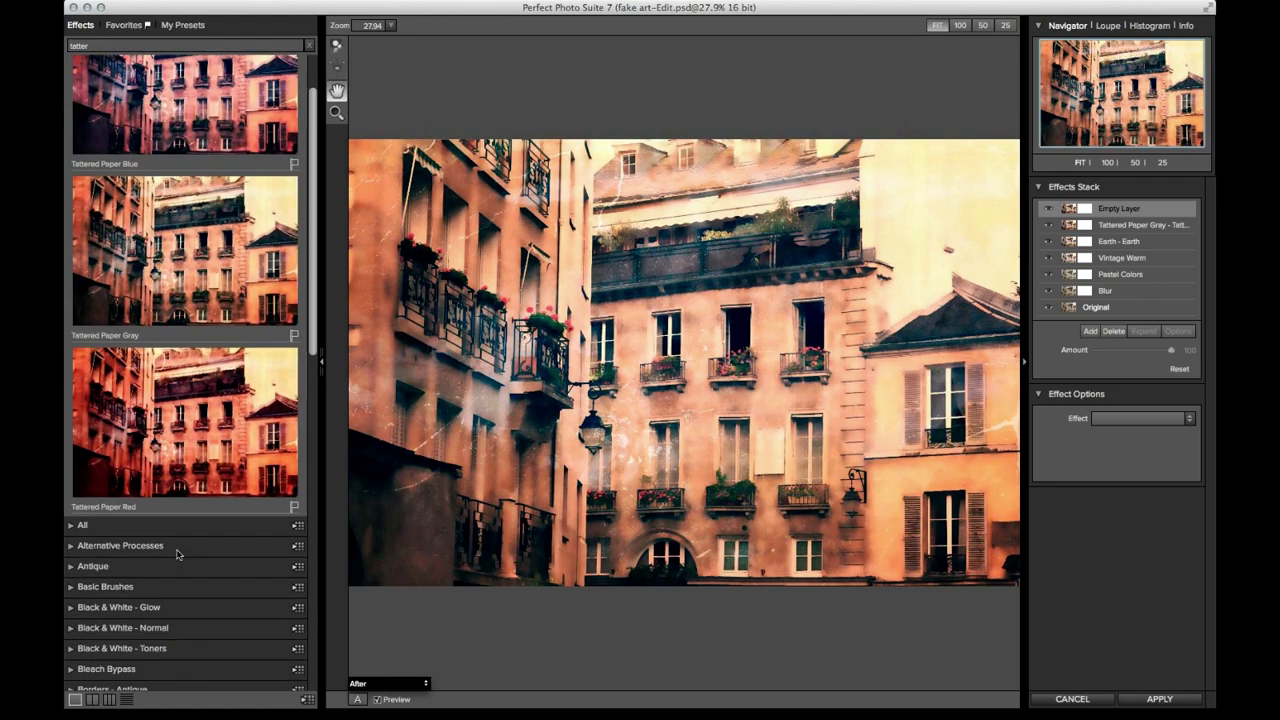
{"action": "scroll", "coordinate": [176, 555], "scroll_direction": "down", "scroll_amount": 2}
{"action": "left_click", "coordinate": [70, 457]}
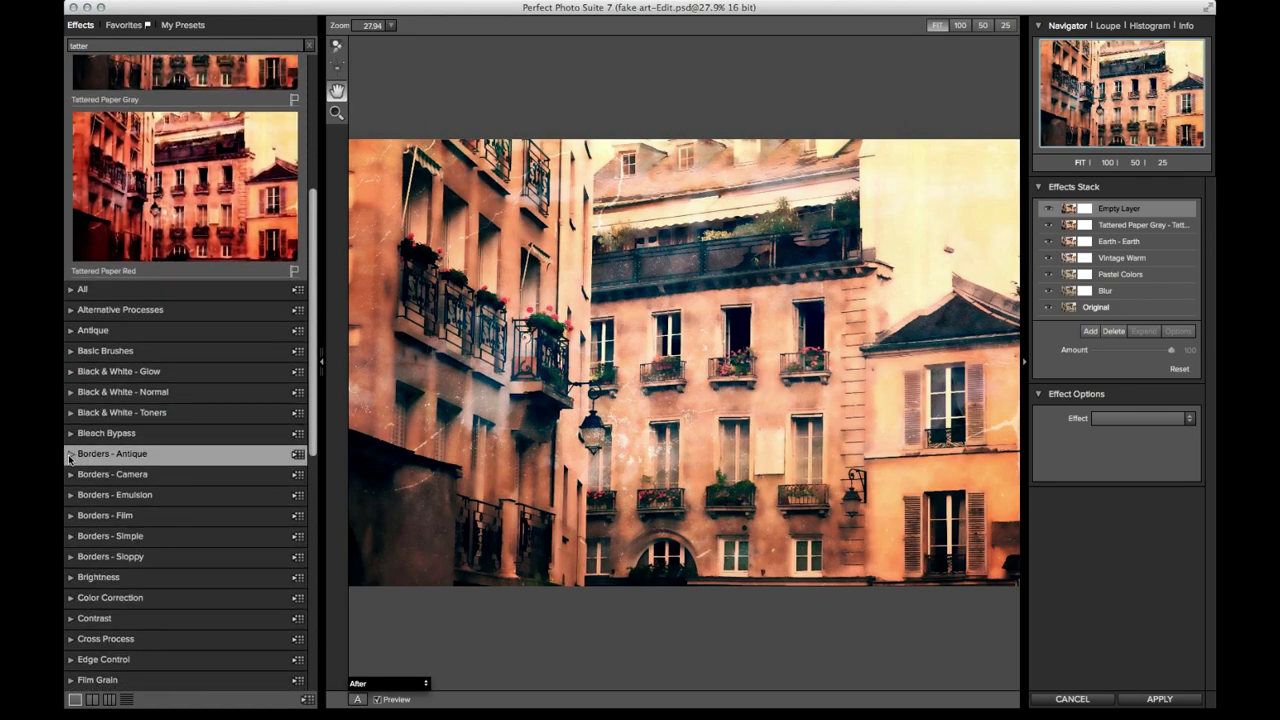
{"action": "scroll", "coordinate": [160, 479], "scroll_direction": "down", "scroll_amount": 3}
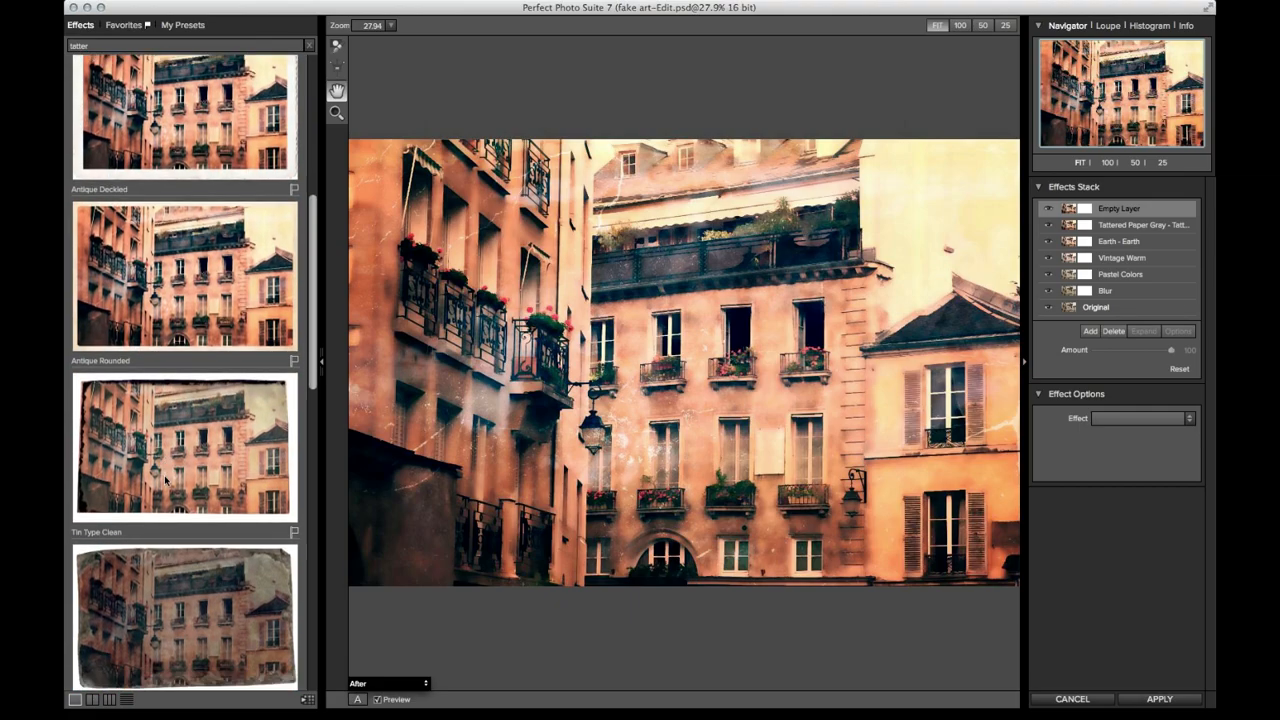
{"action": "scroll", "coordinate": [166, 481], "scroll_direction": "down", "scroll_amount": 2}
{"action": "left_click", "coordinate": [174, 481]}
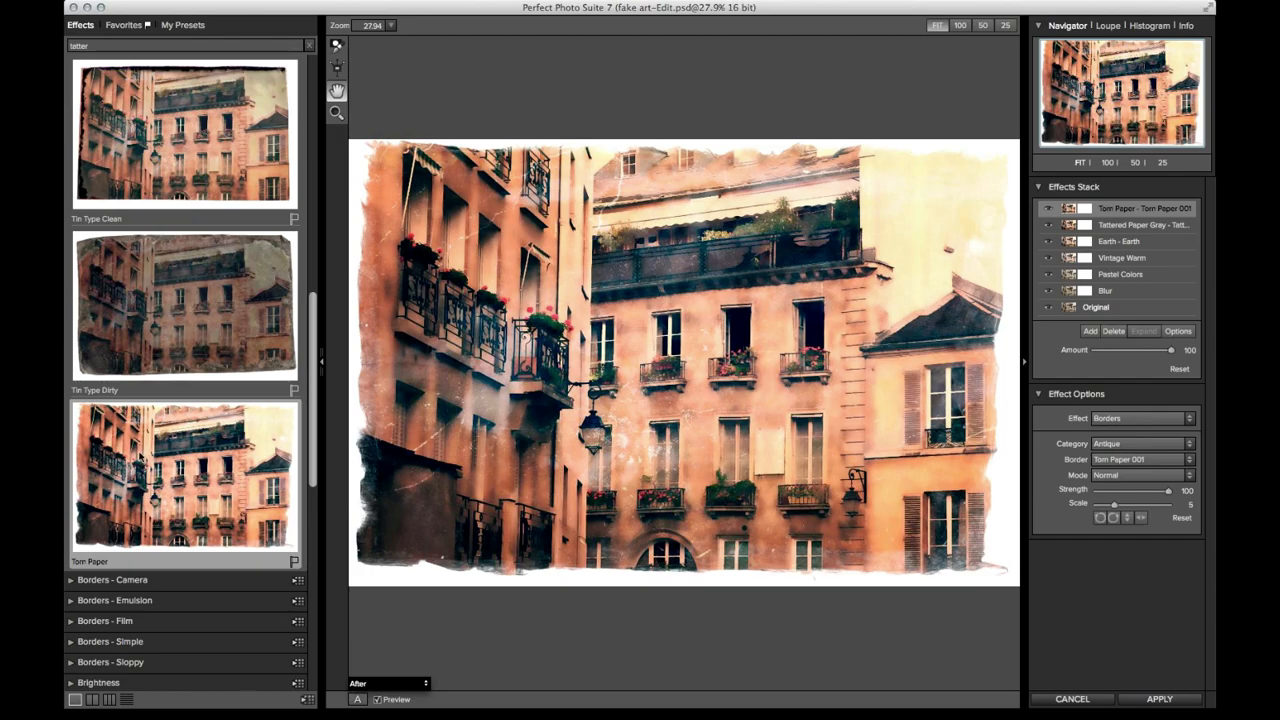
{"action": "left_click", "coordinate": [378, 699]}
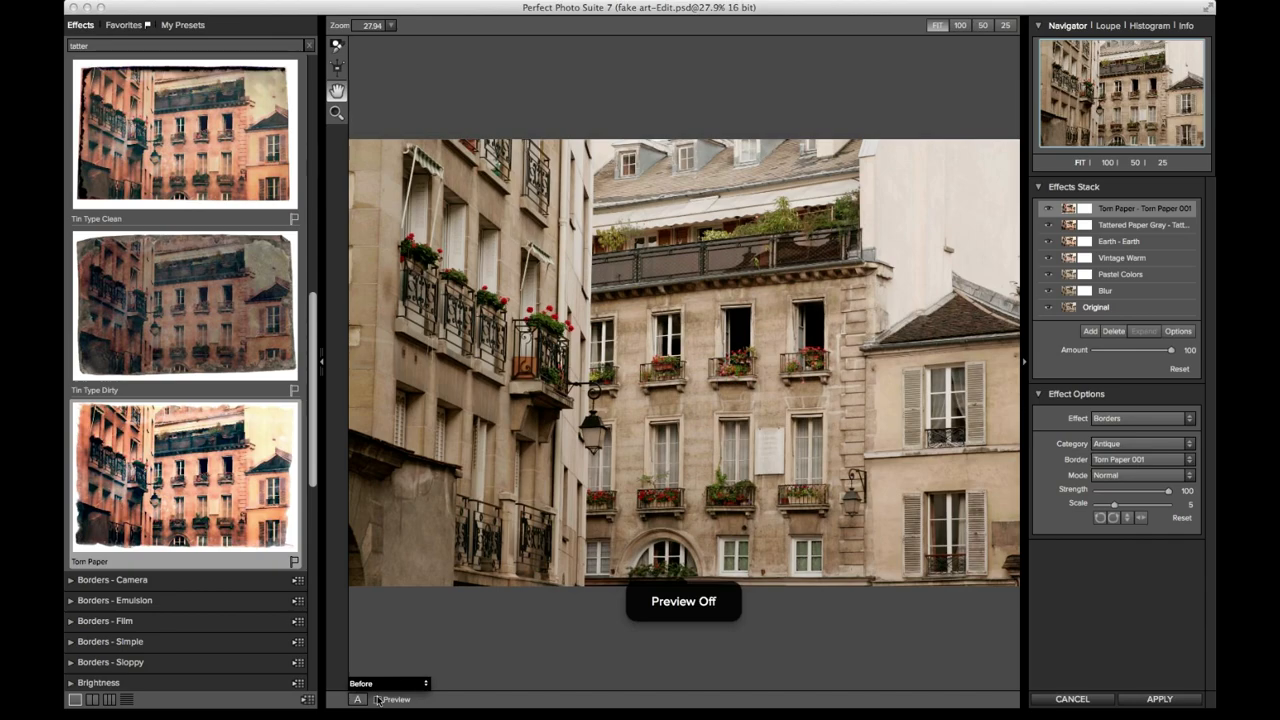
{"action": "left_click", "coordinate": [378, 699]}
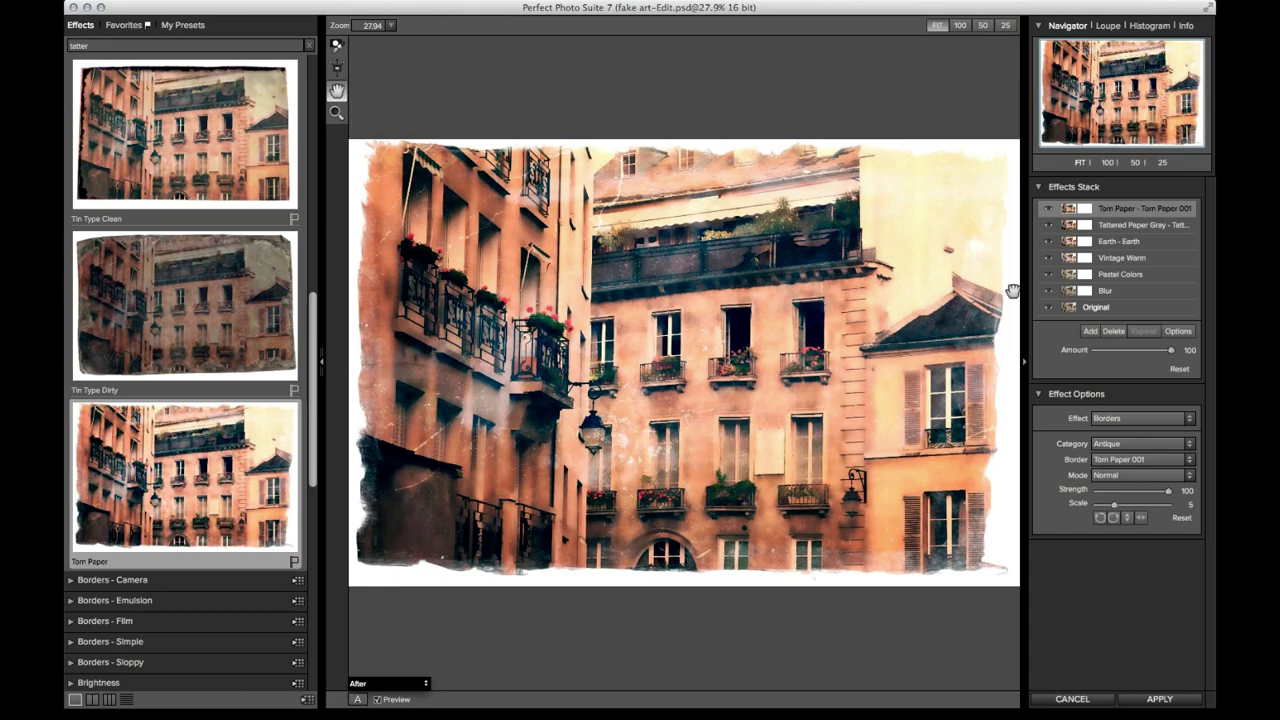
- Replace the Vintage Warm layer's preset with Katy from the Vintage category, set its amount to 48, and show the full effects stack
{"action": "left_click", "coordinate": [1127, 260]}
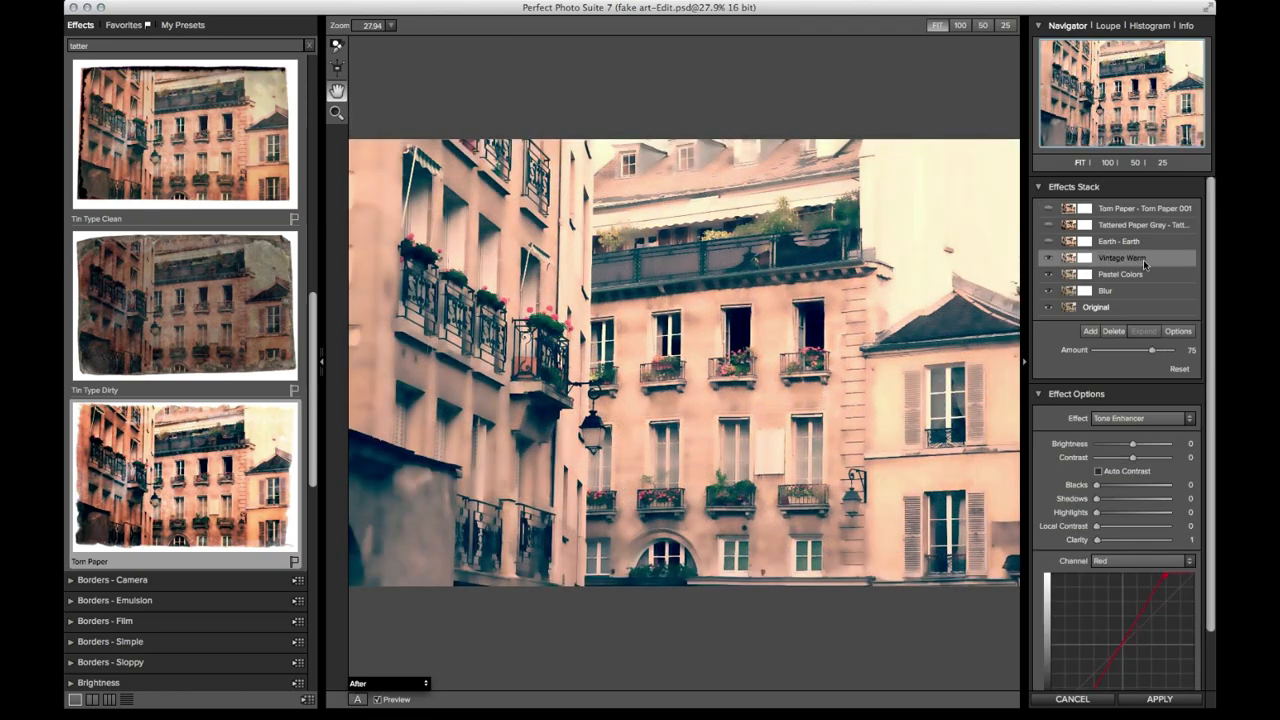
{"action": "scroll", "coordinate": [135, 465], "scroll_direction": "down", "scroll_amount": 10}
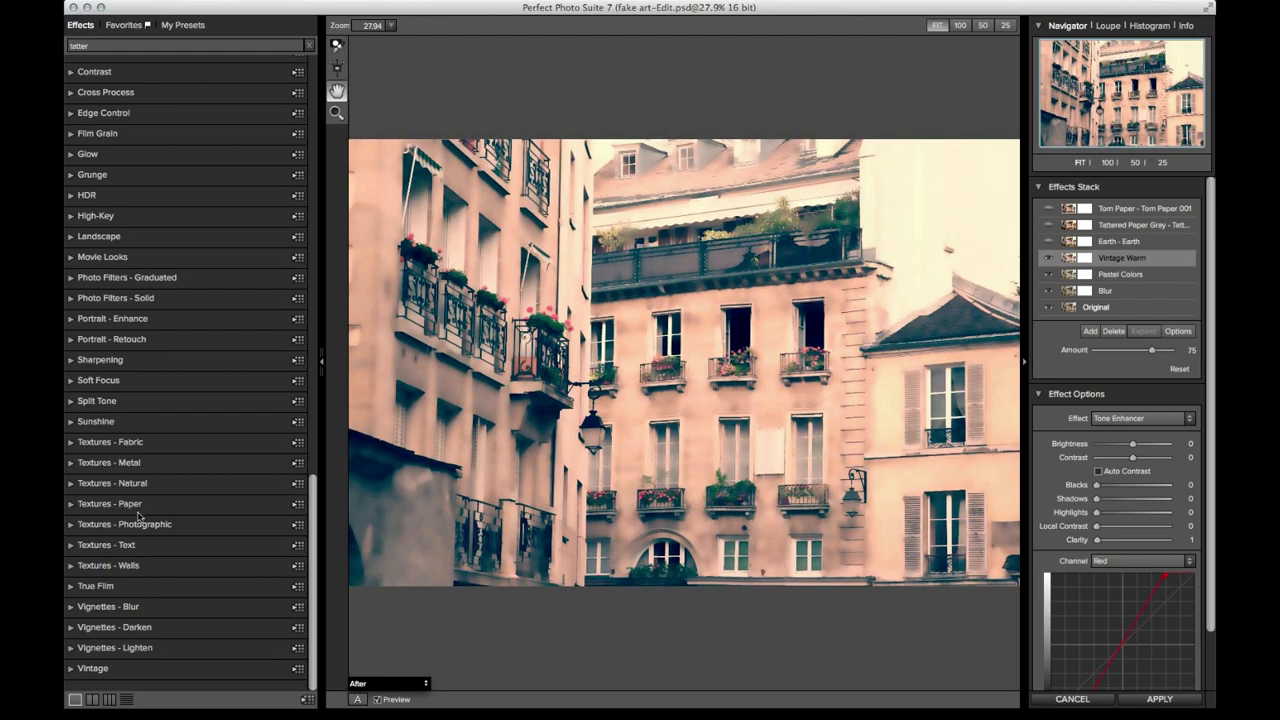
{"action": "left_click", "coordinate": [112, 662]}
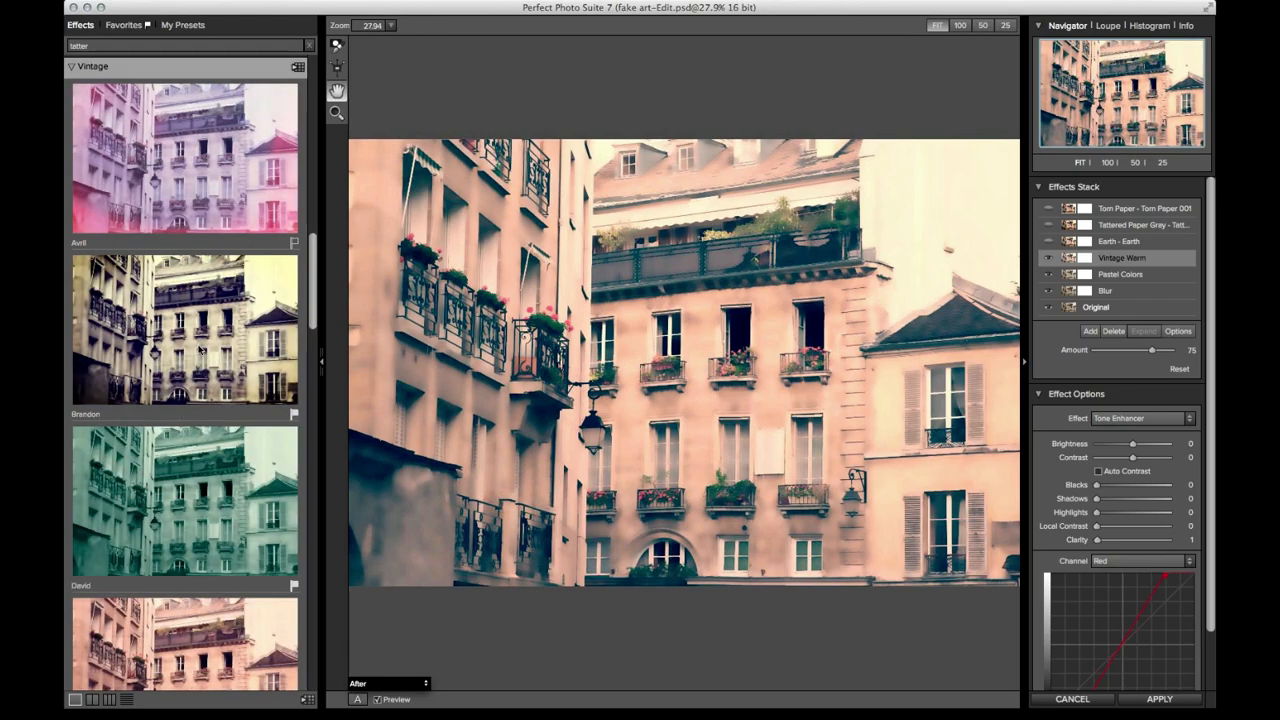
{"action": "scroll", "coordinate": [210, 360], "scroll_direction": "down", "scroll_amount": 2}
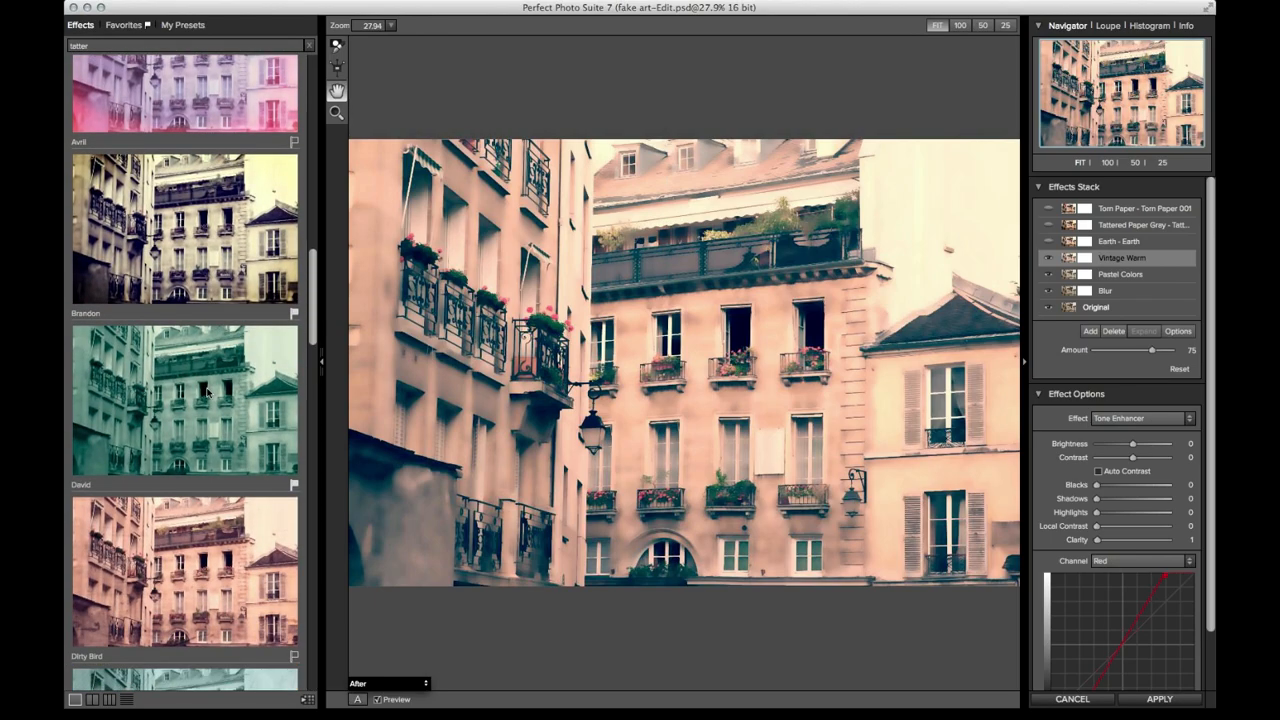
{"action": "scroll", "coordinate": [203, 387], "scroll_direction": "down", "scroll_amount": 20}
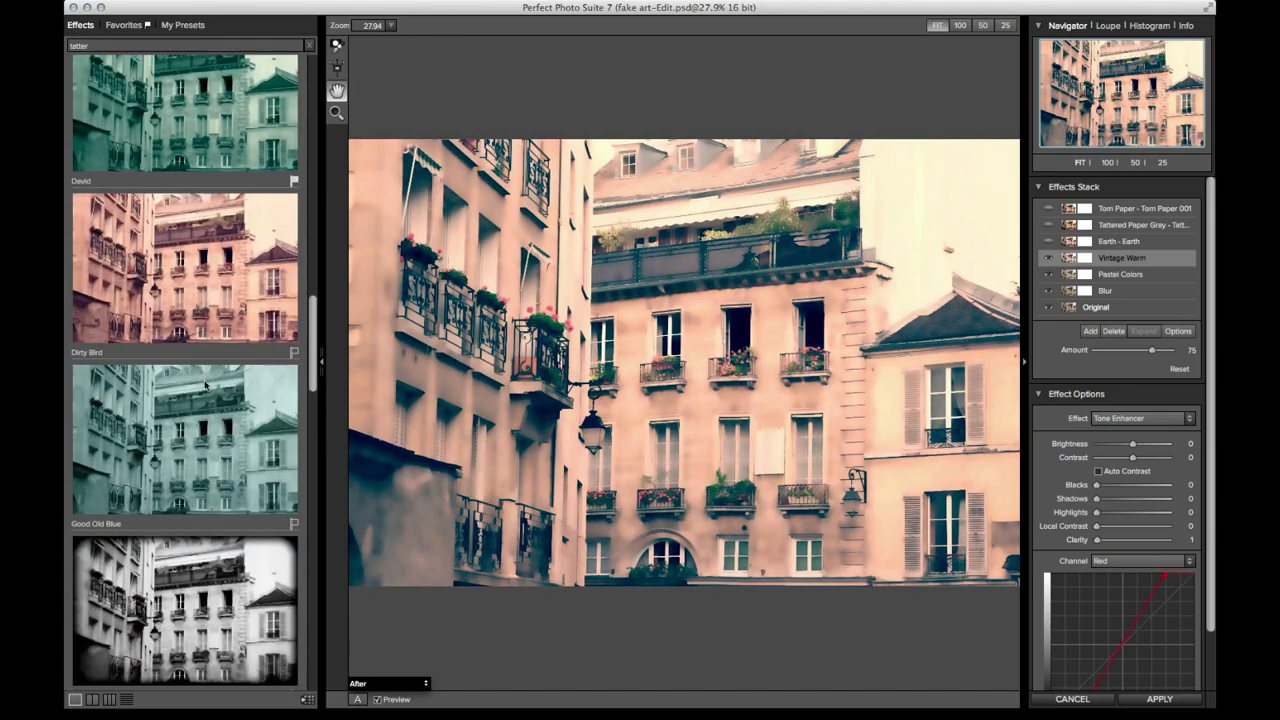
{"action": "scroll", "coordinate": [205, 383], "scroll_direction": "down", "scroll_amount": 10}
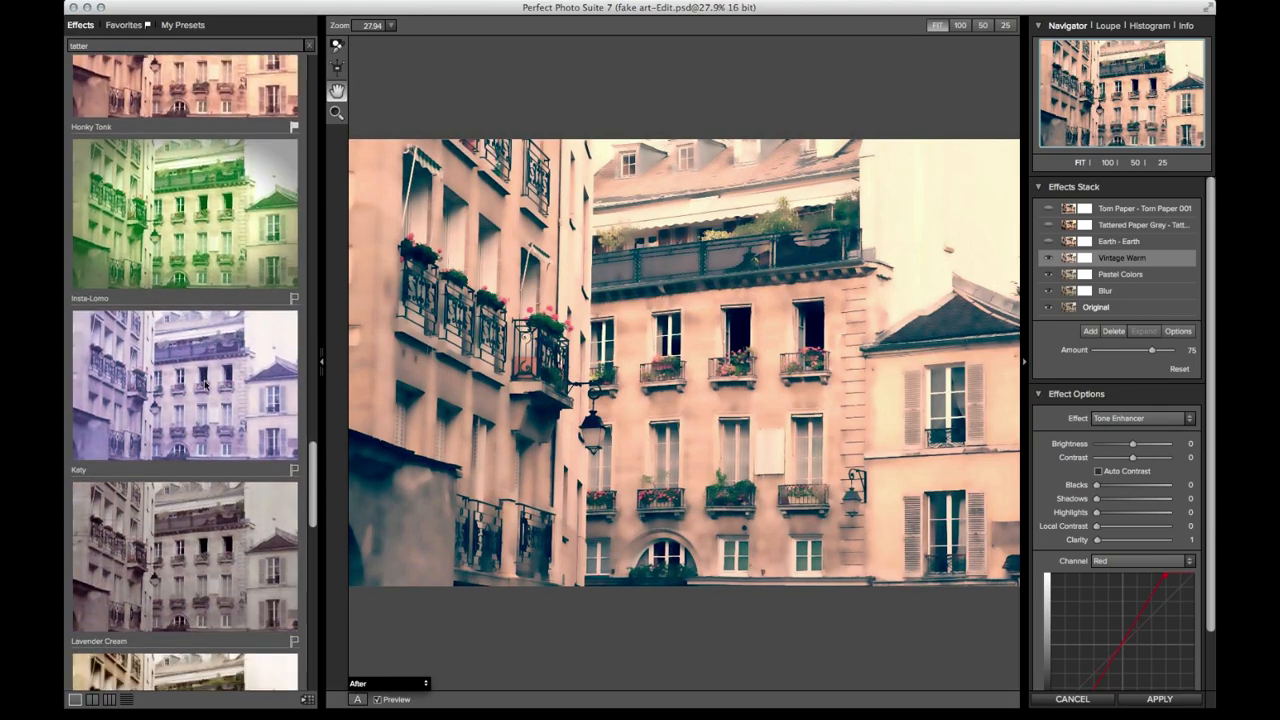
{"action": "scroll", "coordinate": [205, 383], "scroll_direction": "up", "scroll_amount": 1}
{"action": "left_click", "coordinate": [160, 268]}
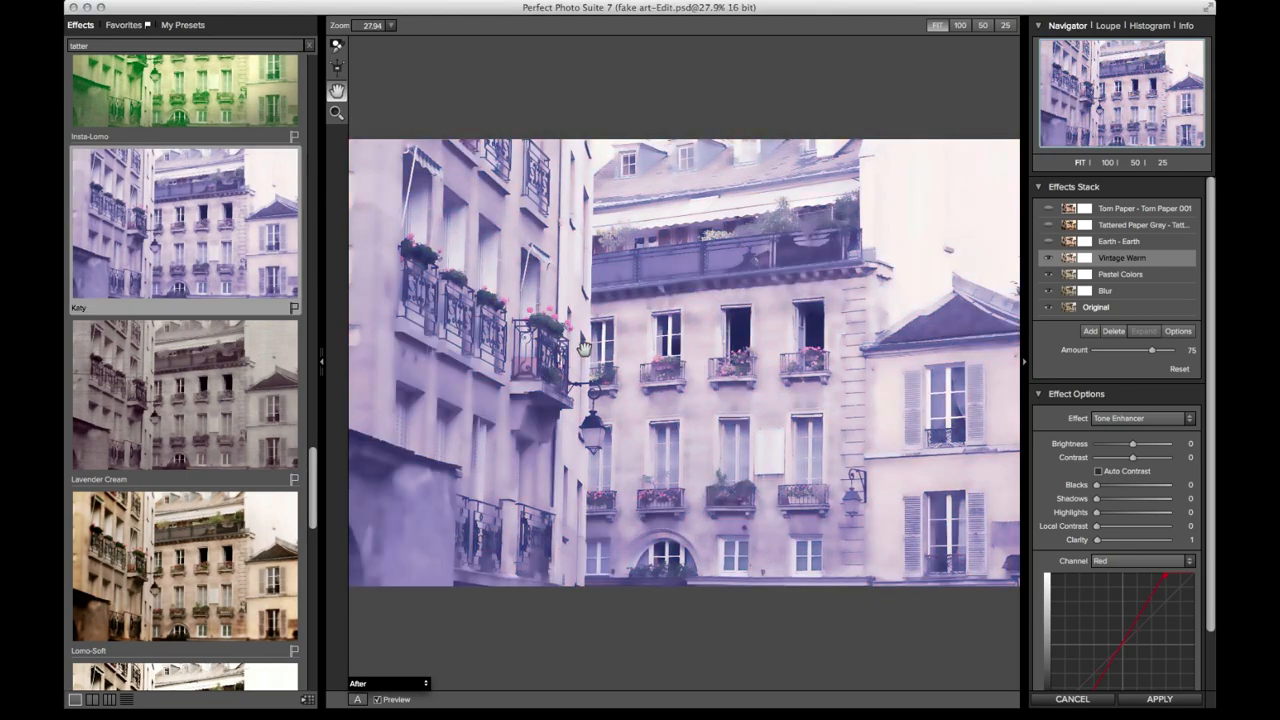
{"action": "left_click", "coordinate": [1132, 351]}
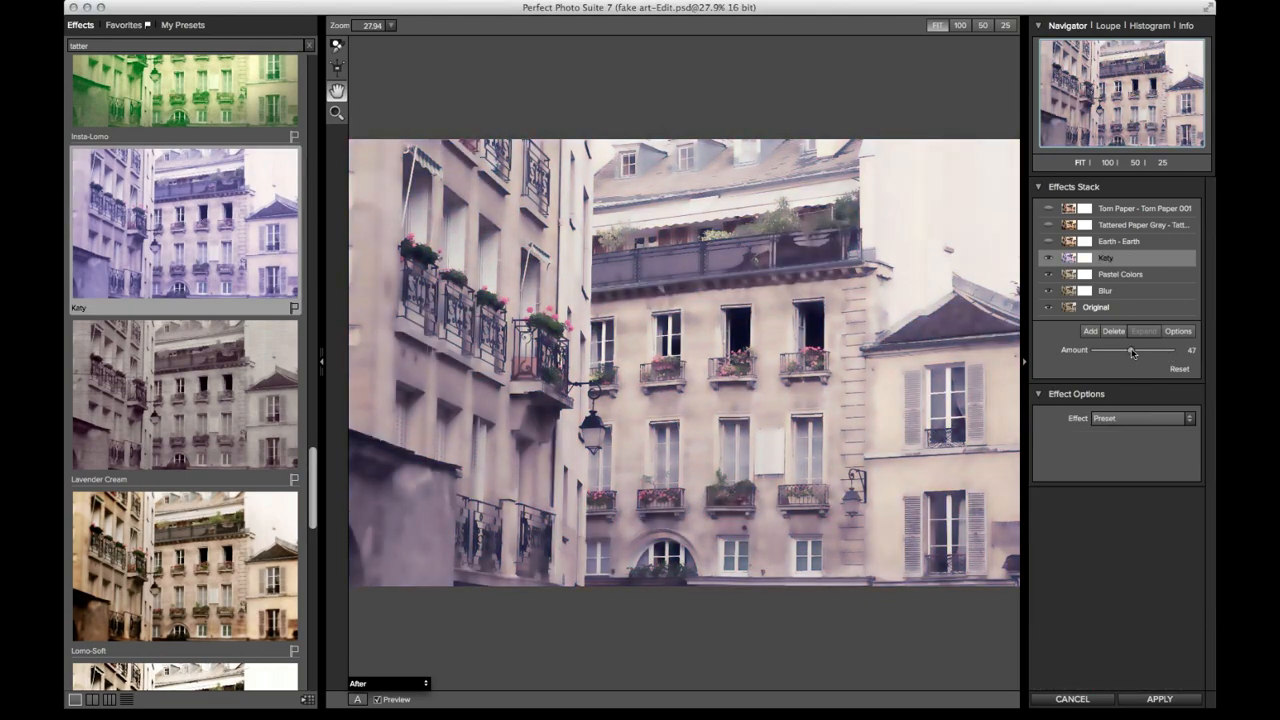
{"action": "left_click_drag", "start_coordinate": [1131, 350], "coordinate": [1132, 350]}
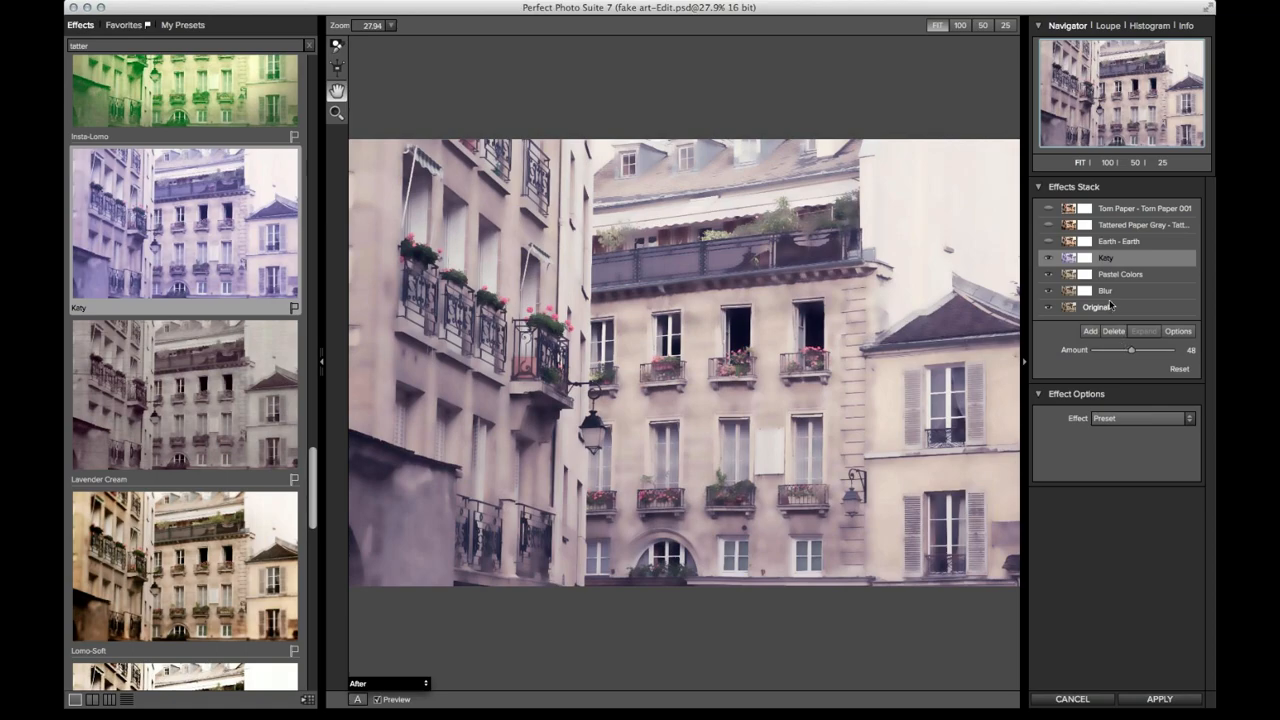
{"action": "left_click", "coordinate": [1120, 210]}
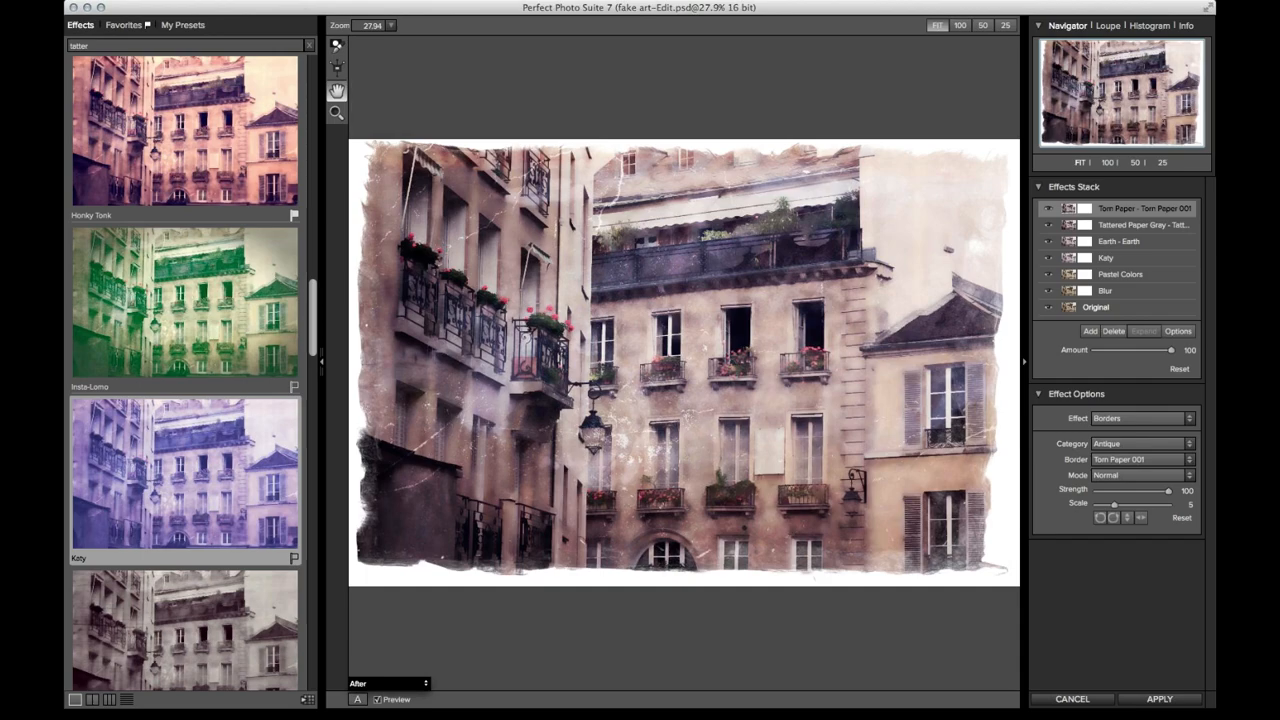
- Review the Blur layer's type choices, keep Surface, and return to the Torn Paper layer
{"action": "left_click", "coordinate": [1108, 307]}
{"action": "left_click", "coordinate": [1110, 291]}
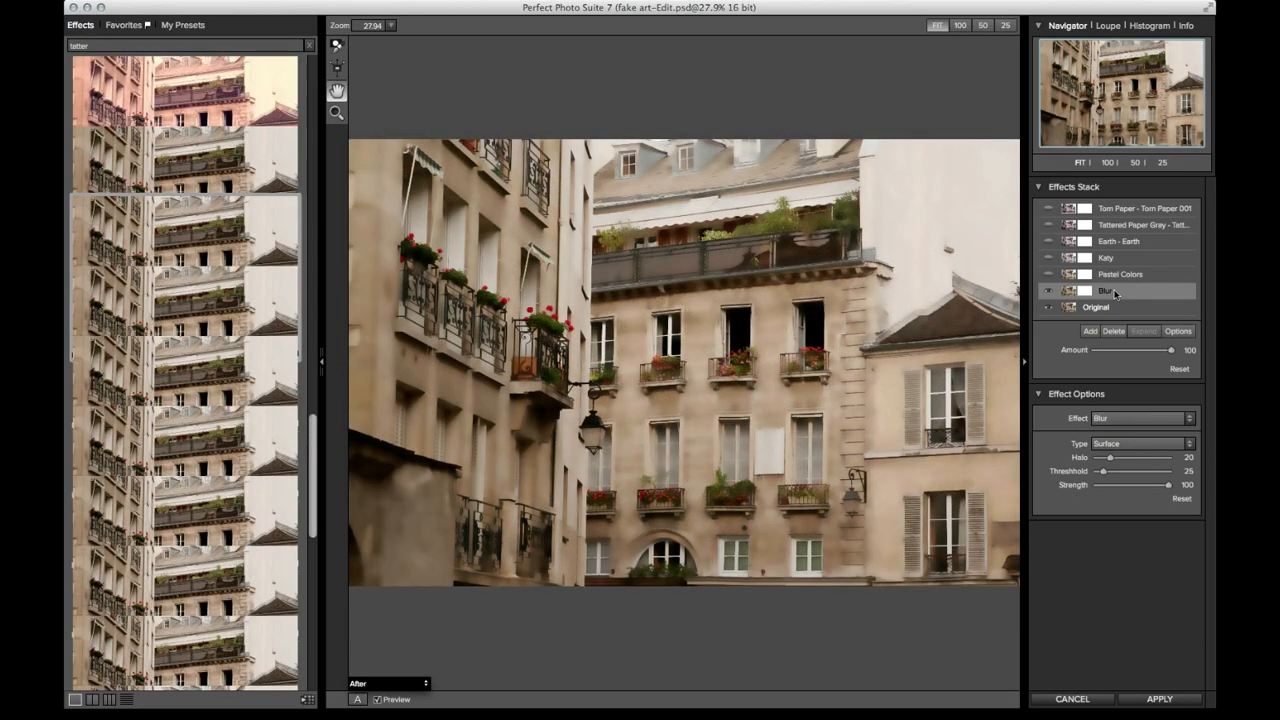
{"action": "left_click", "coordinate": [1115, 445]}
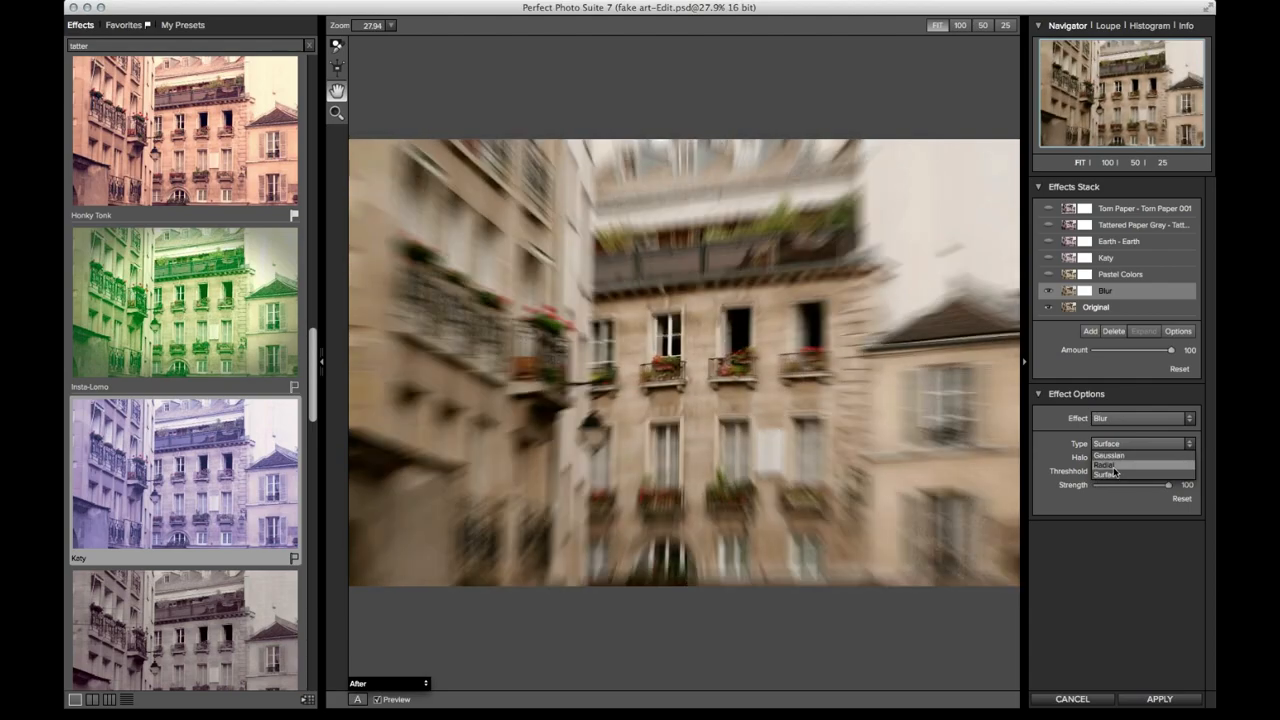
{"action": "left_click", "coordinate": [1115, 474]}
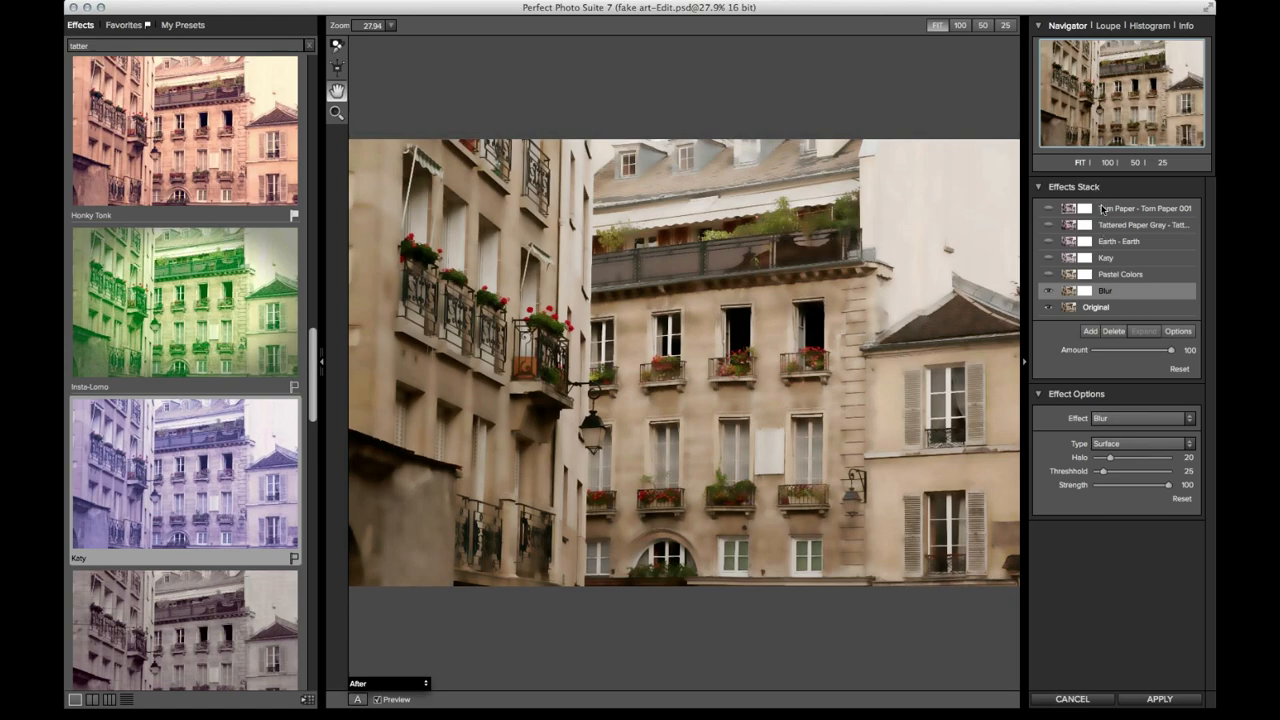
{"action": "left_click", "coordinate": [1102, 208]}
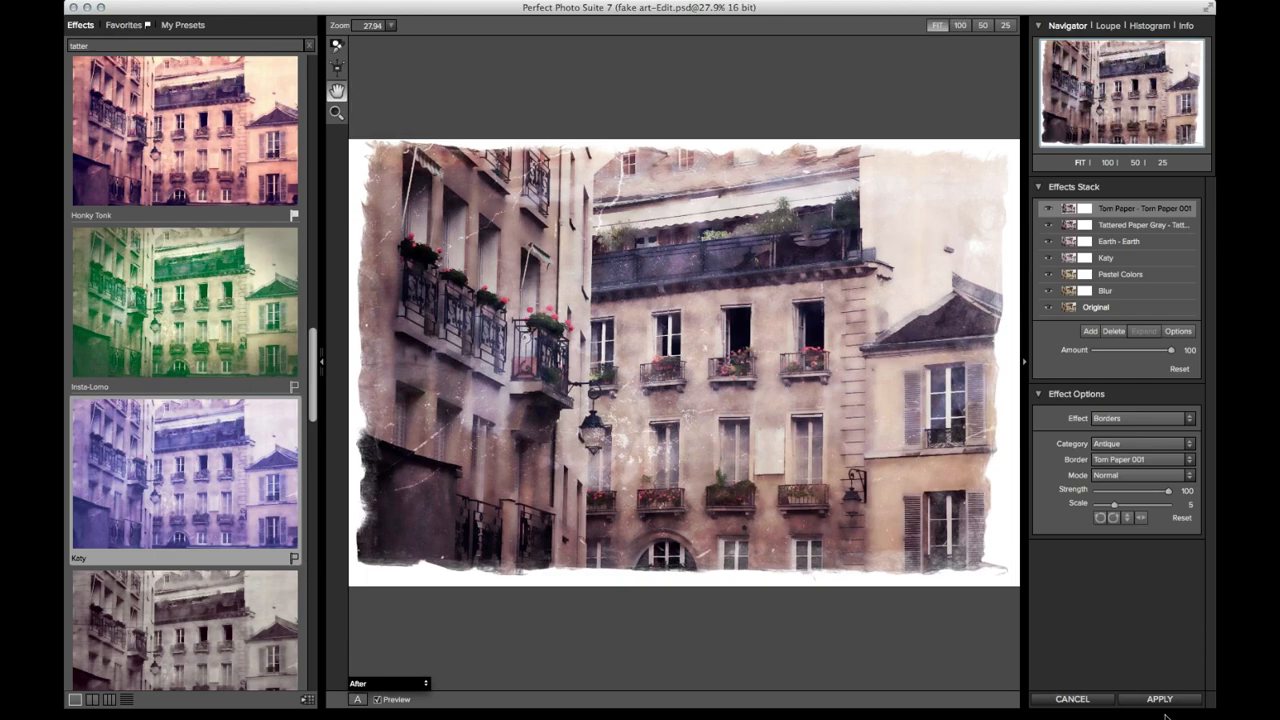
- Cancel editing of the building photo and discard the effects to return to Lightroom
{"action": "left_click", "coordinate": [1088, 703]}
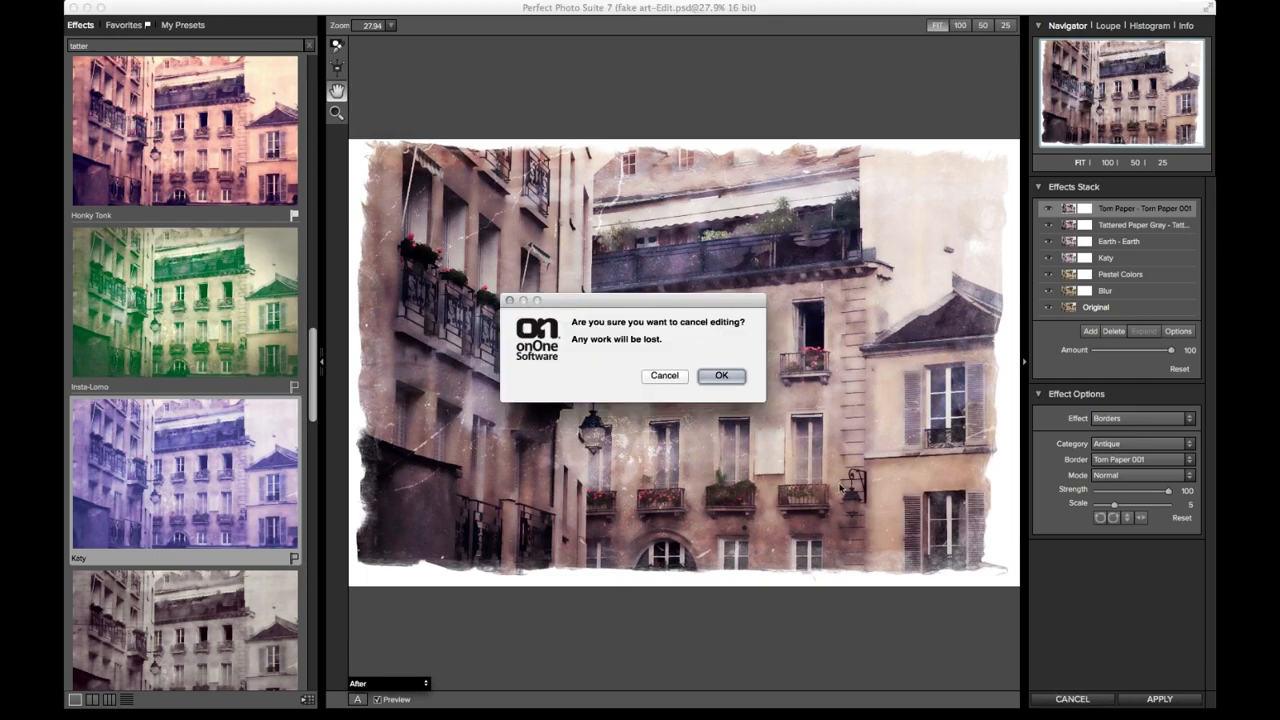
{"action": "left_click", "coordinate": [712, 375]}
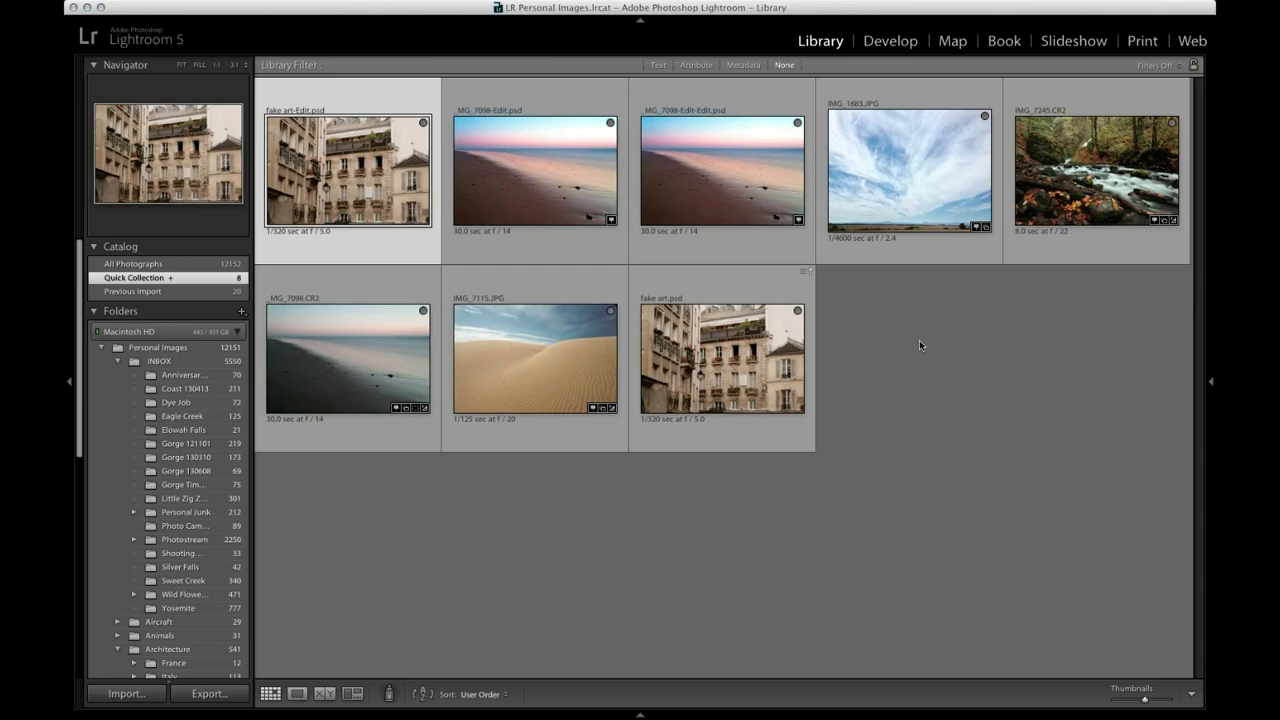
- Preview the sand dune photo IMG_7115.JPG, send it to Perfect Photo Suite 7, and fit the suite window to the screen
{"action": "left_click", "coordinate": [517, 334]}
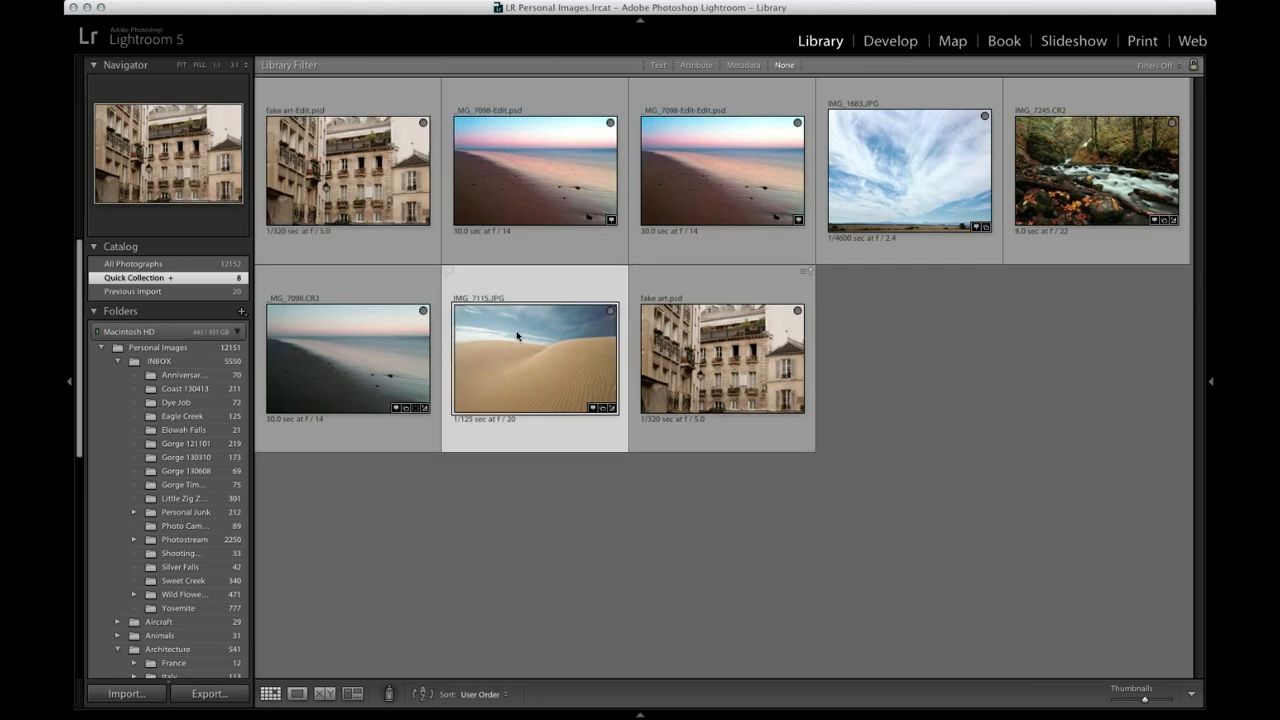
{"action": "double_click", "coordinate": [543, 349]}
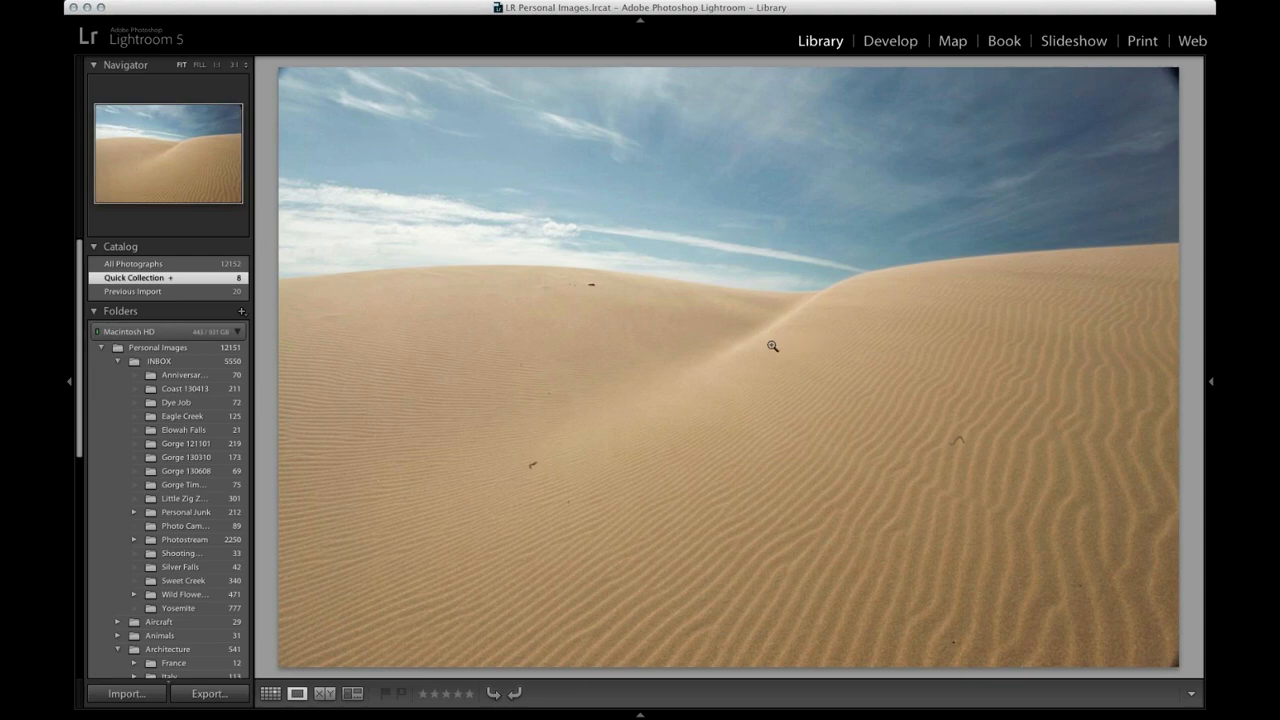
{"action": "key", "text": "g"}
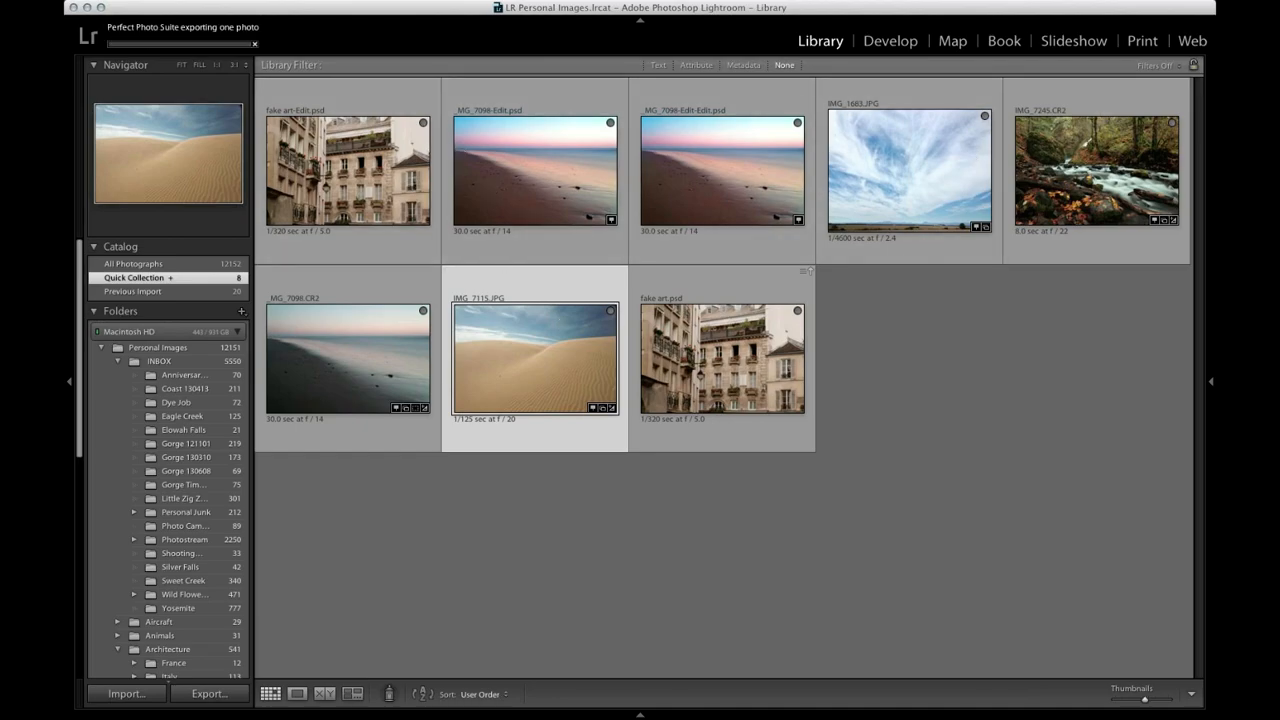
{"action": "left_click_drag", "start_coordinate": [705, 124], "coordinate": [350, 44]}
{"action": "left_click", "coordinate": [365, 44]}
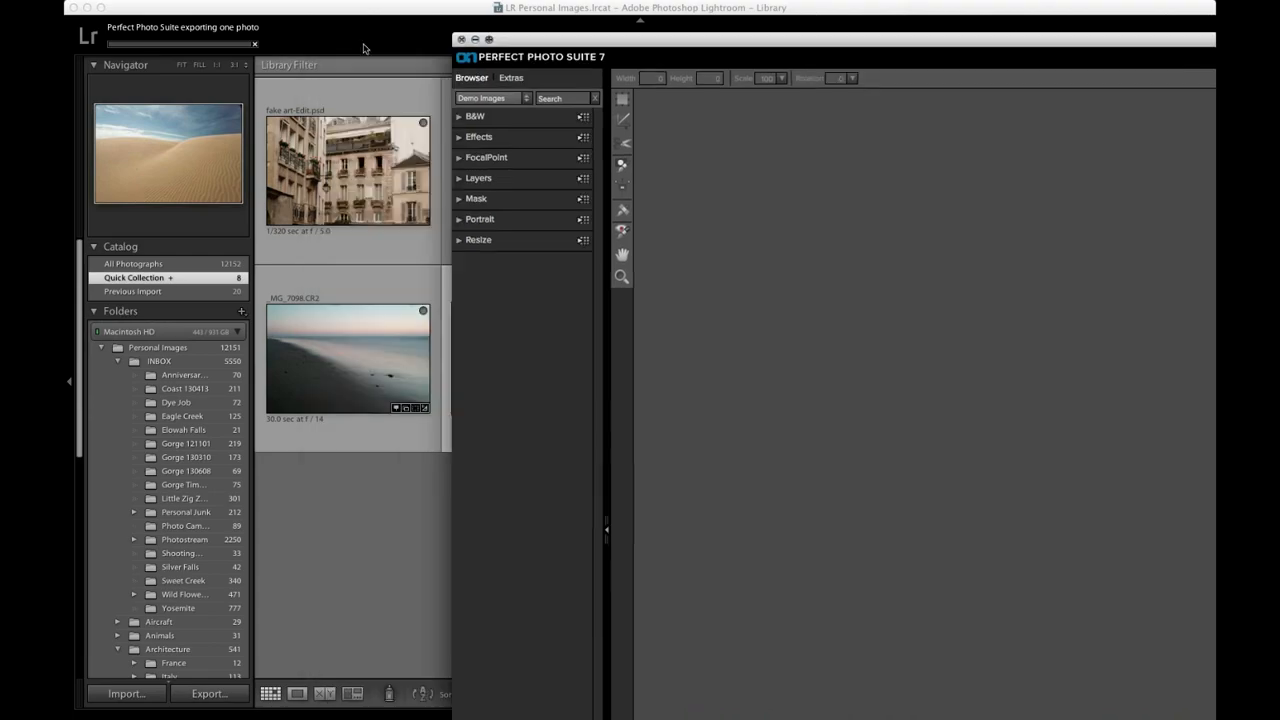
{"action": "left_click_drag", "start_coordinate": [1270, 44], "coordinate": [145, 18]}
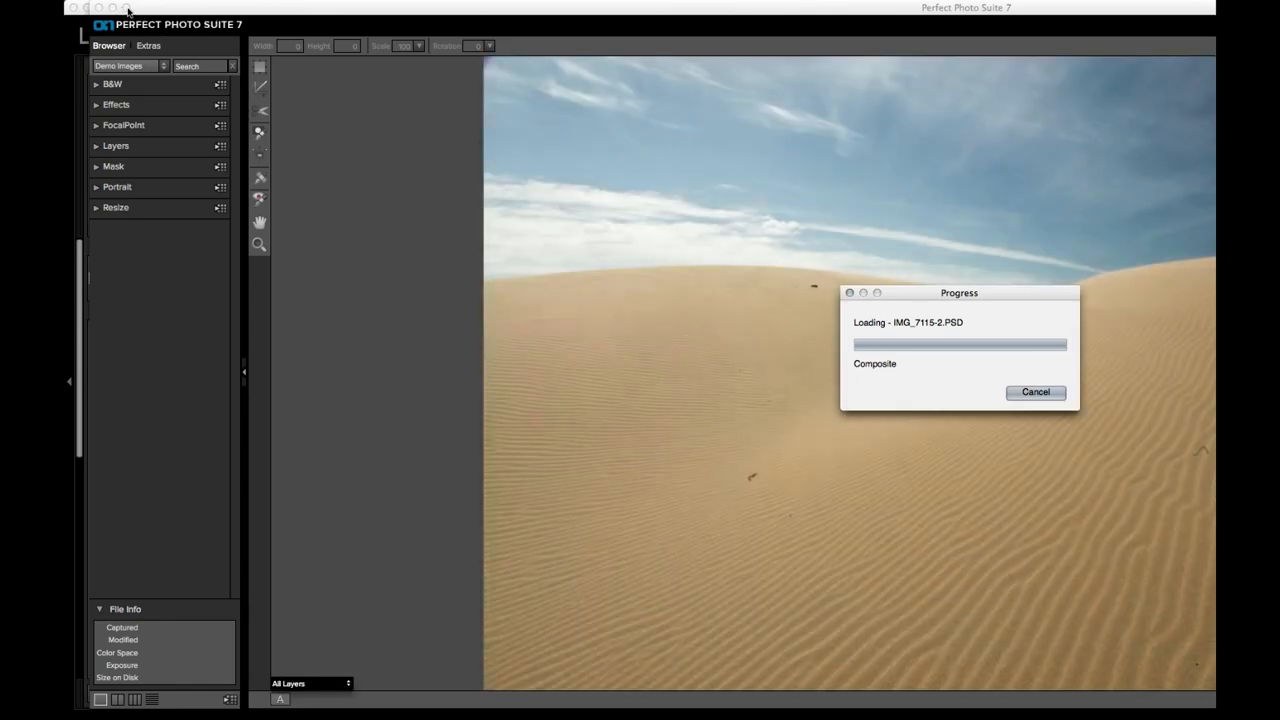
{"action": "left_click", "coordinate": [126, 8]}
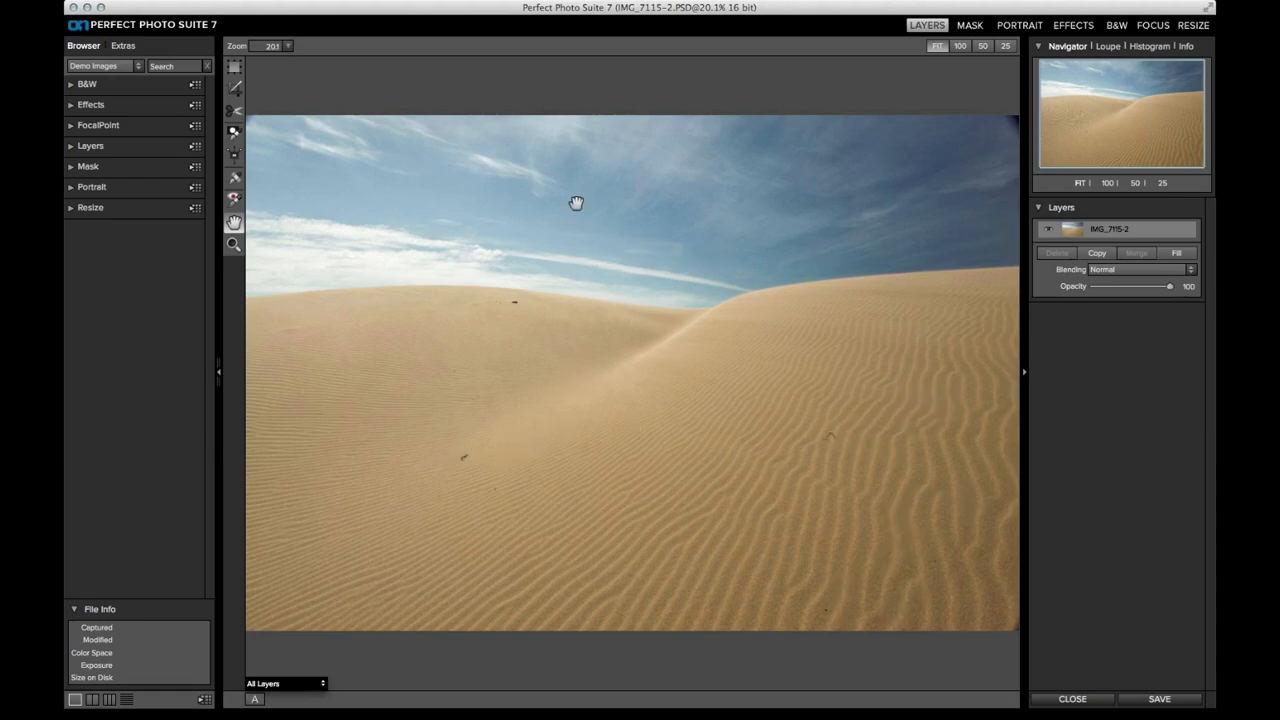
- Enlarge the Retouch Brush and remove the dark debris specks scattered across the dunes
{"action": "left_click", "coordinate": [235, 179]}
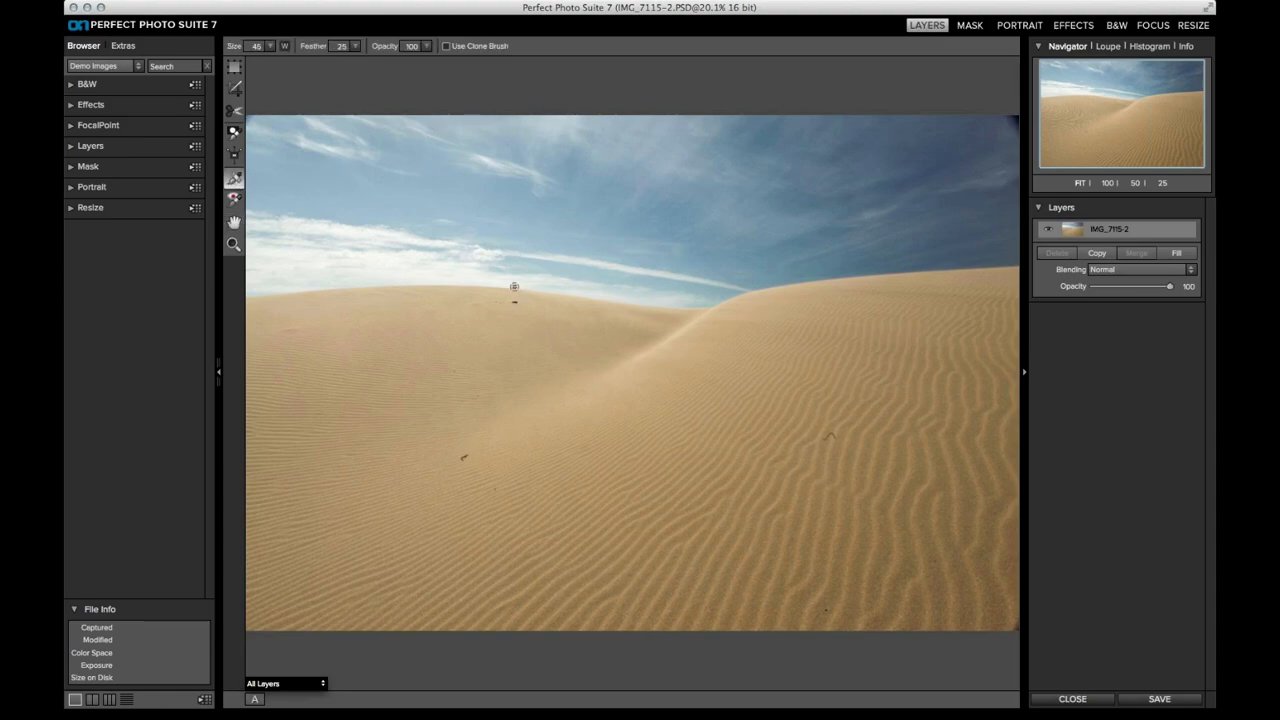
{"action": "key", "text": "bracketright"}
{"action": "key", "text": "bracketright"}
{"action": "key", "text": "bracketright"}
{"action": "key", "text": "bracketright"}
{"action": "key", "text": "bracketright"}
{"action": "key", "text": "bracketright"}
{"action": "key", "text": "bracketright"}
{"action": "key", "text": "bracketright"}
{"action": "left_click", "coordinate": [461, 459]}
{"action": "left_click", "coordinate": [824, 609]}
{"action": "left_click", "coordinate": [516, 302]}
{"action": "left_click", "coordinate": [467, 299]}
- Enable Use Clone Brush with size 250 and feather 53, and cover the dark corners of the dune photo
{"action": "left_click", "coordinate": [446, 46]}
{"action": "key", "text": "bracketright"}
{"action": "key", "text": "bracketright"}
{"action": "key", "text": "bracketright"}
{"action": "key", "text": "bracketright"}
{"action": "key", "text": "bracketright"}
{"action": "key", "text": "bracketright"}
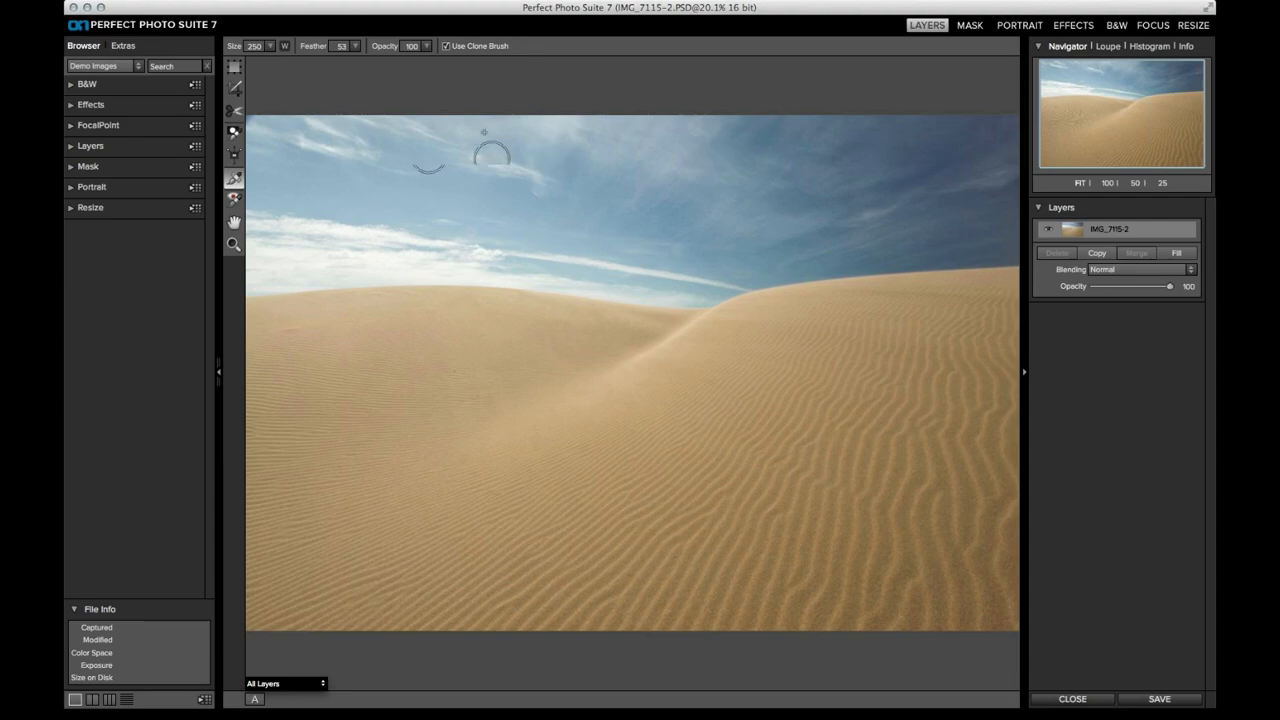
- Browse the Skies images in the Backgrounds category of the Extras library
{"action": "left_click", "coordinate": [124, 48]}
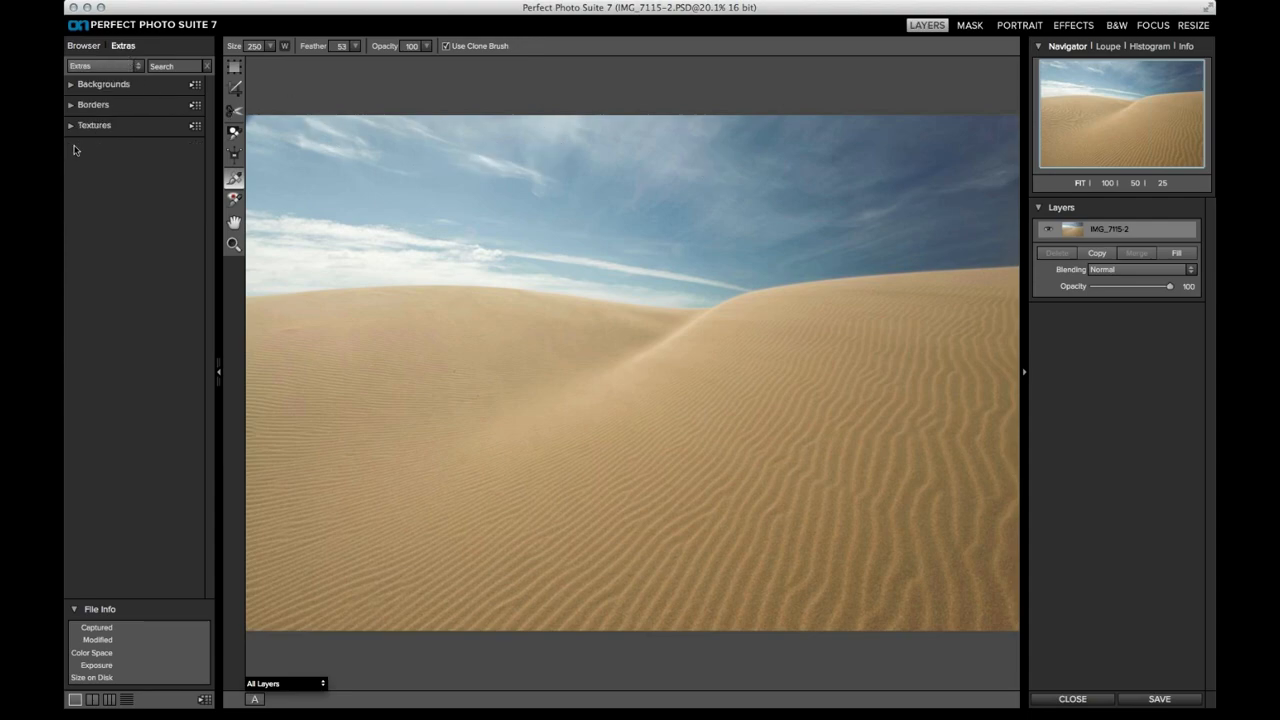
{"action": "left_click", "coordinate": [71, 86]}
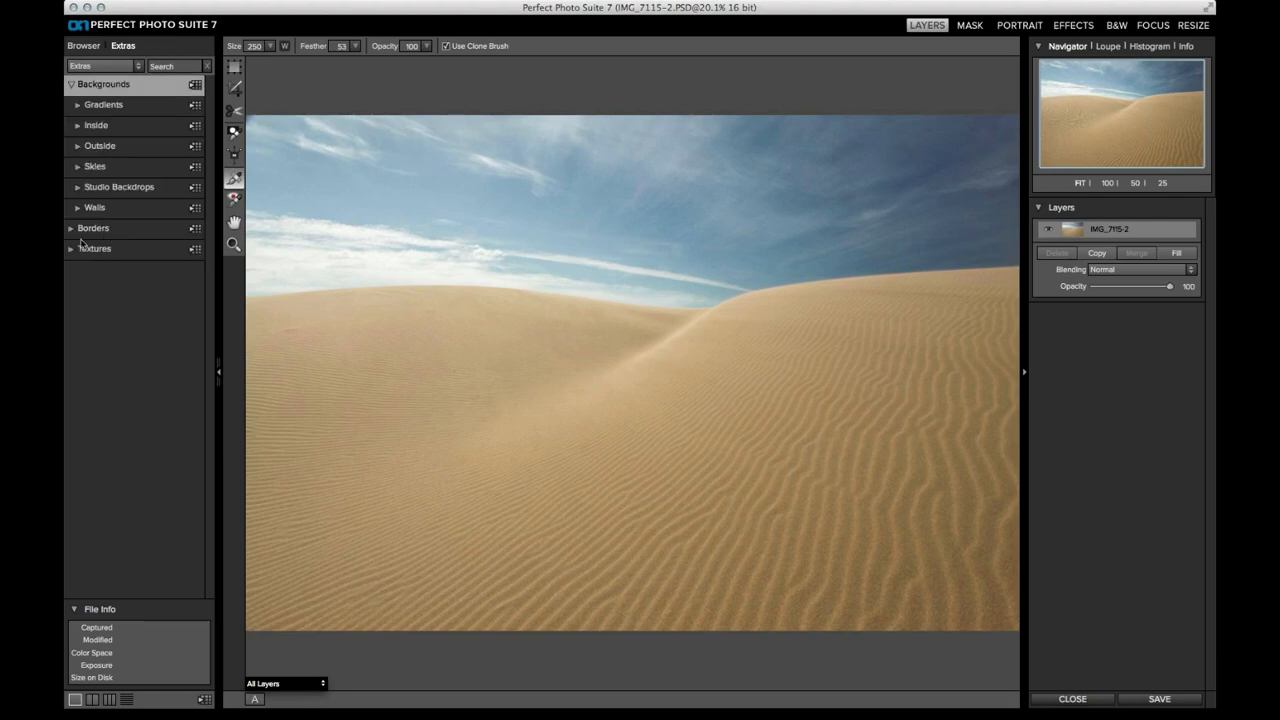
{"action": "left_click", "coordinate": [76, 168]}
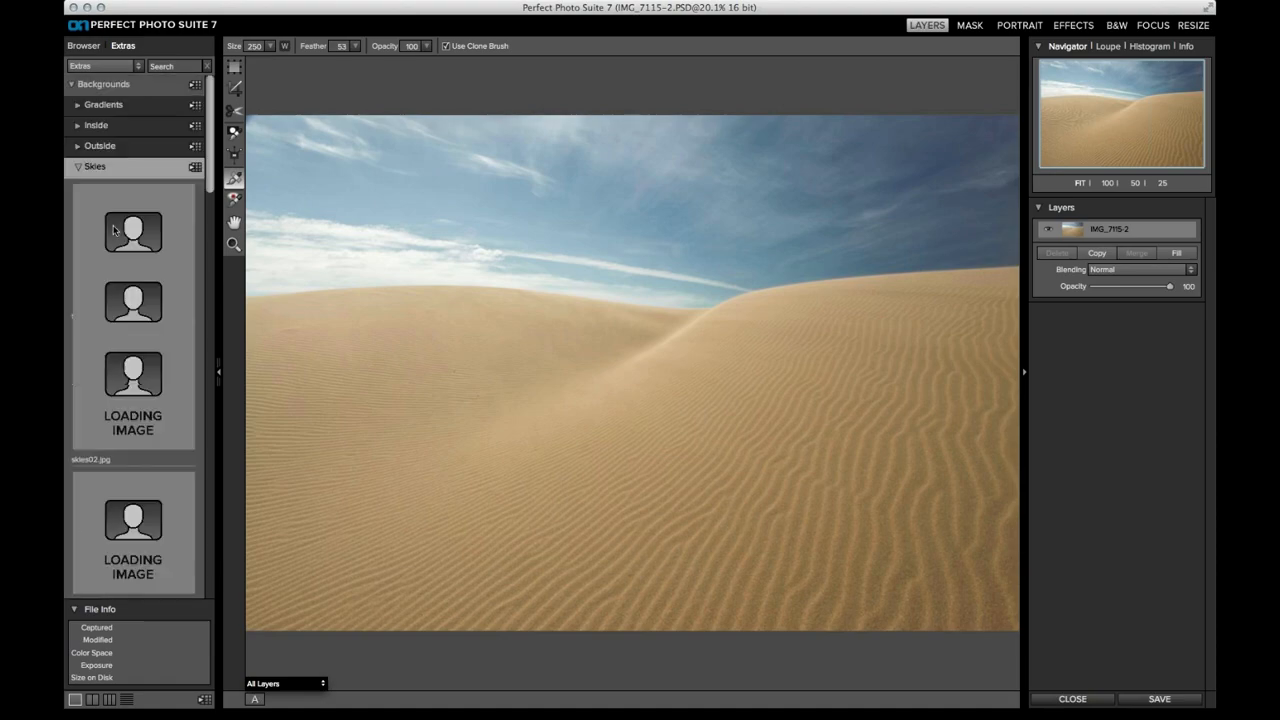
{"action": "scroll", "coordinate": [124, 248], "scroll_direction": "down", "scroll_amount": 1}
{"action": "scroll", "coordinate": [124, 248], "scroll_direction": "down", "scroll_amount": 4}
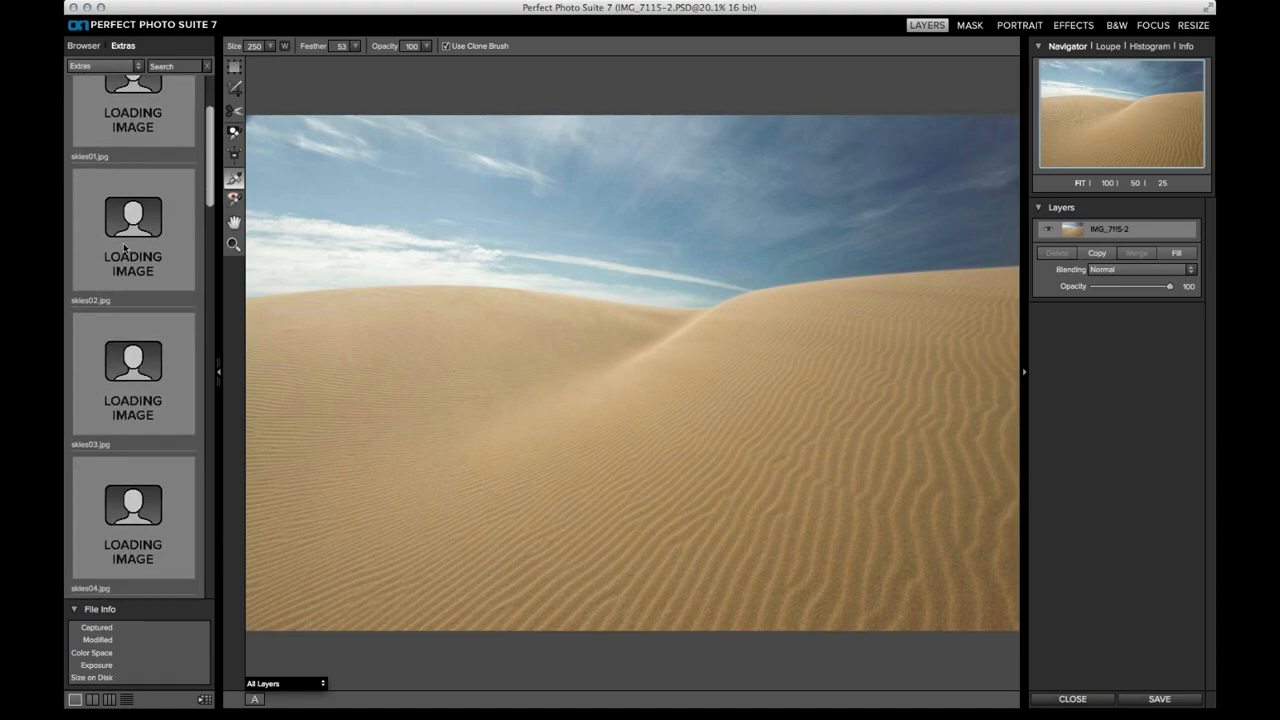
{"action": "scroll", "coordinate": [124, 248], "scroll_direction": "up", "scroll_amount": 5}
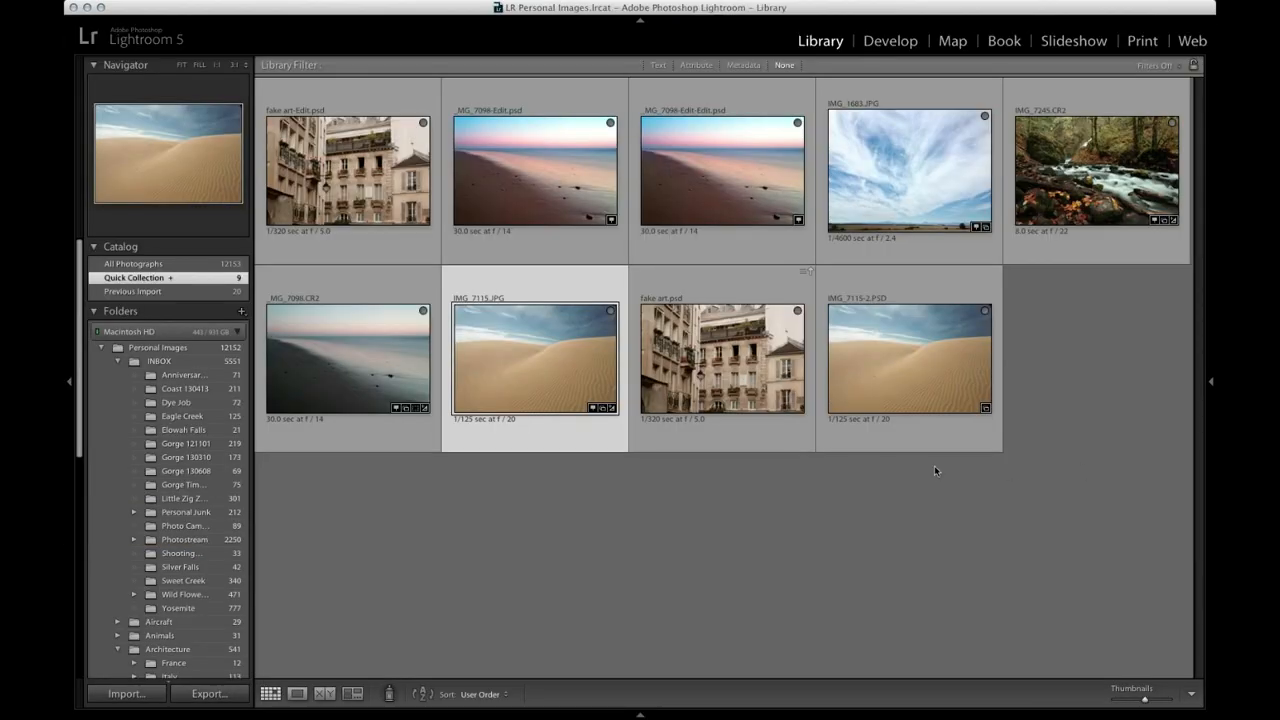
- Merge the cloudy sky photo IMG_1683 from Lightroom as a new layer and scale it to about 5642 x 4233 px over the upper dune photo
{"action": "left_click", "coordinate": [852, 150]}
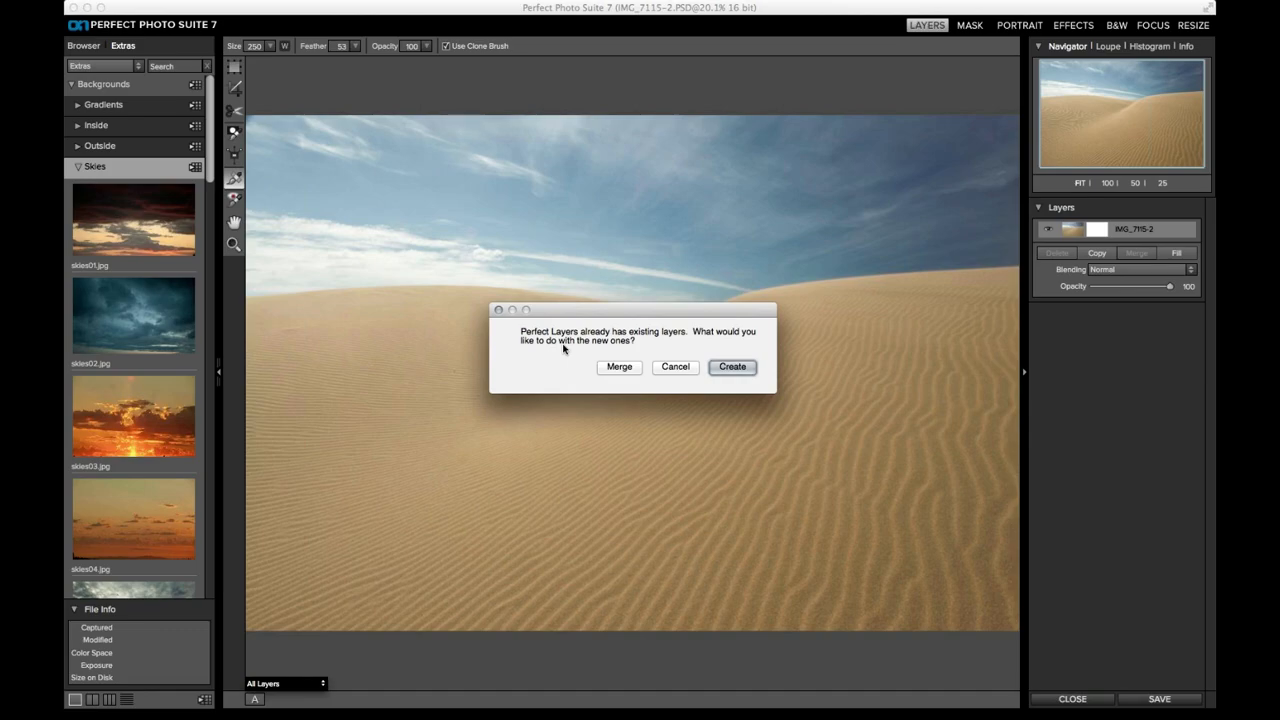
{"action": "left_click", "coordinate": [617, 367]}
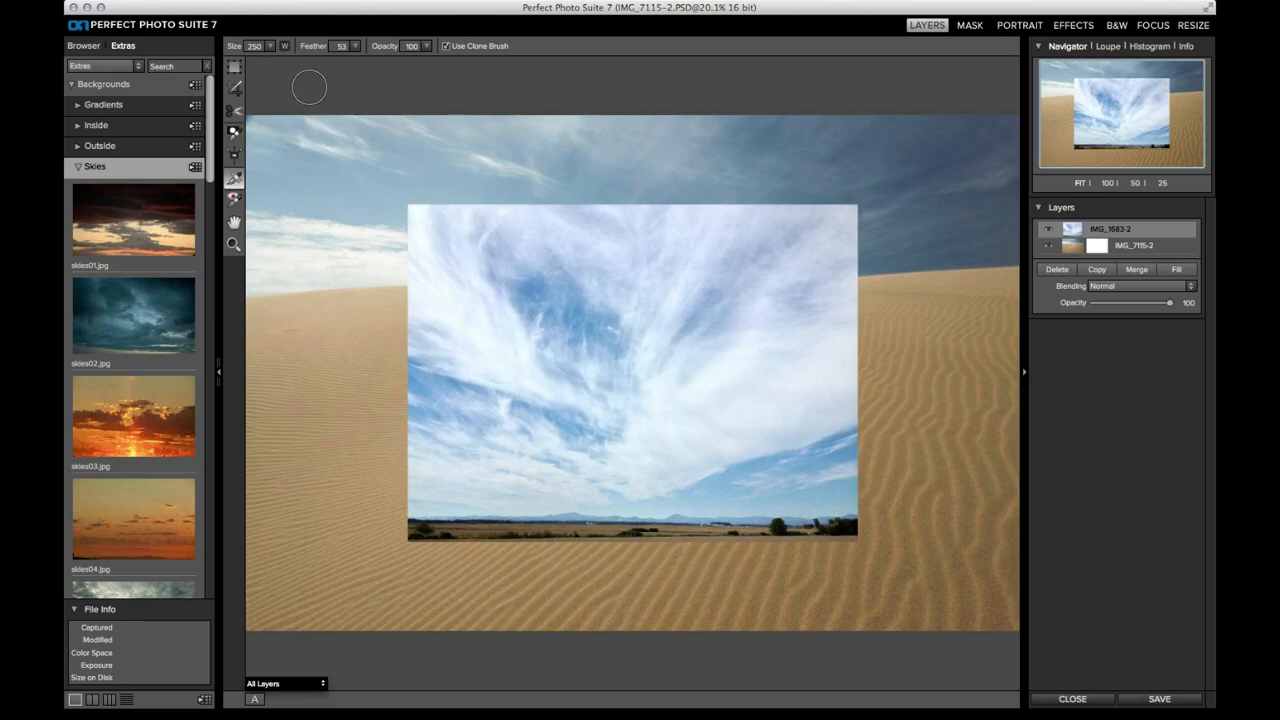
{"action": "left_click", "coordinate": [235, 70]}
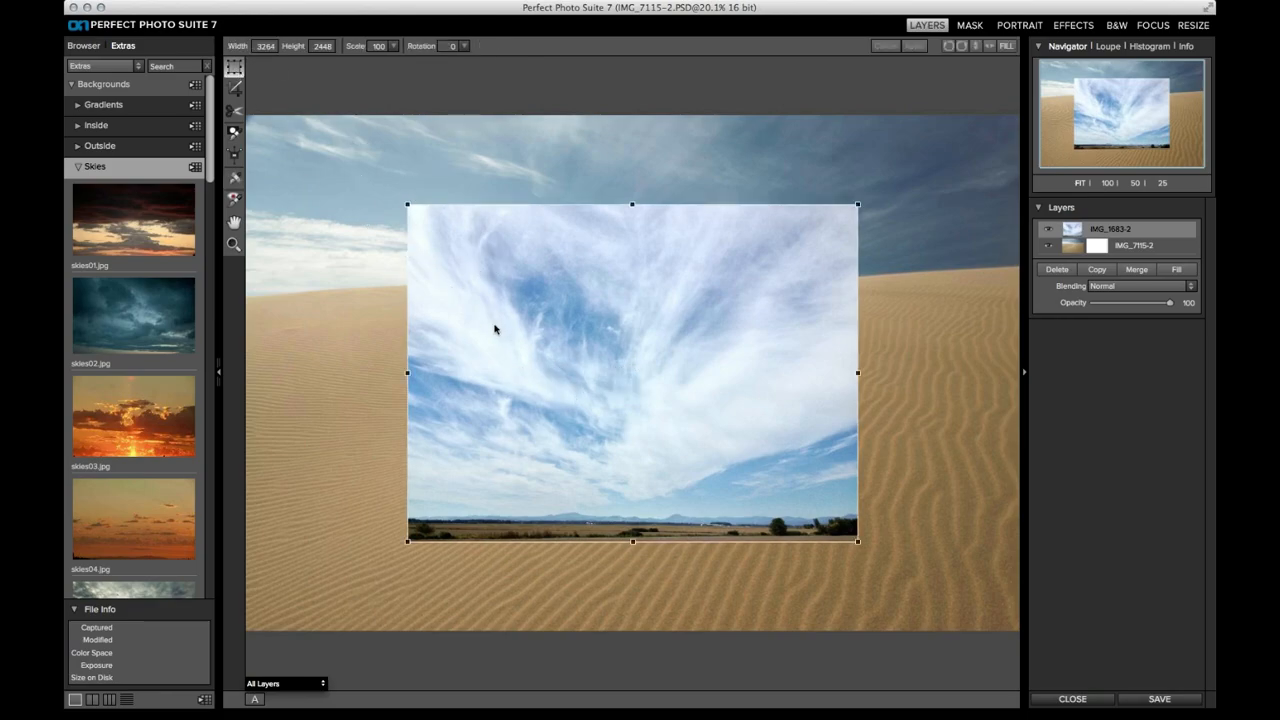
{"action": "left_click_drag", "start_coordinate": [554, 388], "coordinate": [406, 268]}
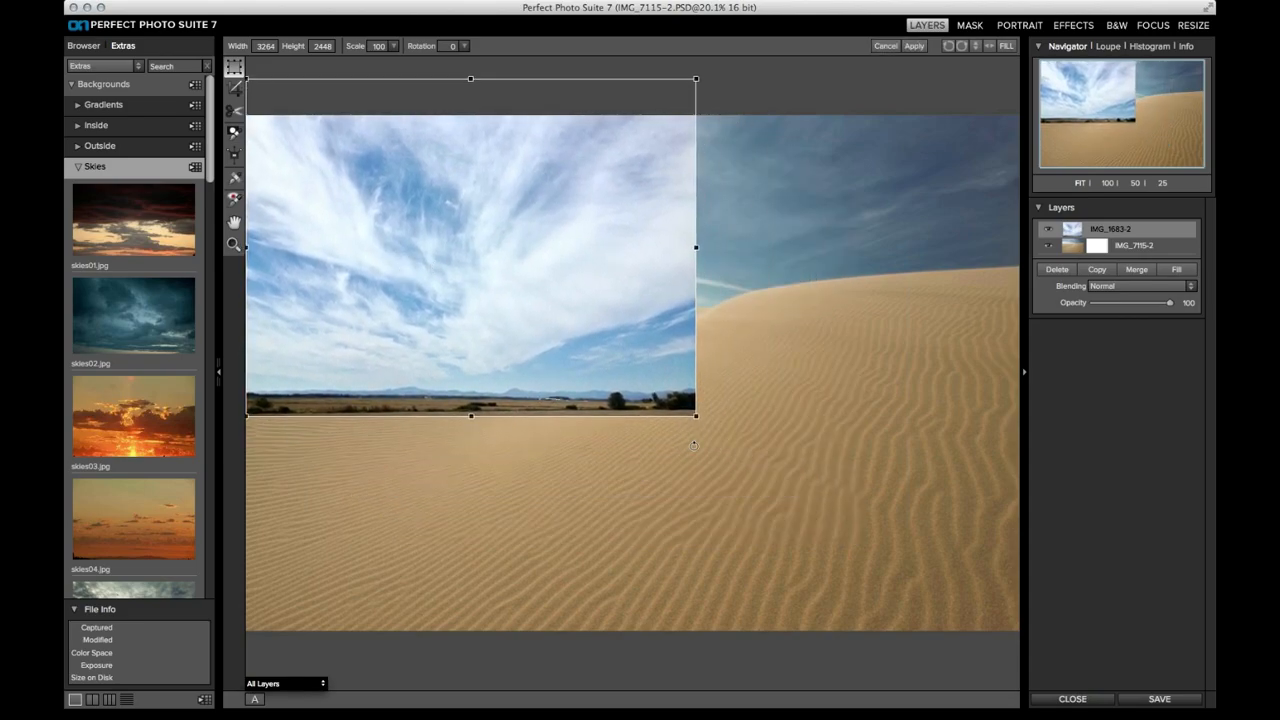
{"action": "left_click_drag", "start_coordinate": [716, 430], "coordinate": [1022, 660]}
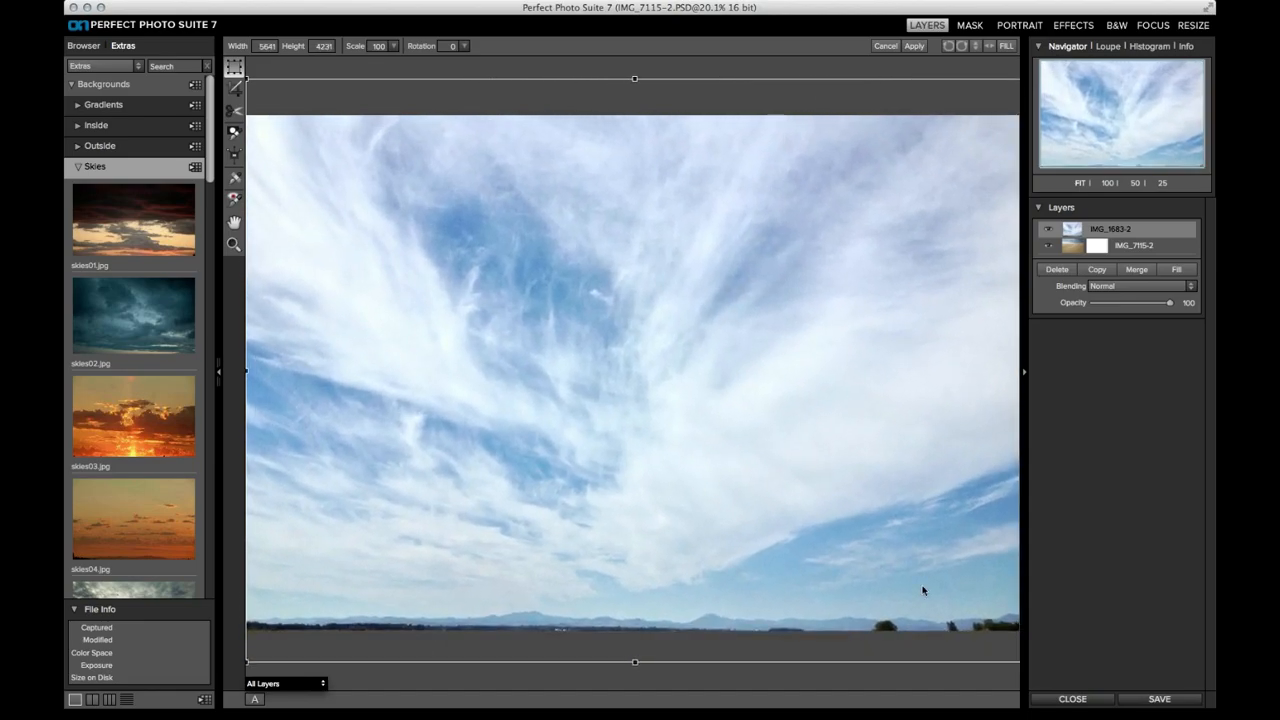
{"action": "left_click_drag", "start_coordinate": [797, 565], "coordinate": [806, 270]}
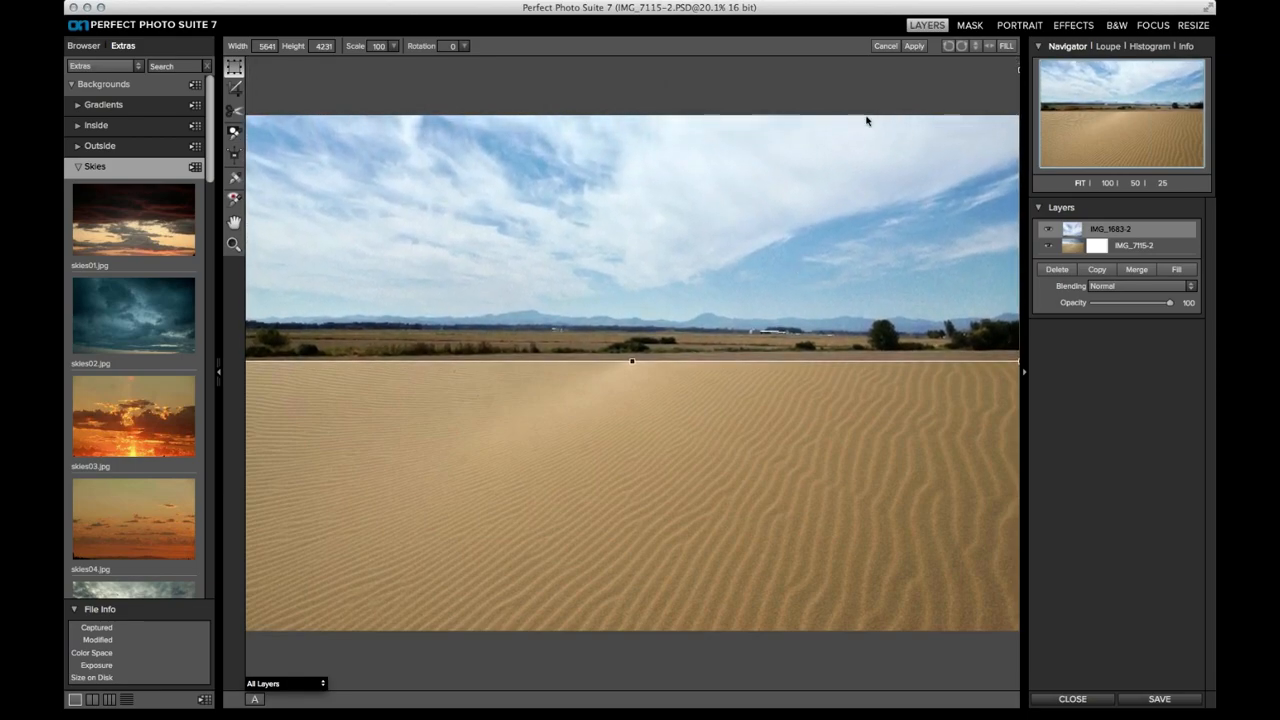
{"action": "left_click", "coordinate": [913, 47]}
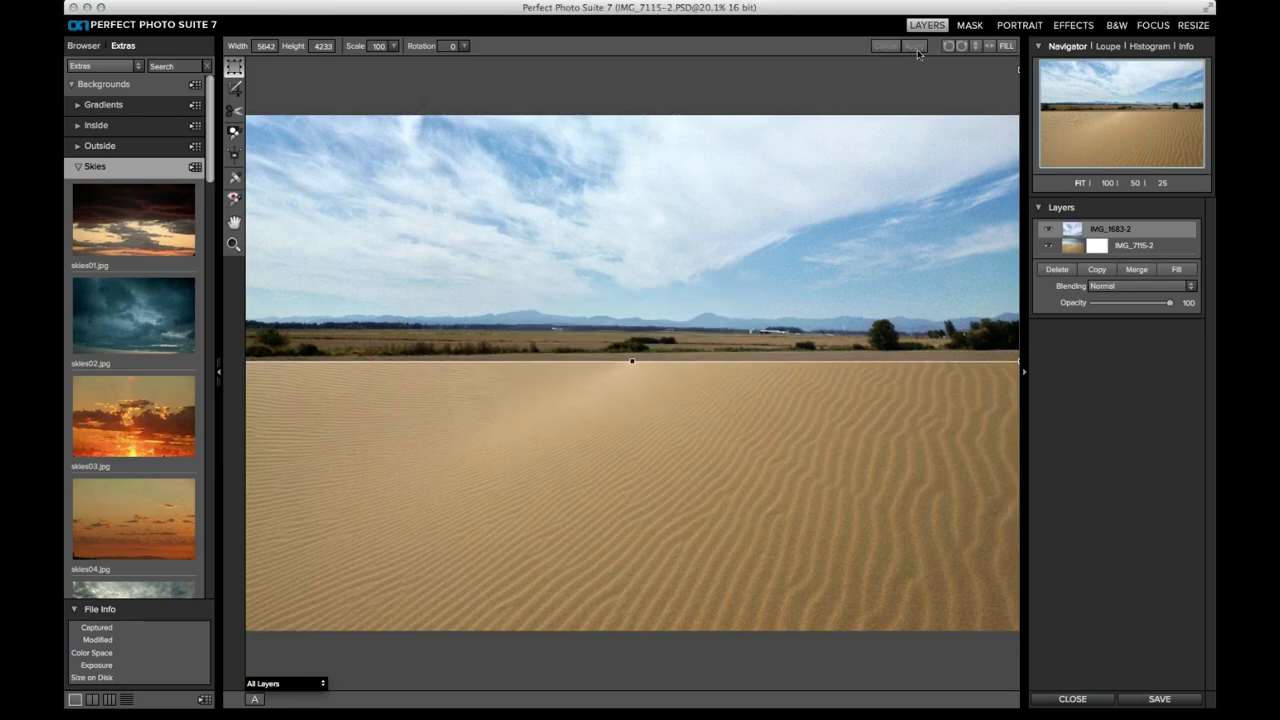
- Place the sky layer beneath the dune layer and paint out the old sky along the dune ridge with a size 500 Perfect Brush
{"action": "left_click_drag", "start_coordinate": [1078, 234], "coordinate": [1068, 255]}
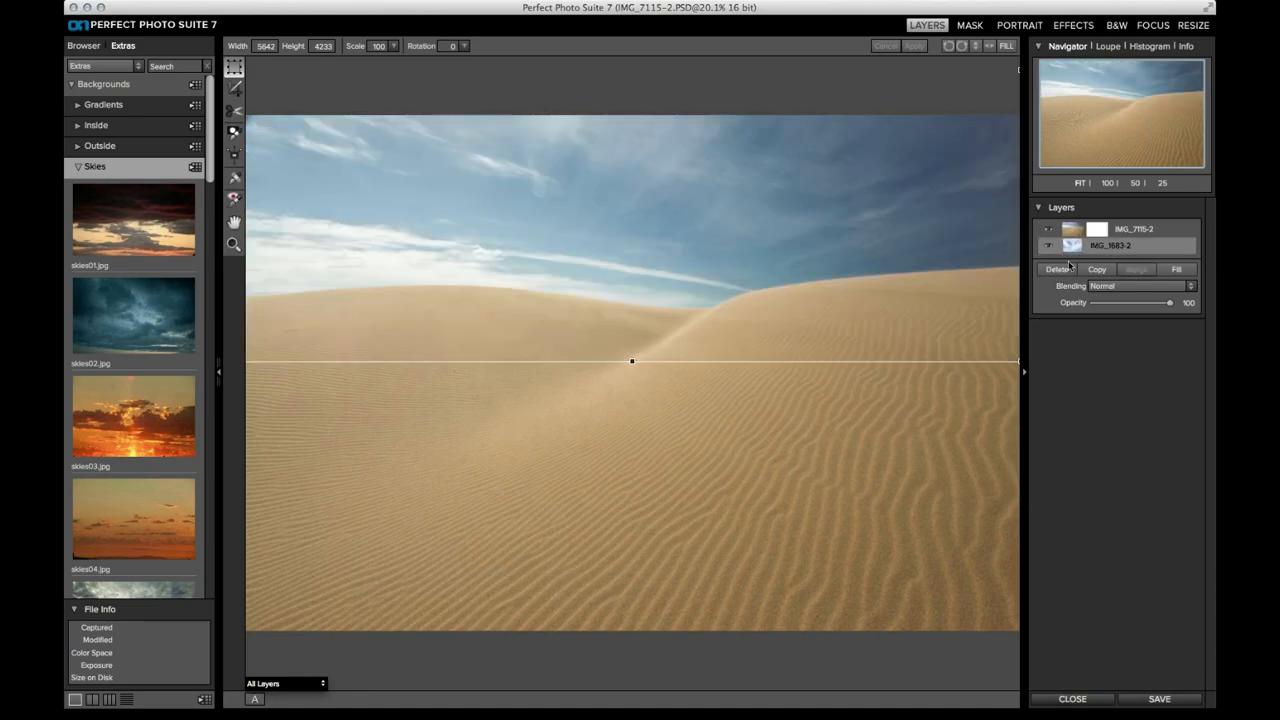
{"action": "left_click", "coordinate": [1077, 234]}
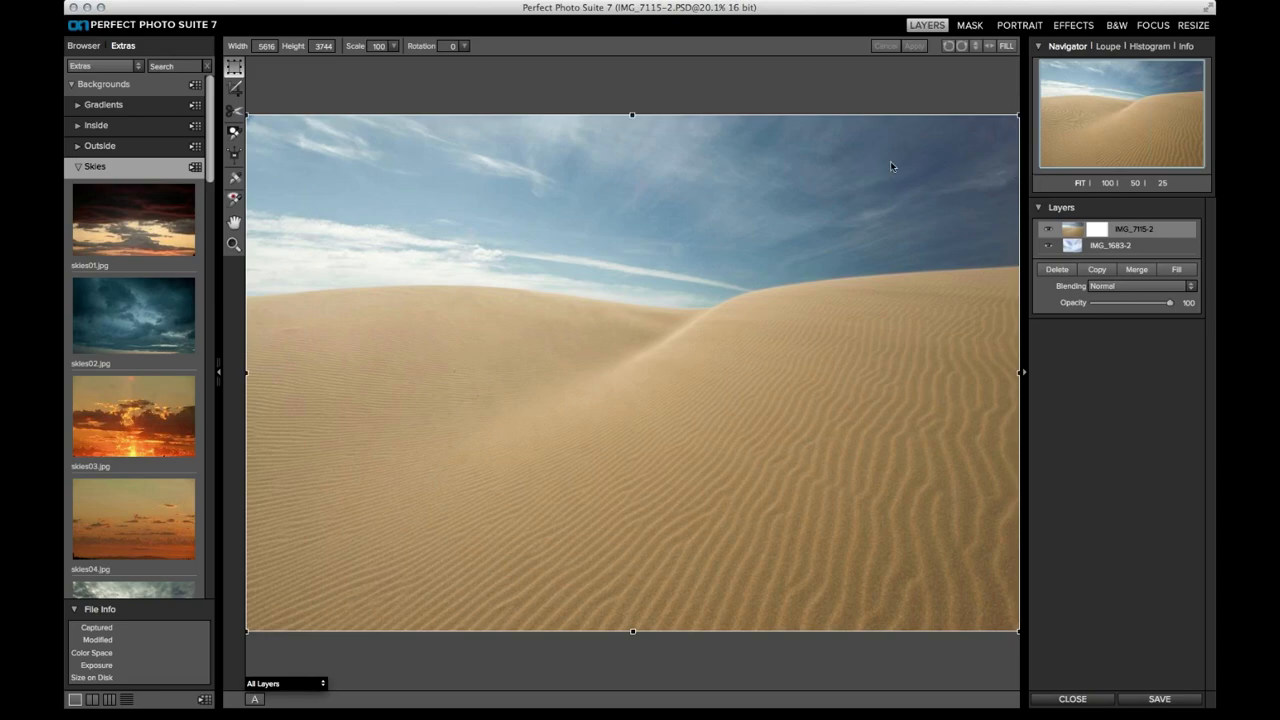
{"action": "left_click", "coordinate": [233, 131]}
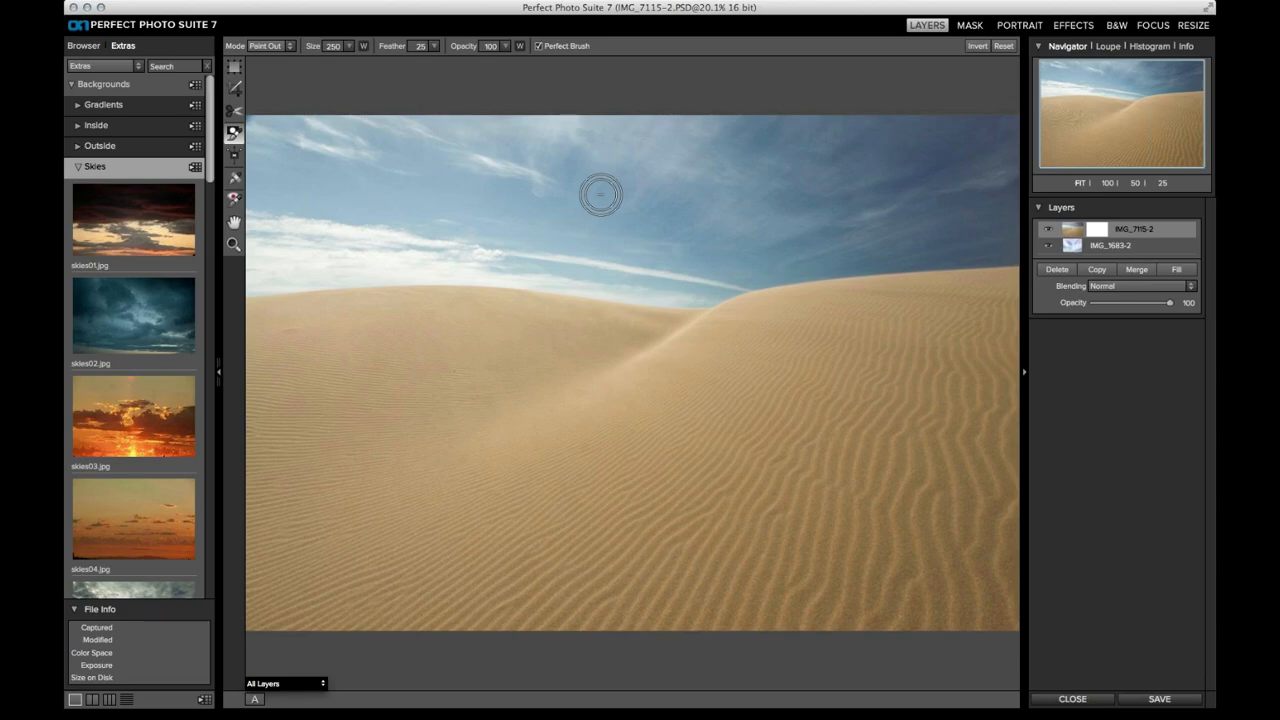
{"action": "key", "text": "bracketright"}
{"action": "key", "text": "bracketright"}
{"action": "key", "text": "bracketright"}
{"action": "key", "text": "bracketright"}
{"action": "key", "text": "bracketright"}
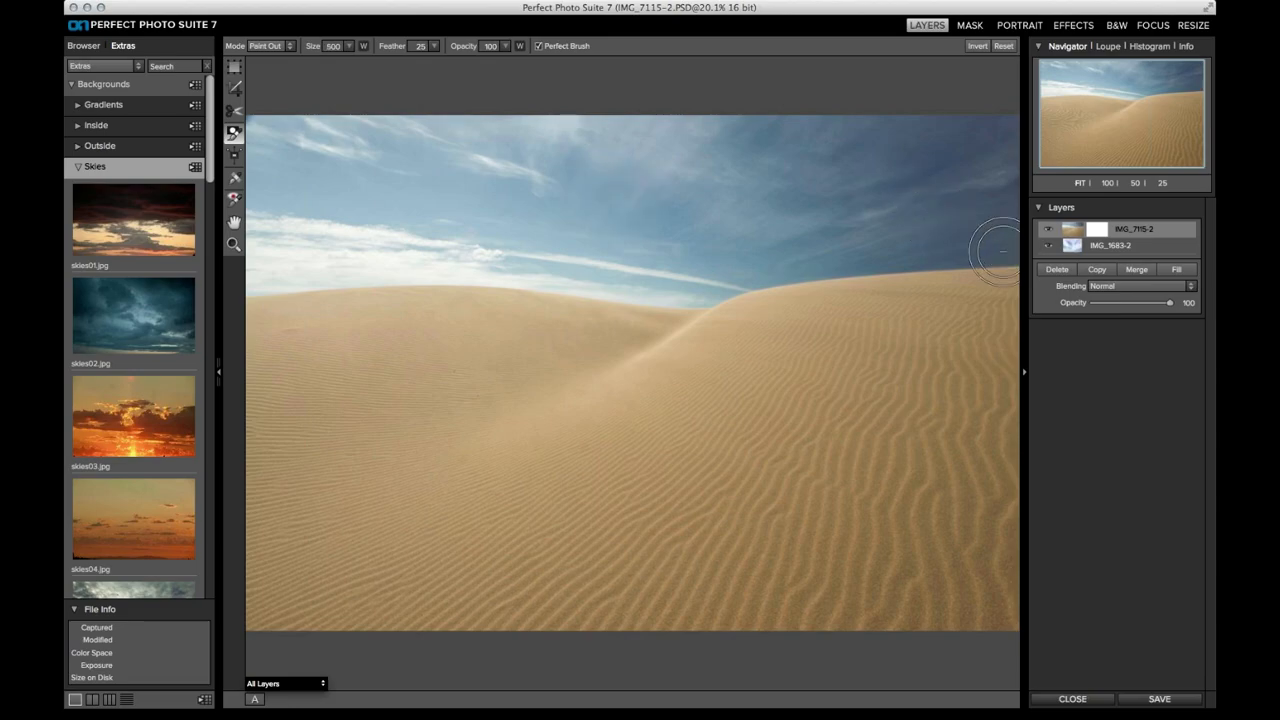
{"action": "mouse_move", "coordinate": [997, 250]}
{"action": "left_mouse_down"}
{"action": "mouse_move", "coordinate": [824, 253]}
{"action": "mouse_move", "coordinate": [700, 288]}
{"action": "mouse_move", "coordinate": [599, 282]}
{"action": "mouse_move", "coordinate": [675, 291]}
{"action": "mouse_move", "coordinate": [660, 294]}
{"action": "mouse_move", "coordinate": [492, 272]}
{"action": "mouse_move", "coordinate": [262, 277]}
{"action": "left_mouse_up"}
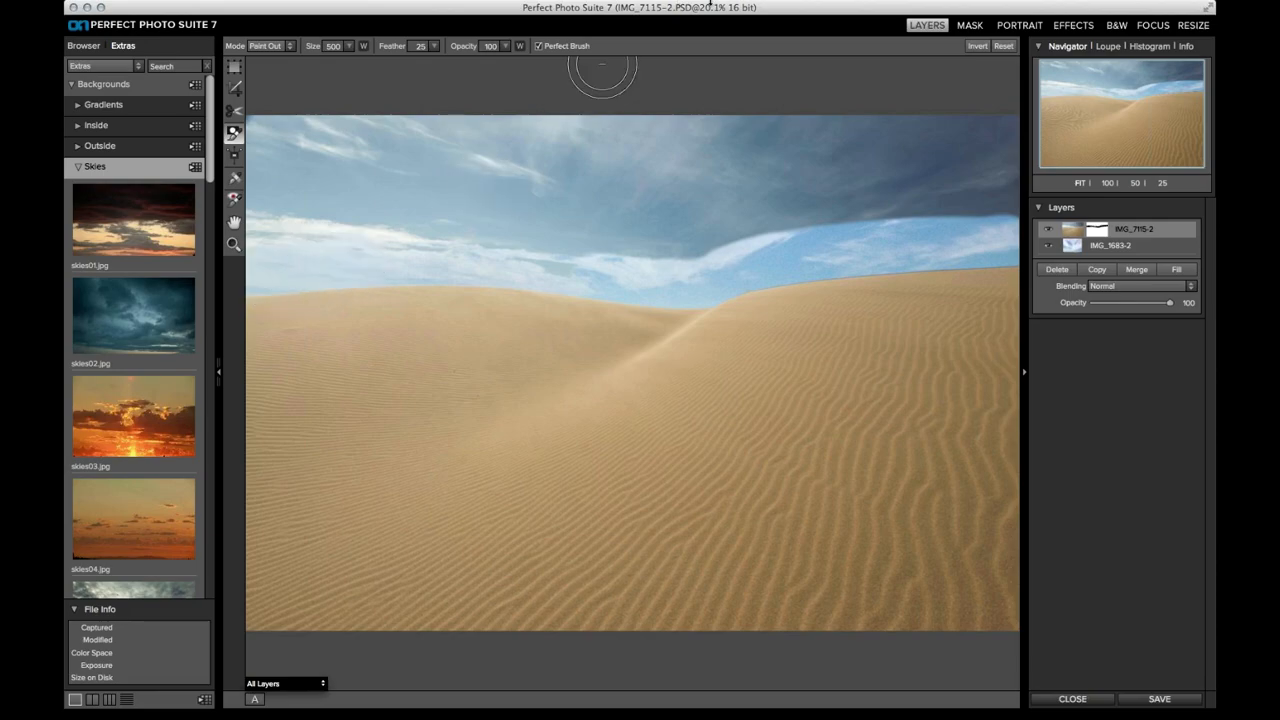
- Turn off Perfect Brush and paint out the rest of the old sky on the dune layer at brush size 900
{"action": "left_click", "coordinate": [539, 48]}
{"action": "key", "text": "bracketright"}
{"action": "key", "text": "bracketright"}
{"action": "key", "text": "bracketright"}
{"action": "key", "text": "bracketright"}
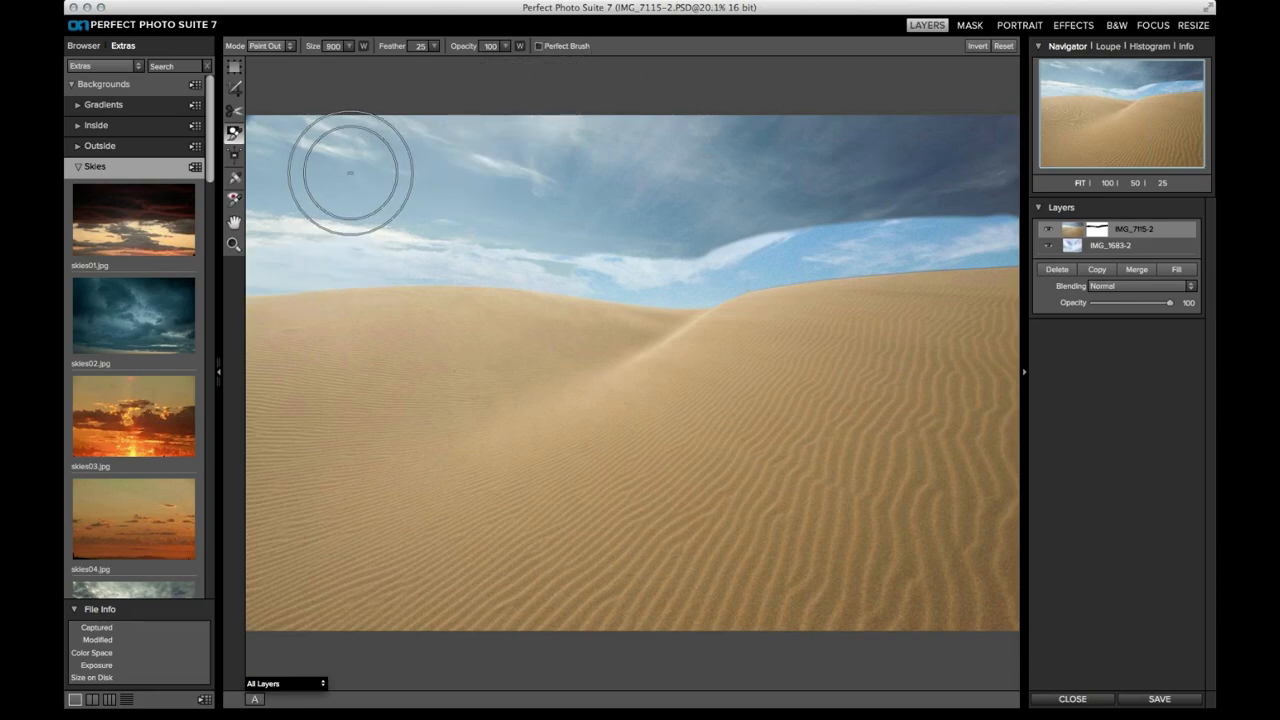
{"action": "mouse_move", "coordinate": [350, 173]}
{"action": "left_mouse_down"}
{"action": "mouse_move", "coordinate": [291, 146]}
{"action": "mouse_move", "coordinate": [275, 153]}
{"action": "mouse_move", "coordinate": [272, 193]}
{"action": "mouse_move", "coordinate": [443, 153]}
{"action": "mouse_move", "coordinate": [912, 119]}
{"action": "mouse_move", "coordinate": [989, 148]}
{"action": "mouse_move", "coordinate": [1010, 173]}
{"action": "mouse_move", "coordinate": [824, 185]}
{"action": "mouse_move", "coordinate": [674, 218]}
{"action": "mouse_move", "coordinate": [506, 206]}
{"action": "mouse_move", "coordinate": [540, 212]}
{"action": "left_mouse_up"}
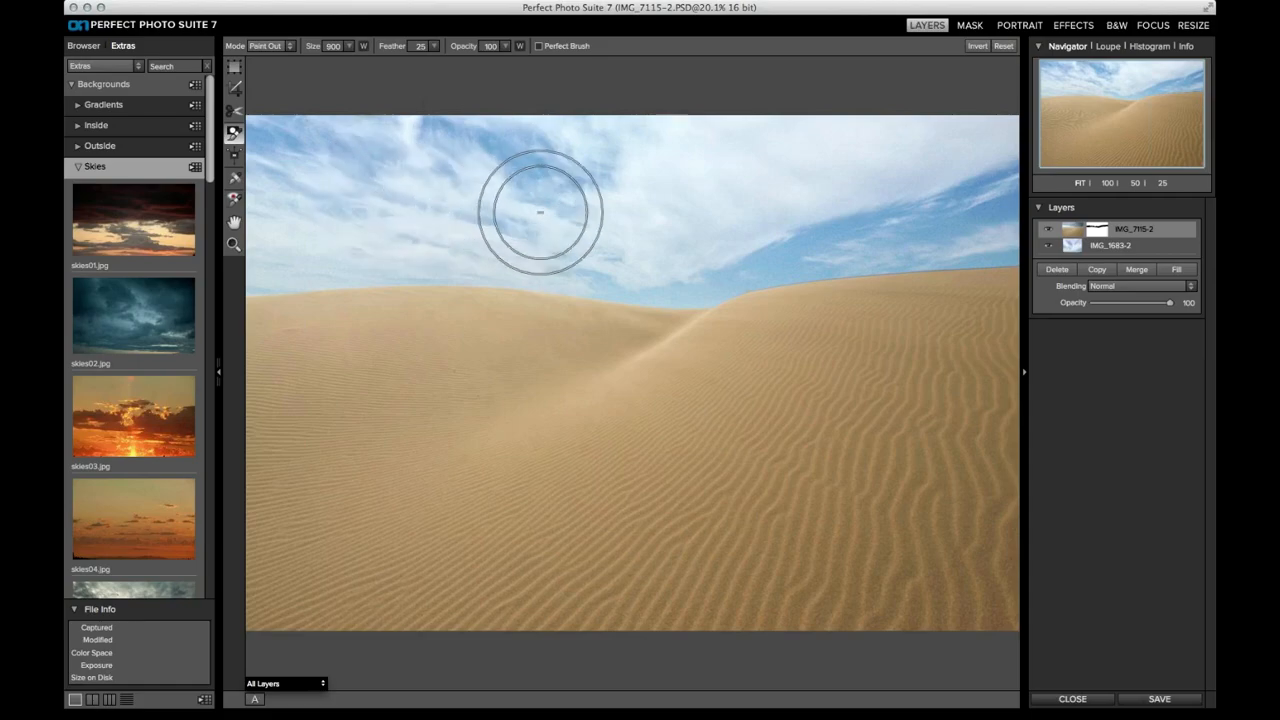
- Show the dune layer's mask in grayscale and paint out the leftover light specks in the sky with a smaller brush
{"action": "left_click", "coordinate": [308, 690]}
{"action": "left_click", "coordinate": [307, 679]}
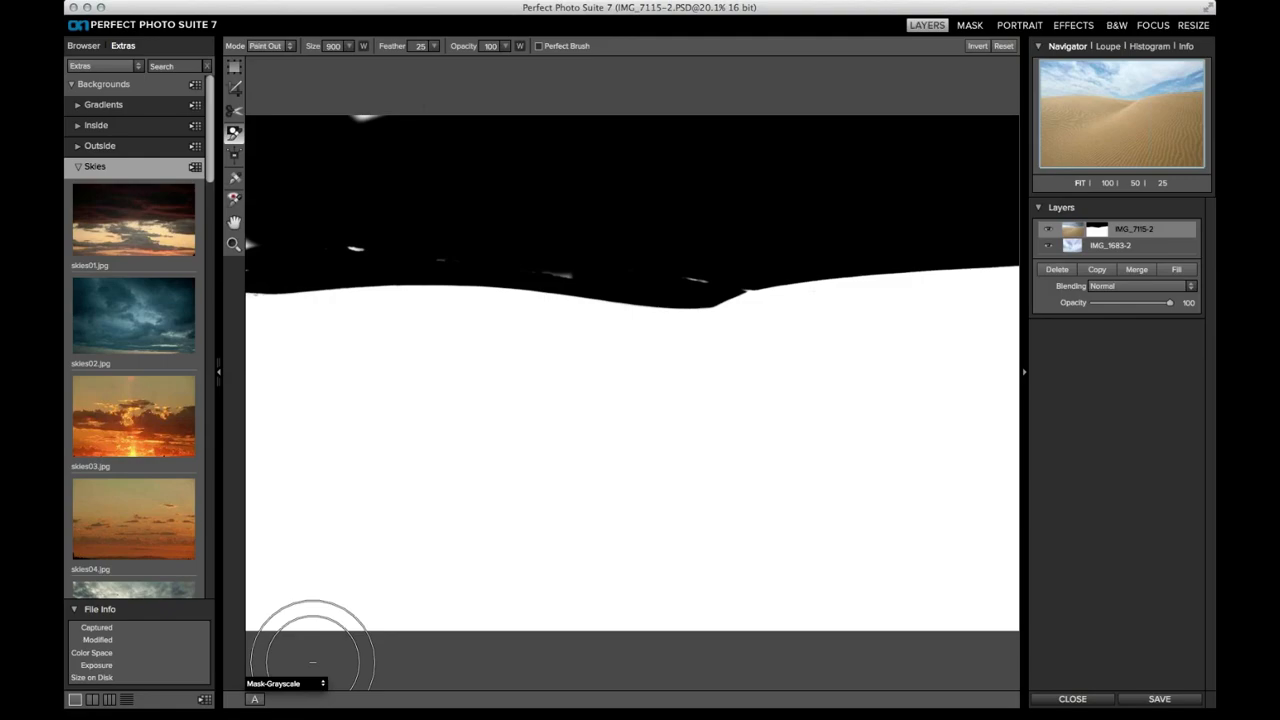
{"action": "key", "text": "bracketleft"}
{"action": "key", "text": "bracketleft"}
{"action": "key", "text": "bracketleft"}
{"action": "key", "text": "bracketleft"}
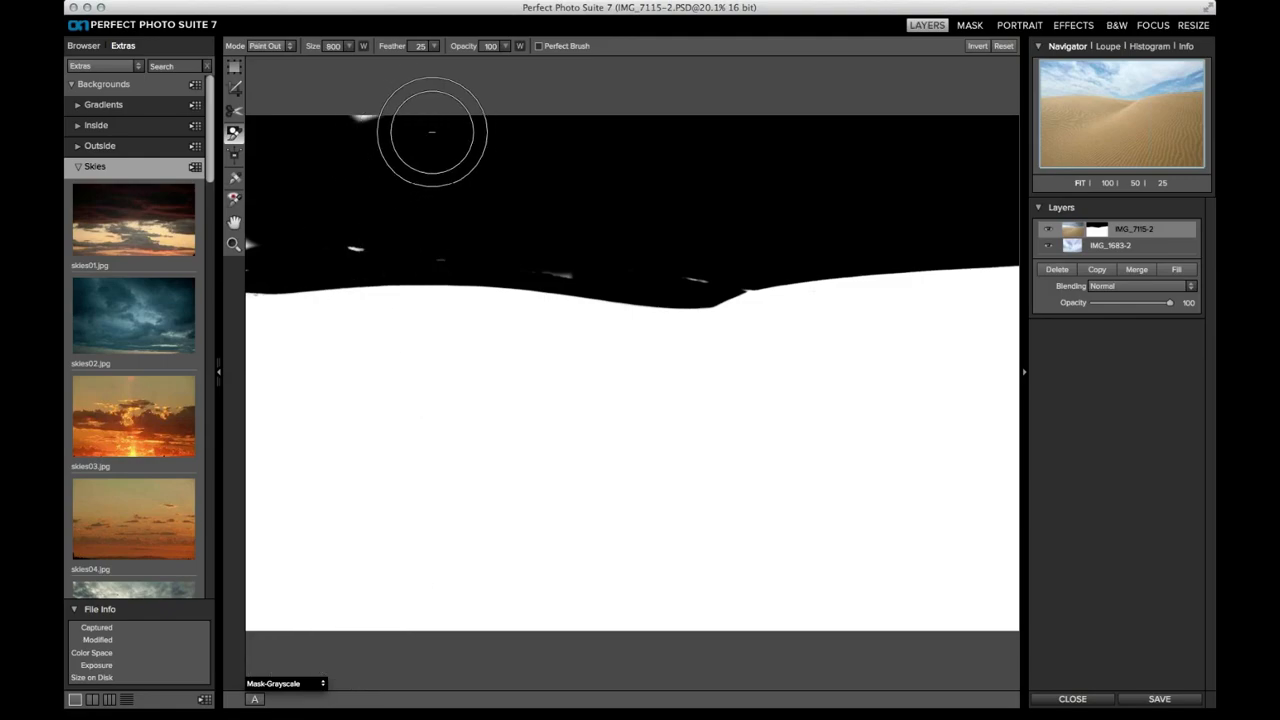
{"action": "key", "text": "bracketleft"}
{"action": "mouse_move", "coordinate": [433, 126]}
{"action": "left_mouse_down"}
{"action": "mouse_move", "coordinate": [350, 118]}
{"action": "mouse_move", "coordinate": [279, 268]}
{"action": "mouse_move", "coordinate": [263, 245]}
{"action": "mouse_move", "coordinate": [250, 255]}
{"action": "mouse_move", "coordinate": [351, 233]}
{"action": "mouse_move", "coordinate": [576, 254]}
{"action": "mouse_move", "coordinate": [565, 258]}
{"action": "mouse_move", "coordinate": [660, 251]}
{"action": "mouse_move", "coordinate": [703, 266]}
{"action": "left_mouse_up"}
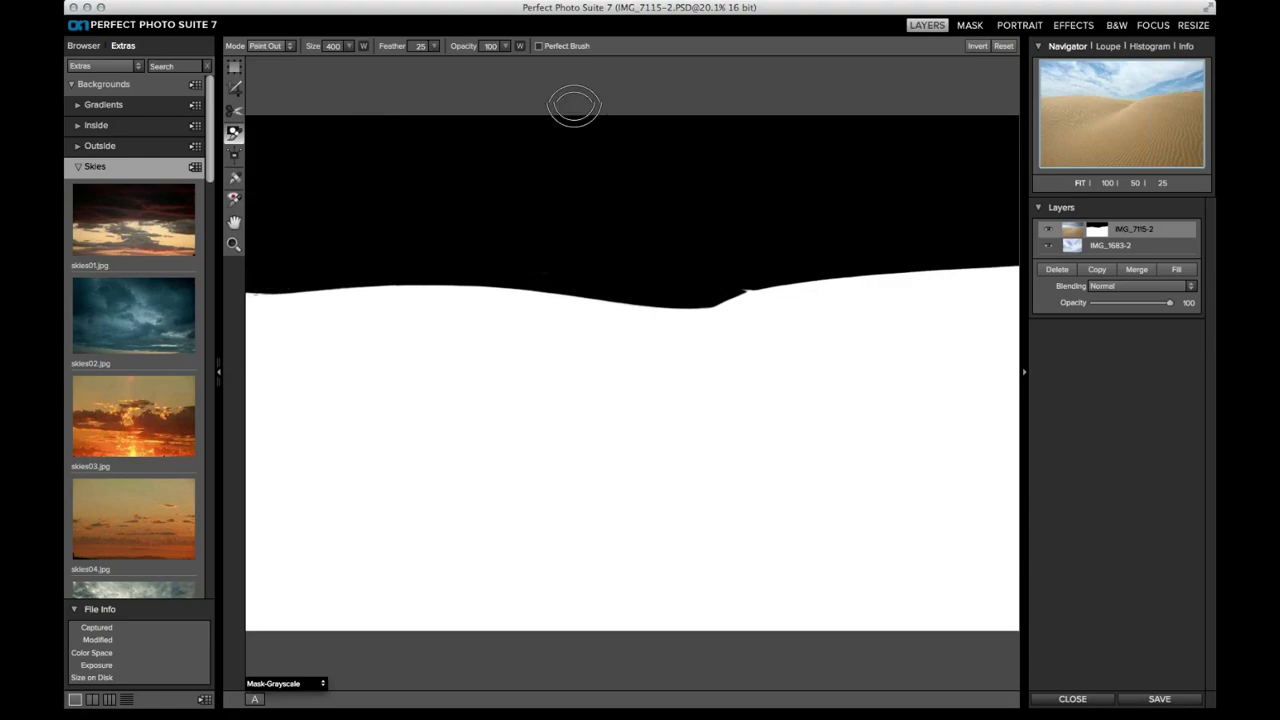
- Reduce the masking brush to size 200 with Perfect Brush off, and return the view to All Layers
{"action": "left_click", "coordinate": [538, 46]}
{"action": "left_click", "coordinate": [540, 48]}
{"action": "key", "text": "bracketleft"}
{"action": "key", "text": "bracketleft"}
{"action": "key", "text": "bracketleft"}
{"action": "key", "text": "bracketleft"}
{"action": "key", "text": "bracketleft"}
{"action": "key", "text": "bracketleft"}
{"action": "key", "text": "bracketleft"}
{"action": "key", "text": "bracketleft"}
{"action": "key", "text": "bracketleft"}
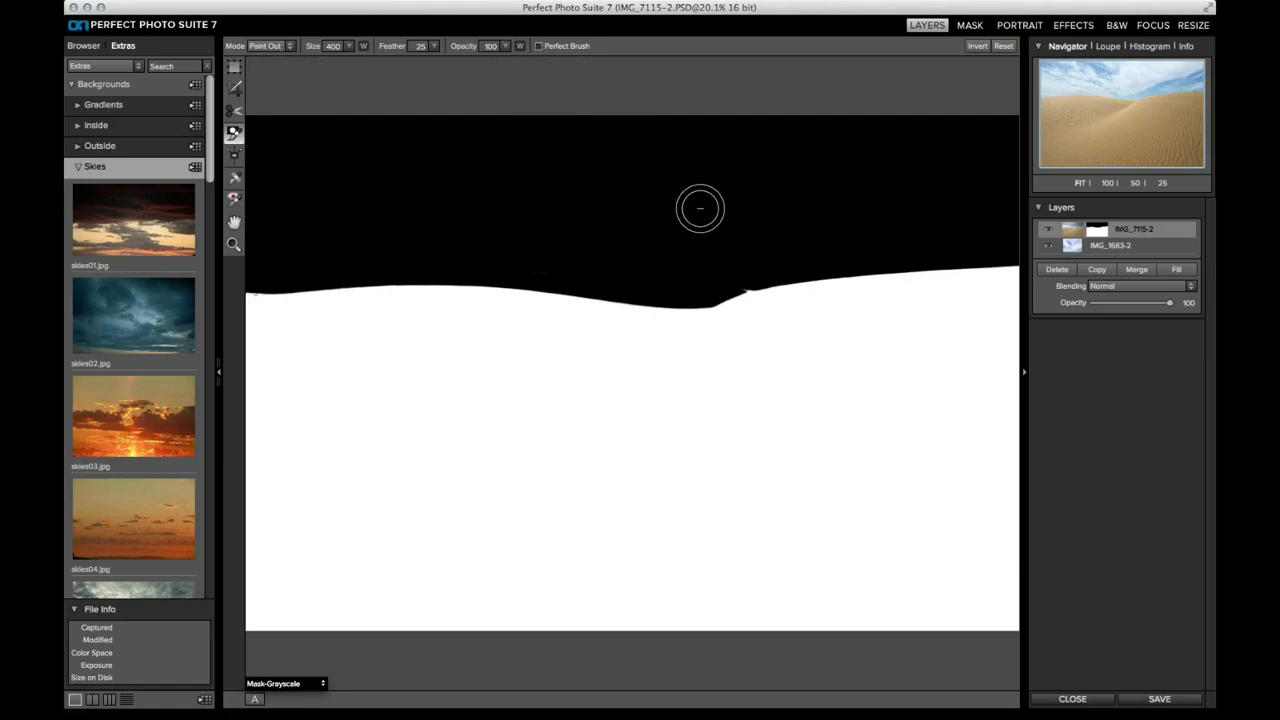
{"action": "key", "text": "bracketright"}
{"action": "left_click", "coordinate": [278, 684]}
{"action": "left_click", "coordinate": [272, 634]}
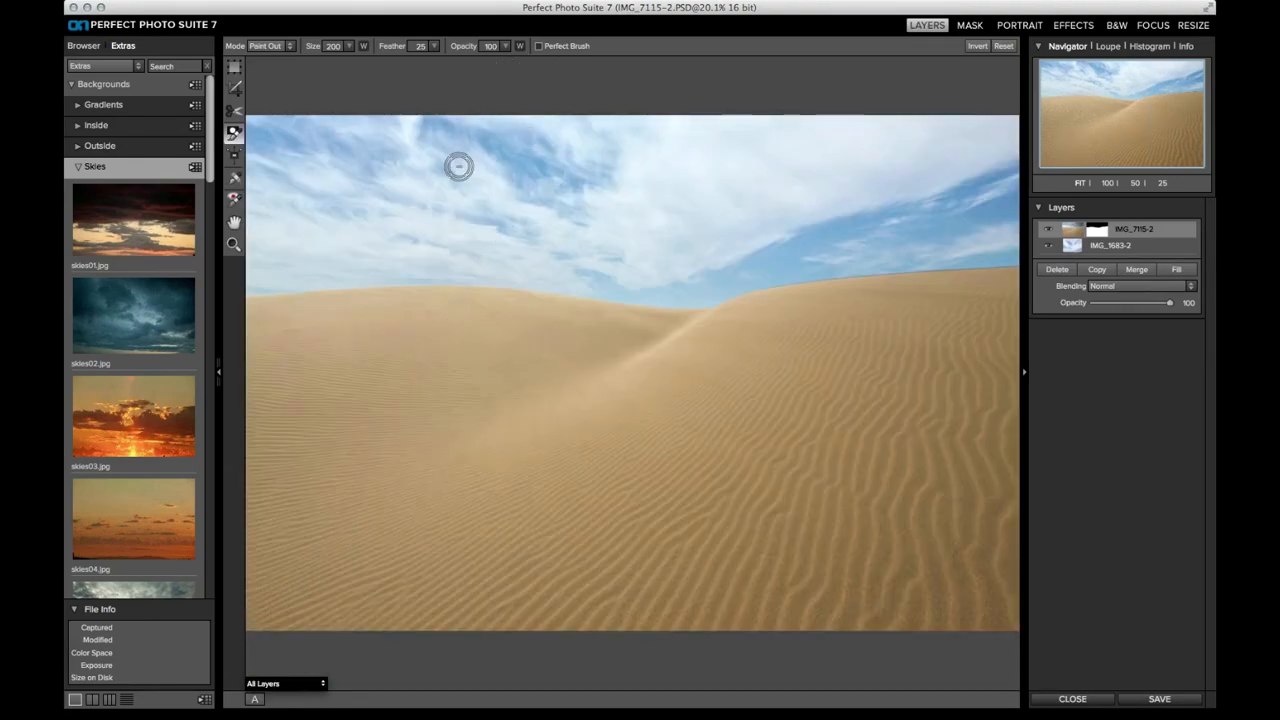
- Move the IMG_1683-2 sky layer slightly lower behind the dunes and apply the transform
{"action": "left_click", "coordinate": [1107, 247]}
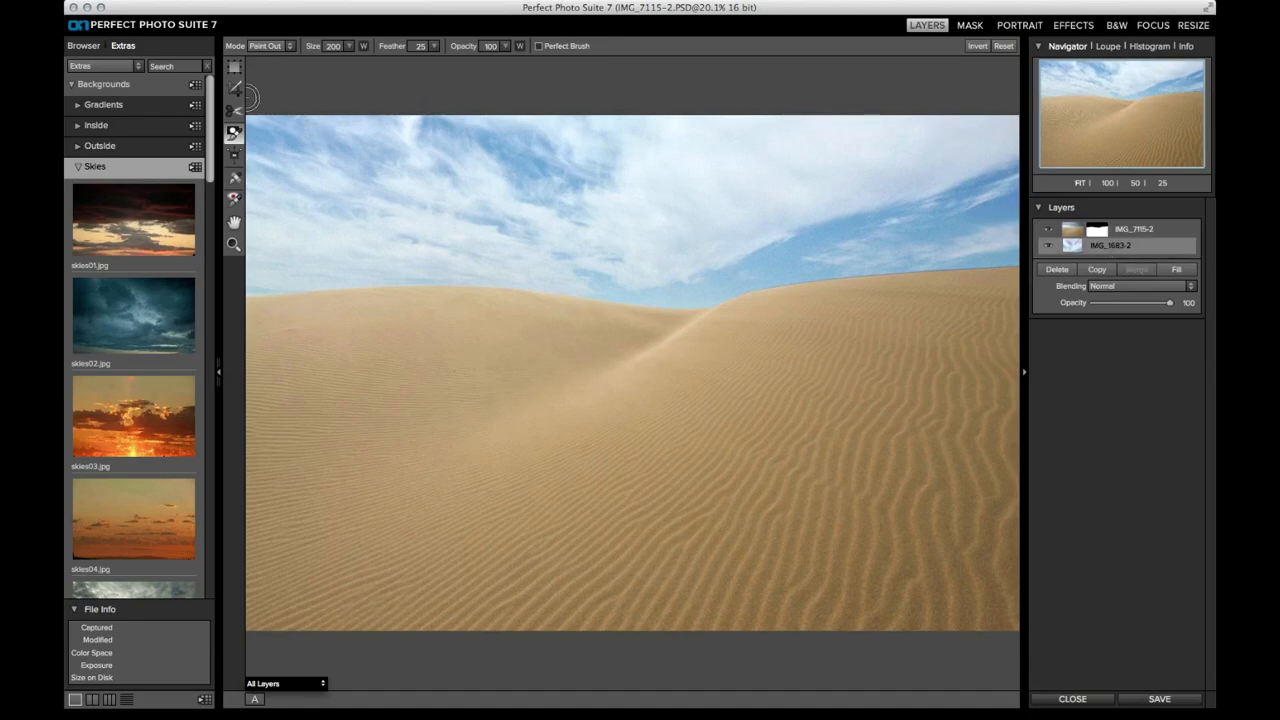
{"action": "left_click", "coordinate": [234, 67]}
{"action": "left_click_drag", "start_coordinate": [602, 232], "coordinate": [610, 277]}
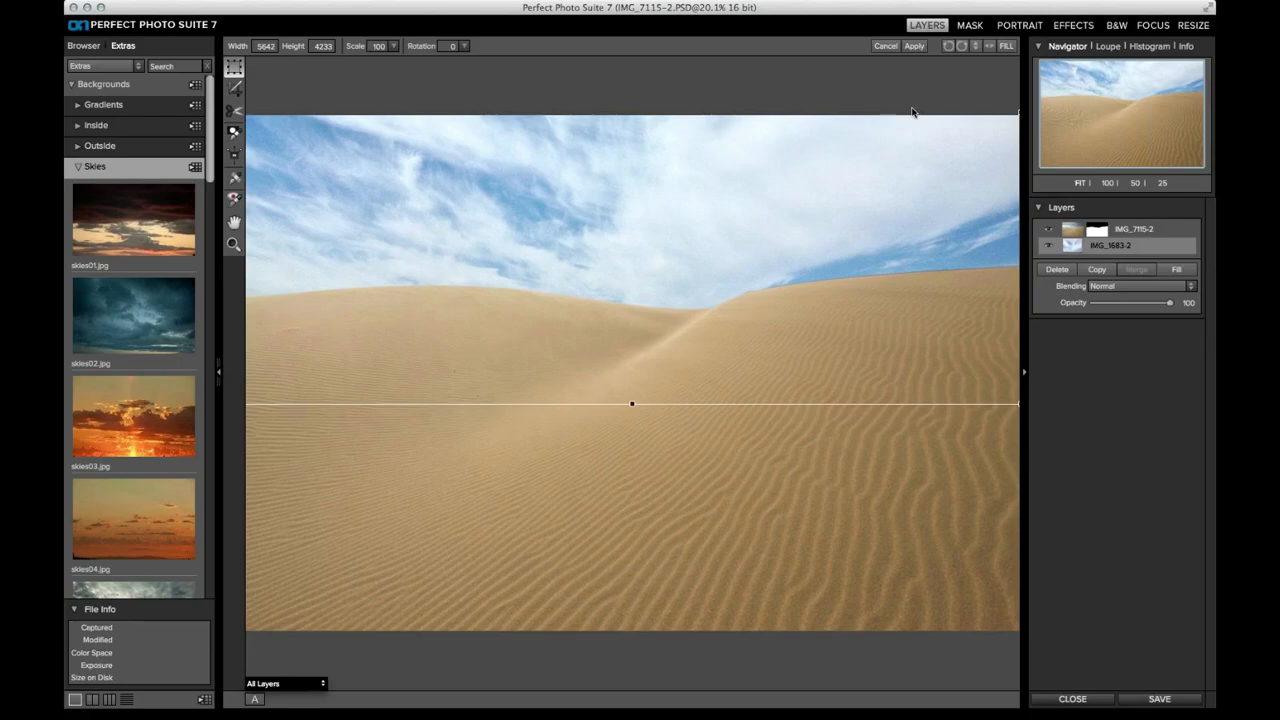
{"action": "left_click", "coordinate": [913, 47]}
{"action": "left_click", "coordinate": [234, 224]}
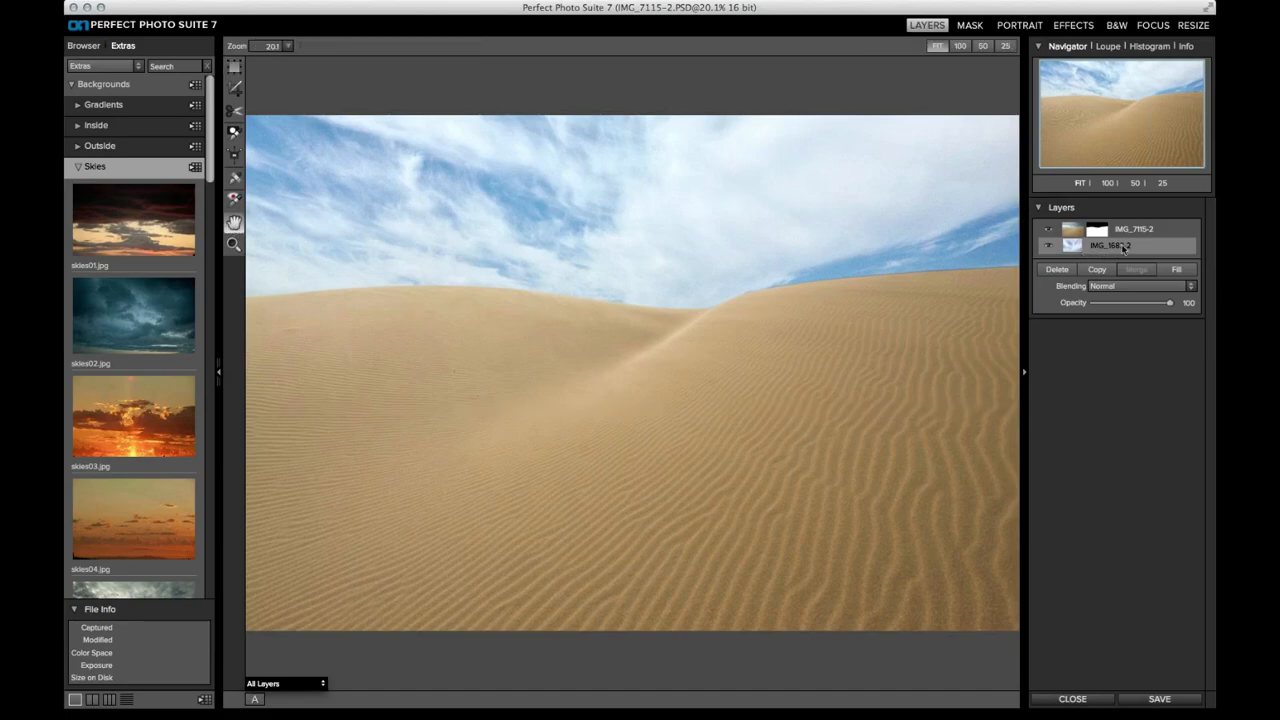
- Convert the IMG_1683-2 sky layer to black and white using the Red filter, Blacks 34, Whites 12, Brightness -4 and Contrast 11
{"action": "left_click", "coordinate": [1122, 26]}
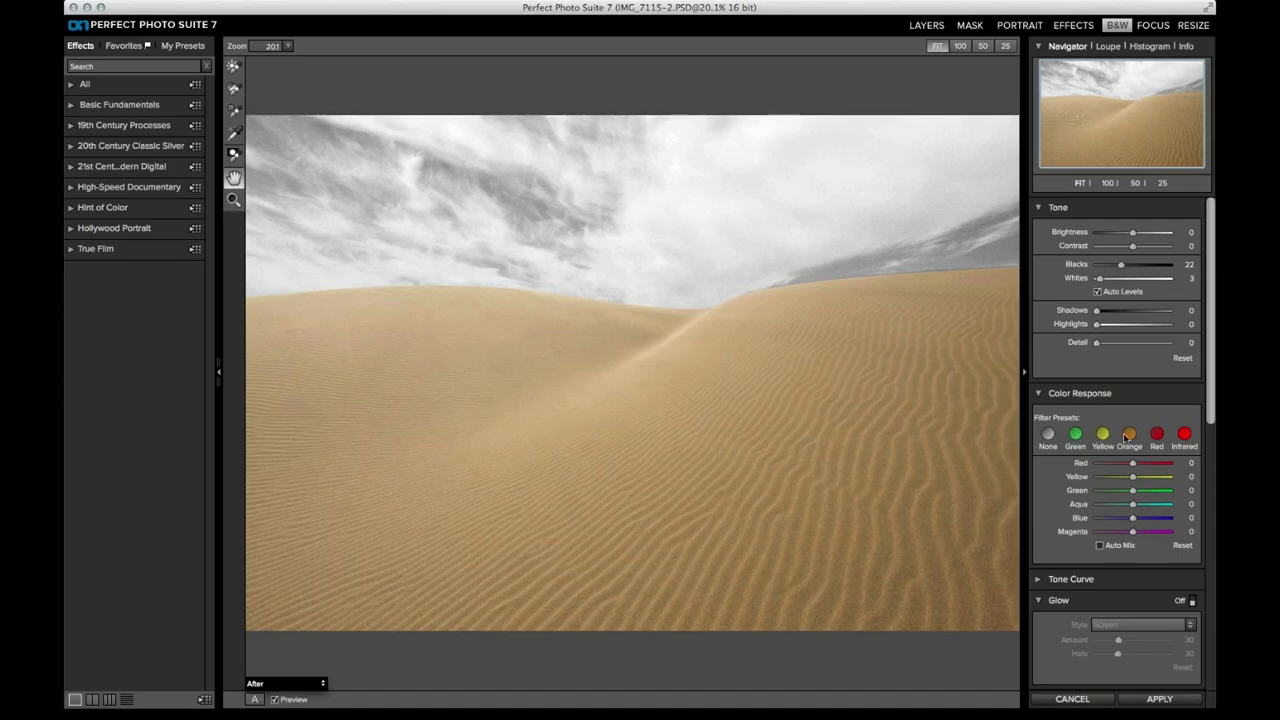
{"action": "left_click", "coordinate": [1158, 435]}
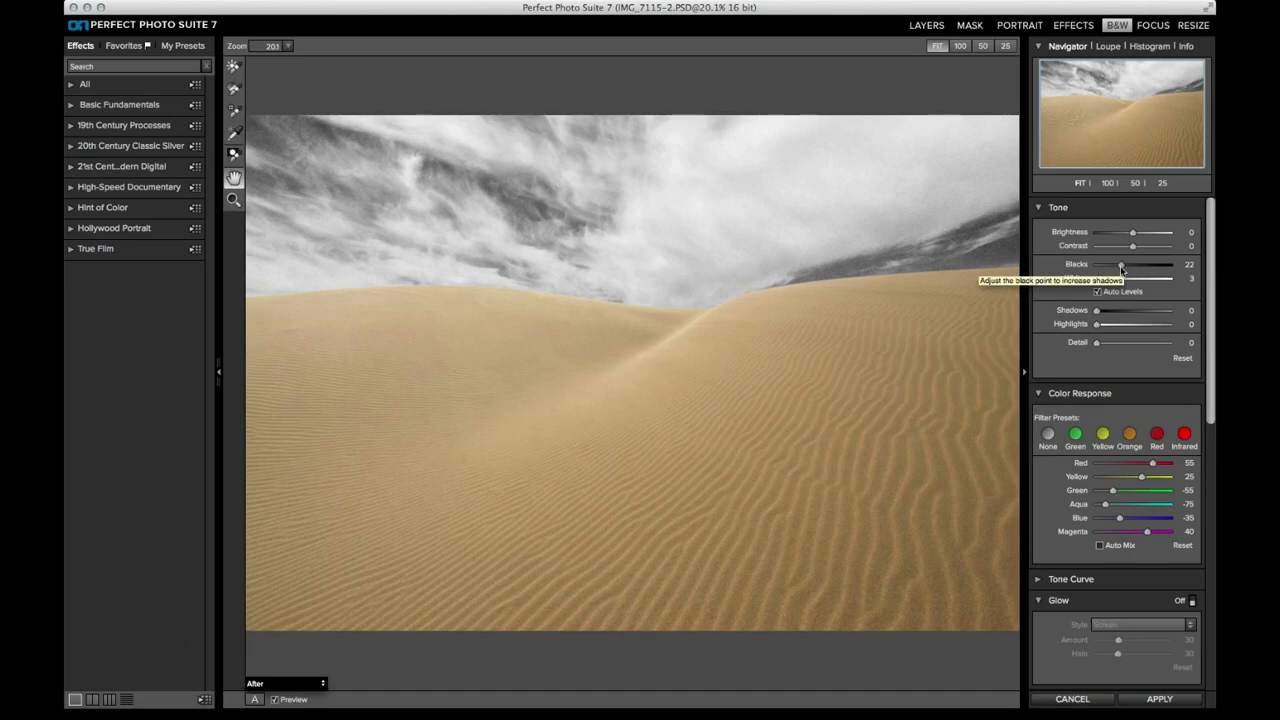
{"action": "left_click_drag", "start_coordinate": [1122, 268], "coordinate": [1131, 233]}
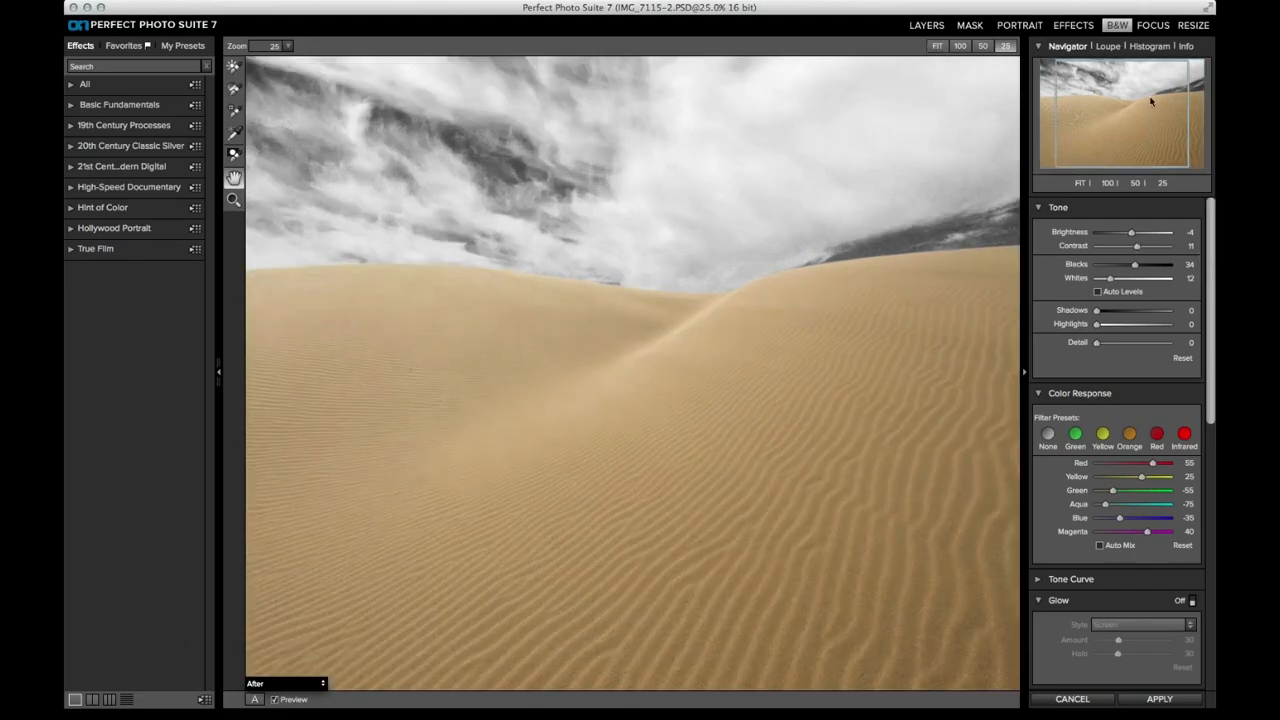
{"action": "key", "text": "super+="}
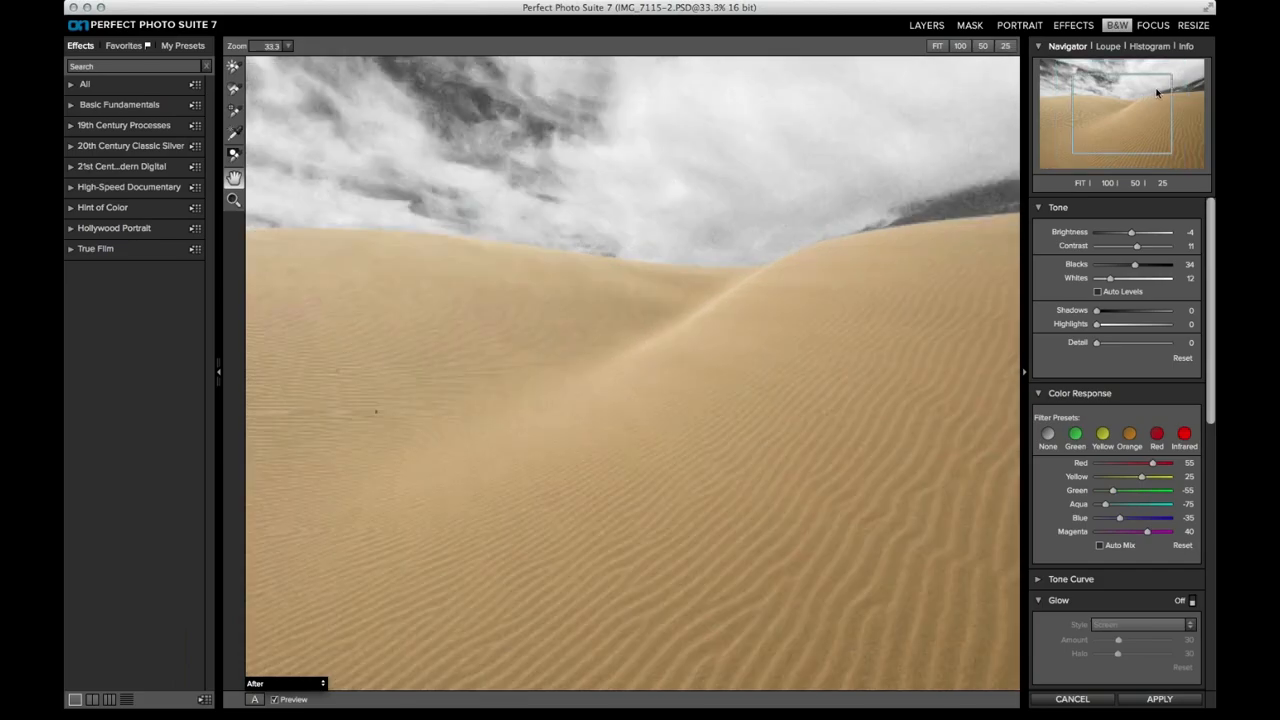
{"action": "left_click_drag", "start_coordinate": [1156, 93], "coordinate": [1182, 77]}
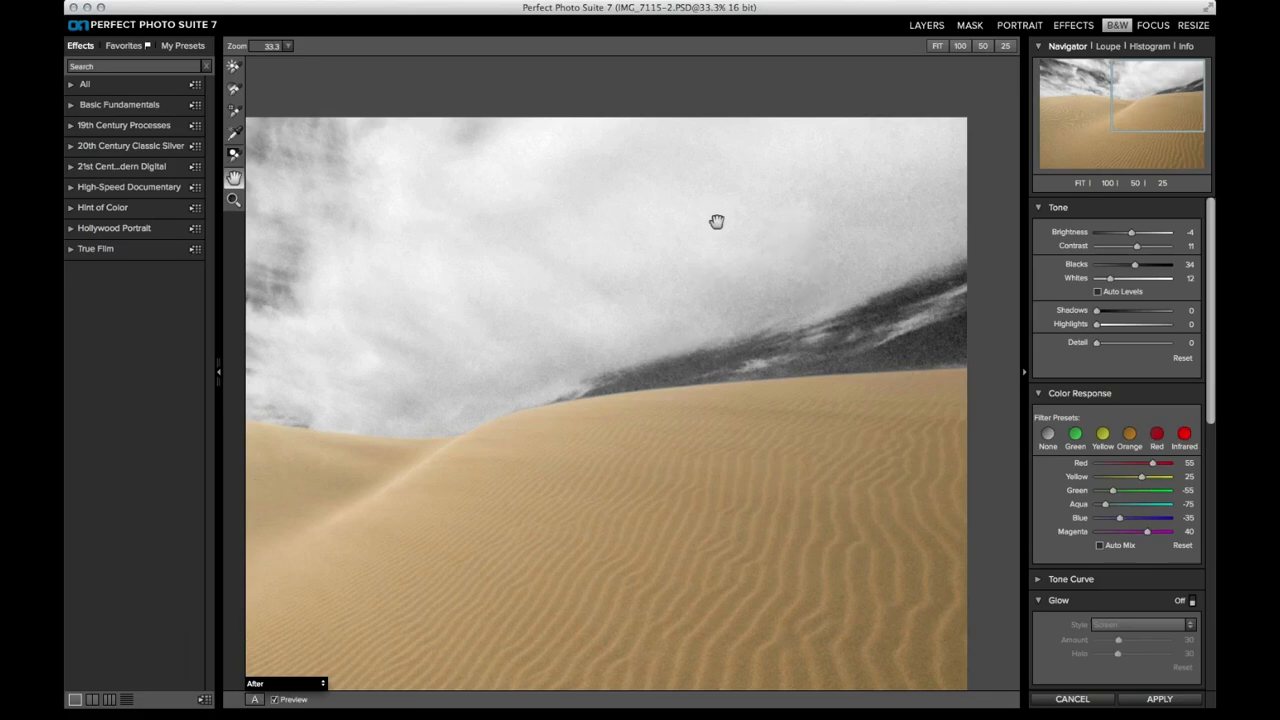
{"action": "double_click", "coordinate": [236, 180]}
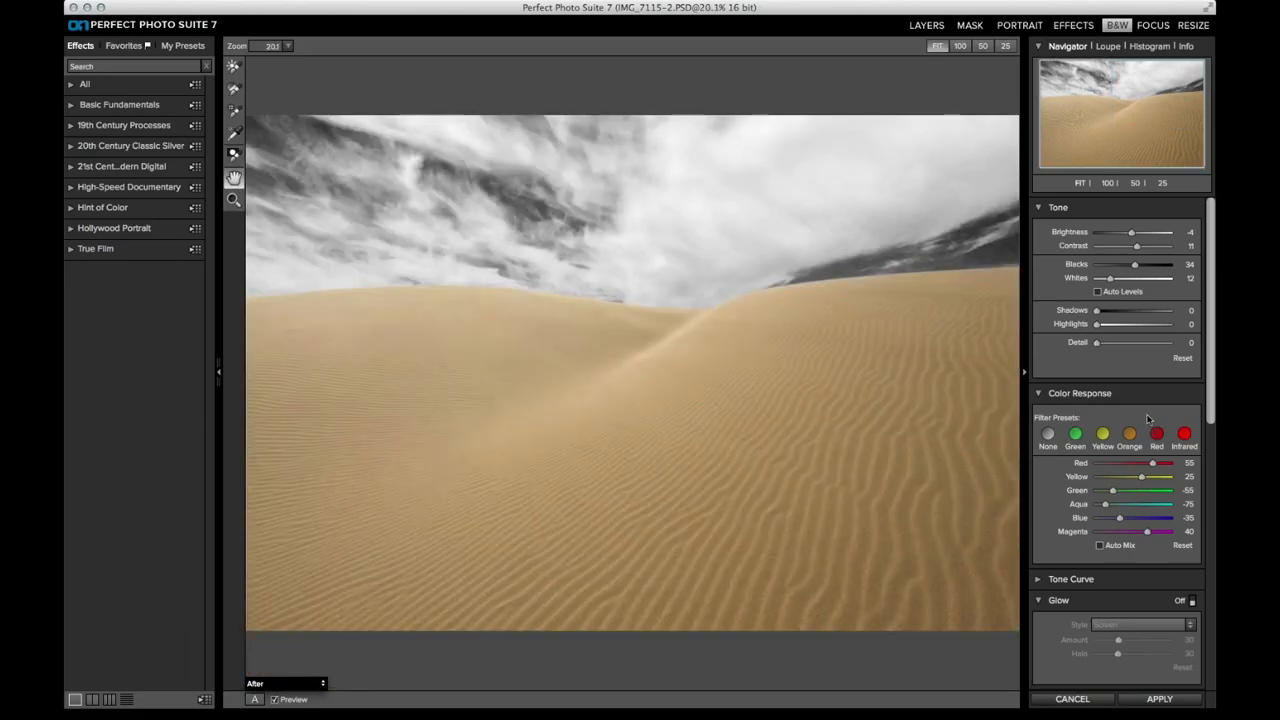
- Turn on Glow for the black-and-white sky with the Screen style and an amount of 43
{"action": "scroll", "coordinate": [1212, 424], "scroll_direction": "down", "scroll_amount": 5}
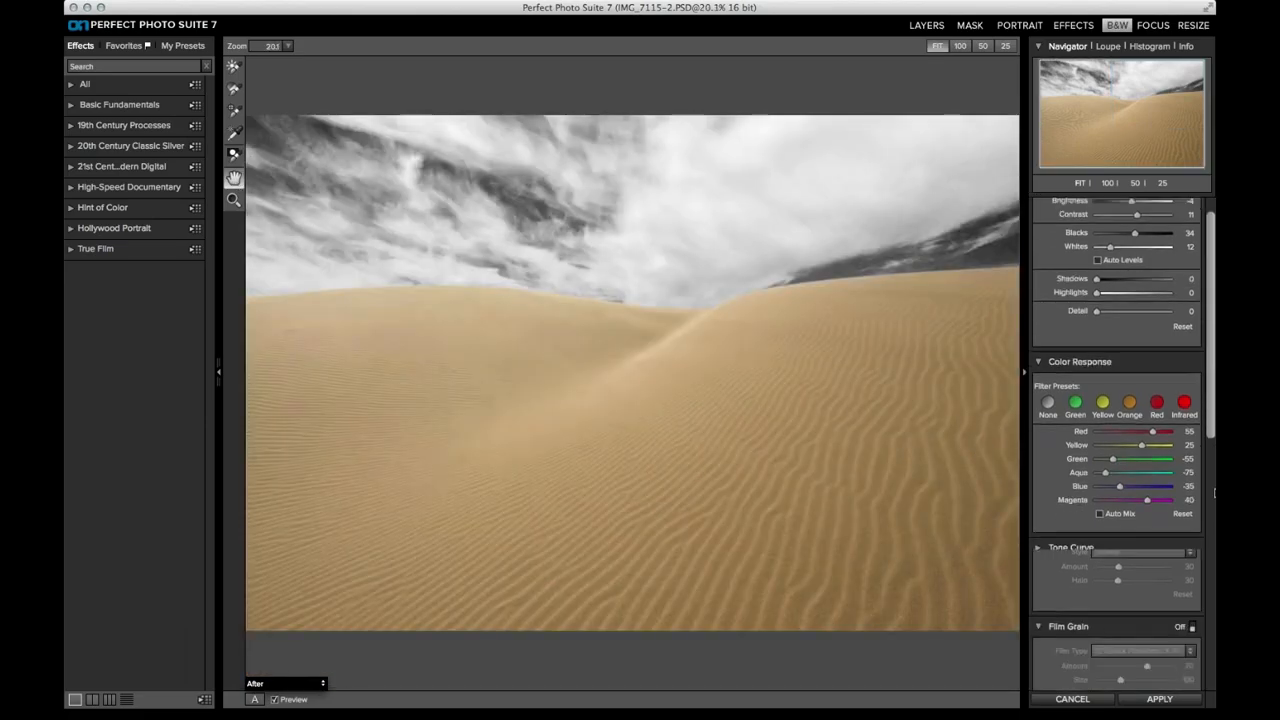
{"action": "left_click", "coordinate": [1191, 430]}
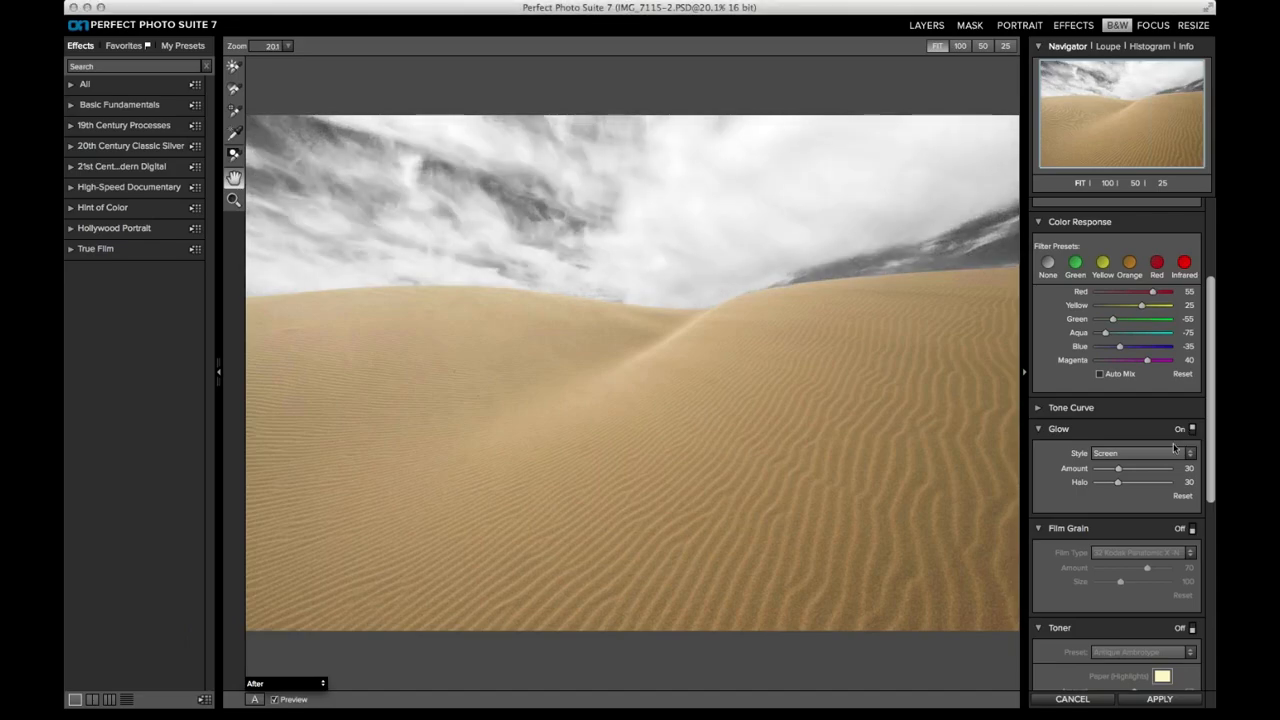
{"action": "left_click", "coordinate": [1113, 456]}
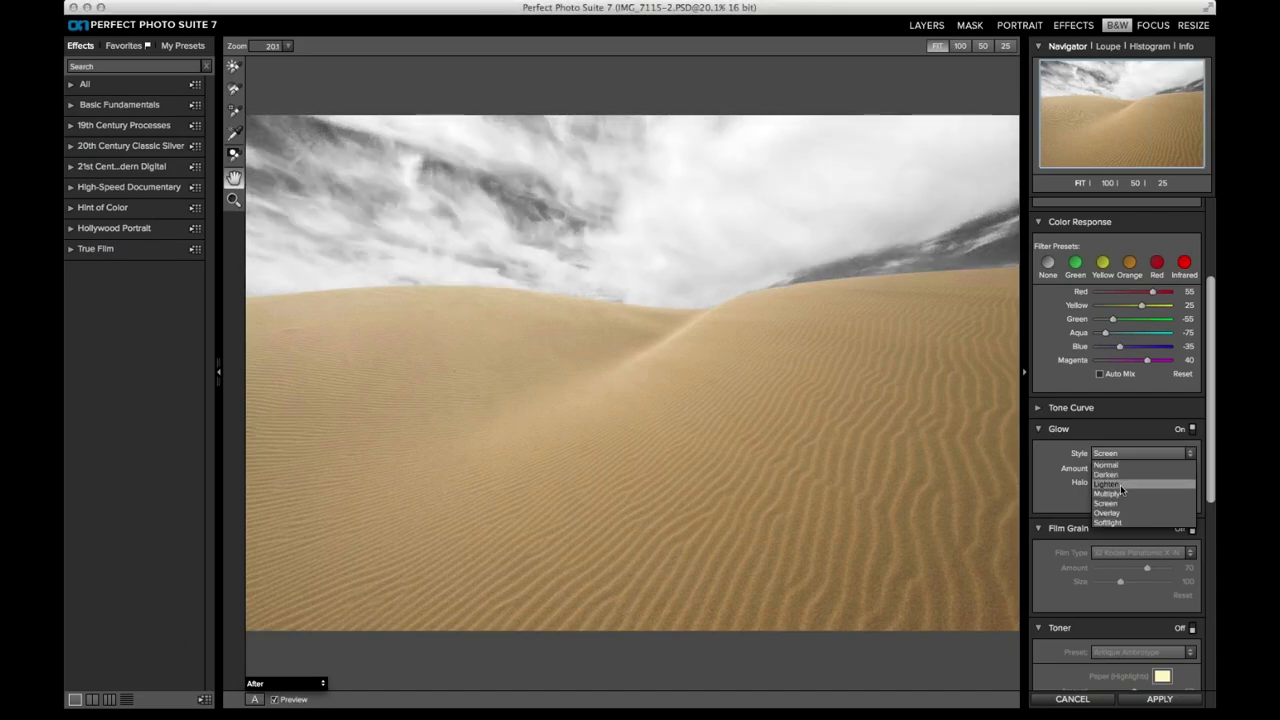
{"action": "left_click", "coordinate": [1123, 500]}
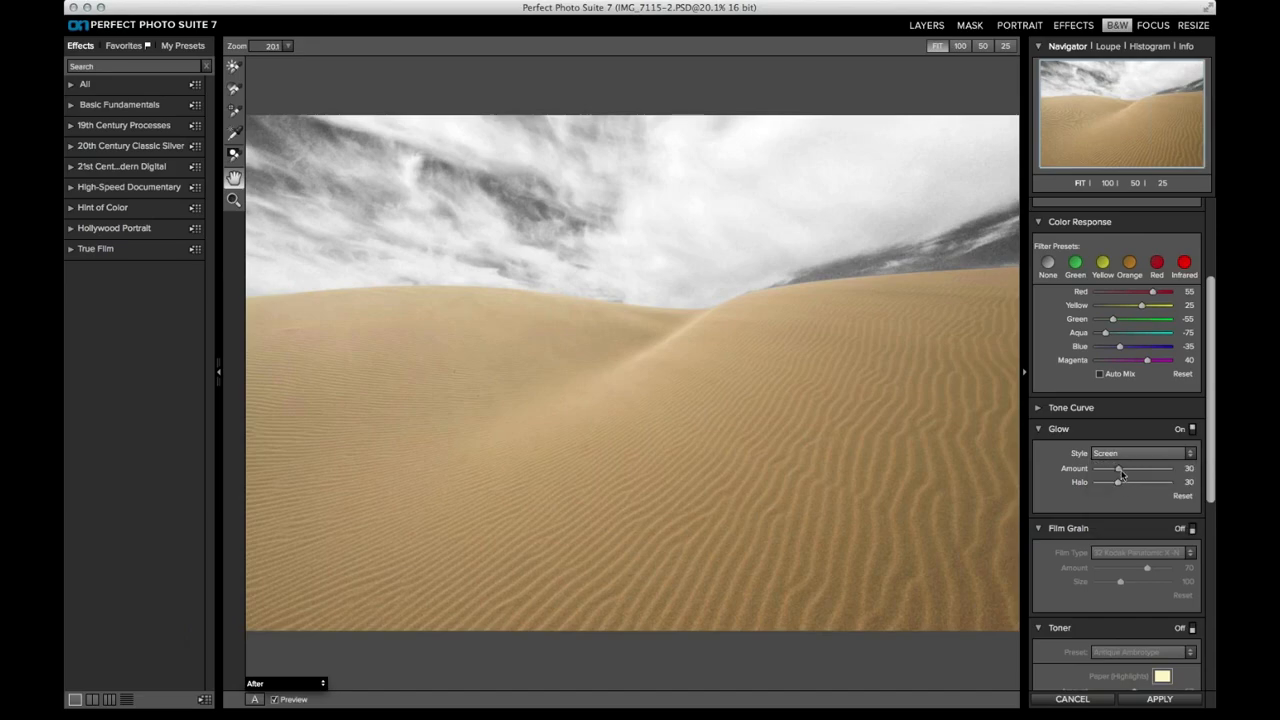
{"action": "left_click_drag", "start_coordinate": [1118, 468], "coordinate": [1128, 471]}
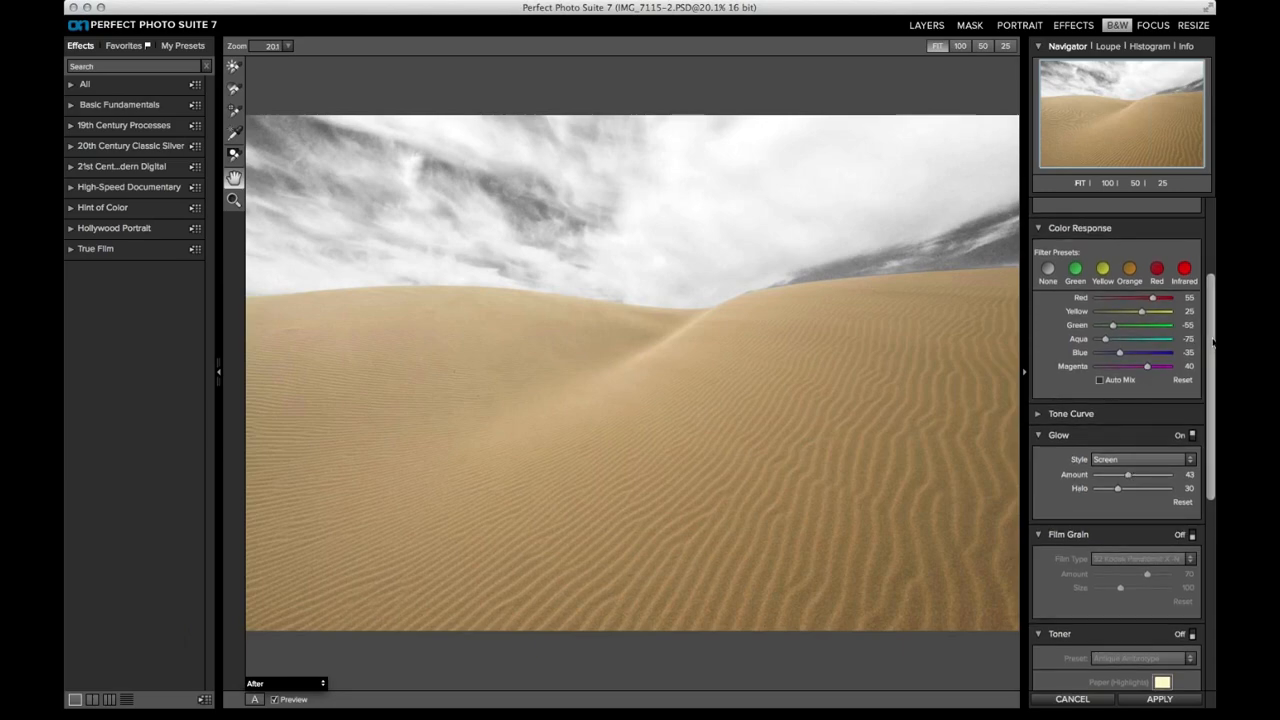
- Darken the black-and-white sky to Brightness -19 and apply the conversion
{"action": "scroll", "coordinate": [1213, 342], "scroll_direction": "up", "scroll_amount": 5}
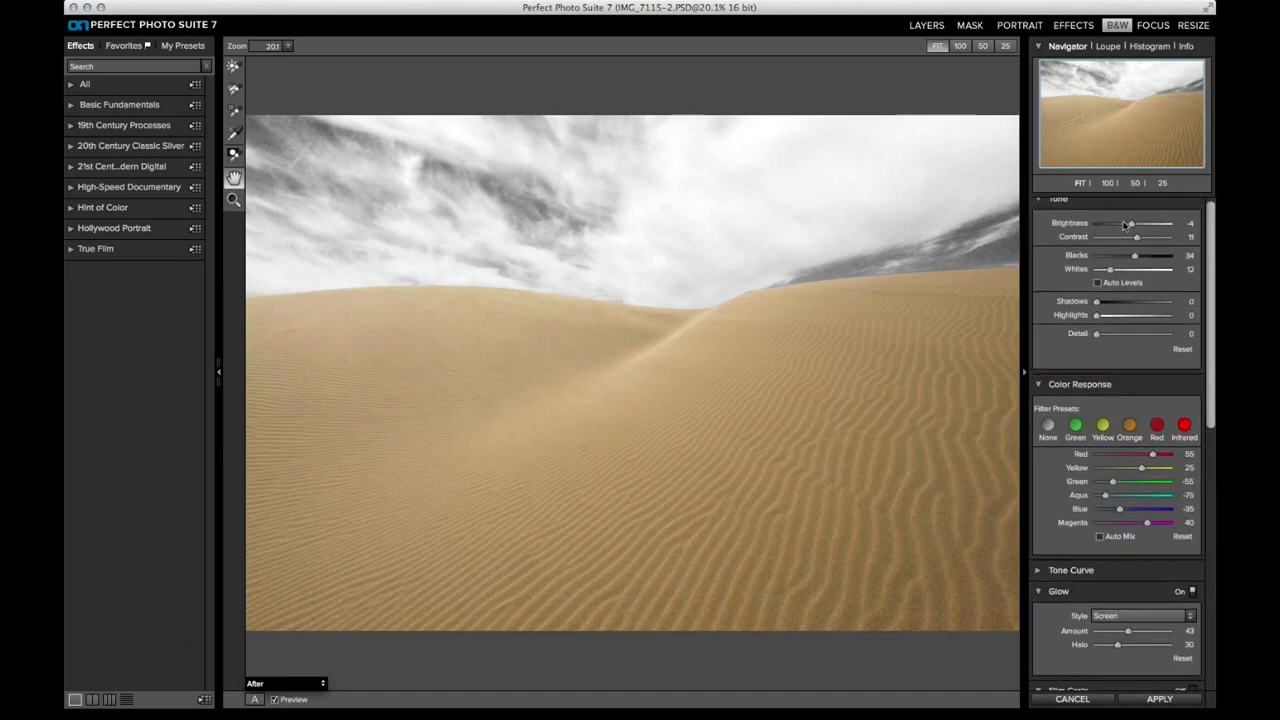
{"action": "left_click", "coordinate": [1124, 224]}
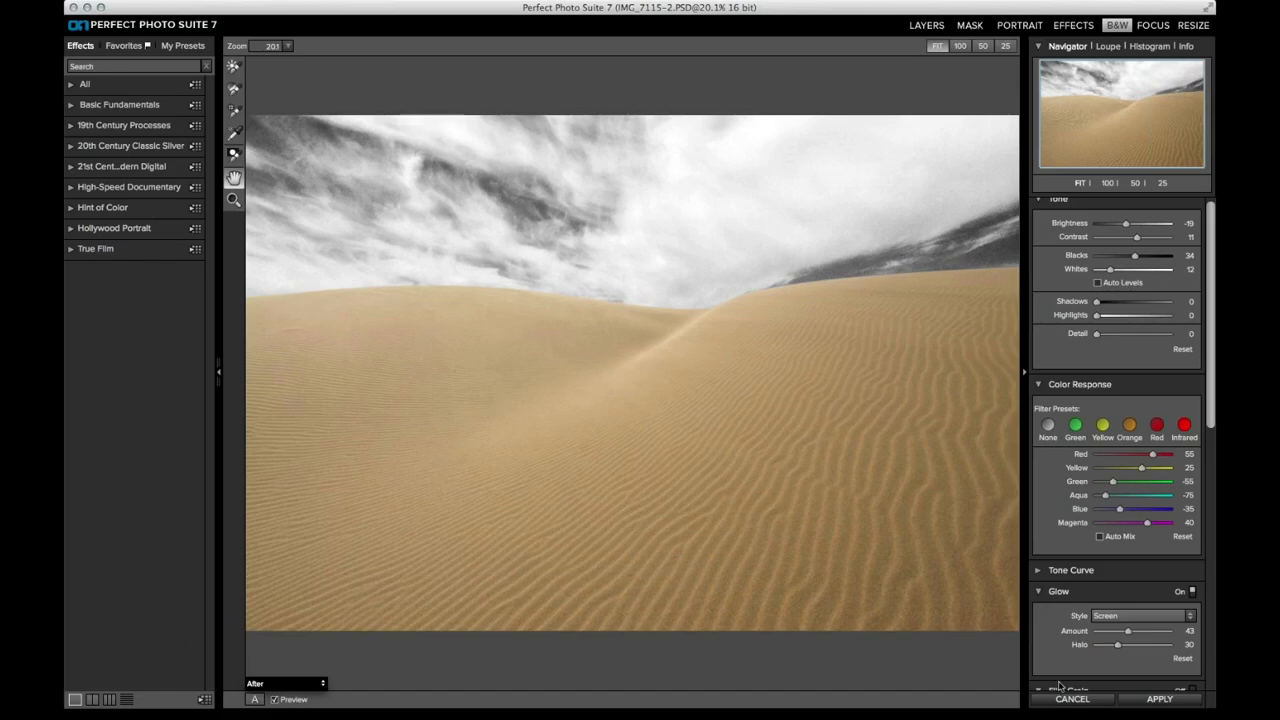
{"action": "left_click", "coordinate": [1160, 699]}
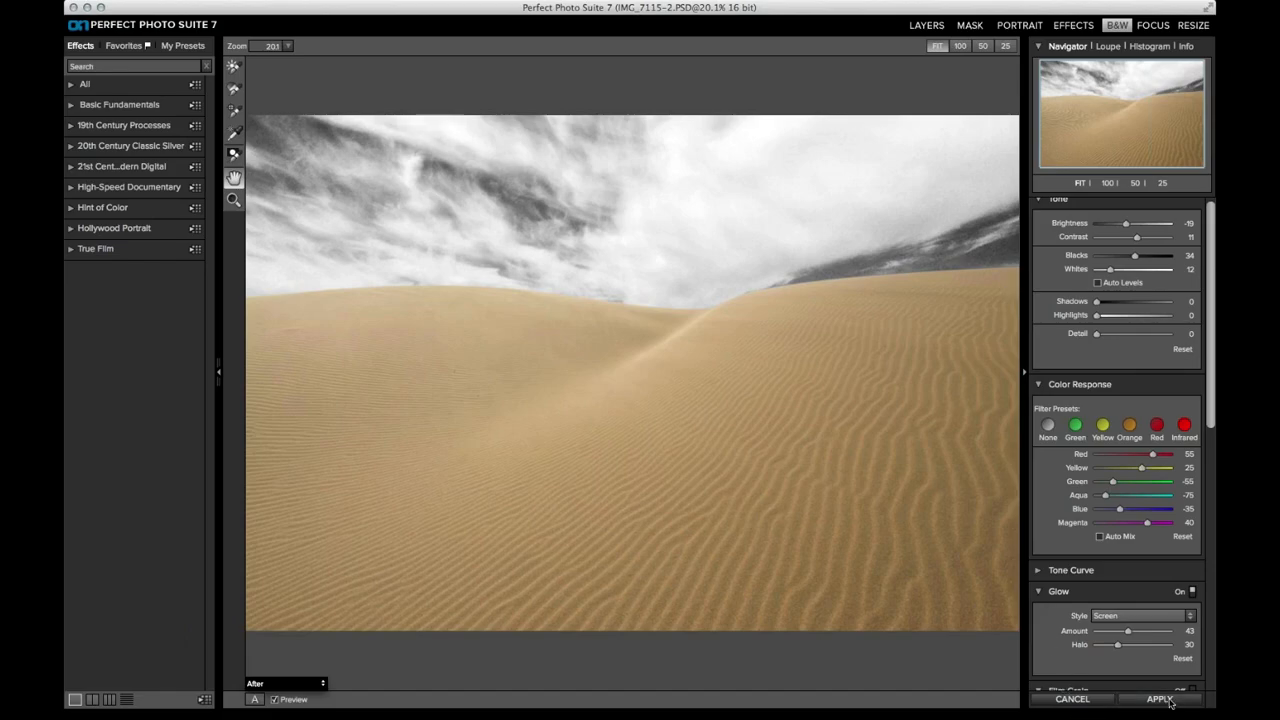
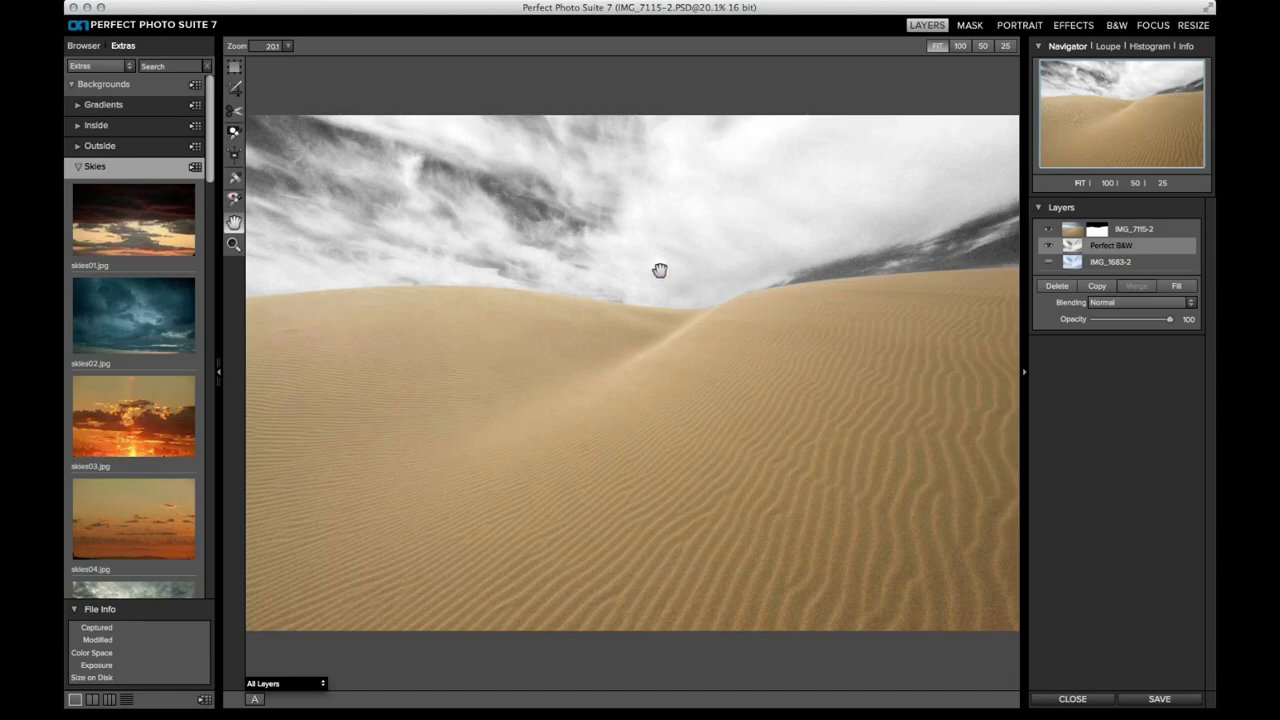
- Hide the Perfect B&W layer in favour of the IMG_1683-2 sky, and lower the IMG_7115-2 dune layer's opacity to 54
{"action": "left_click", "coordinate": [1048, 247]}
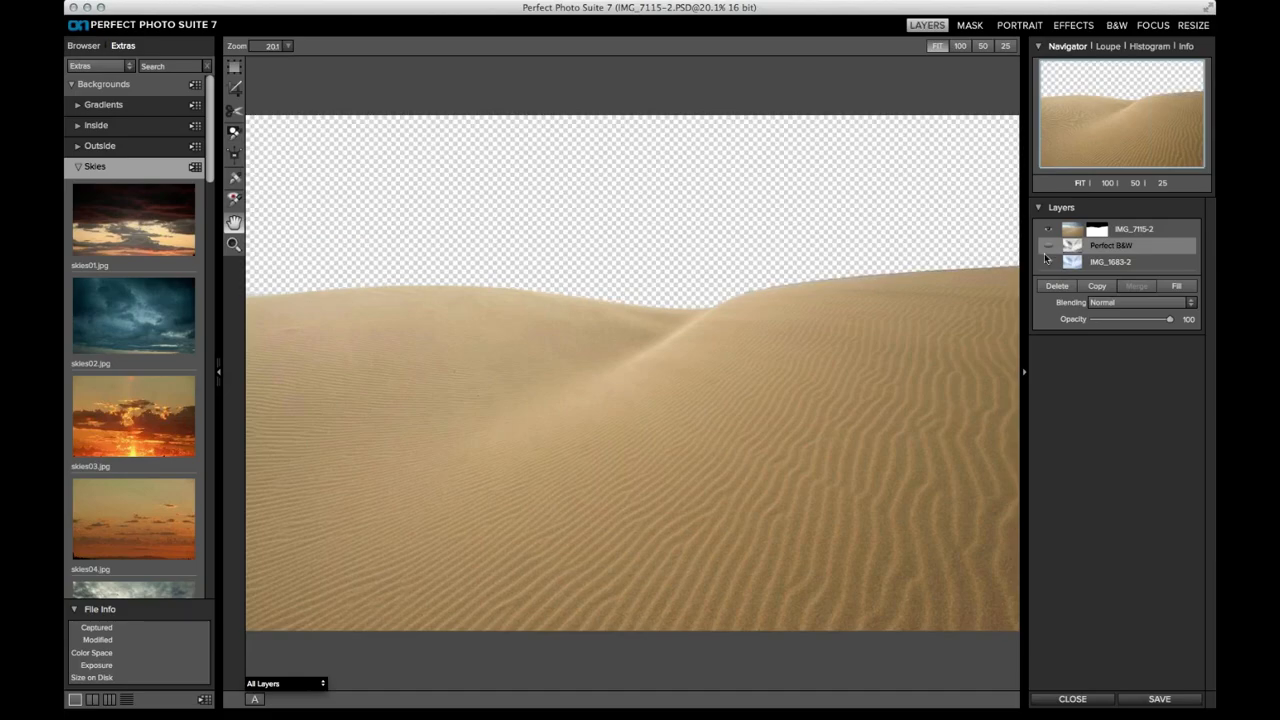
{"action": "left_click", "coordinate": [1048, 261]}
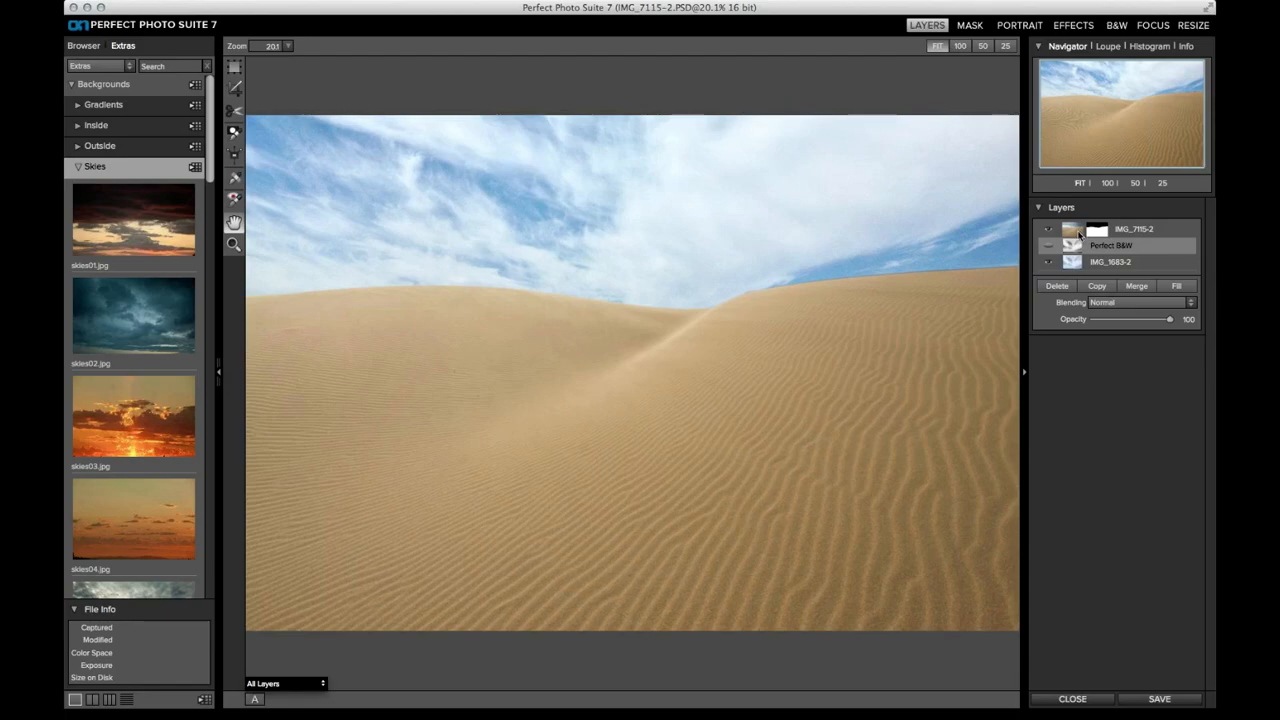
{"action": "left_click", "coordinate": [1070, 232]}
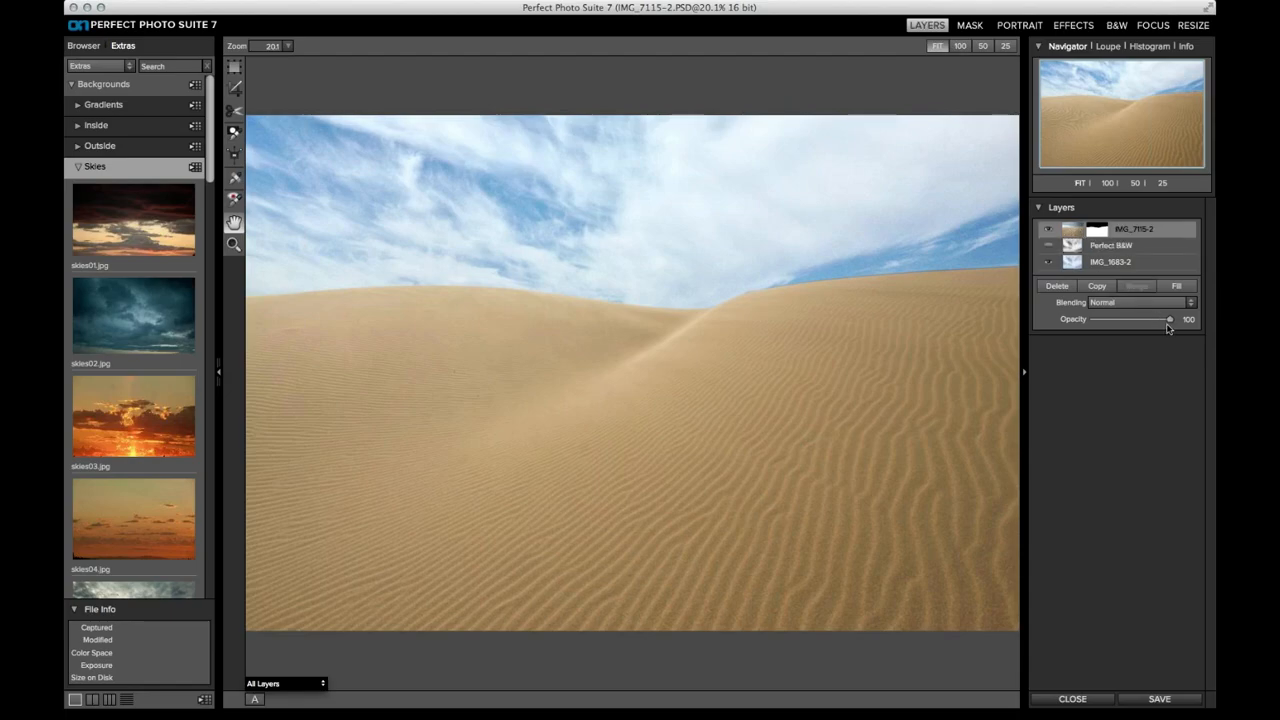
{"action": "left_click_drag", "start_coordinate": [1168, 320], "coordinate": [1134, 320]}
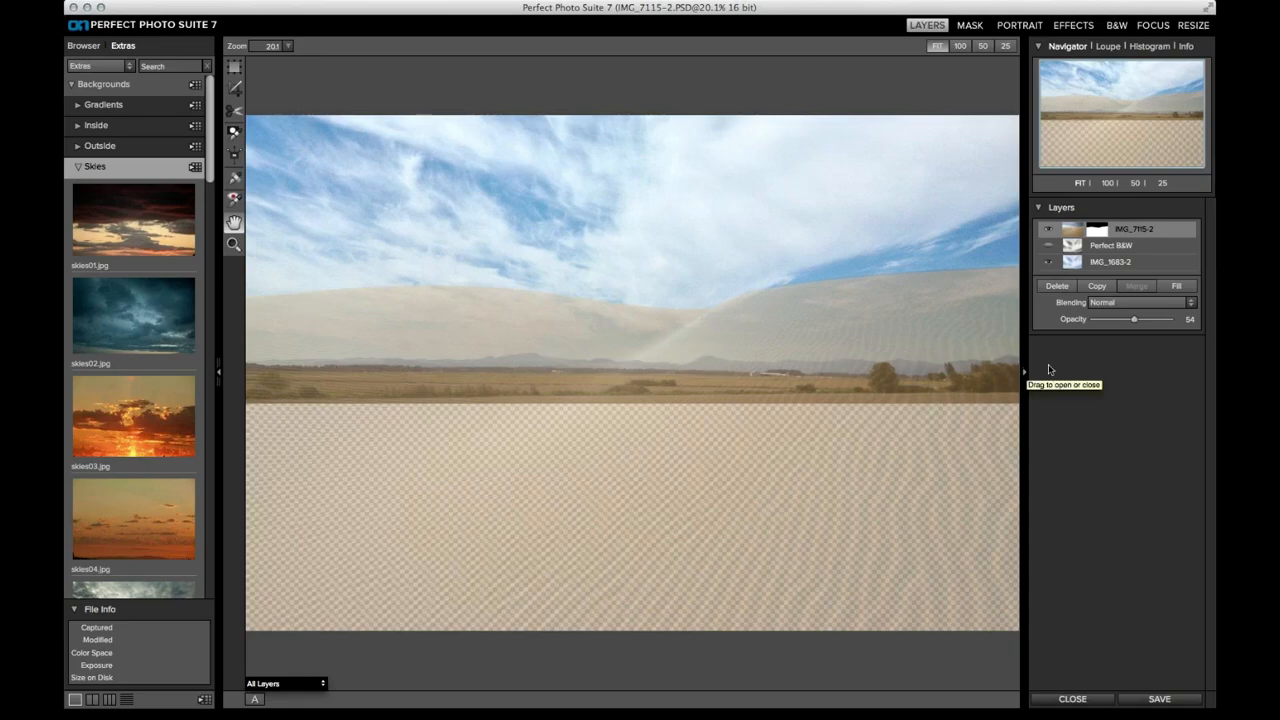
- Move the IMG_1683-2 sky layer higher behind the dunes, apply the transform, and restore the IMG_7115-2 layer's opacity to 100
{"action": "left_click", "coordinate": [1104, 262]}
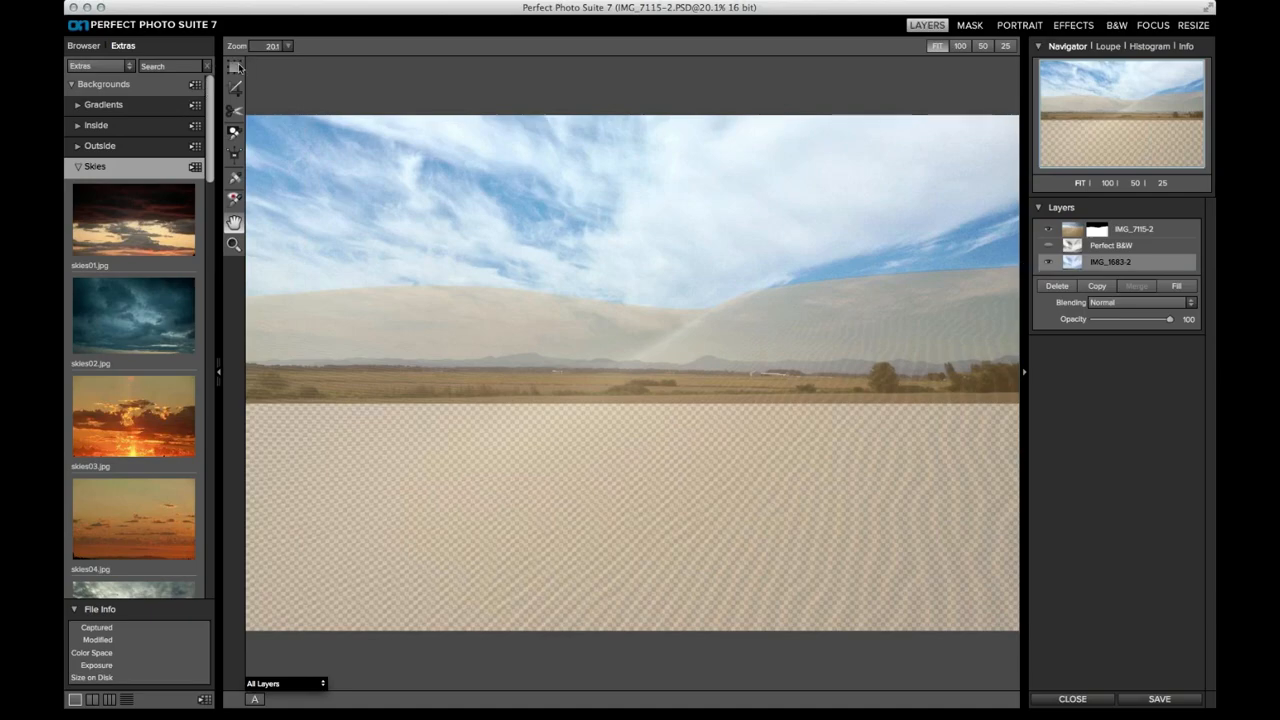
{"action": "left_click", "coordinate": [234, 66]}
{"action": "left_click_drag", "start_coordinate": [471, 197], "coordinate": [480, 163]}
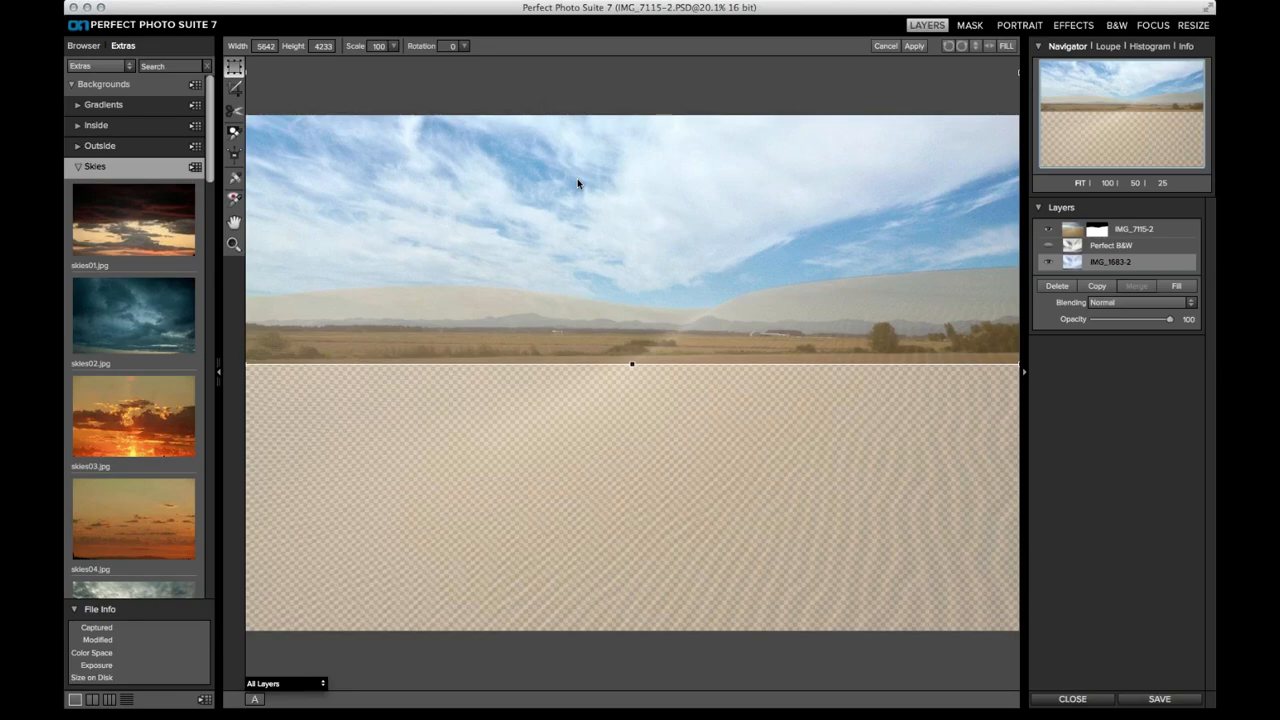
{"action": "left_click", "coordinate": [914, 47]}
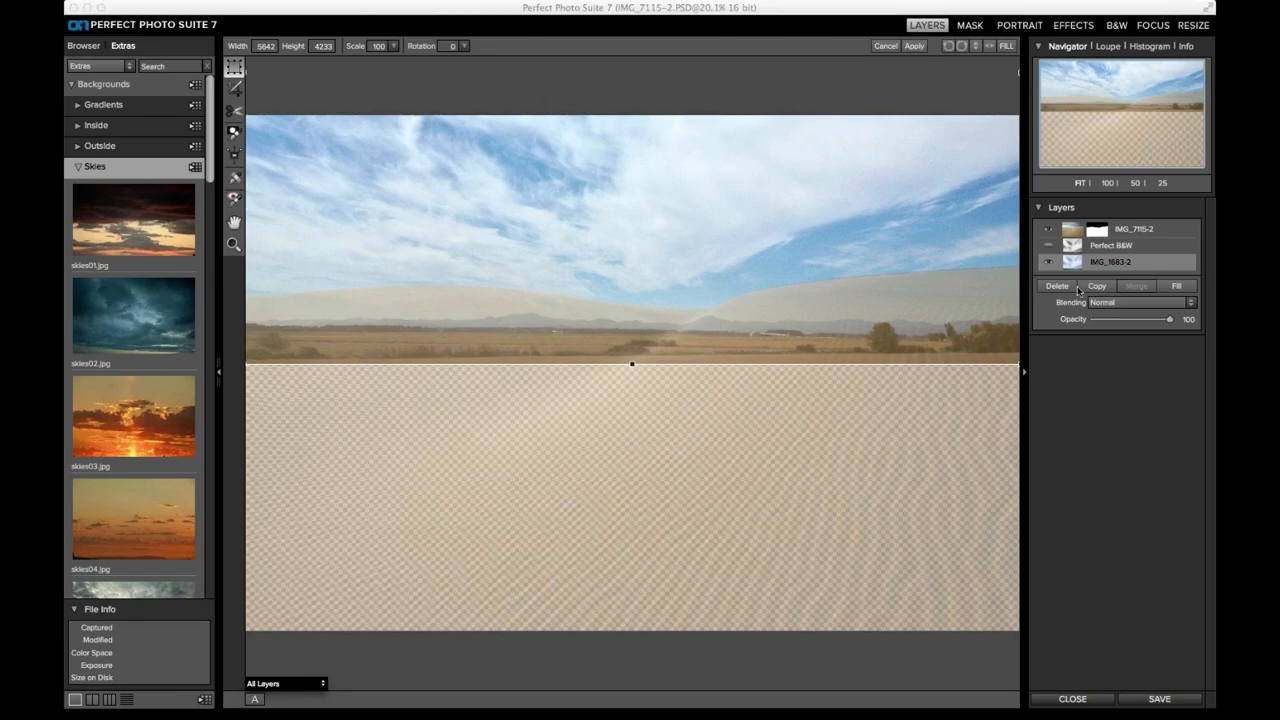
{"action": "left_click", "coordinate": [1085, 232]}
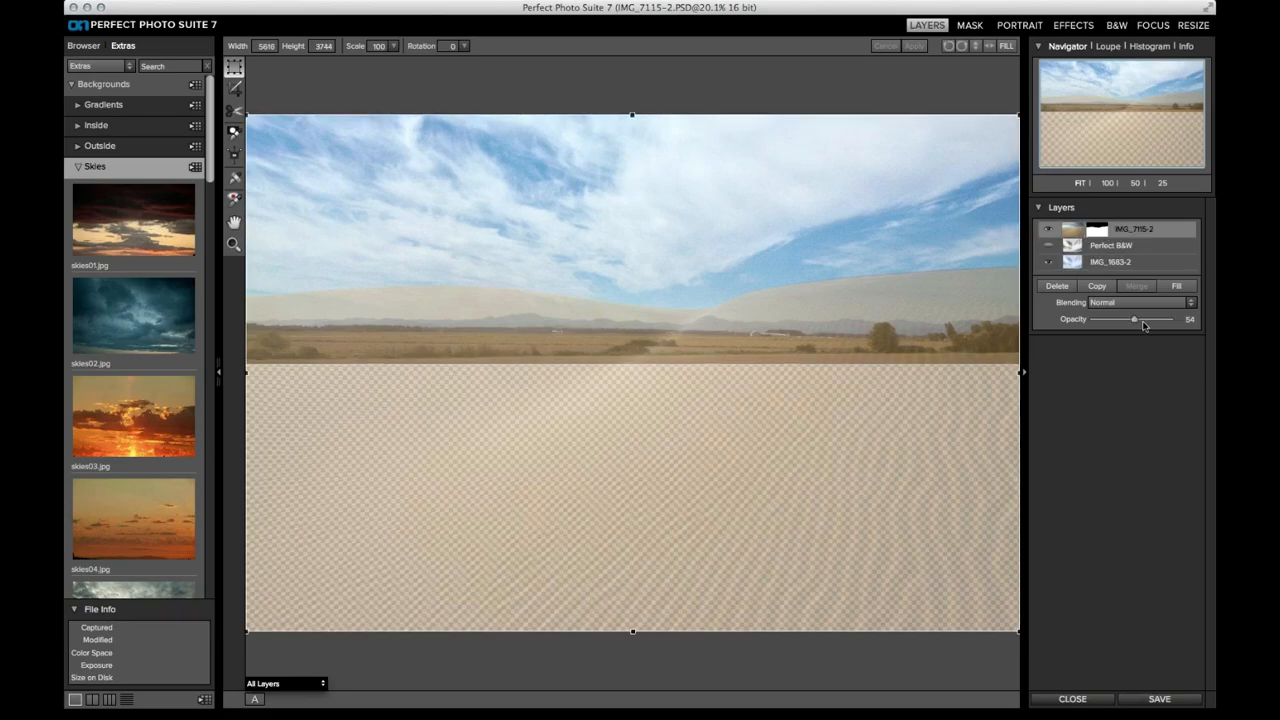
{"action": "left_click_drag", "start_coordinate": [1134, 319], "coordinate": [1172, 319]}
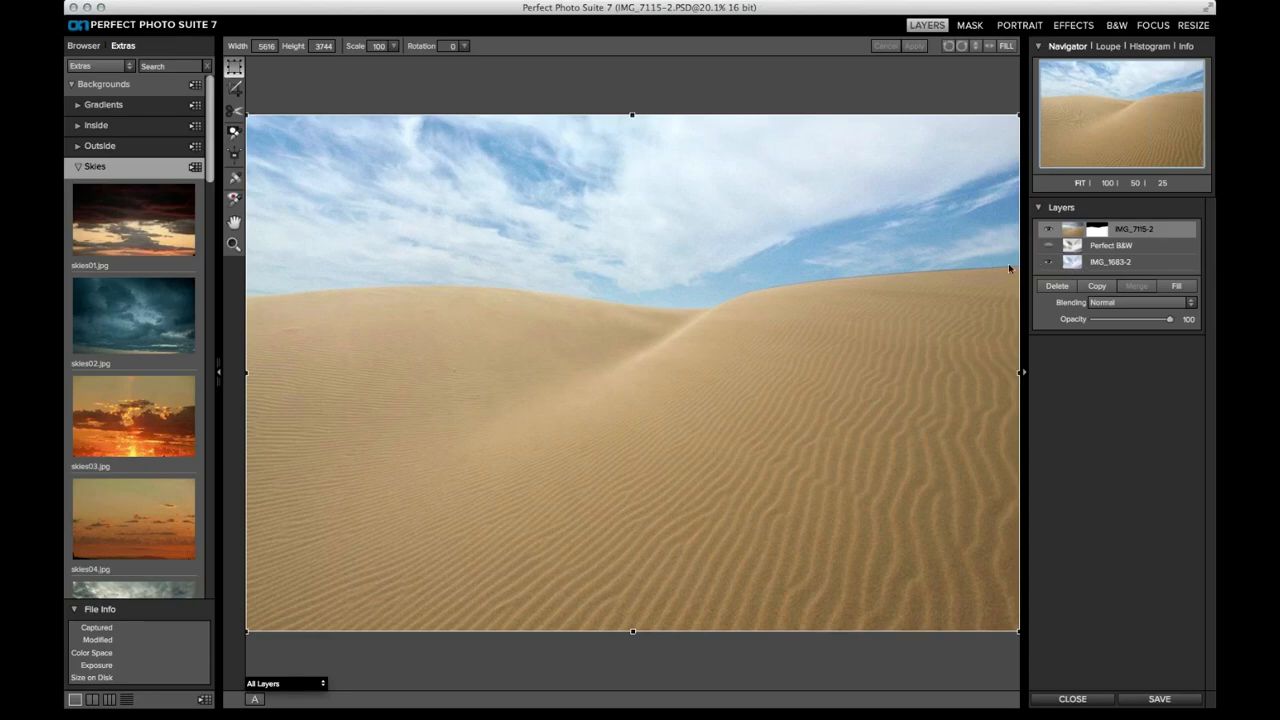
{"action": "left_click", "coordinate": [1104, 267]}
{"action": "left_click", "coordinate": [1104, 264]}
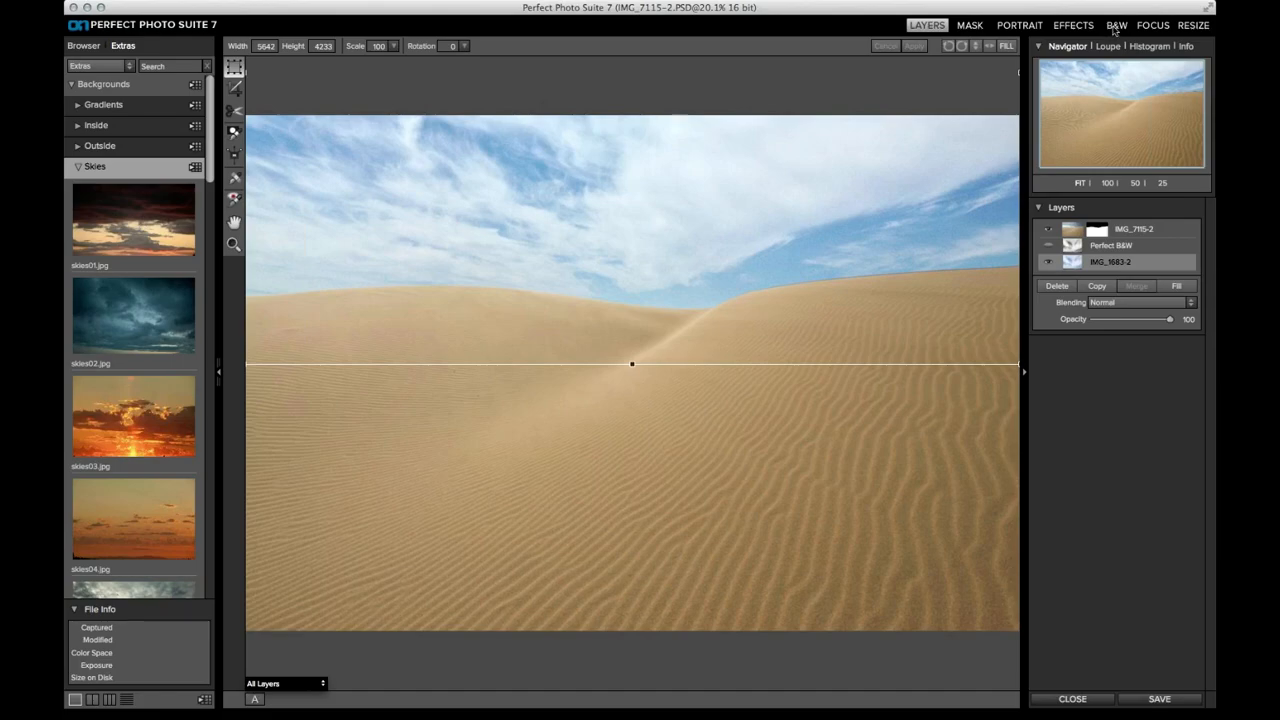
{"action": "left_click", "coordinate": [1114, 31]}
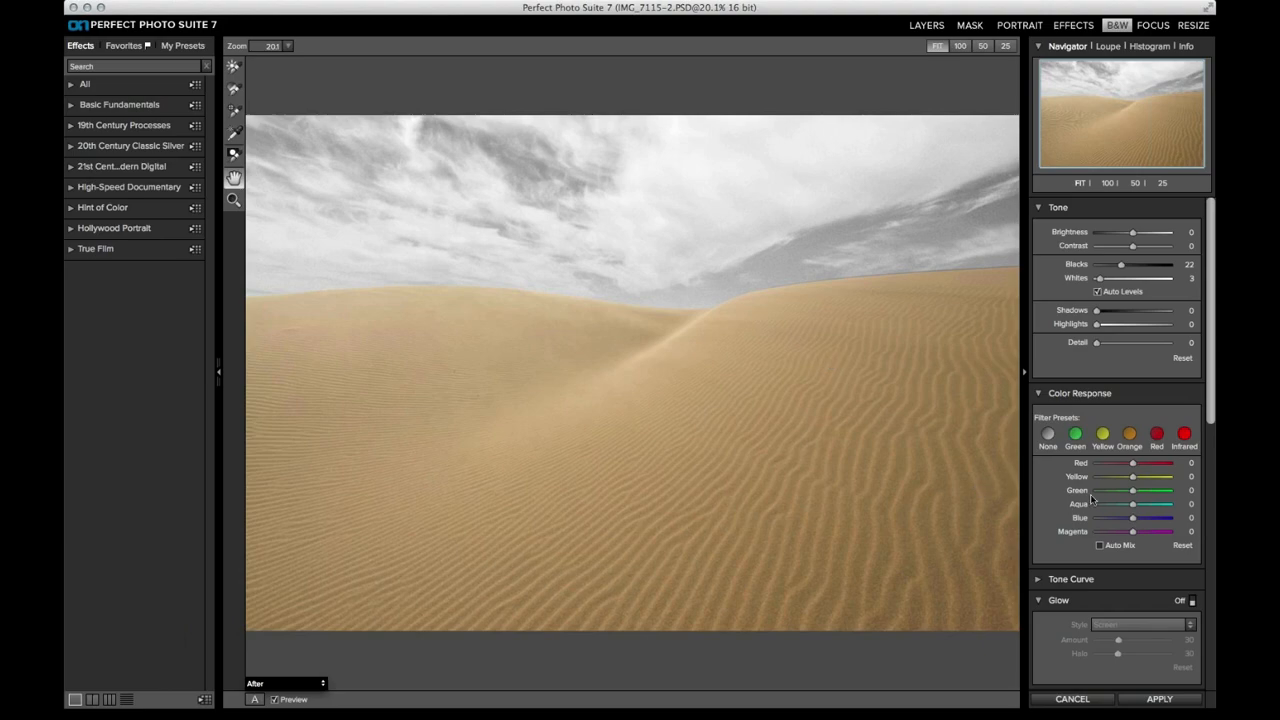
{"action": "left_click", "coordinate": [1072, 699]}
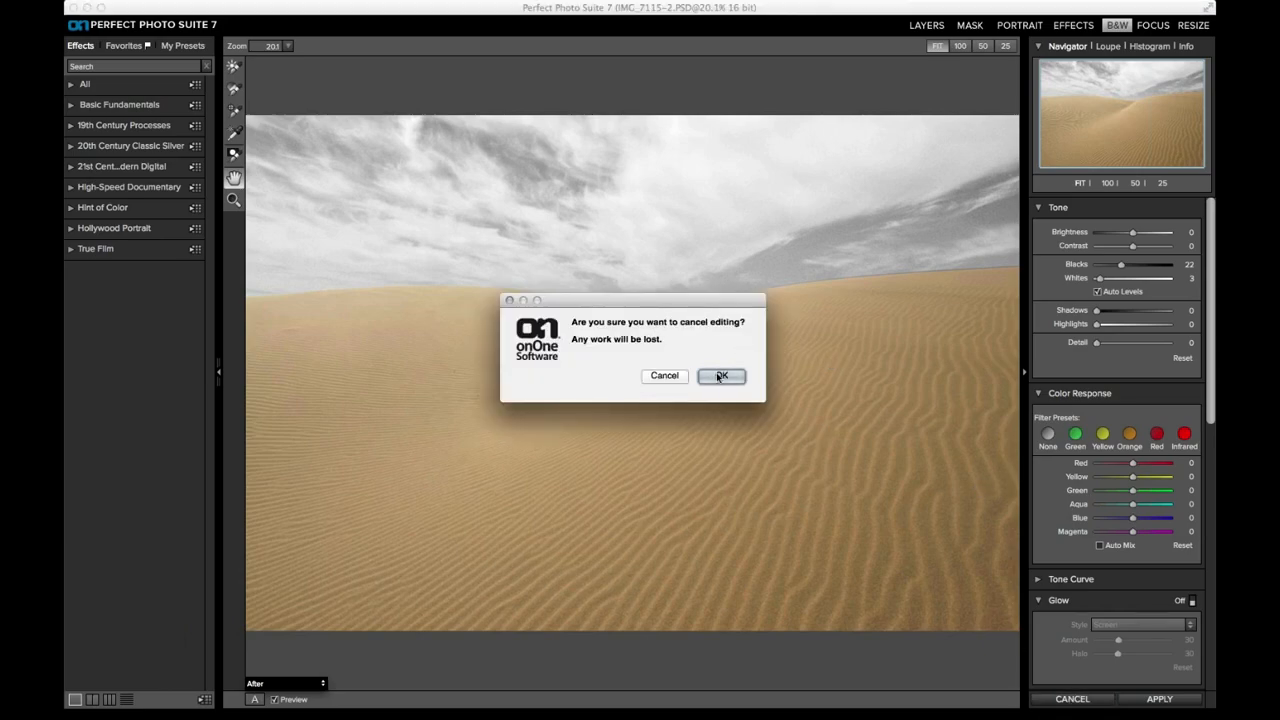
{"action": "left_click", "coordinate": [721, 375]}
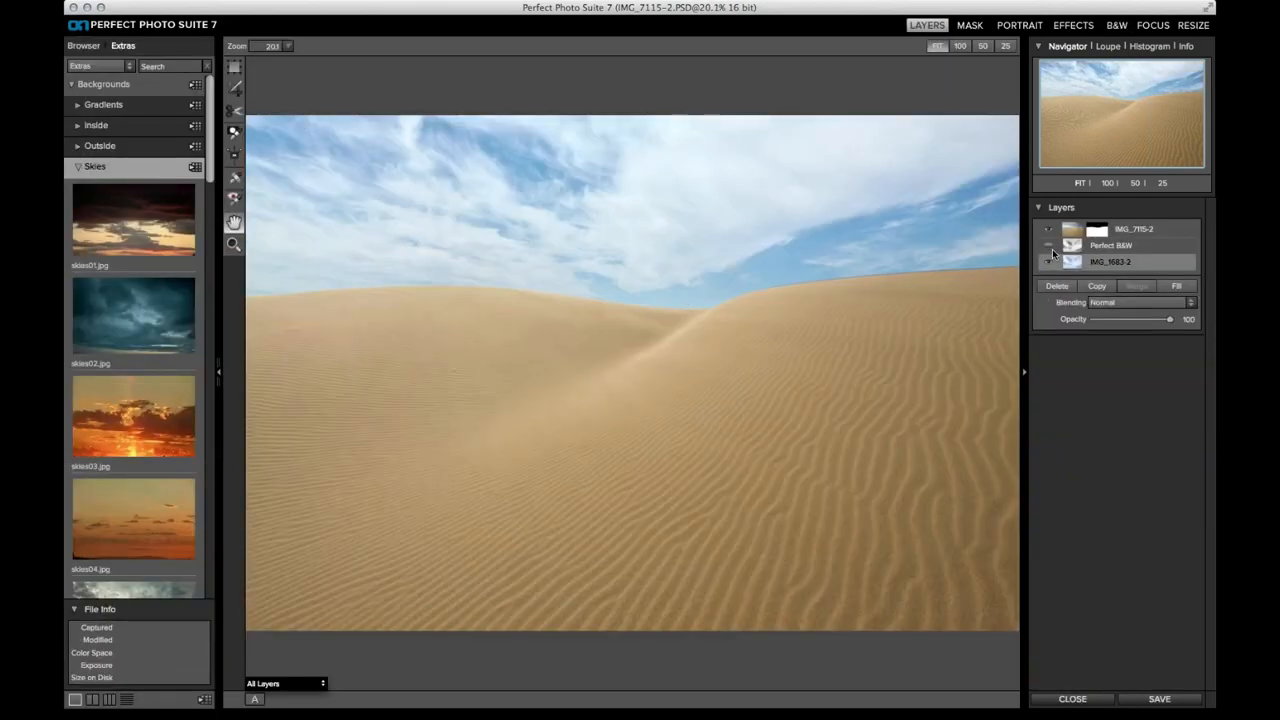
- Show the Perfect B&W sky layer, and convert the IMG_7115-2 dune layer to black and white with Detail 28
{"action": "left_click", "coordinate": [1048, 246]}
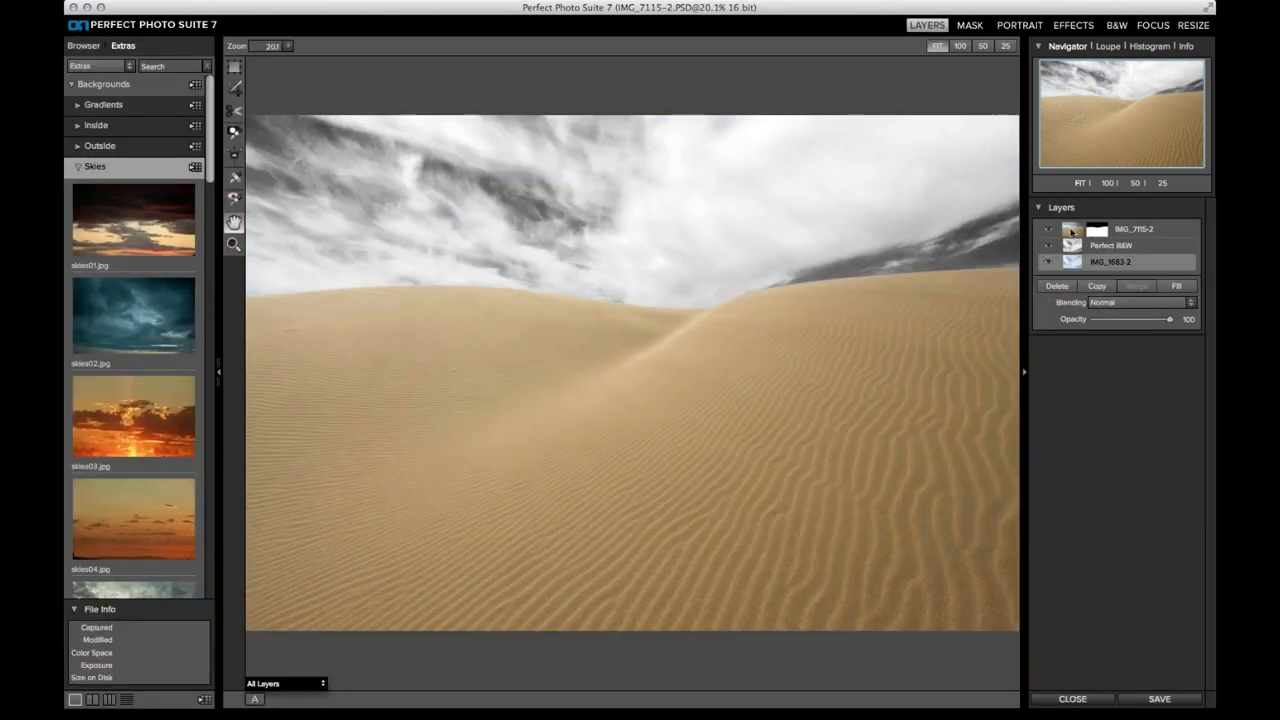
{"action": "left_click", "coordinate": [1071, 231]}
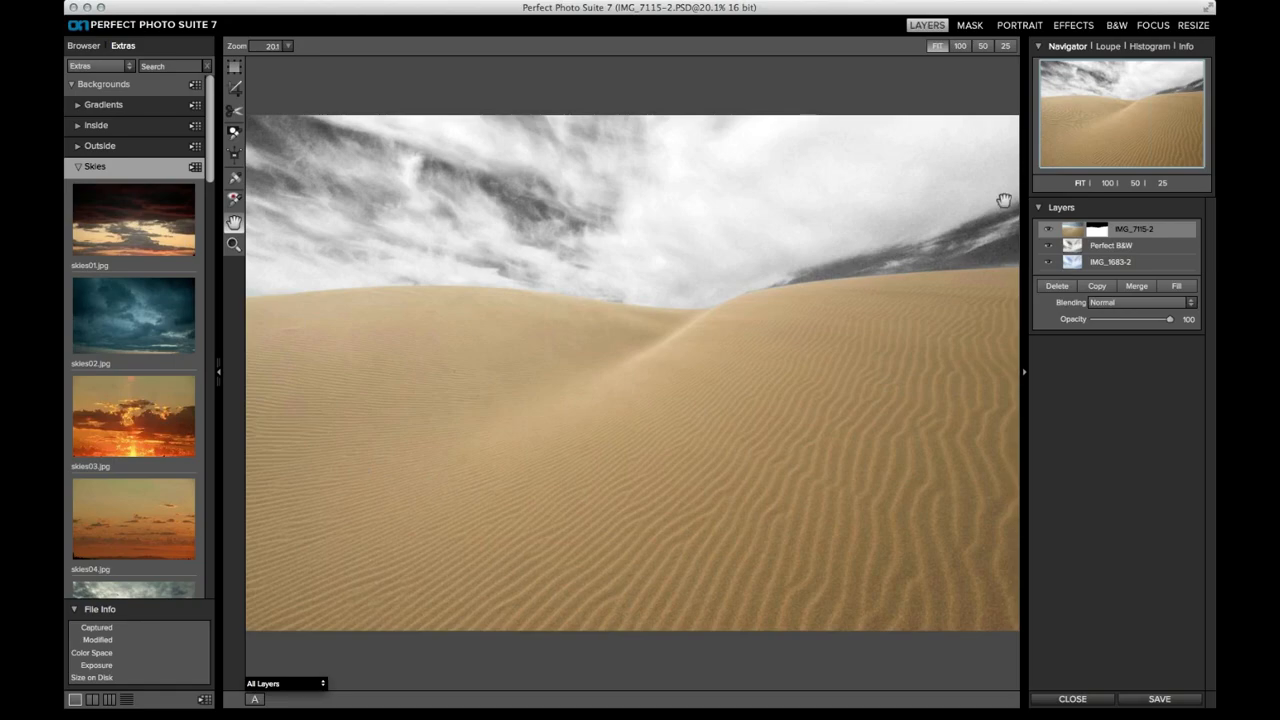
{"action": "left_click", "coordinate": [1118, 27]}
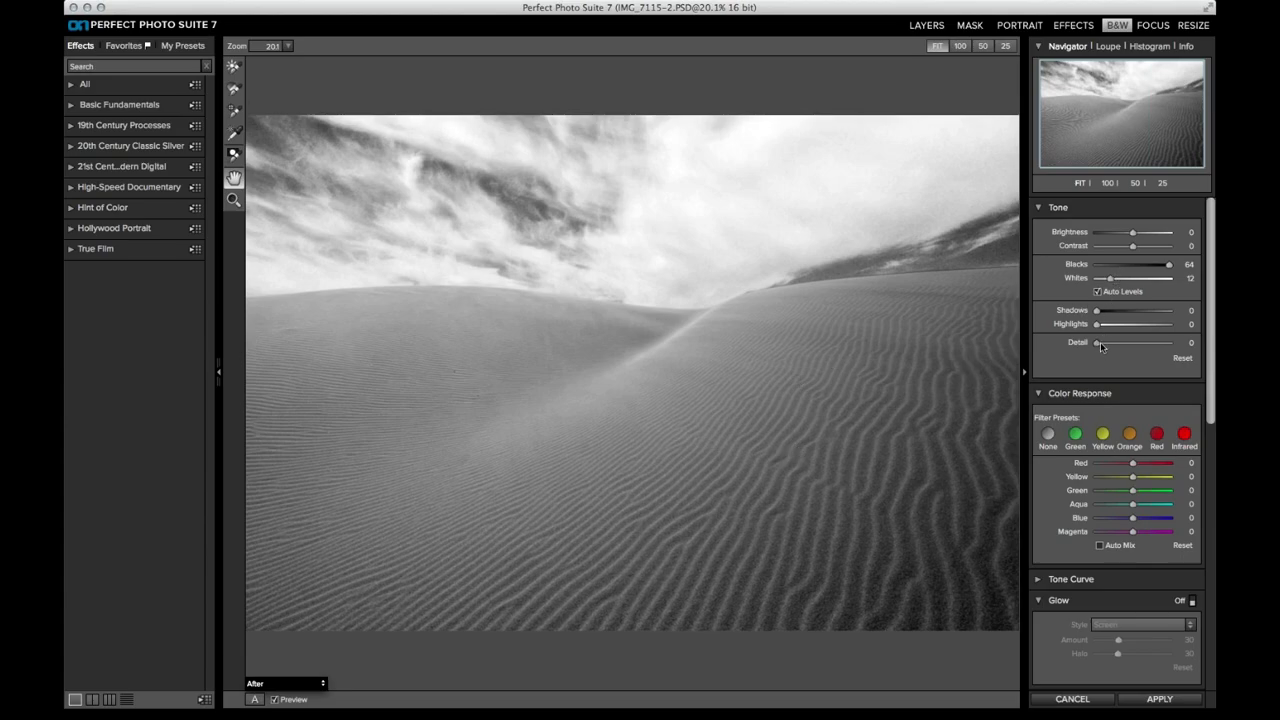
{"action": "left_click_drag", "start_coordinate": [1109, 342], "coordinate": [1117, 345]}
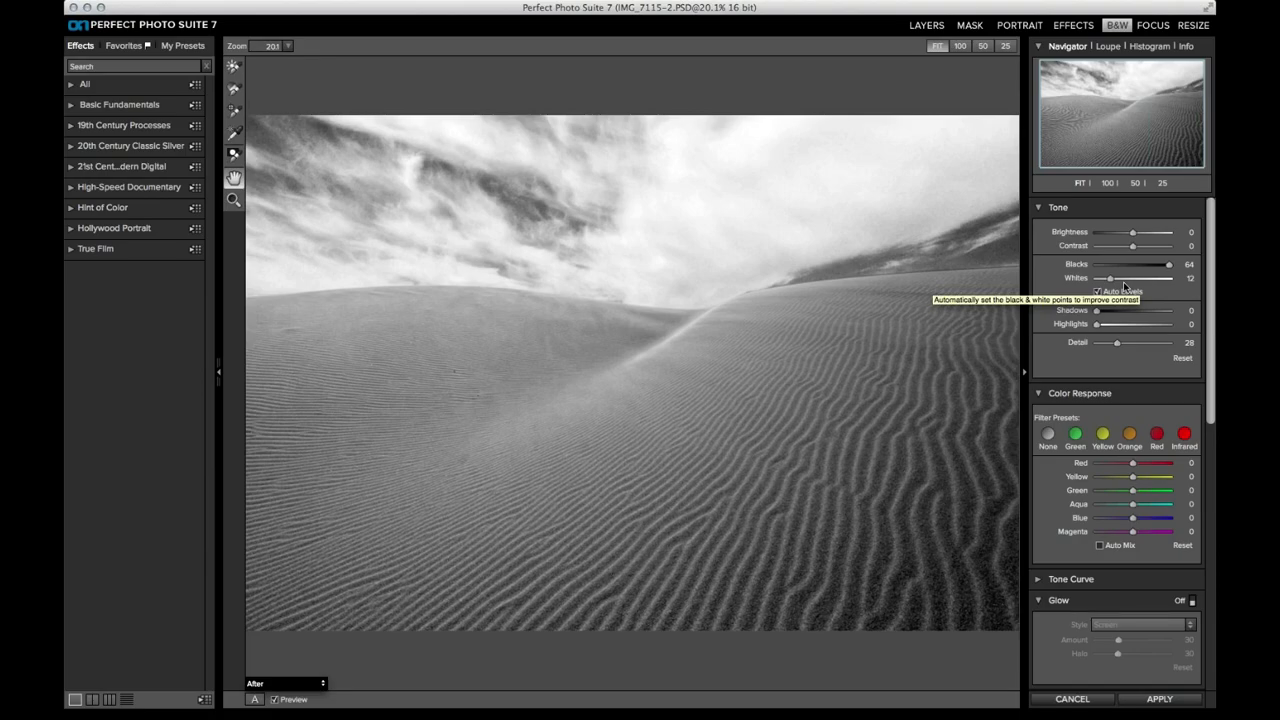
- Turn off Auto Levels for the dunes and set Blacks and Whites to 0 and Contrast to 17
{"action": "left_click", "coordinate": [1098, 291]}
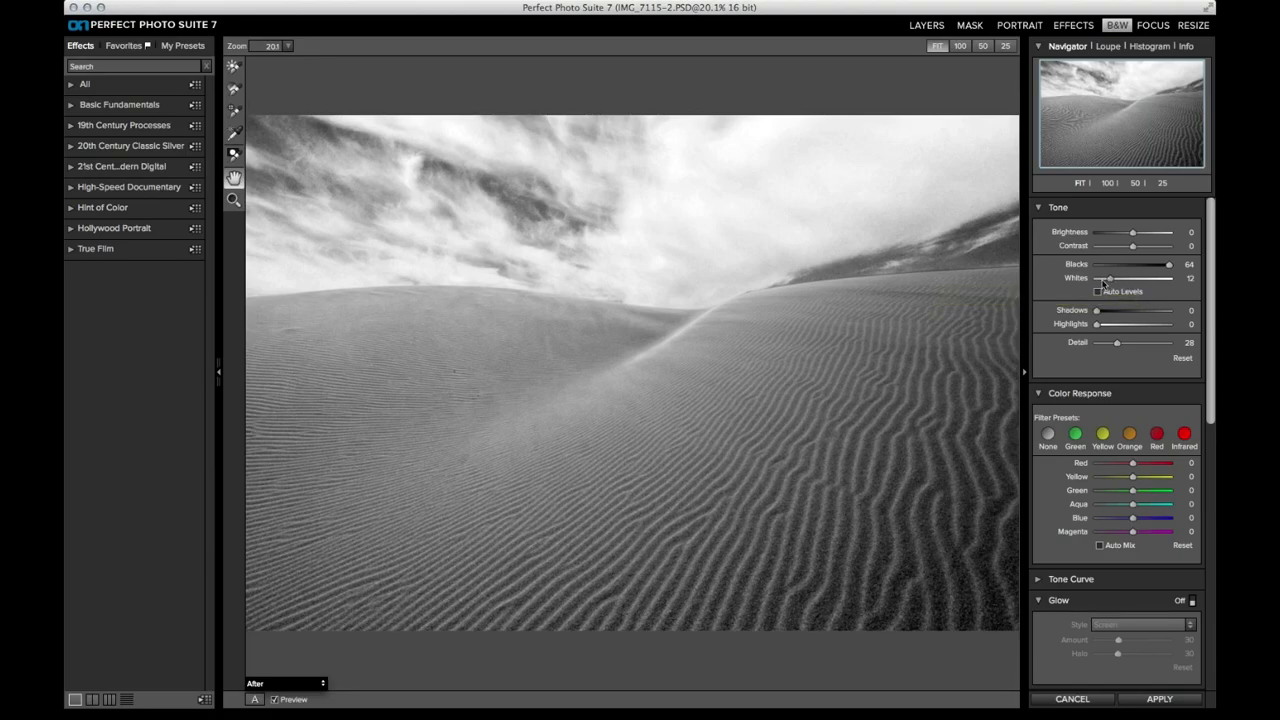
{"action": "left_click_drag", "start_coordinate": [1168, 265], "coordinate": [1057, 271]}
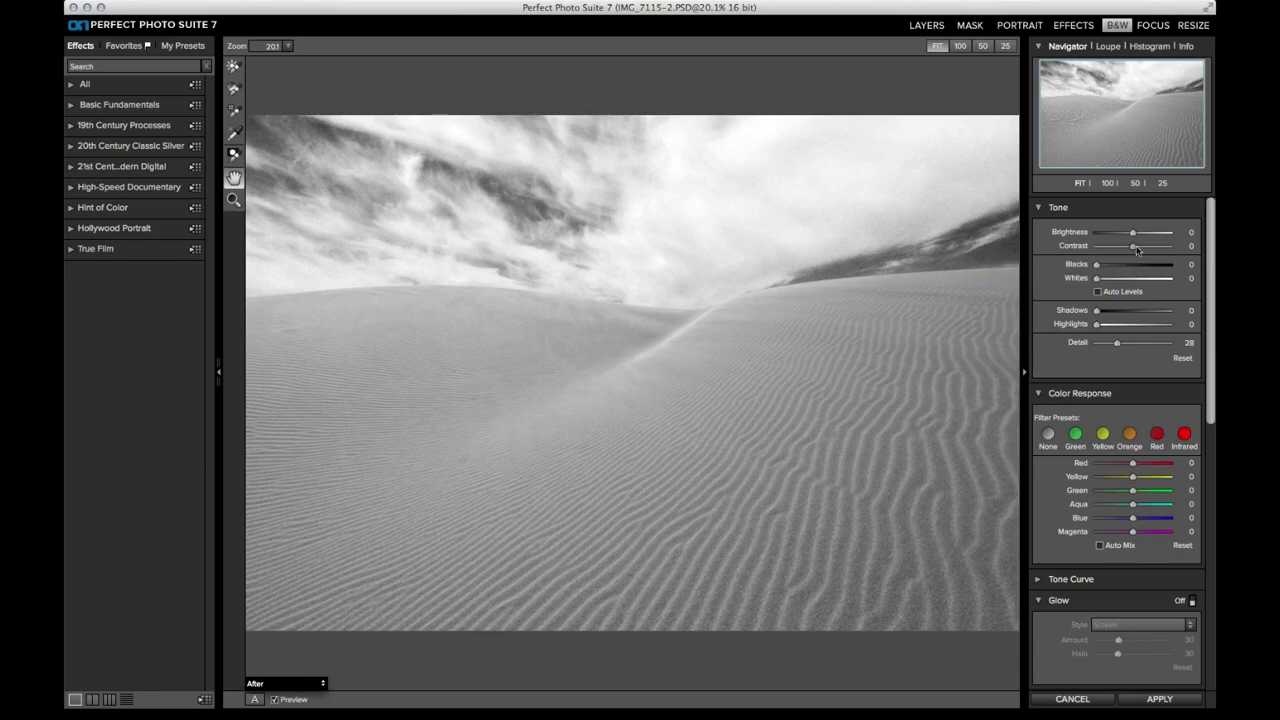
{"action": "left_click_drag", "start_coordinate": [1137, 245], "coordinate": [1138, 246]}
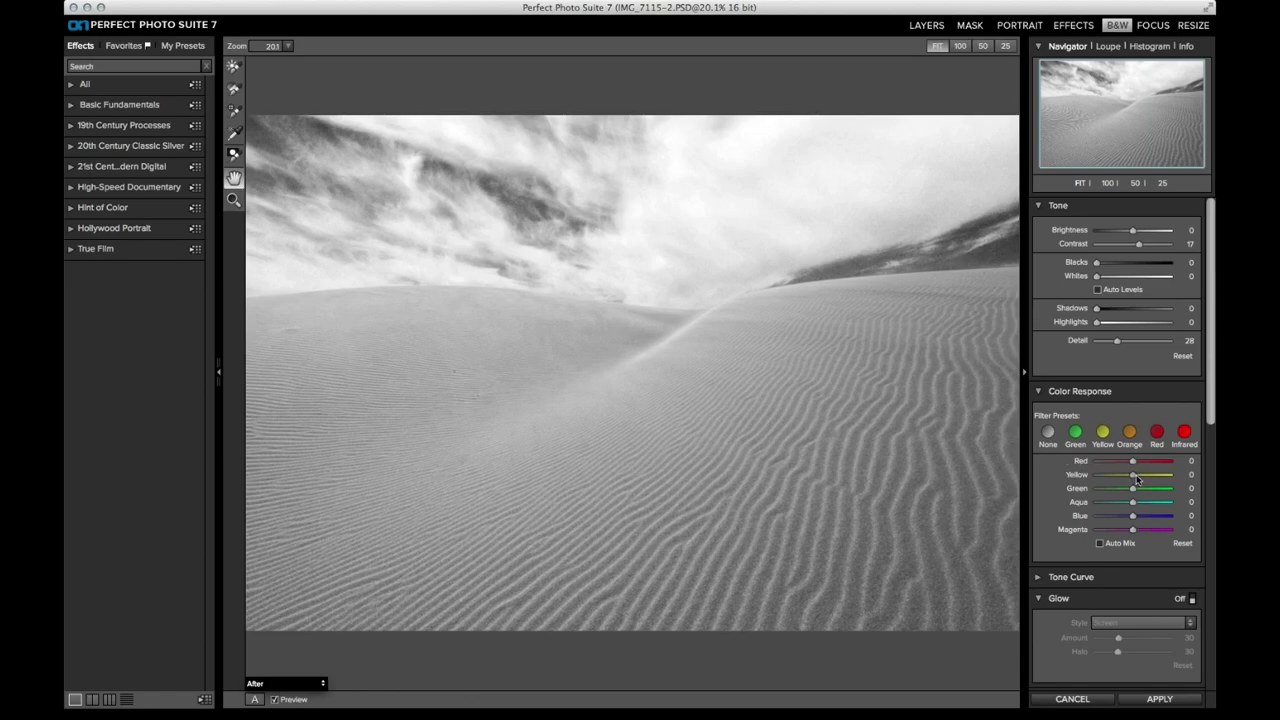
- Raise the dunes' Yellow color response to 26 and apply the black and white conversion
{"action": "left_click_drag", "start_coordinate": [1138, 475], "coordinate": [1142, 479]}
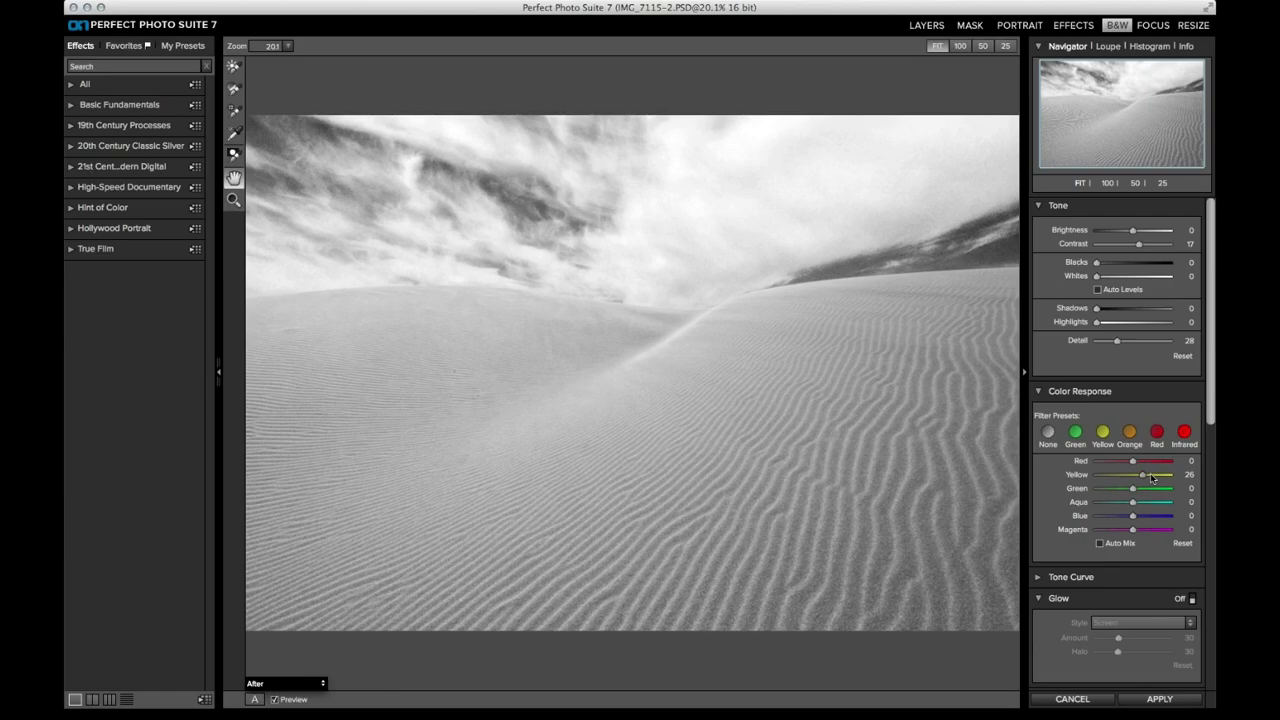
{"action": "left_click_drag", "start_coordinate": [1211, 409], "coordinate": [1211, 405]}
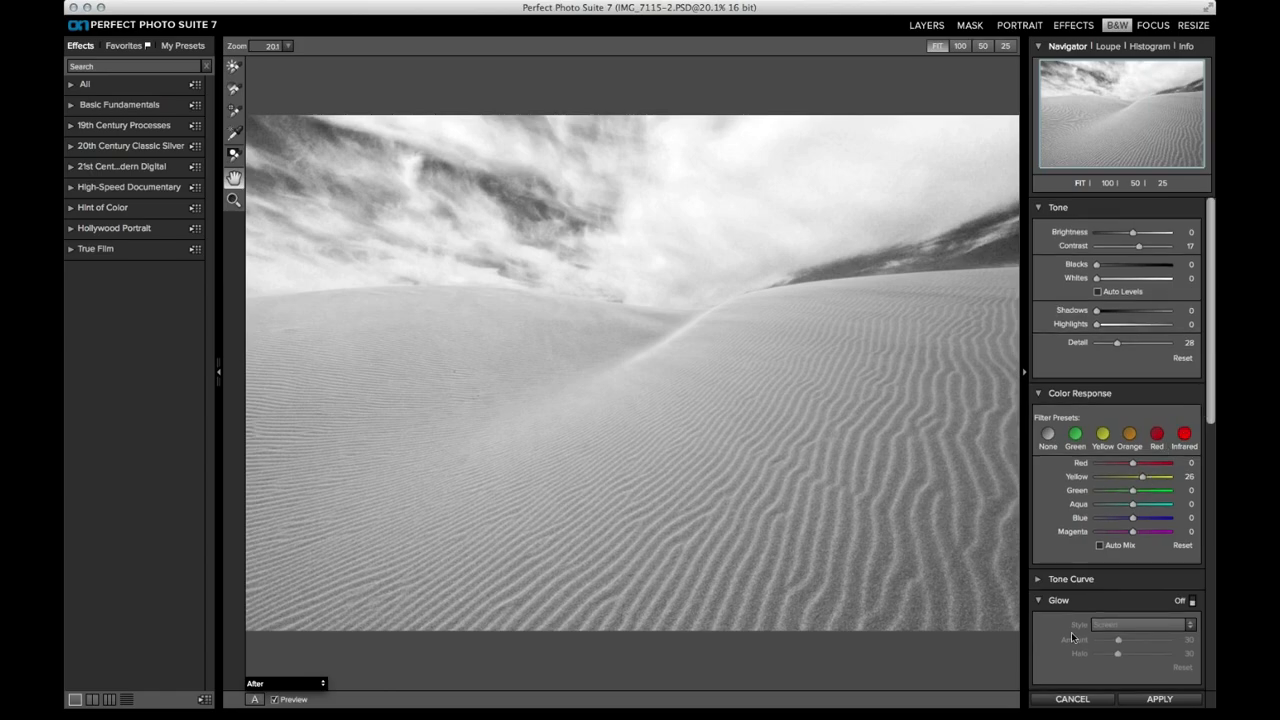
{"action": "left_click", "coordinate": [1150, 700]}
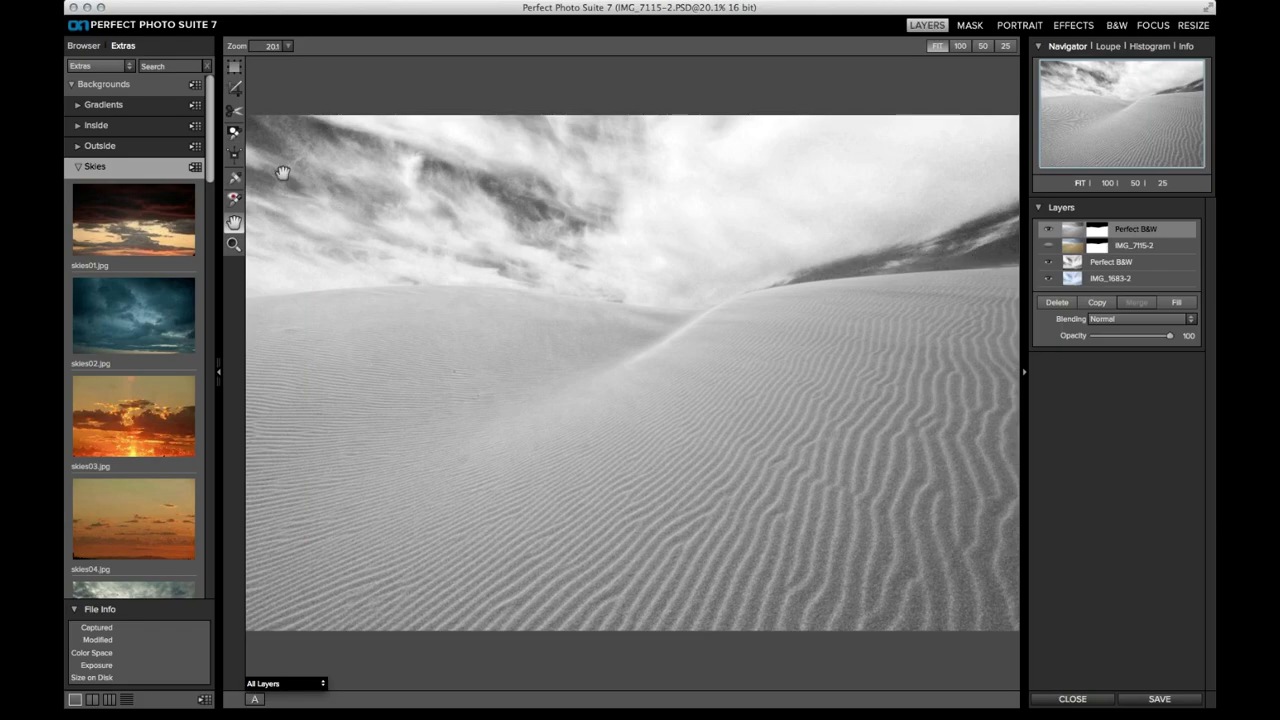
- Turn on Perfect Brush for the masking brush and set its Feather to 50
{"action": "left_click", "coordinate": [234, 135]}
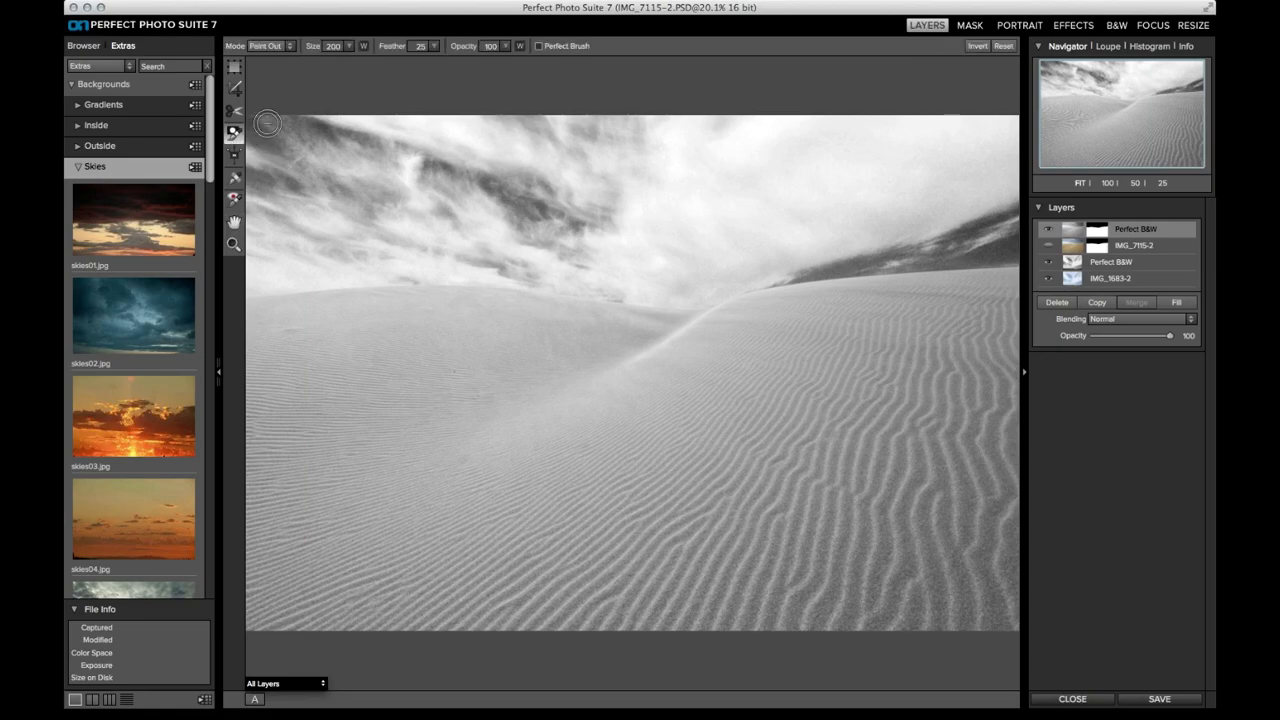
{"action": "left_click", "coordinate": [539, 50]}
{"action": "left_click", "coordinate": [420, 46]}
{"action": "type", "text": "50"}
{"action": "key", "text": "Return"}
- Close the IMG_7115-2 composite without saving and open IMG_7245.CR2 from Lightroom in Perfect Photo Suite
{"action": "key", "text": "super+Tab"}
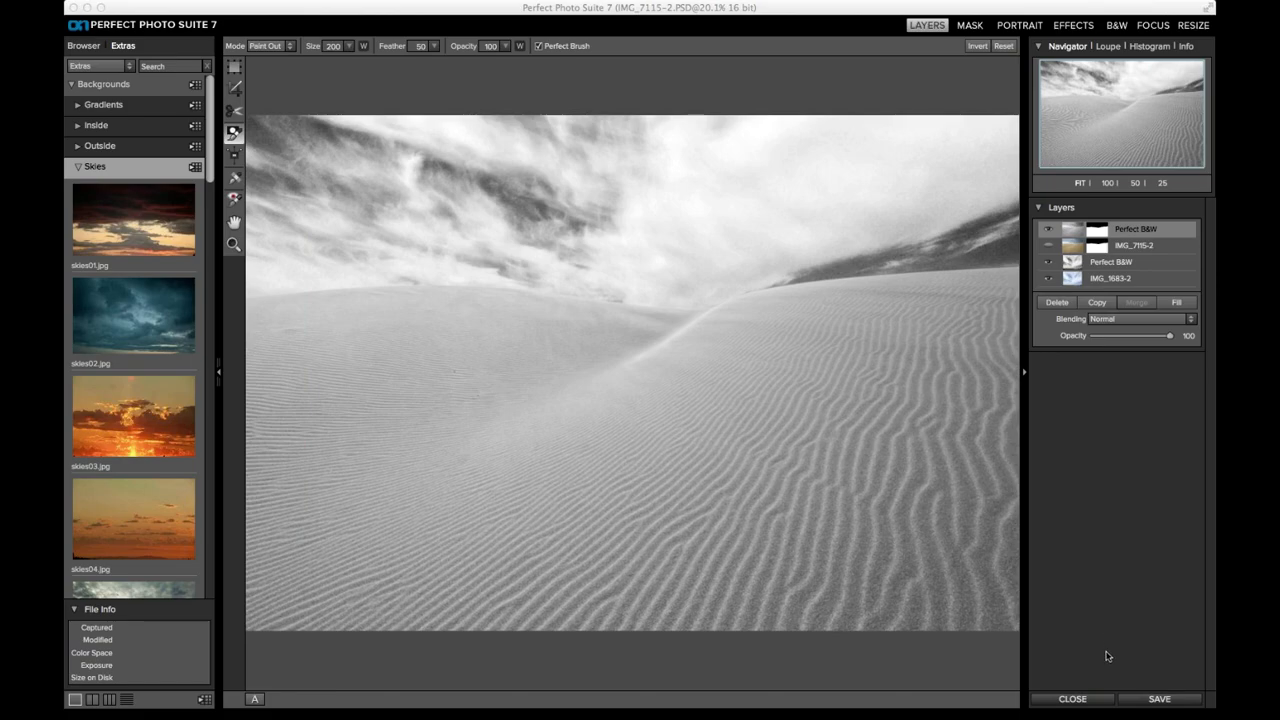
{"action": "left_click", "coordinate": [1068, 698]}
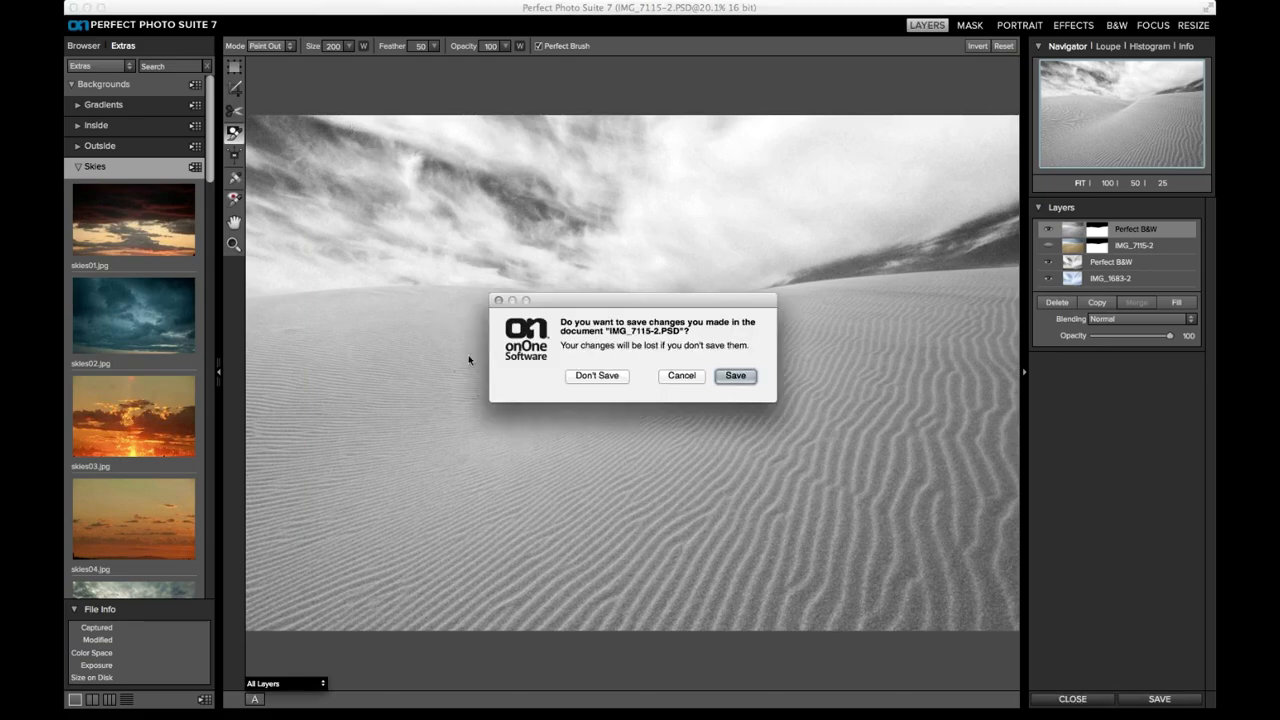
{"action": "left_click", "coordinate": [596, 375]}
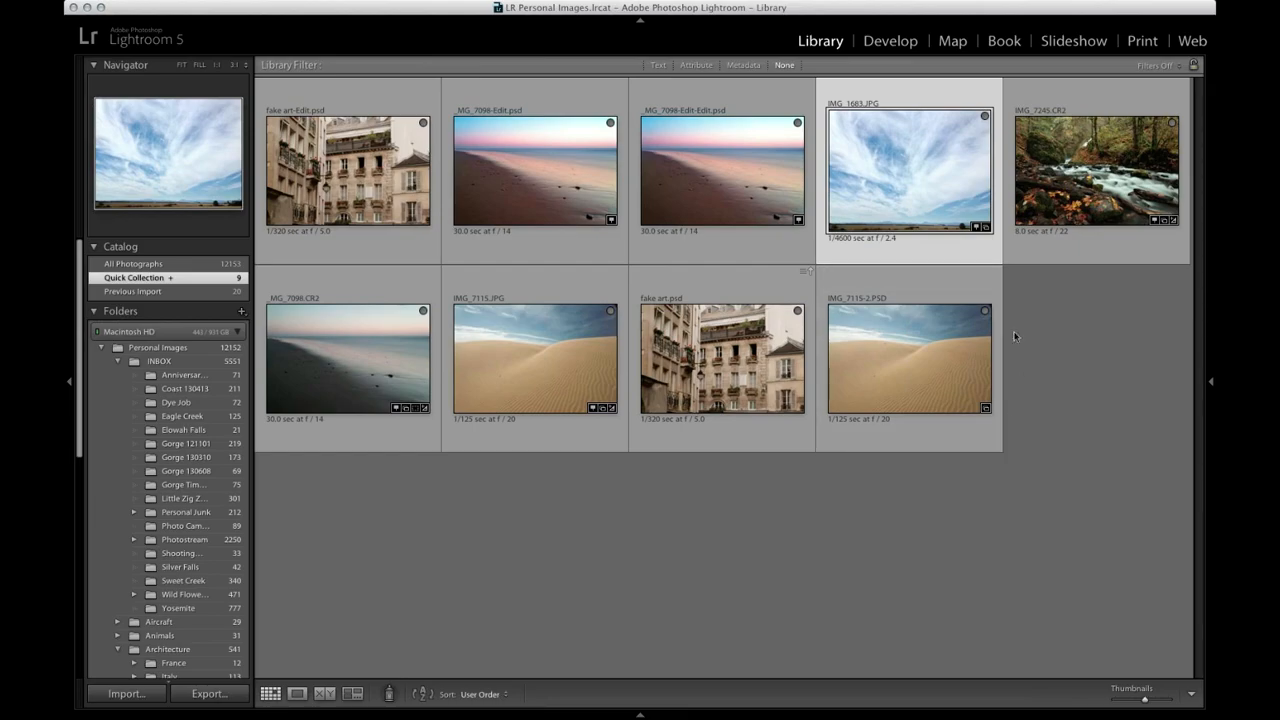
{"action": "left_click", "coordinate": [1140, 216]}
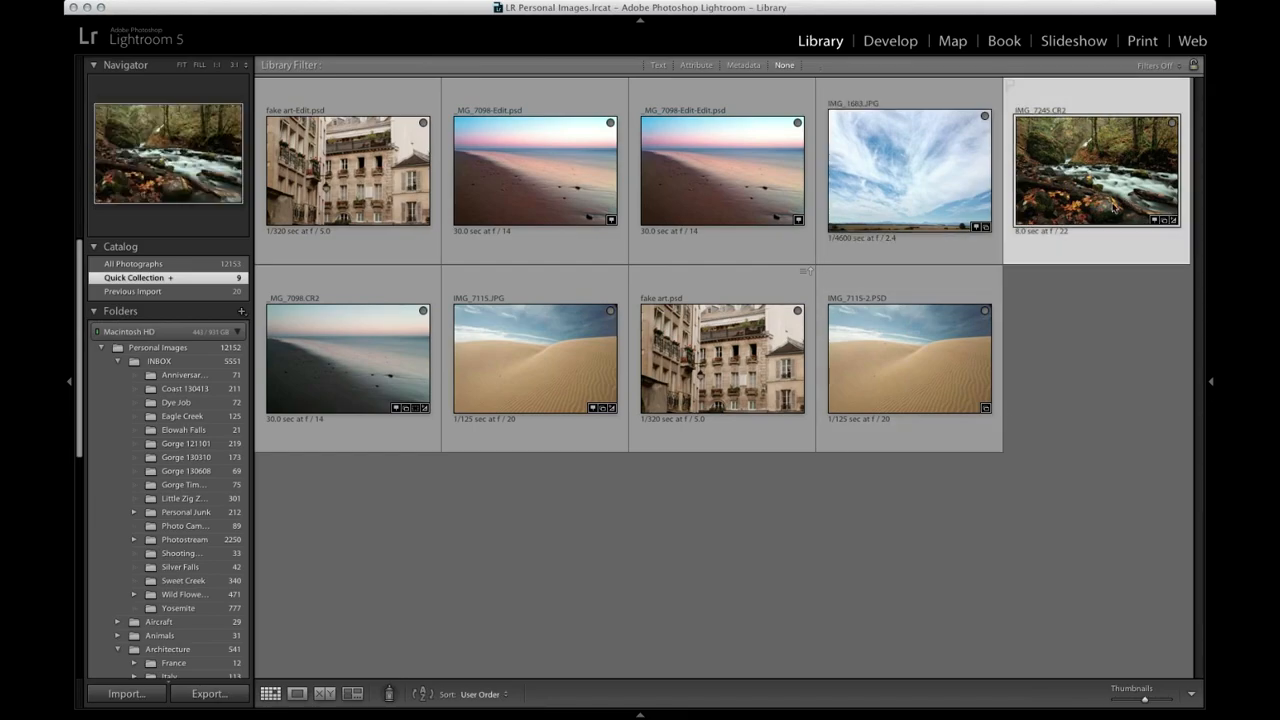
{"action": "double_click", "coordinate": [1067, 147]}
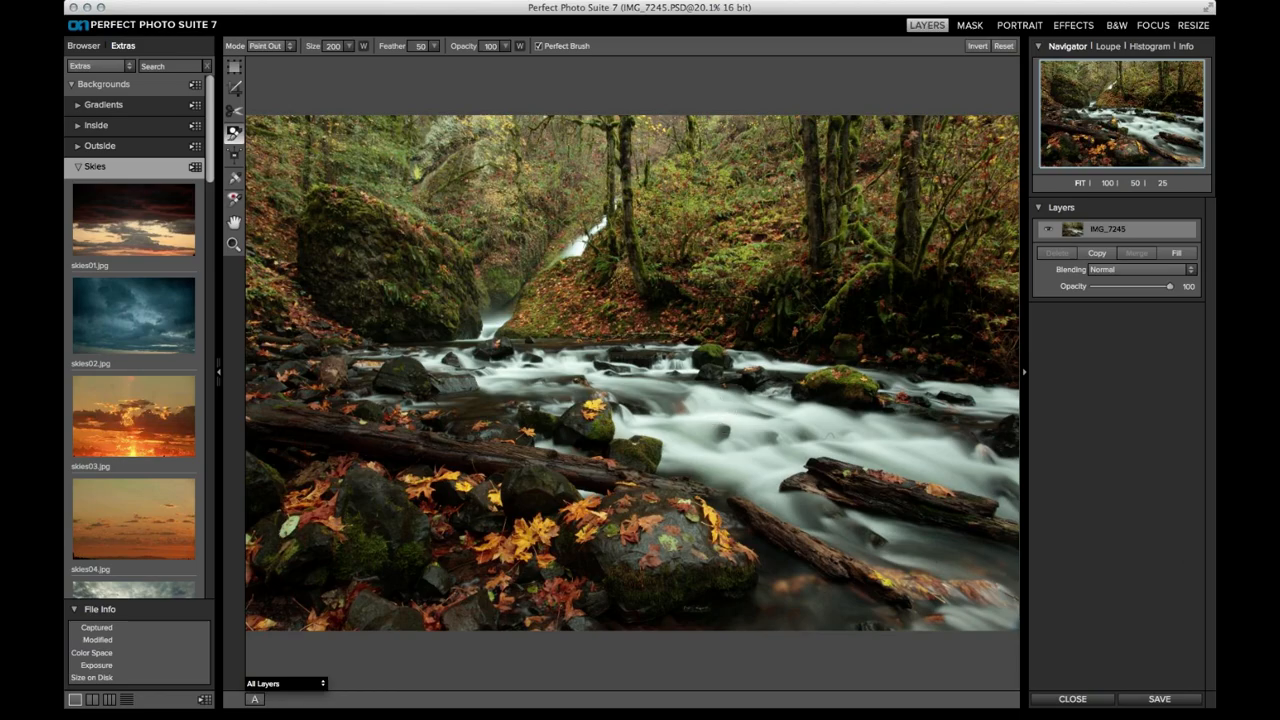
- Retouch the small spot in the stream above the log with the retouch brush at size 60 and Use Clone Brush off
{"action": "key", "text": "super+plus"}
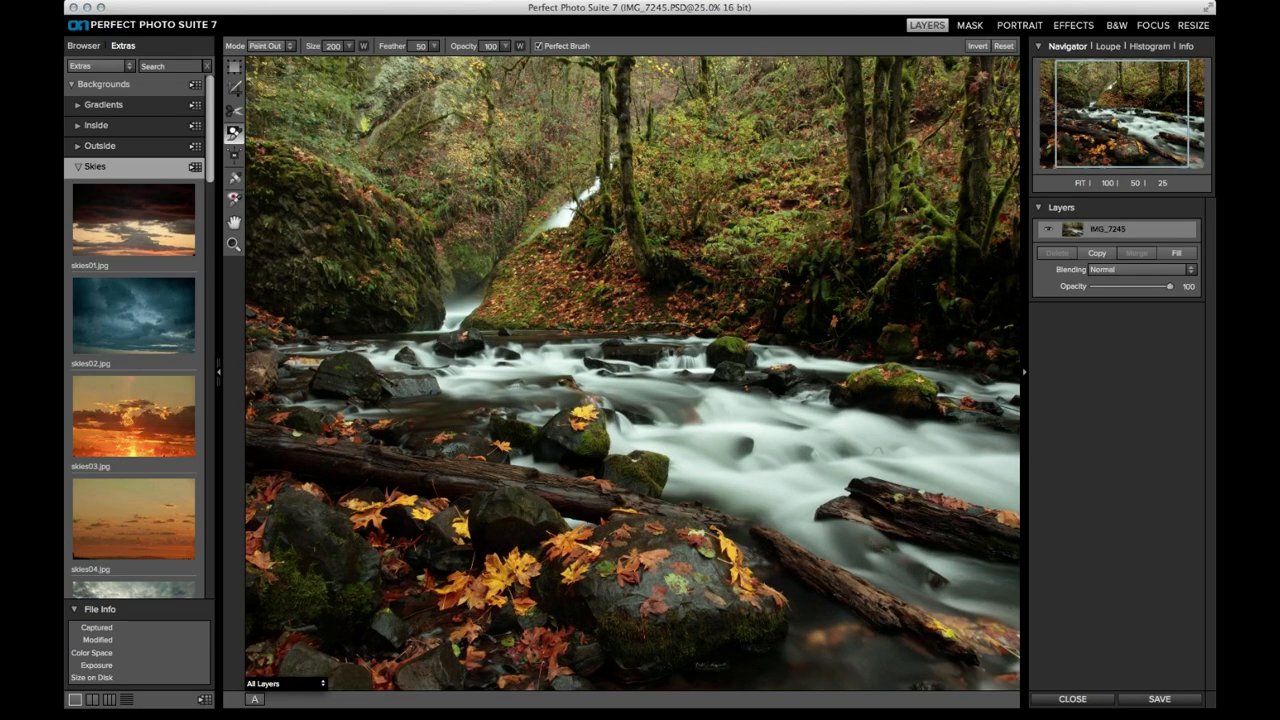
{"action": "key", "text": "super+plus"}
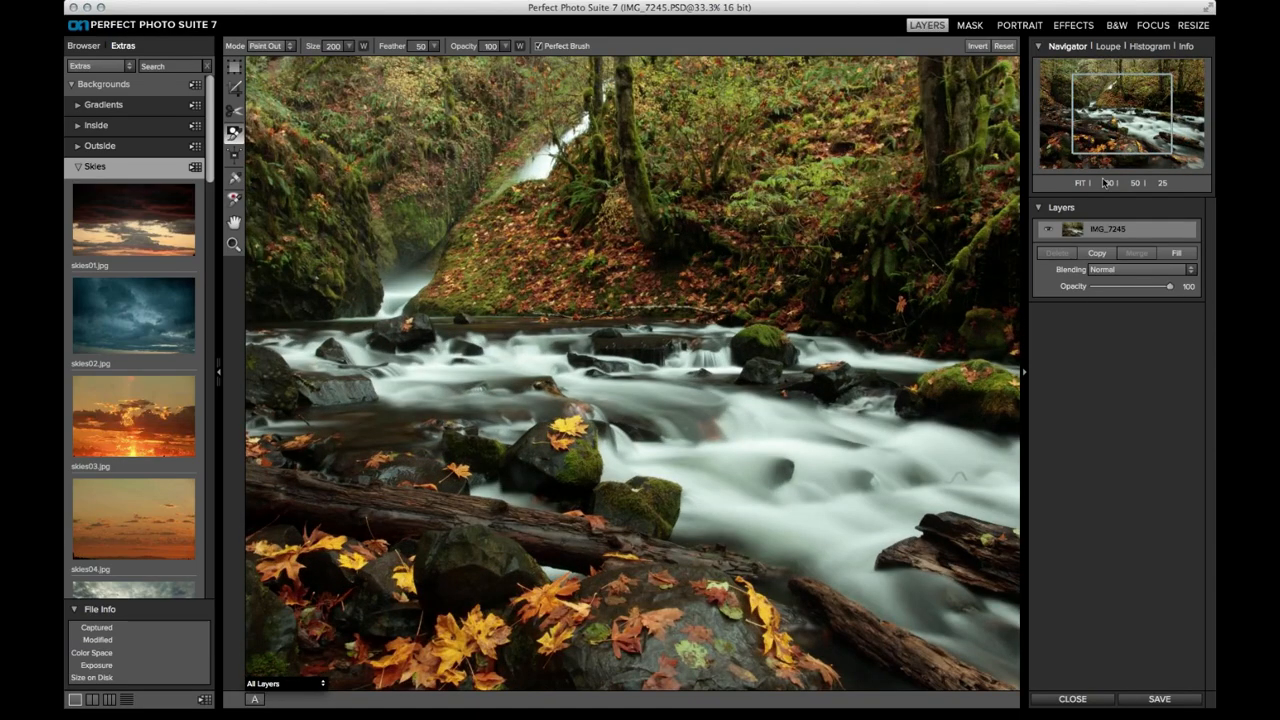
{"action": "left_click_drag", "start_coordinate": [1140, 143], "coordinate": [1157, 149]}
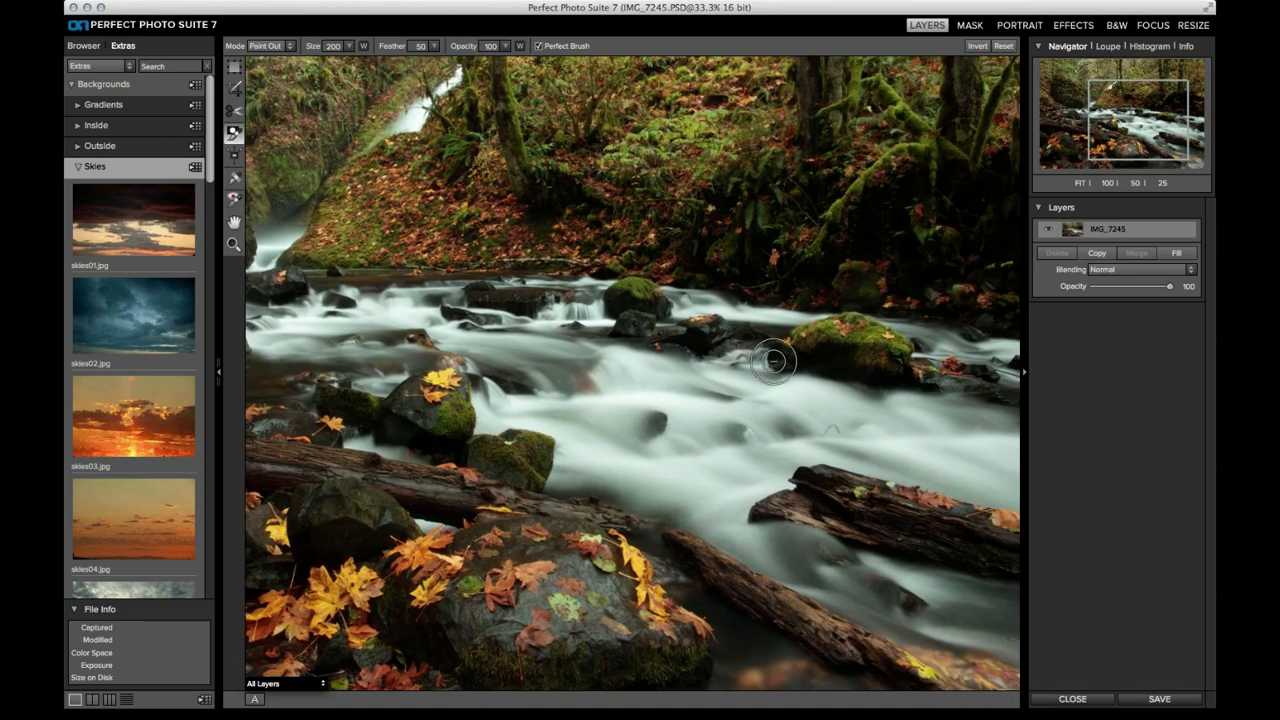
{"action": "left_click", "coordinate": [234, 178]}
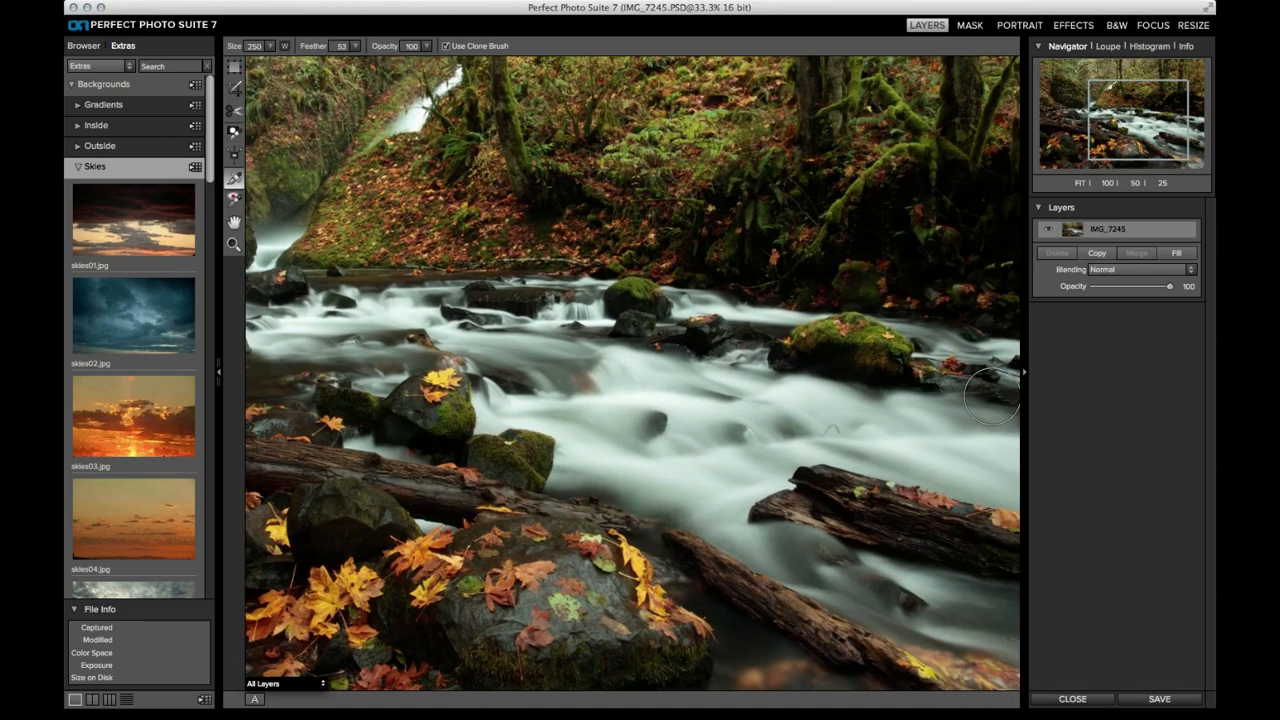
{"action": "key", "text": "bracketleft"}
{"action": "key", "text": "bracketleft"}
{"action": "key", "text": "bracketleft"}
{"action": "key", "text": "bracketleft"}
{"action": "key", "text": "bracketleft"}
{"action": "key", "text": "bracketleft"}
{"action": "key", "text": "bracketleft"}
{"action": "left_click", "coordinate": [821, 433]}
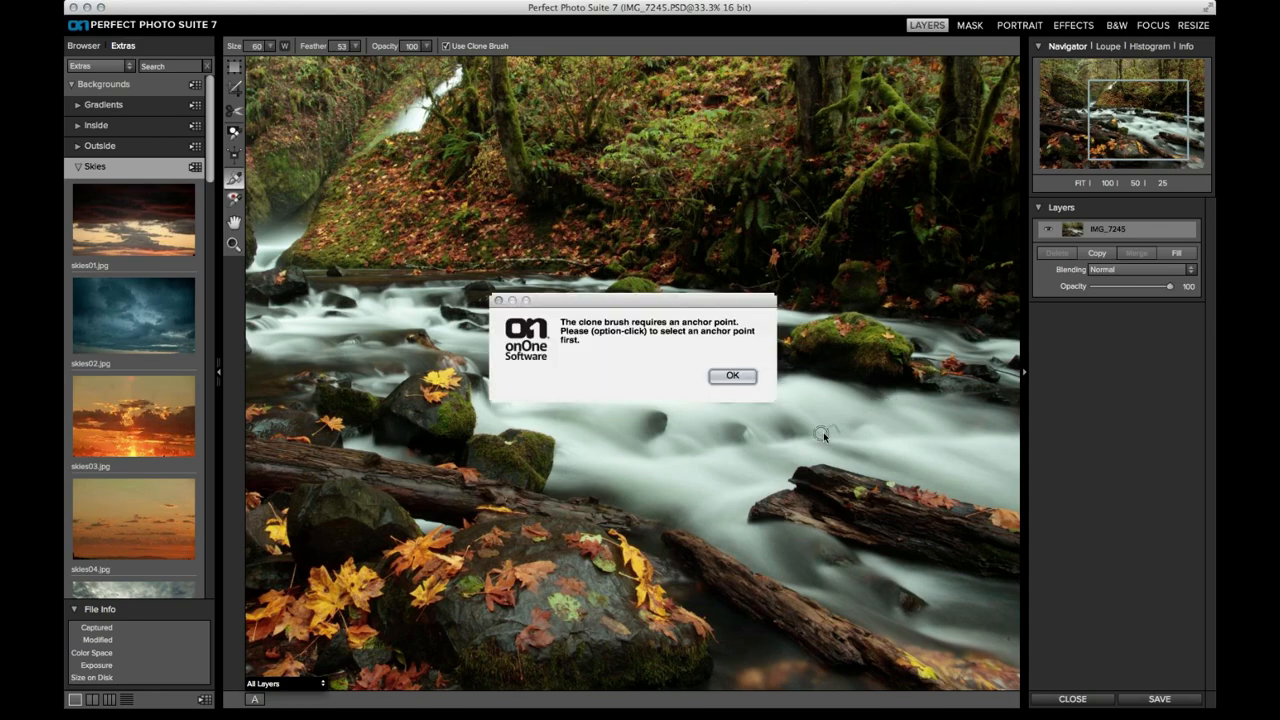
{"action": "left_click", "coordinate": [732, 376]}
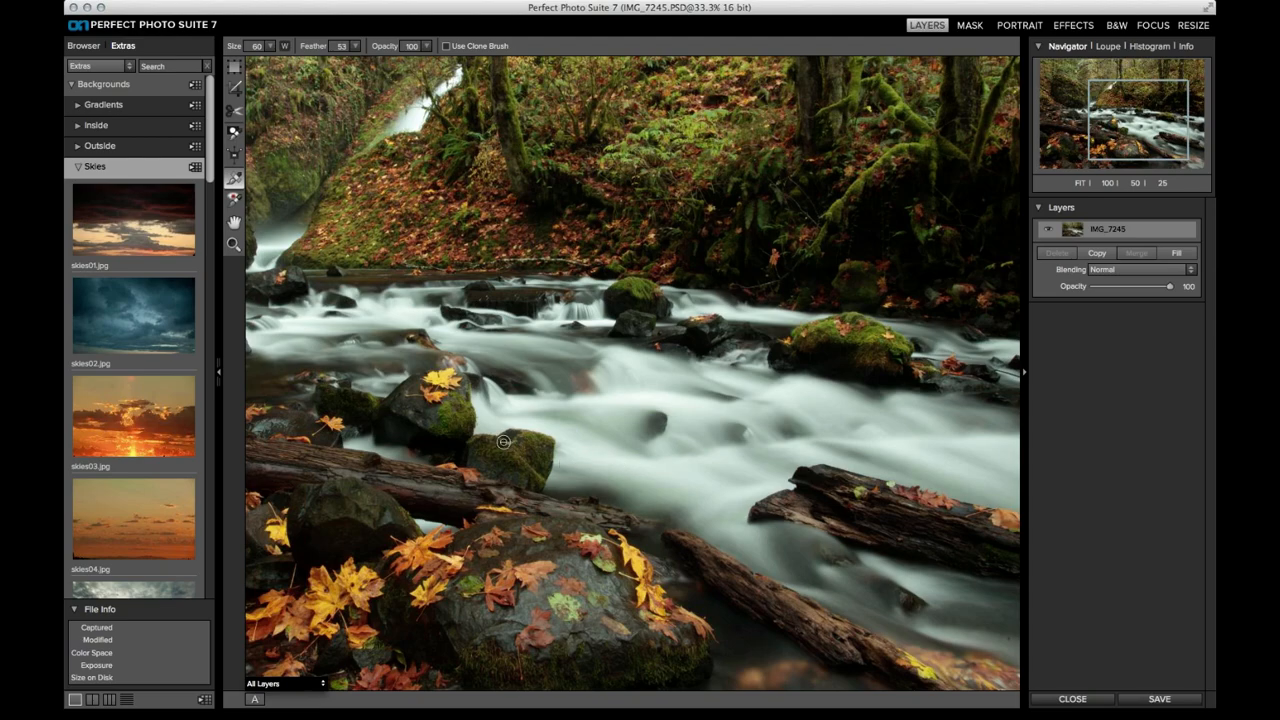
- With Use Clone Brush on and size 150, clone out the pale green leaf on the foreground rock
{"action": "mouse_move", "coordinate": [514, 450]}
{"action": "left_mouse_down"}
{"action": "mouse_move", "coordinate": [823, 391]}
{"action": "mouse_move", "coordinate": [1036, 309]}
{"action": "left_mouse_up"}
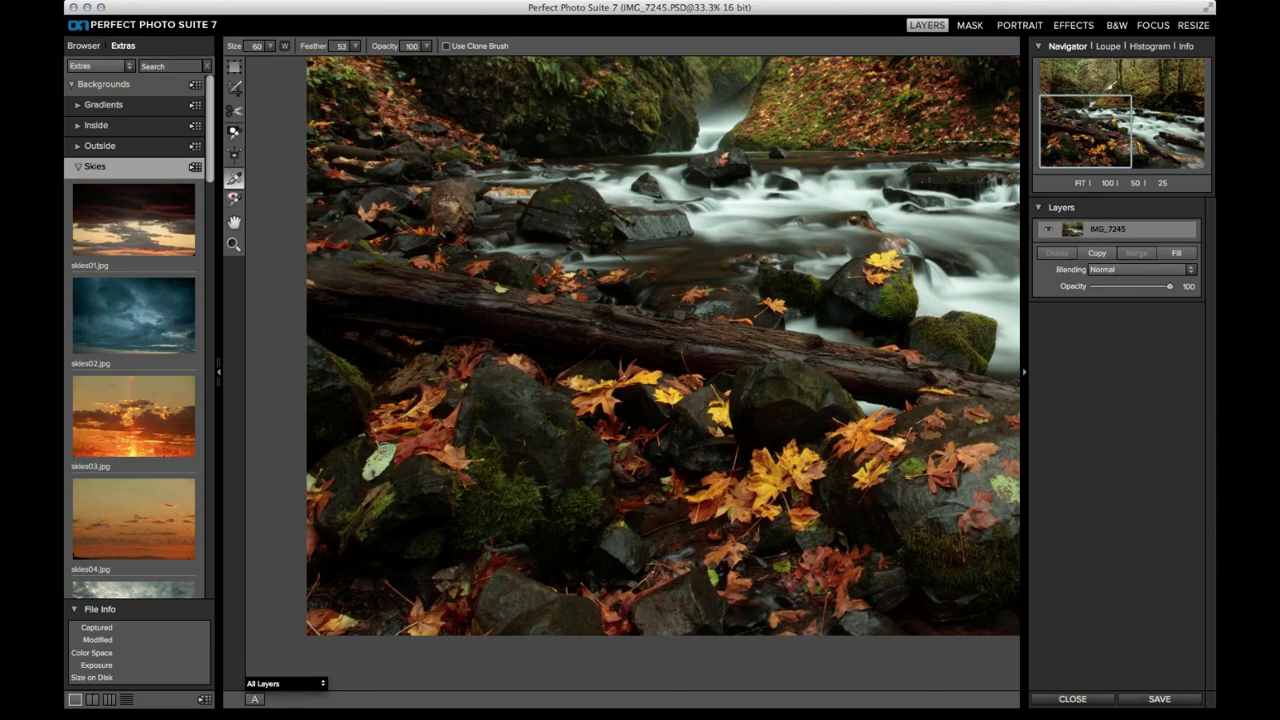
{"action": "left_click", "coordinate": [446, 46]}
{"action": "key", "text": "bracketright"}
{"action": "left_click", "coordinate": [388, 448], "text": "alt"}
{"action": "left_click_drag", "start_coordinate": [378, 453], "coordinate": [372, 466]}
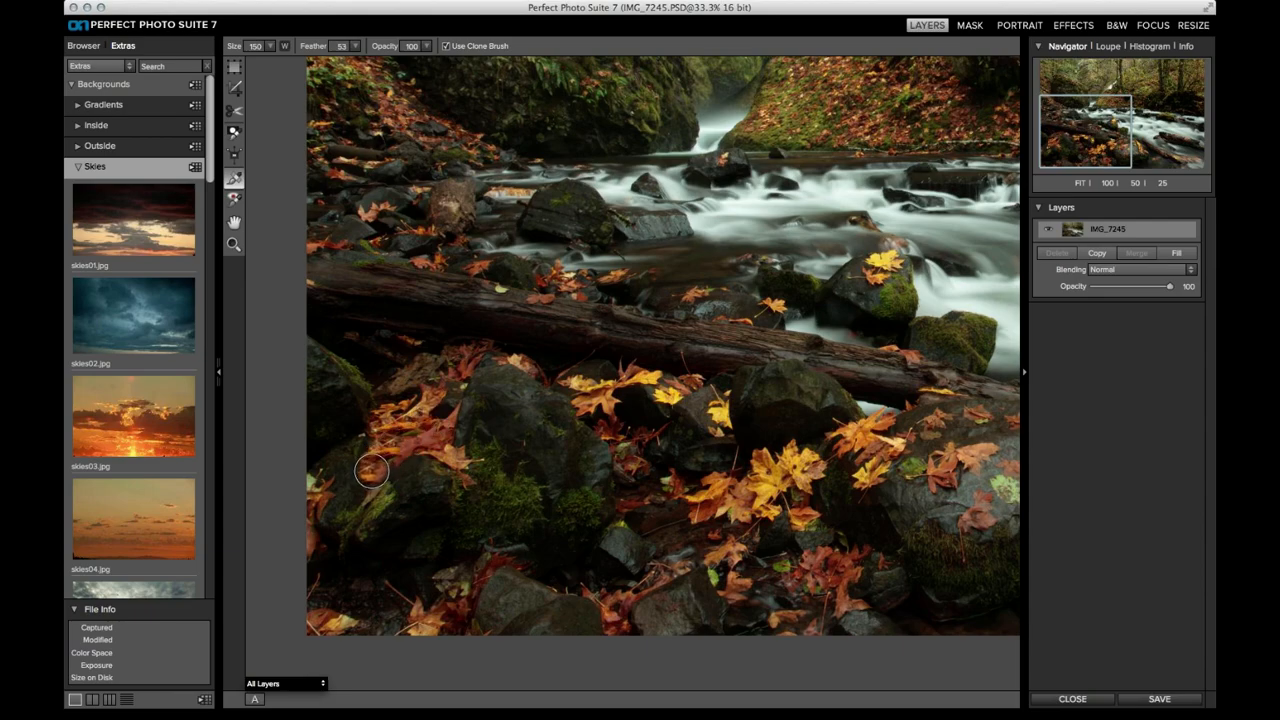
{"action": "left_click_drag", "start_coordinate": [413, 301], "coordinate": [415, 299]}
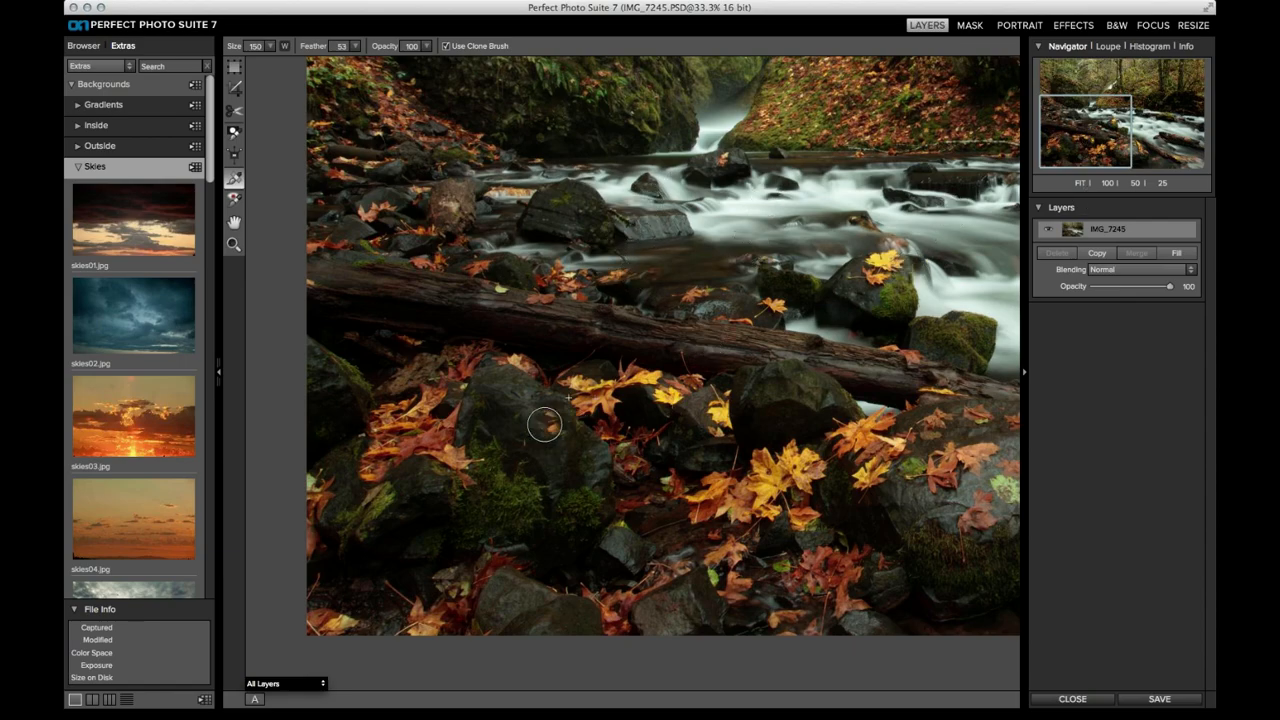
{"action": "double_click", "coordinate": [234, 223]}
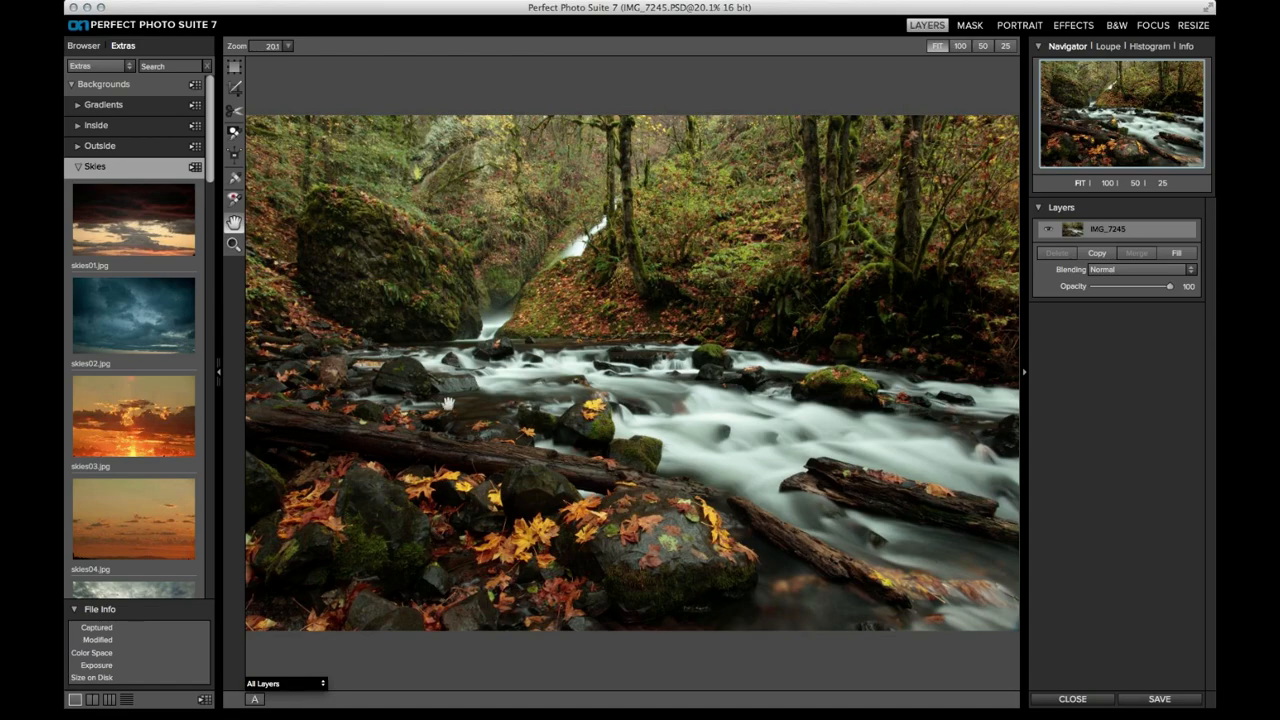
- Switch the stream photo to the Effects module, narrow the effects browser, and search the effects for "puri"
{"action": "left_click", "coordinate": [1071, 25]}
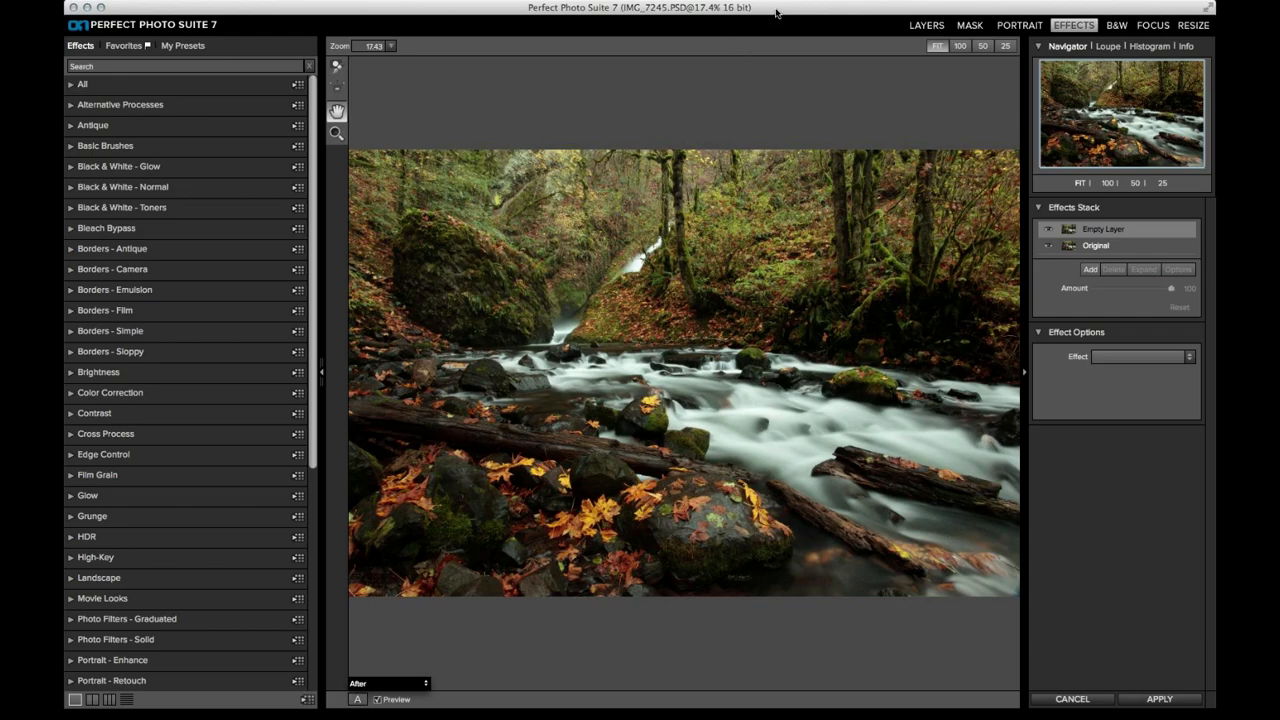
{"action": "left_click_drag", "start_coordinate": [319, 379], "coordinate": [284, 377]}
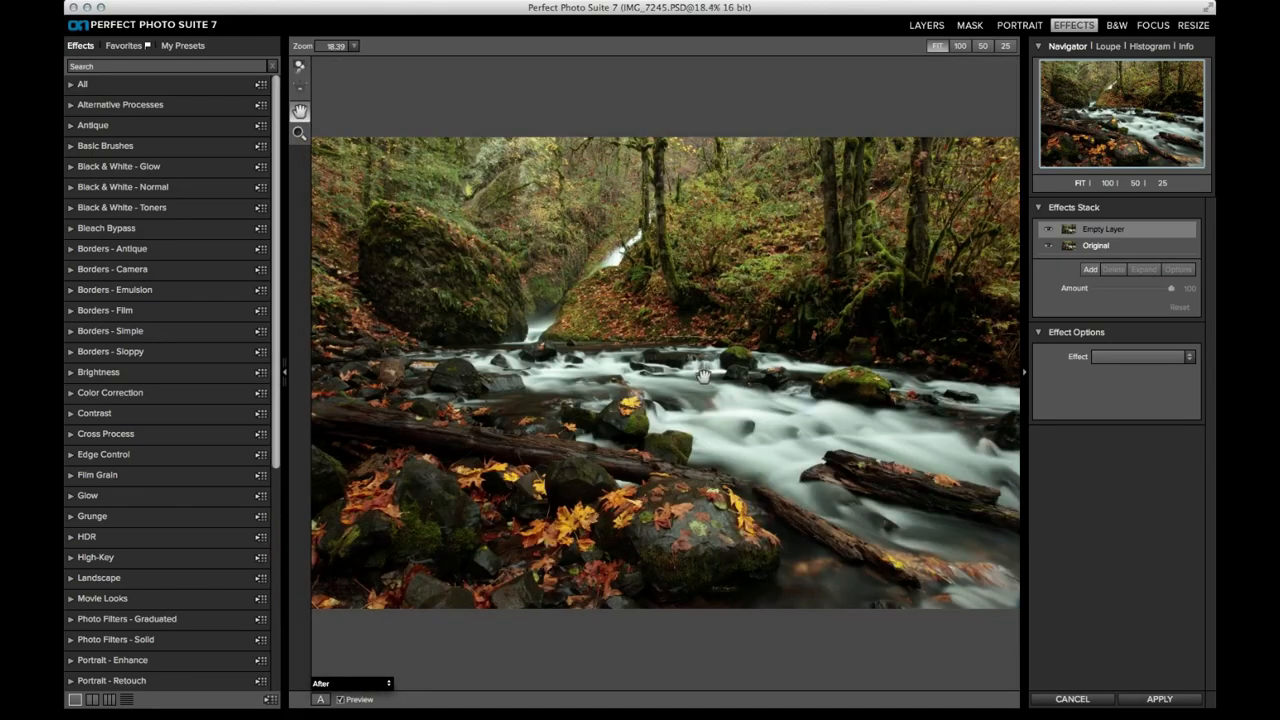
{"action": "left_click", "coordinate": [167, 63]}
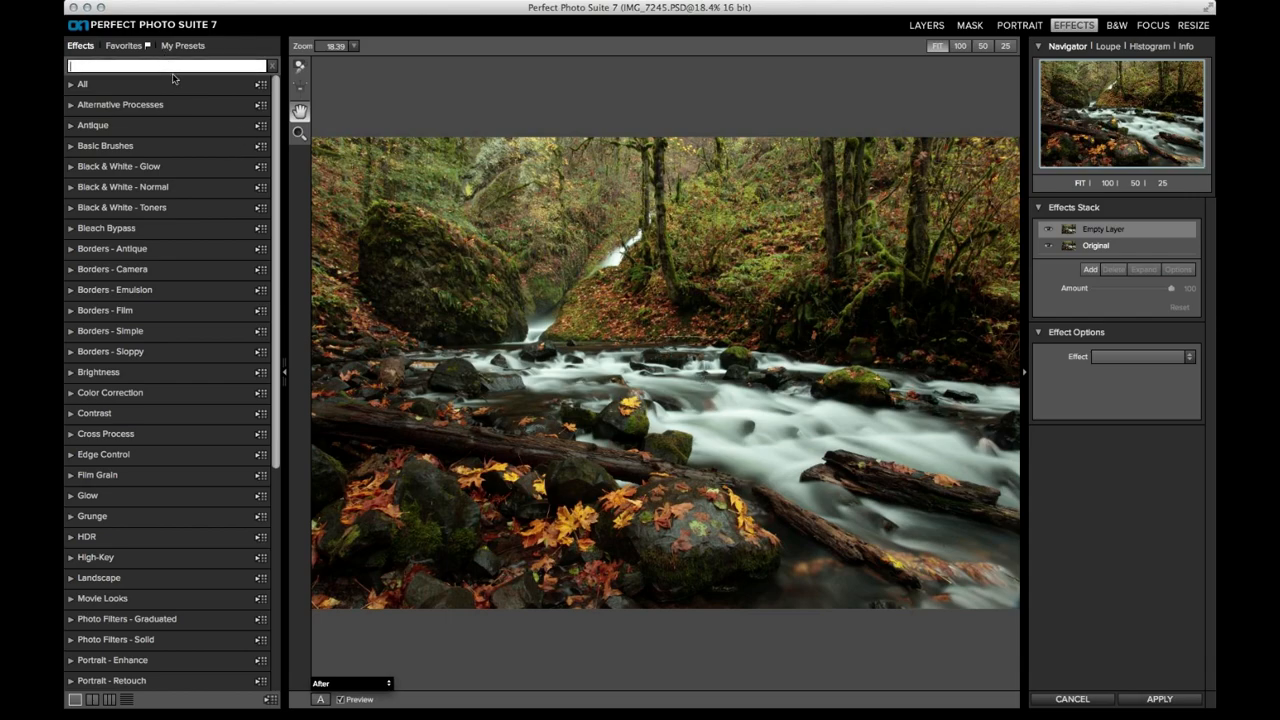
{"action": "type", "text": "pr"}
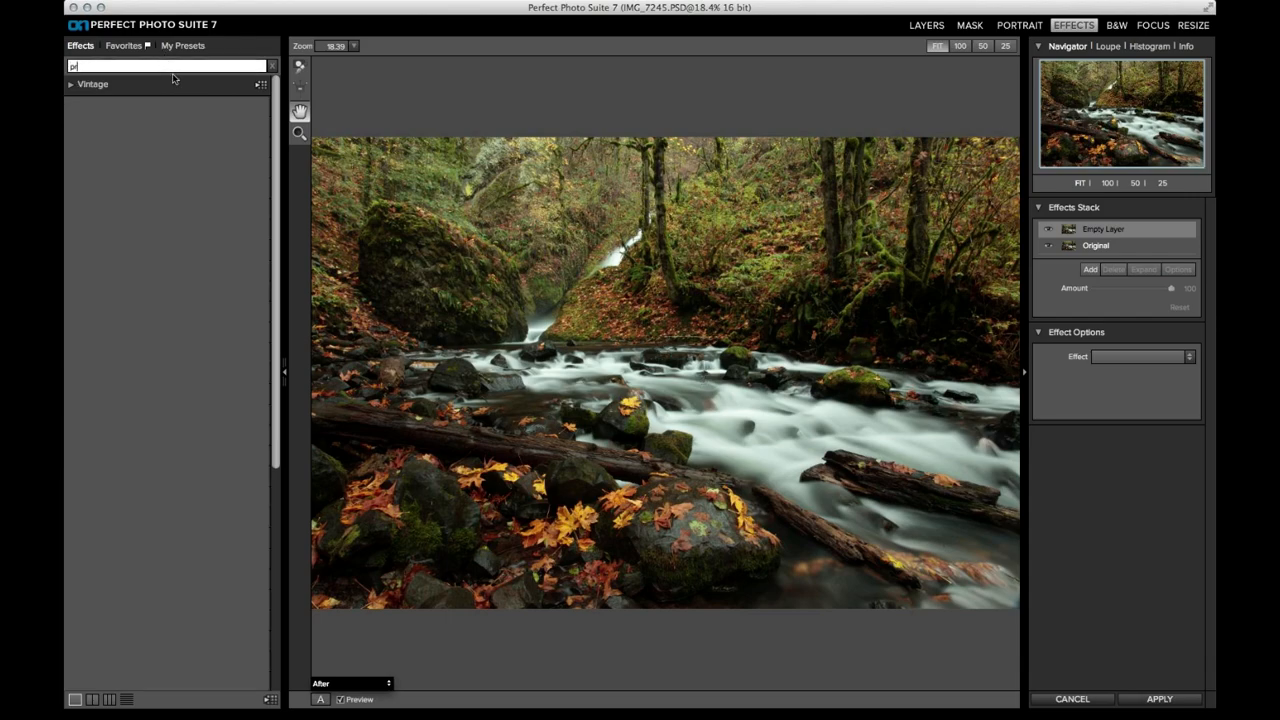
{"action": "type", "text": "uri"}
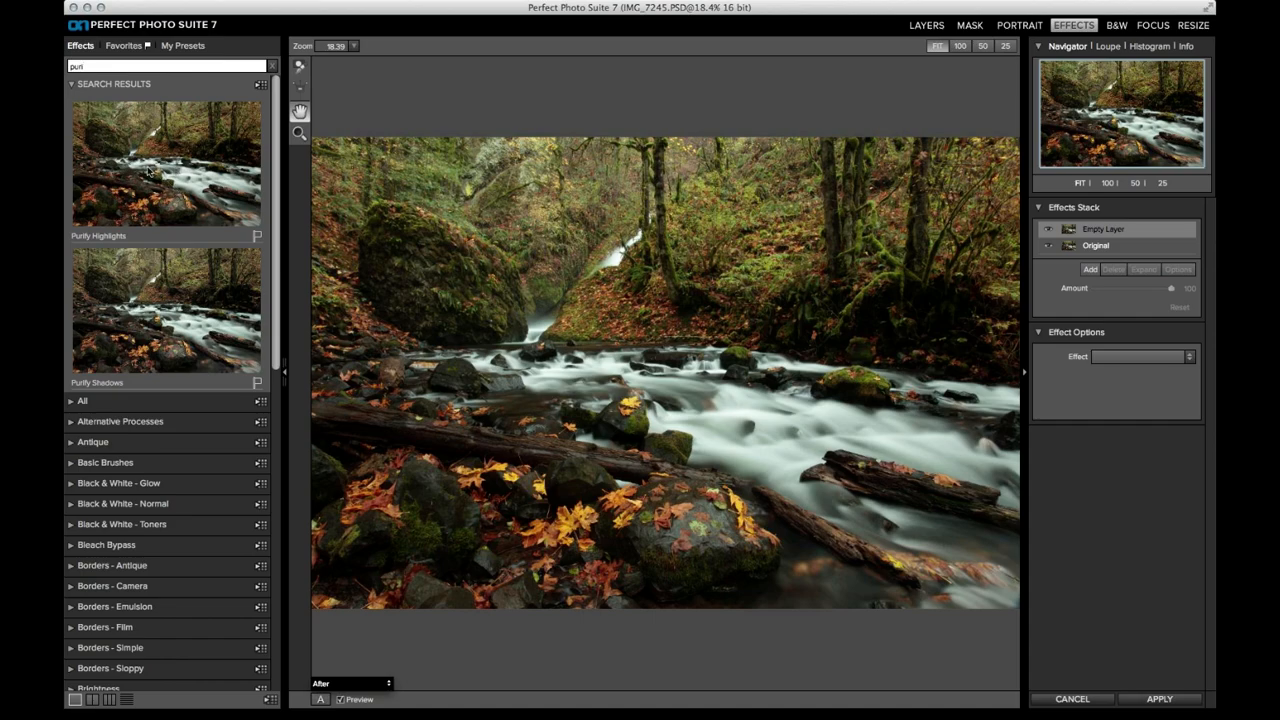
- Apply the Purify Highlights effect at Amount 100 and compare the photo with and without it
{"action": "left_click", "coordinate": [148, 172]}
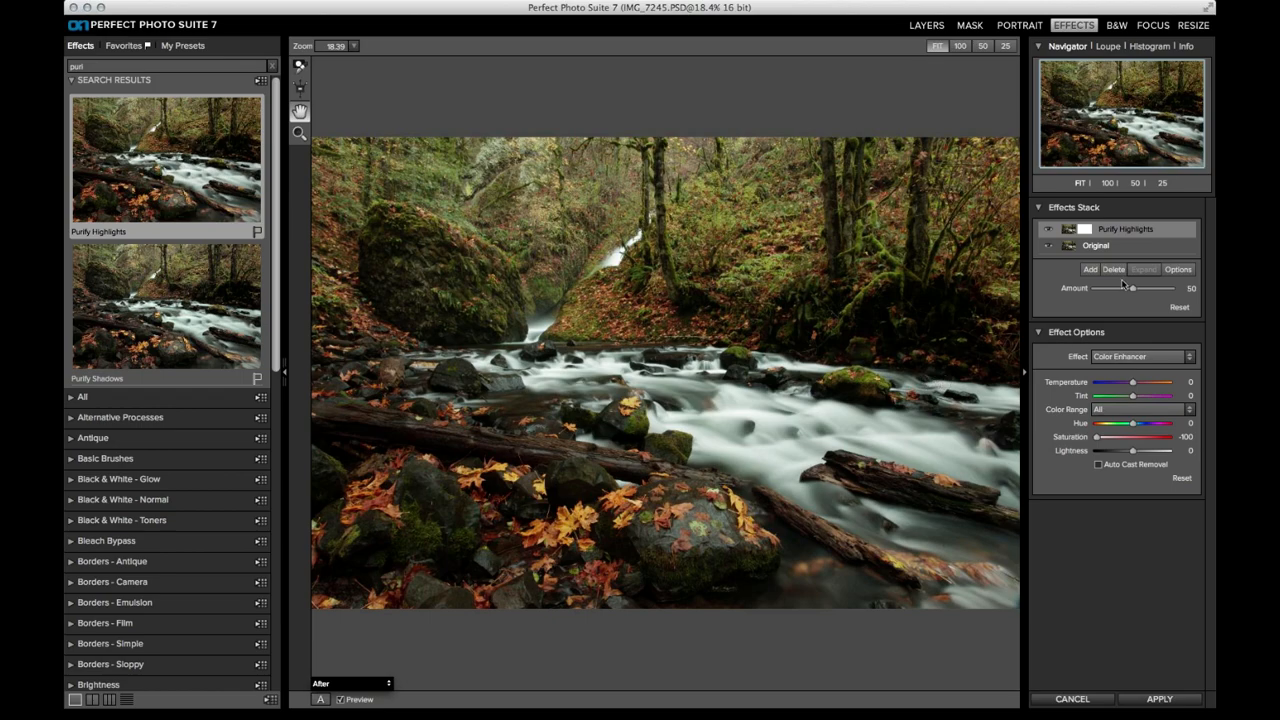
{"action": "left_click_drag", "start_coordinate": [1137, 291], "coordinate": [1172, 291]}
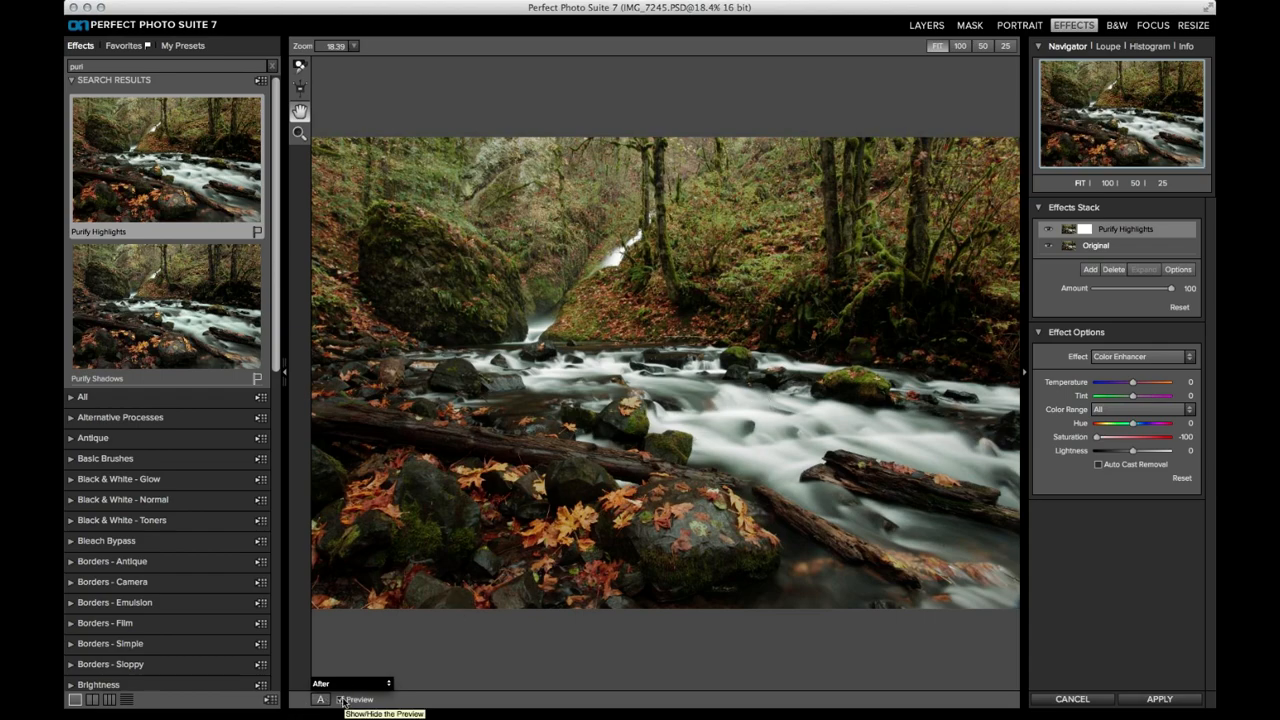
{"action": "left_click", "coordinate": [341, 700]}
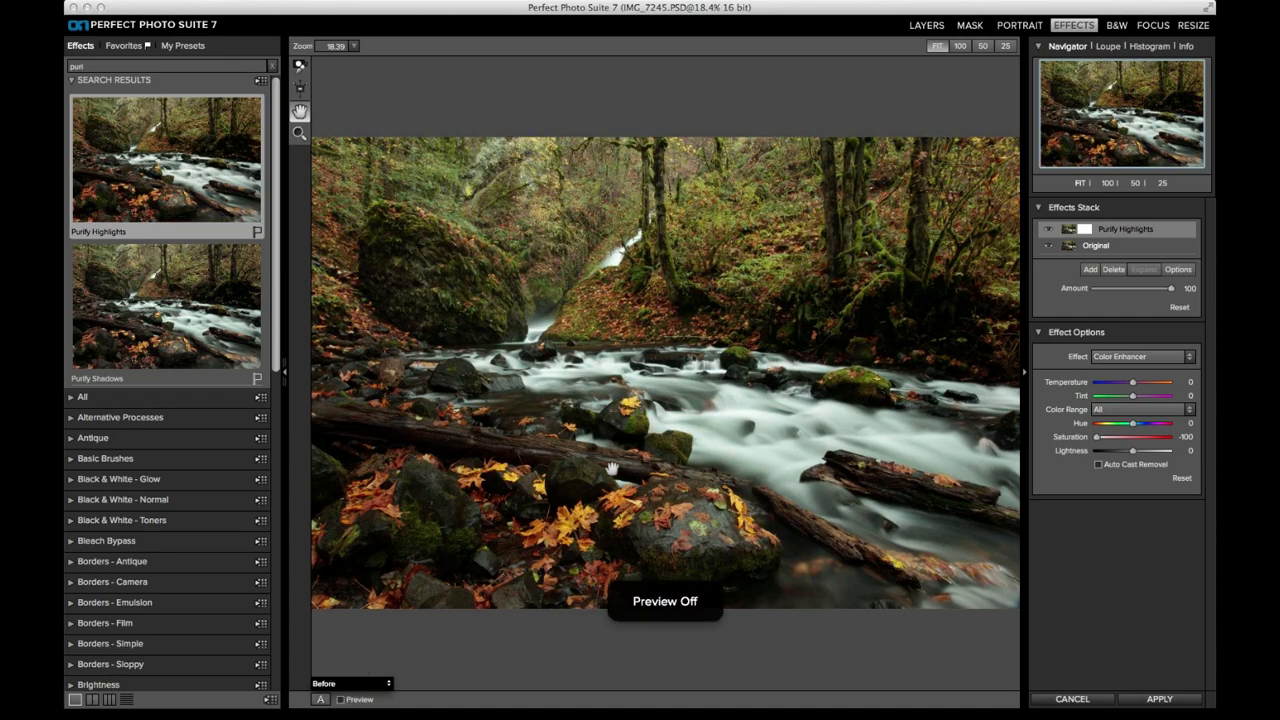
{"action": "left_click", "coordinate": [340, 699]}
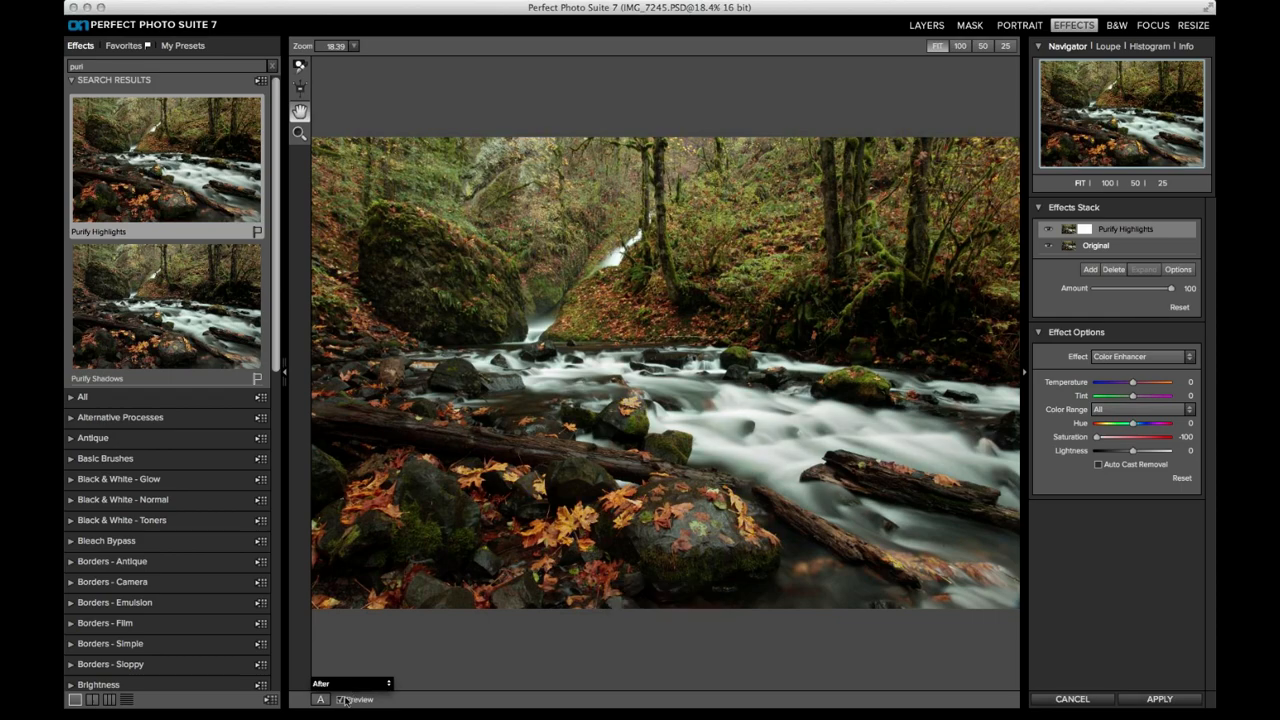
- Paint Purify Highlights out of the forested hillside with the masking brush enlarged to size 900
{"action": "left_click", "coordinate": [298, 68]}
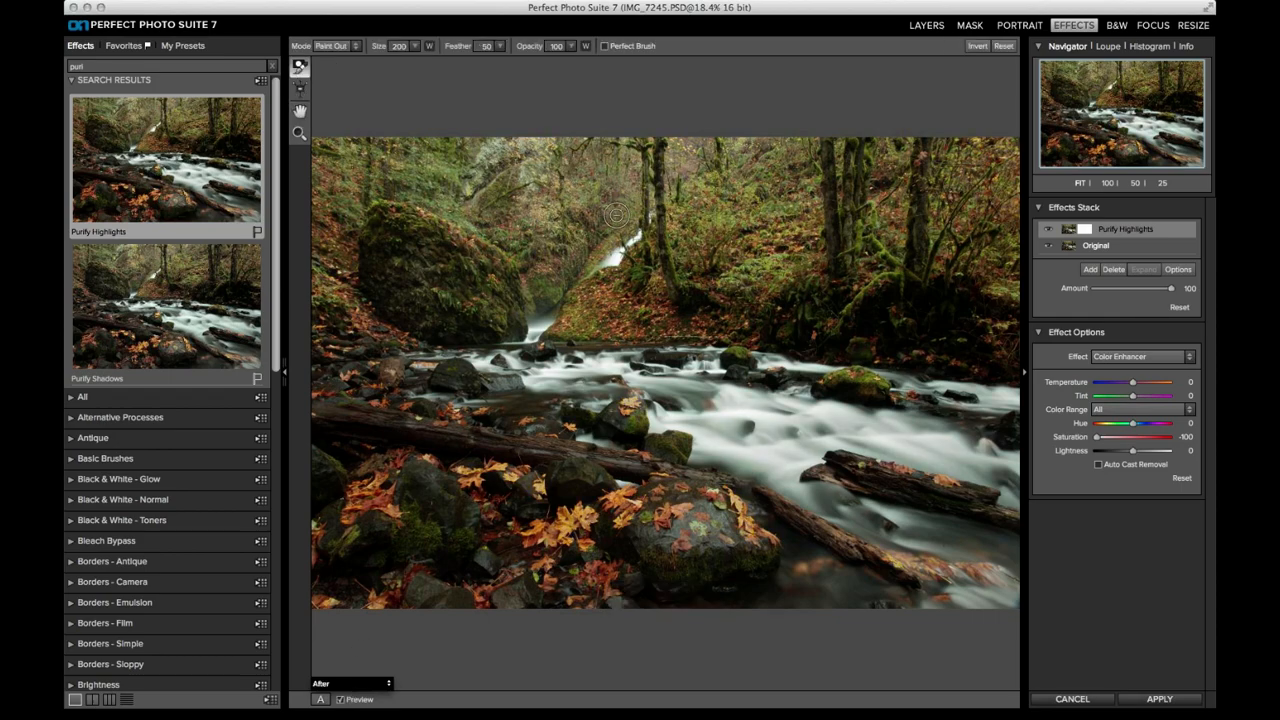
{"action": "key", "text": "bracketright"}
{"action": "key", "text": "bracketright"}
{"action": "key", "text": "bracketright"}
{"action": "key", "text": "bracketright"}
{"action": "key", "text": "bracketright"}
{"action": "key", "text": "bracketright"}
{"action": "key", "text": "bracketright"}
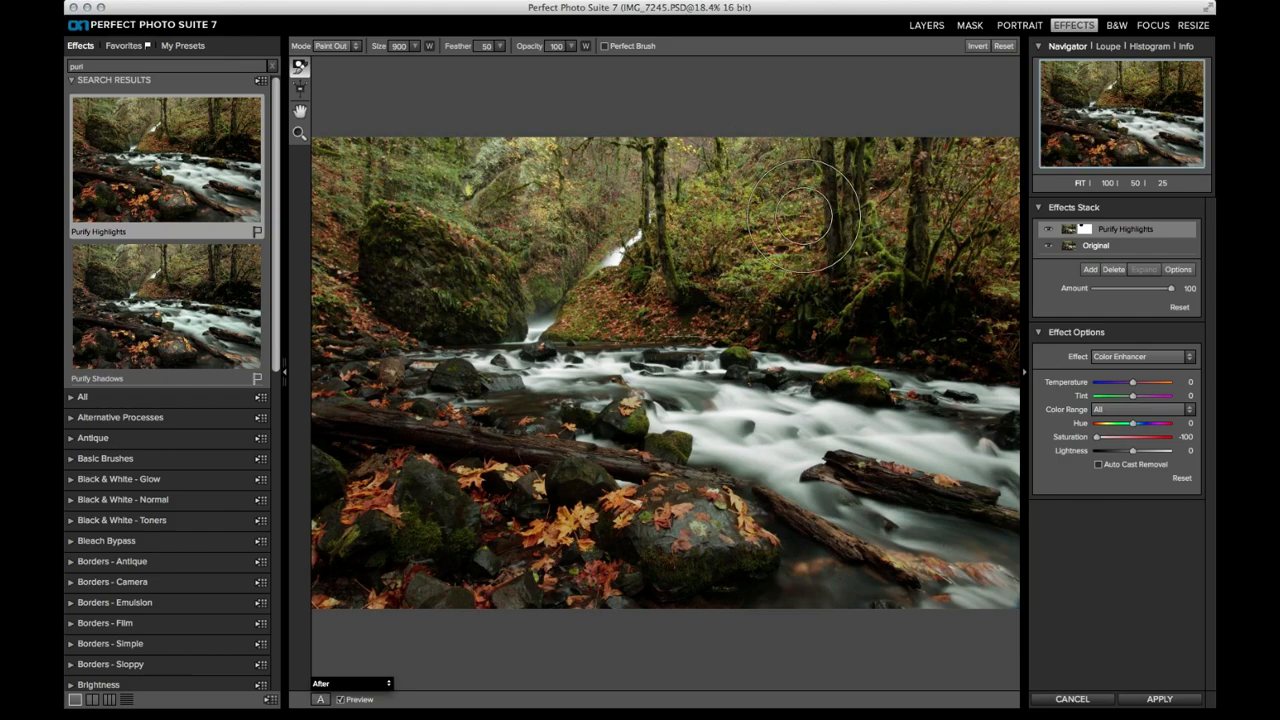
- Paint Purify Highlights out of the foreground rocks and leaves, reducing the masking brush to 600 and finally 150
{"action": "key", "text": "bracketleft"}
{"action": "key", "text": "bracketleft"}
{"action": "key", "text": "bracketleft"}
{"action": "key", "text": "bracketleft"}
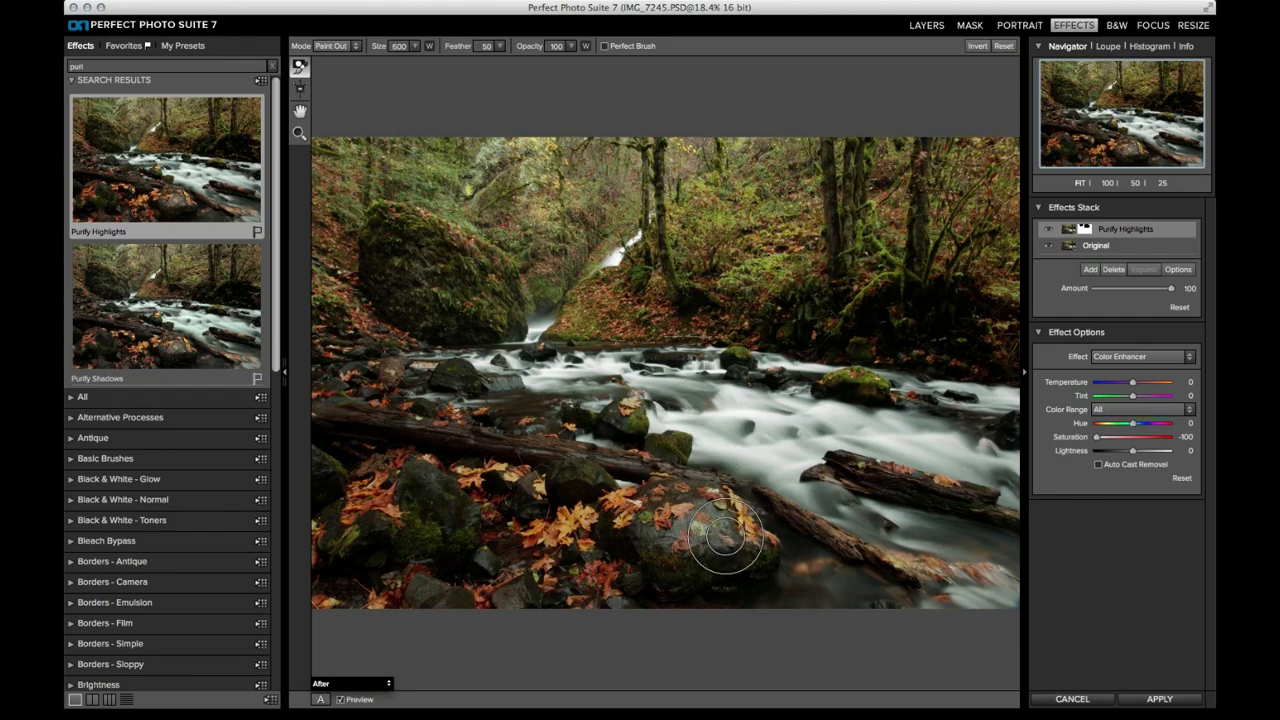
{"action": "key", "text": "bracketright"}
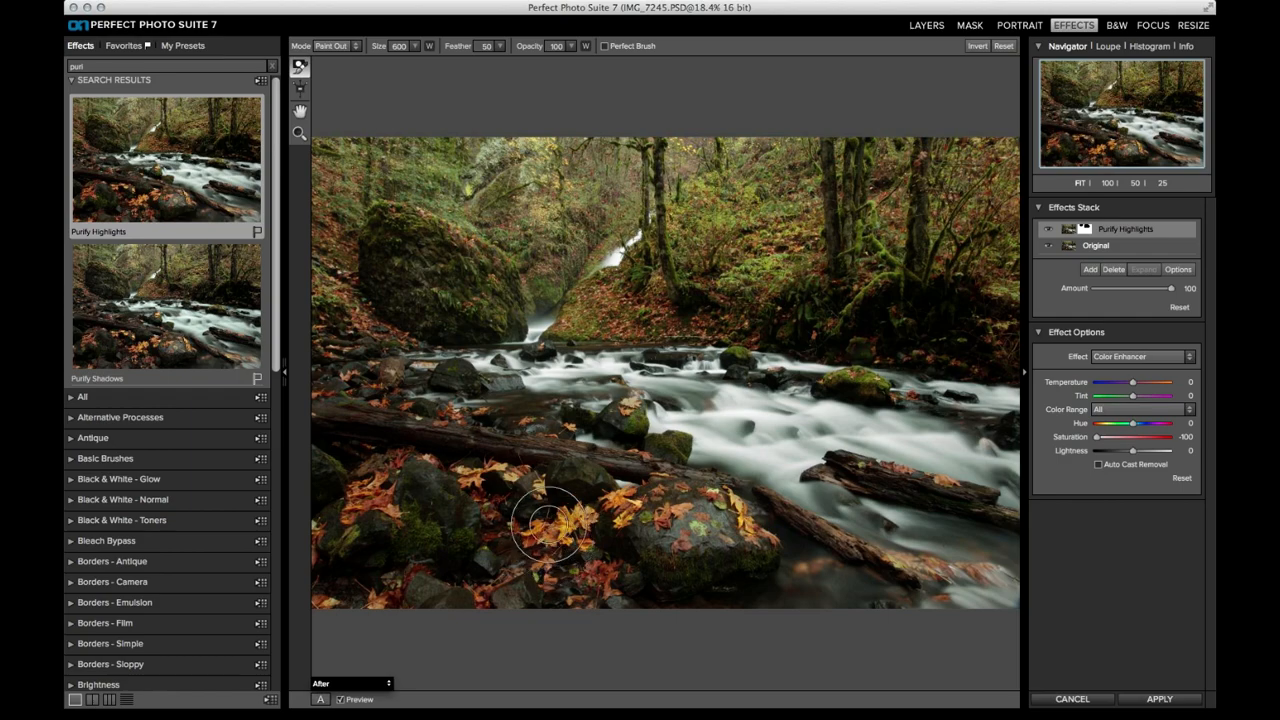
{"action": "key", "text": "bracketleft"}
{"action": "key", "text": "bracketleft"}
{"action": "key", "text": "bracketleft"}
{"action": "key", "text": "bracketleft"}
{"action": "key", "text": "bracketleft"}
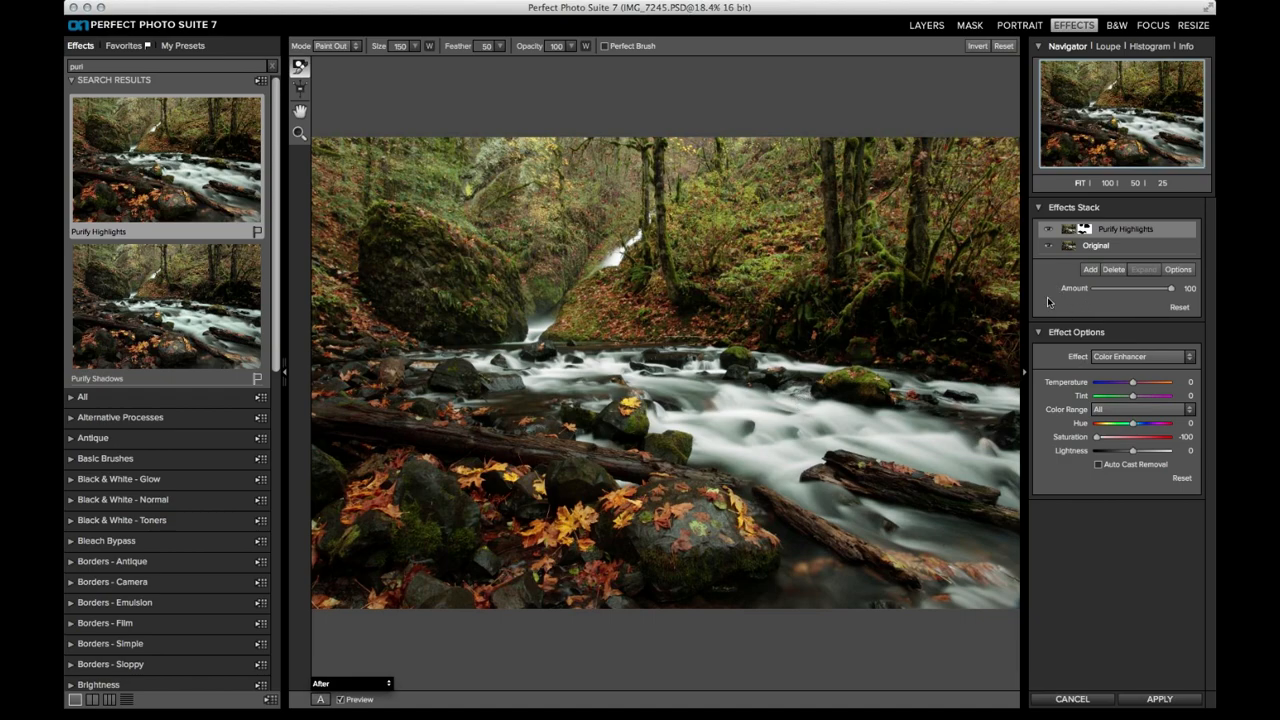
- Add a Color Enhancer layer to the effects stack and set its Orange range to Saturation 35 and Lightness 33
{"action": "left_click", "coordinate": [1087, 271]}
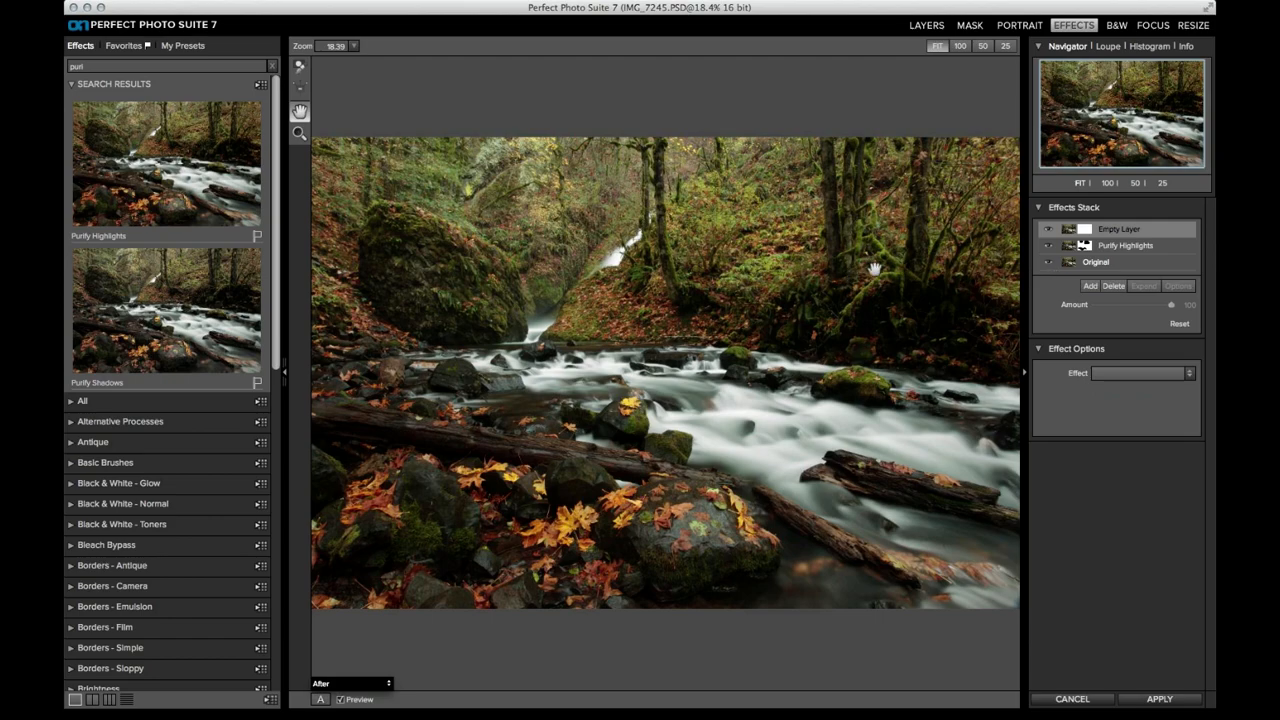
{"action": "left_click", "coordinate": [1119, 370]}
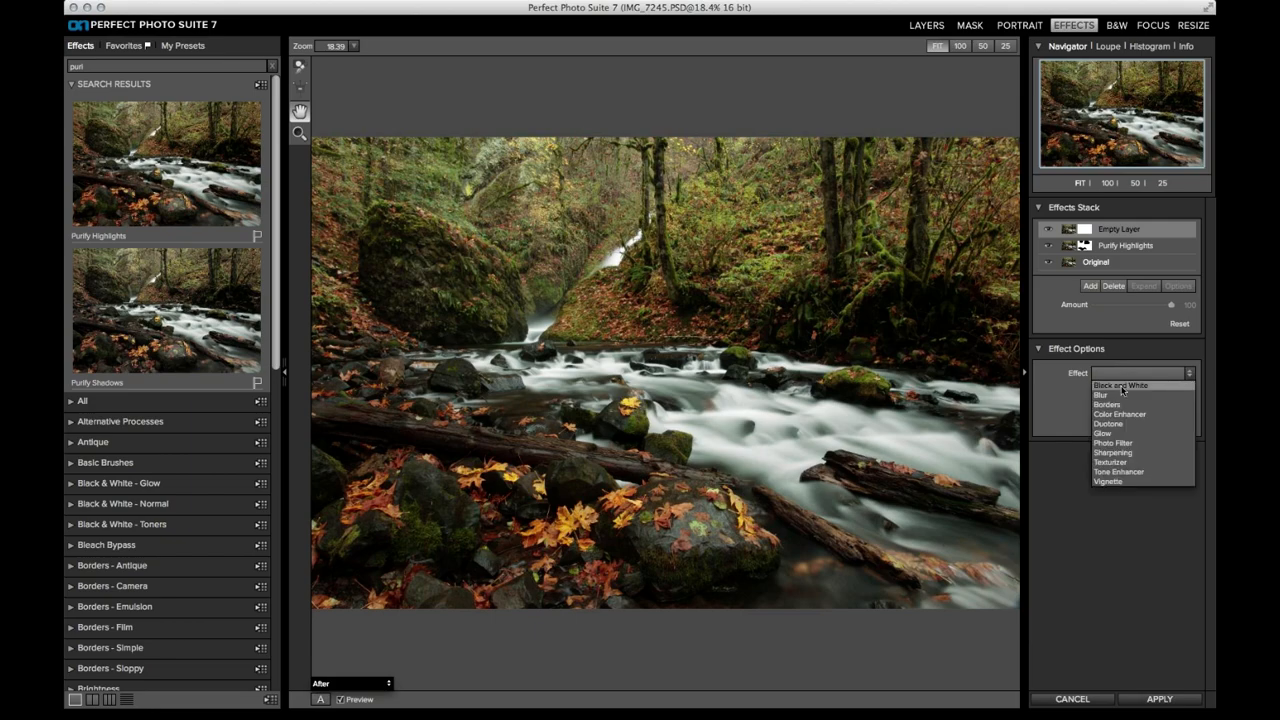
{"action": "left_click", "coordinate": [1128, 414]}
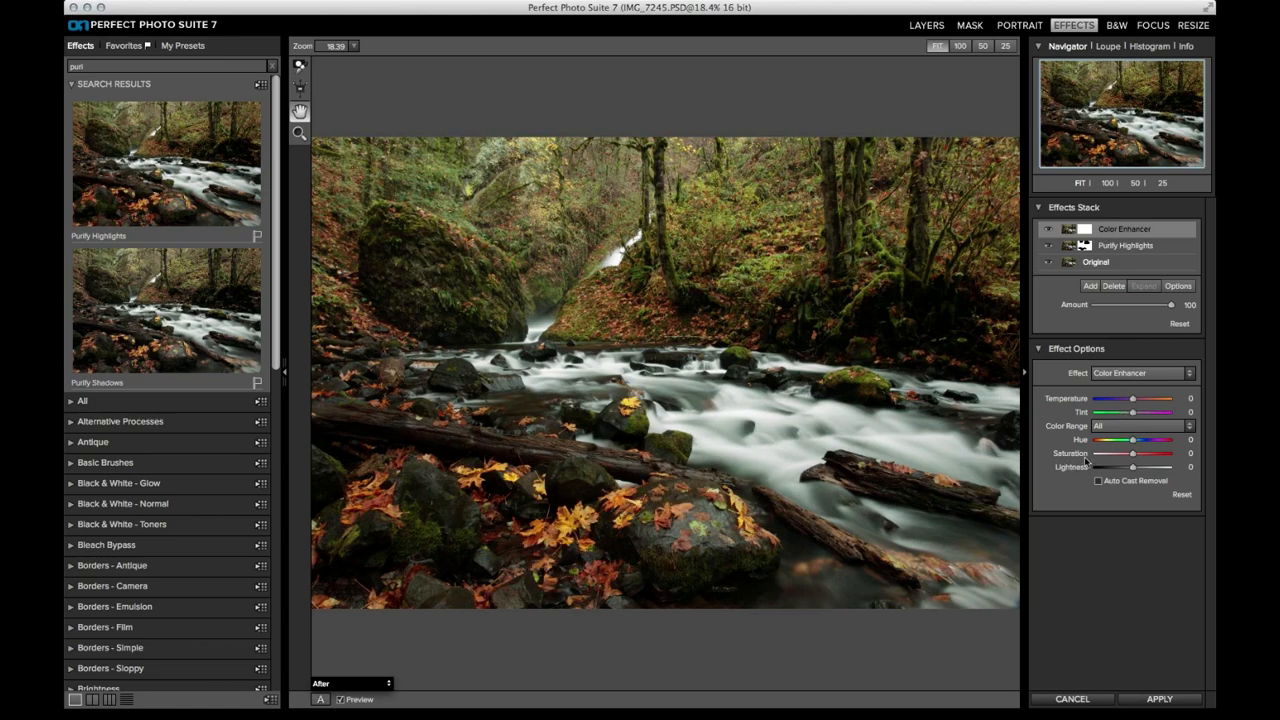
{"action": "left_click", "coordinate": [1099, 427]}
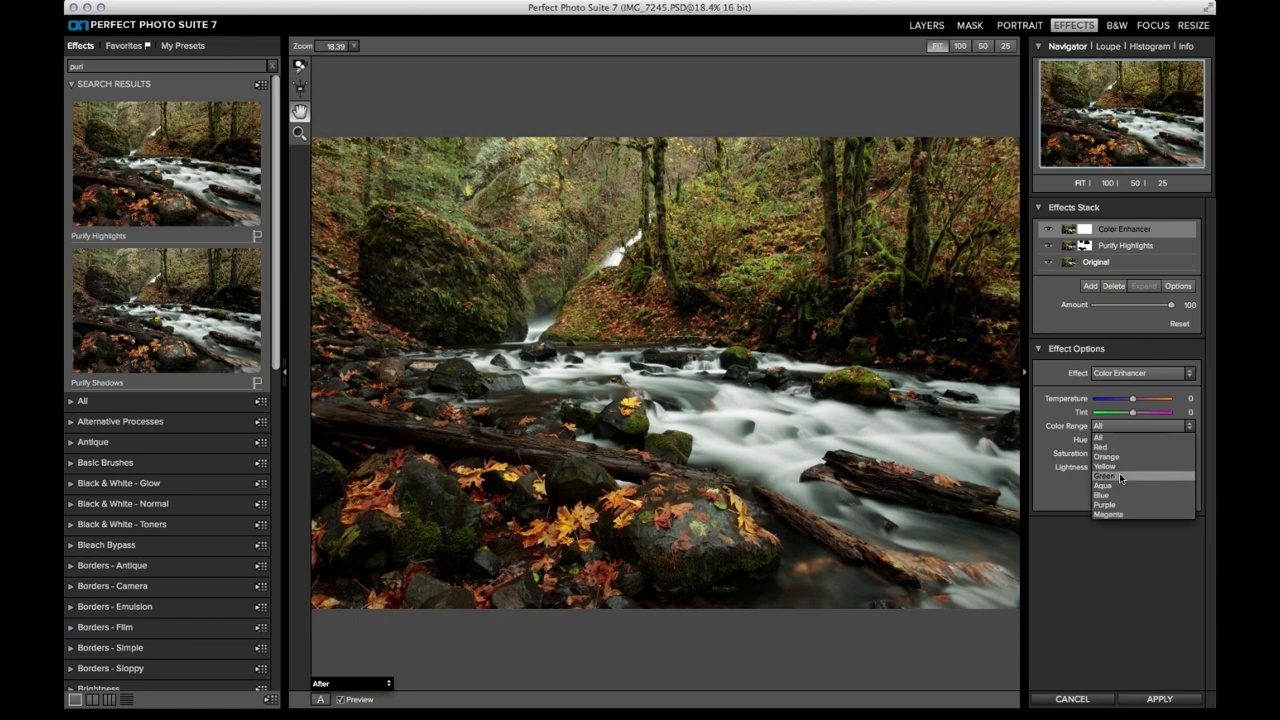
{"action": "left_click", "coordinate": [1107, 457]}
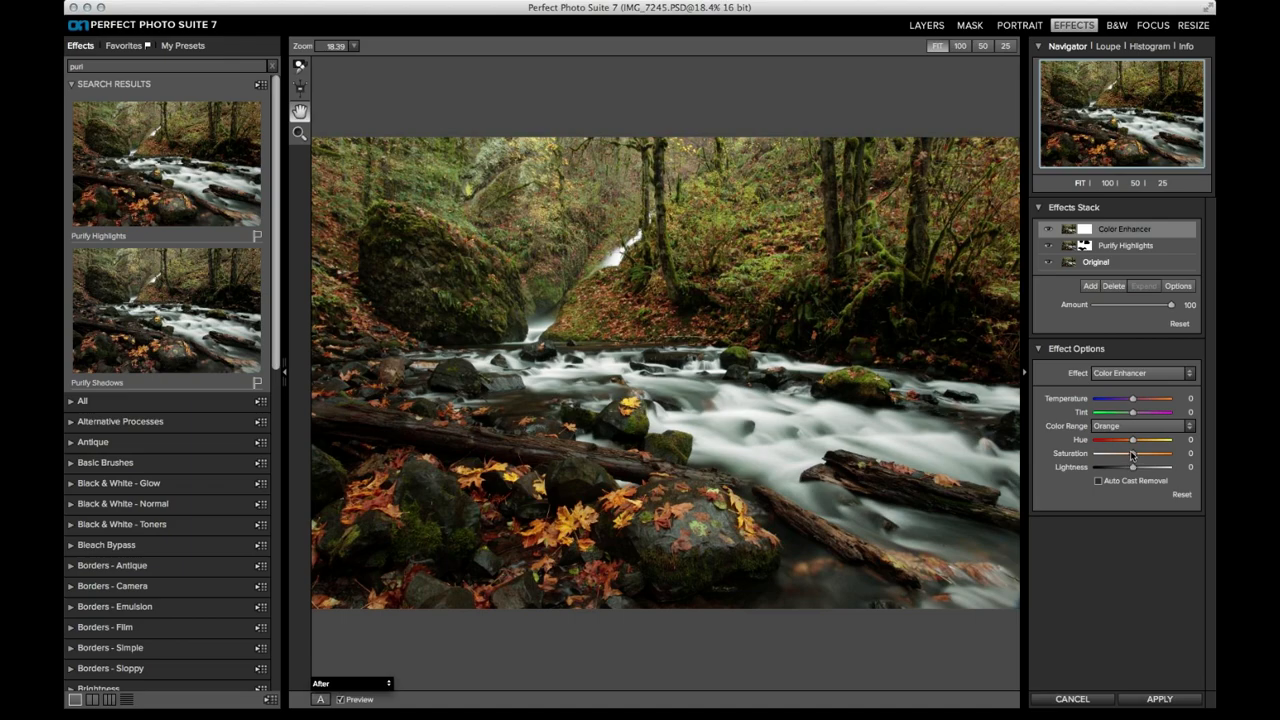
{"action": "left_click_drag", "start_coordinate": [1146, 456], "coordinate": [1148, 456]}
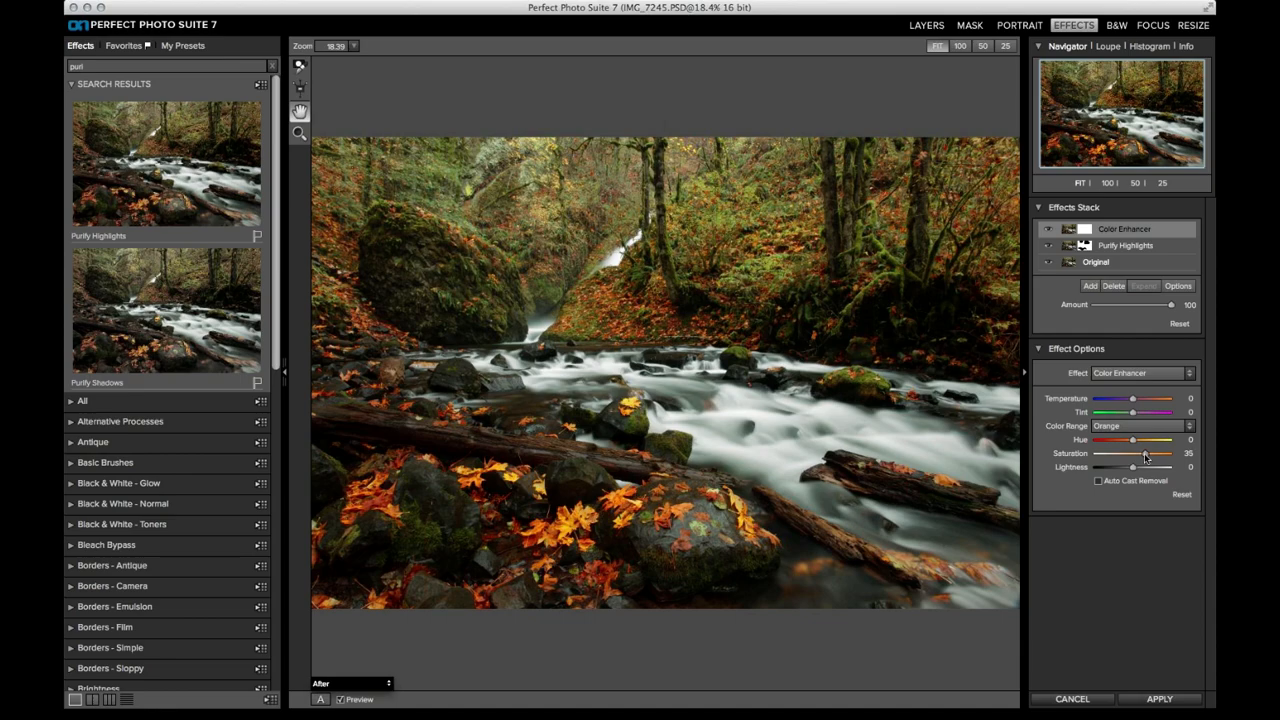
{"action": "left_click_drag", "start_coordinate": [1132, 467], "coordinate": [1144, 467]}
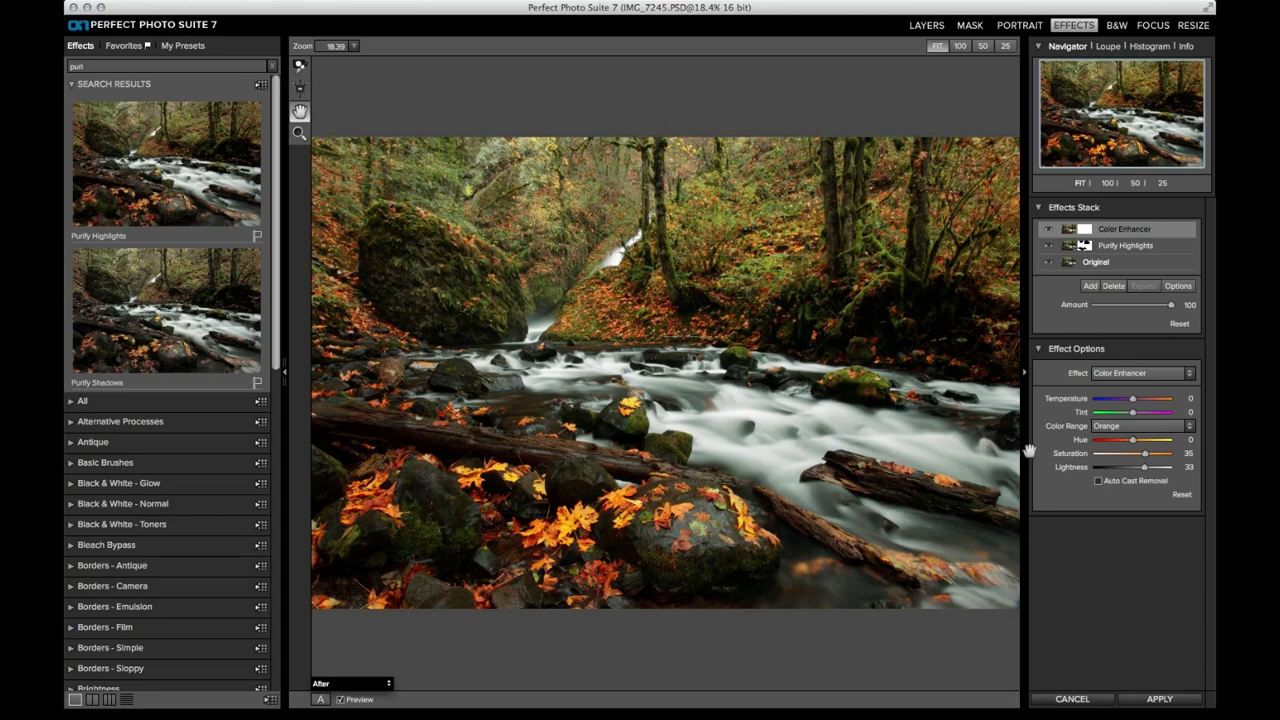
- Set the Color Enhancer's Green range to Hue 5, Saturation 28 and Lightness -49, and compare the photo with and without the effects
{"action": "left_click", "coordinate": [1115, 427]}
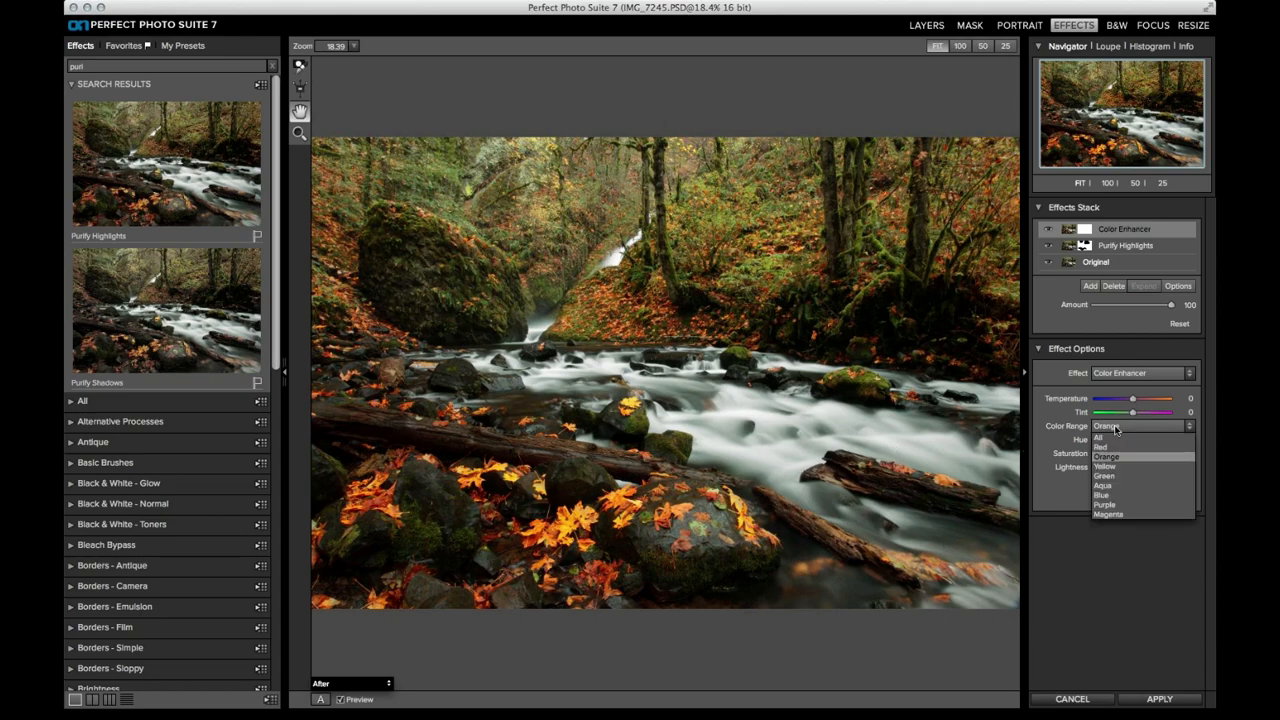
{"action": "left_click", "coordinate": [1106, 476]}
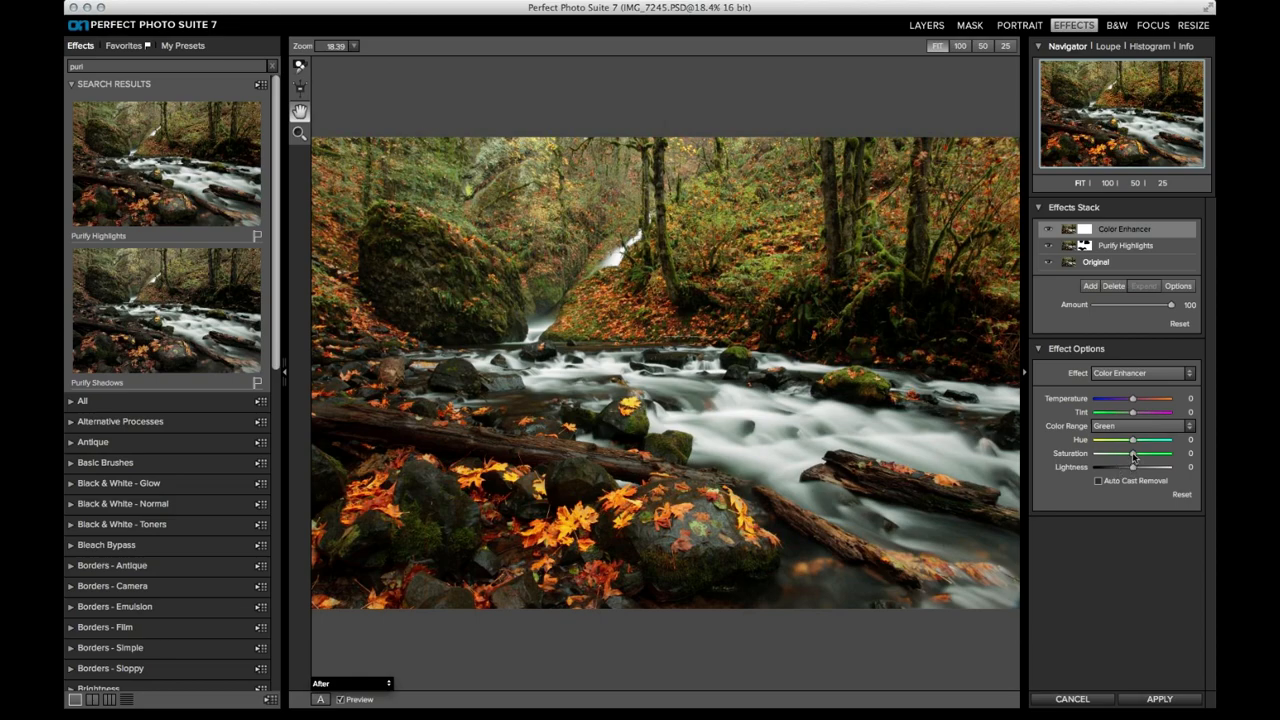
{"action": "left_click_drag", "start_coordinate": [1135, 456], "coordinate": [1115, 471]}
{"action": "left_click", "coordinate": [340, 699]}
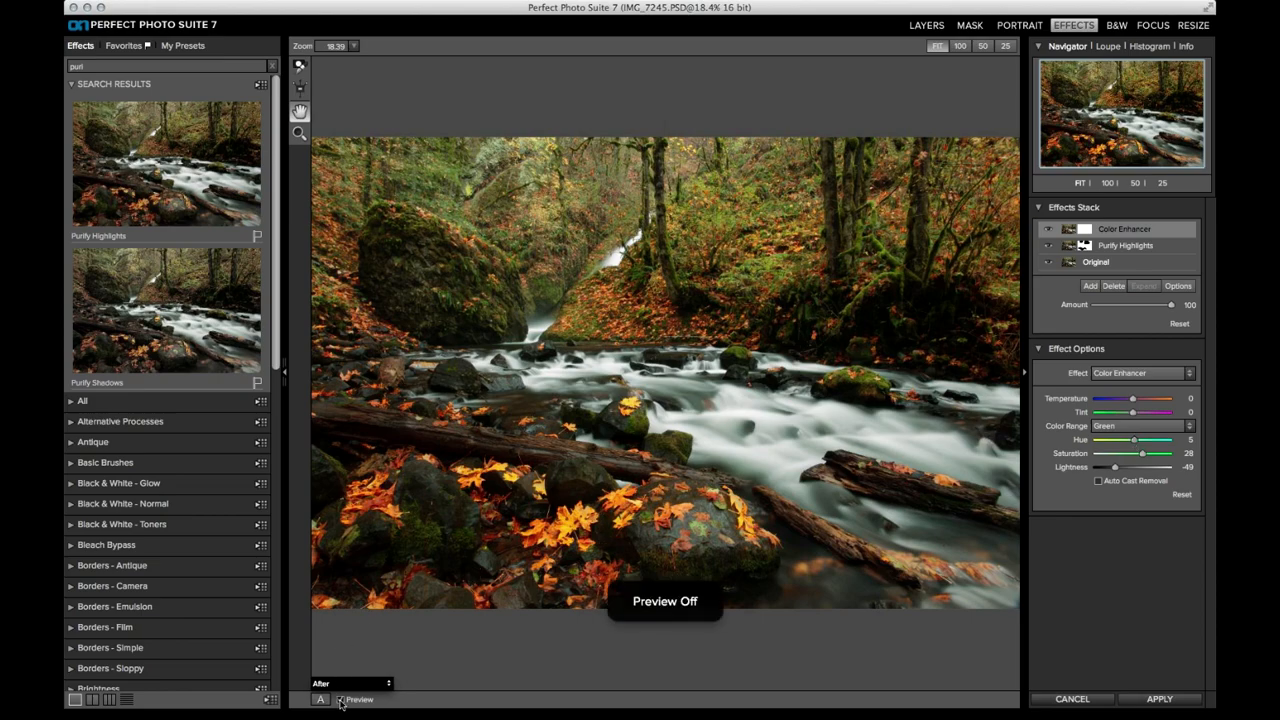
{"action": "left_click", "coordinate": [340, 699]}
{"action": "left_click", "coordinate": [340, 699]}
{"action": "left_click", "coordinate": [340, 699]}
{"action": "left_click", "coordinate": [340, 700]}
{"action": "left_click", "coordinate": [340, 700]}
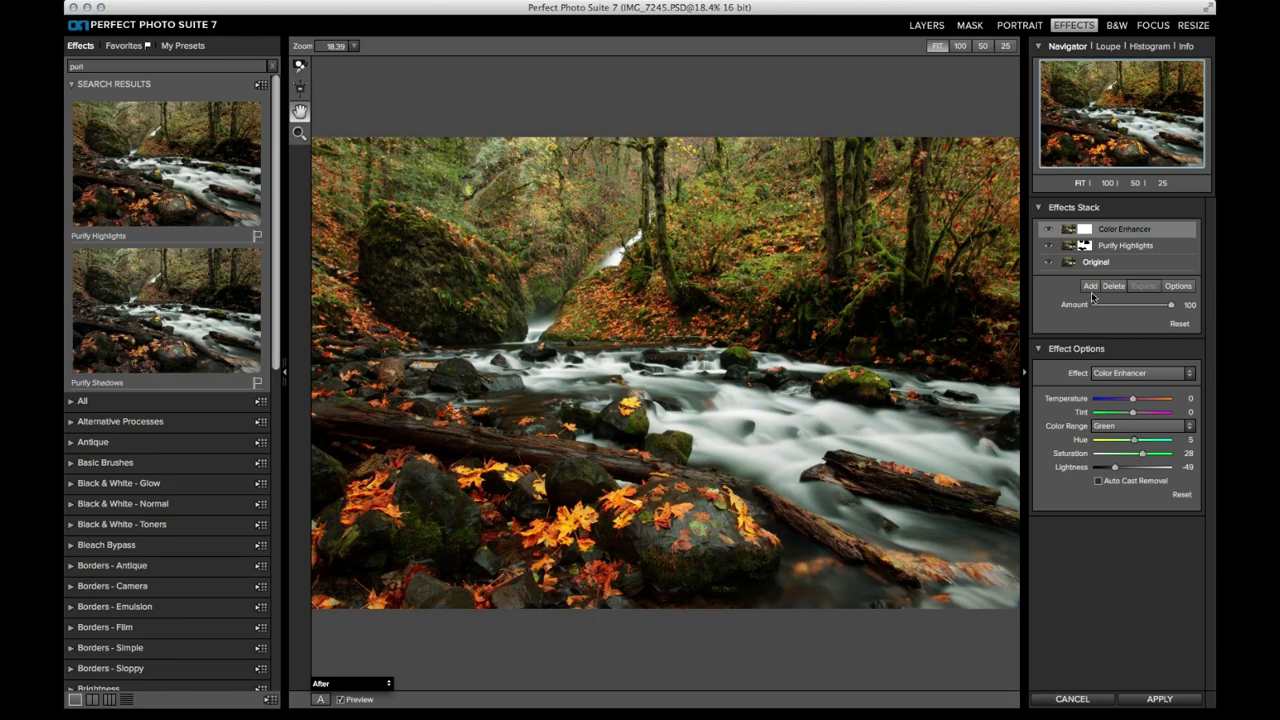
- Search the effects for "deep", add Deep Forest as a new layer at Amount 26, and compare the photo with and without it
{"action": "left_click", "coordinate": [1090, 286]}
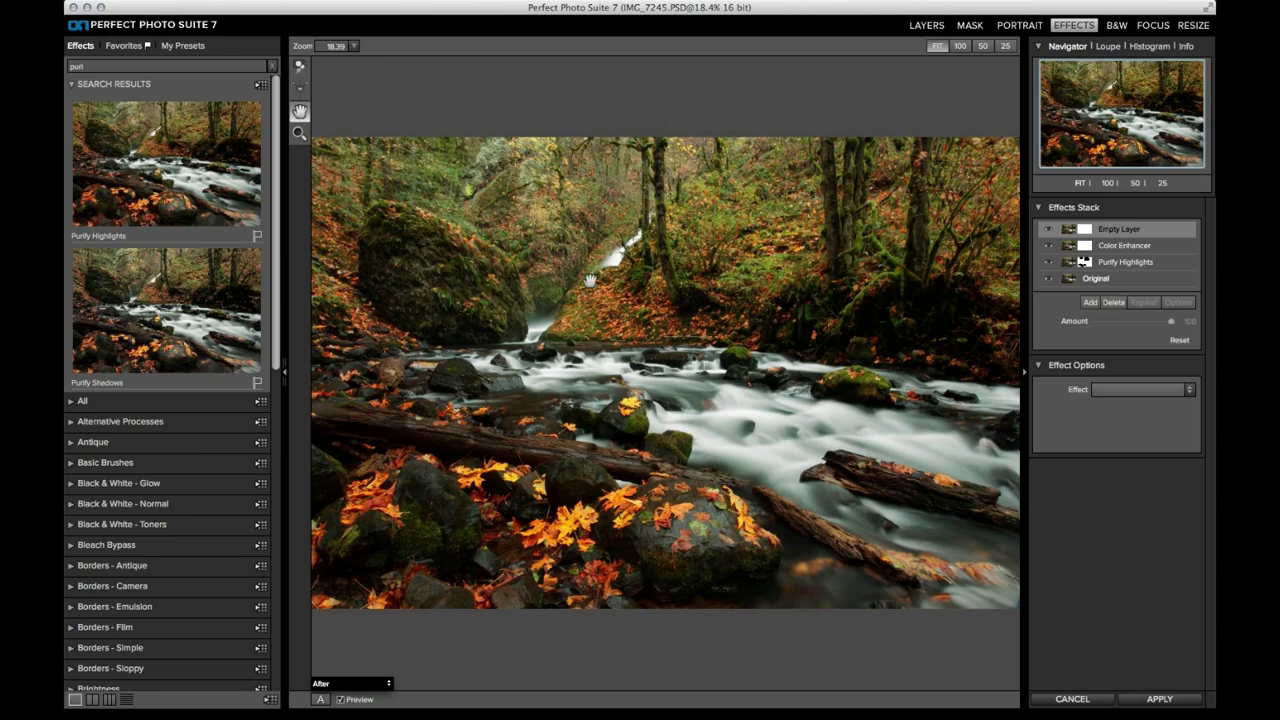
{"action": "left_click", "coordinate": [92, 66]}
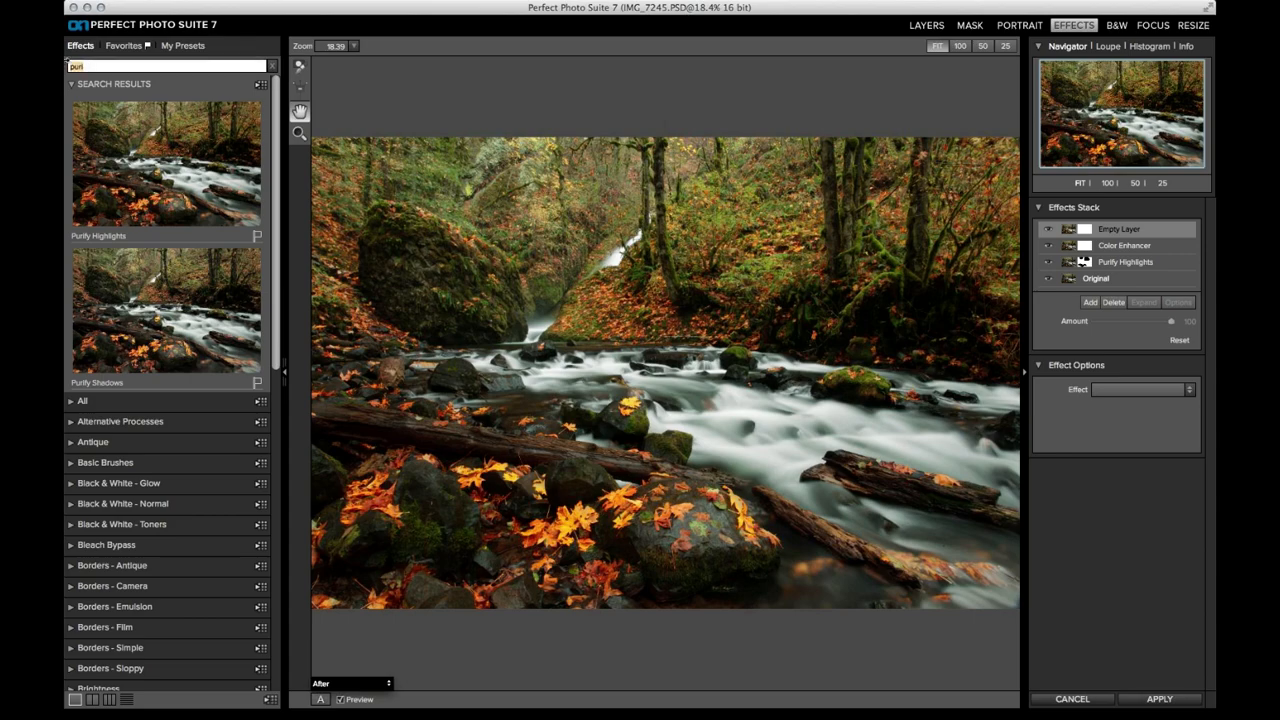
{"action": "type", "text": "deep"}
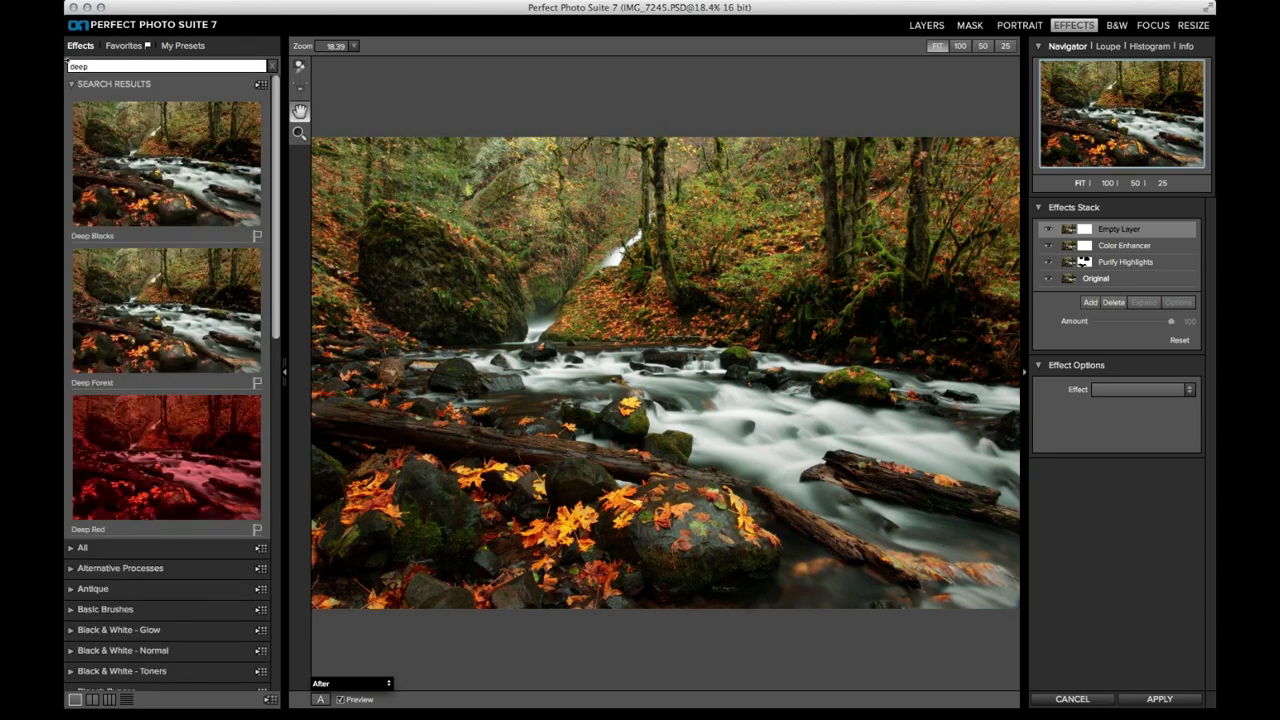
{"action": "left_click", "coordinate": [140, 302]}
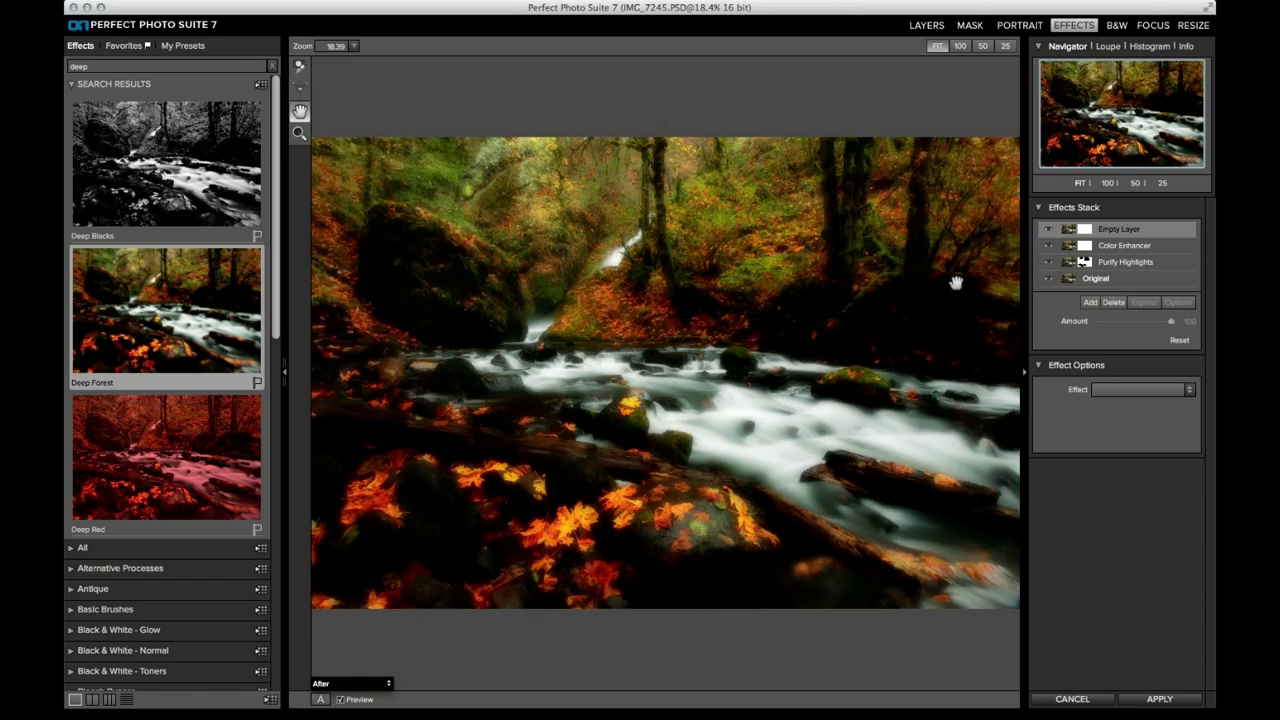
{"action": "left_click_drag", "start_coordinate": [1144, 316], "coordinate": [1111, 323]}
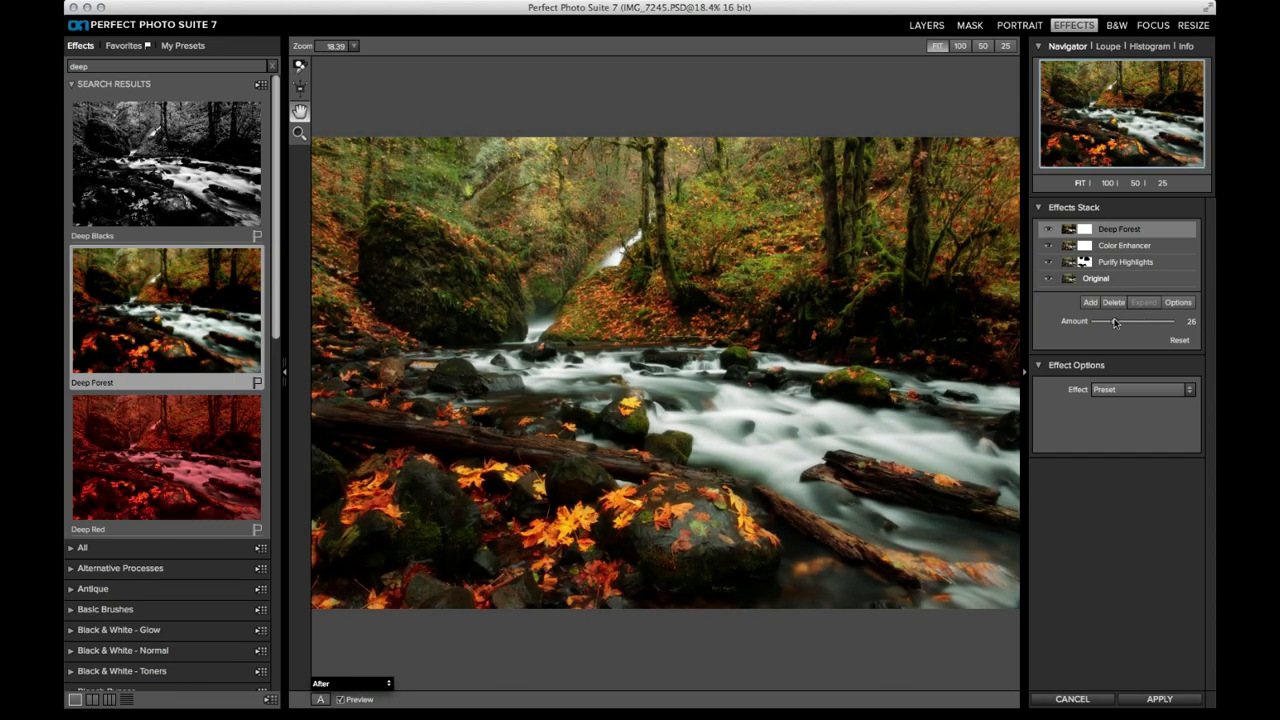
{"action": "left_click", "coordinate": [1049, 231]}
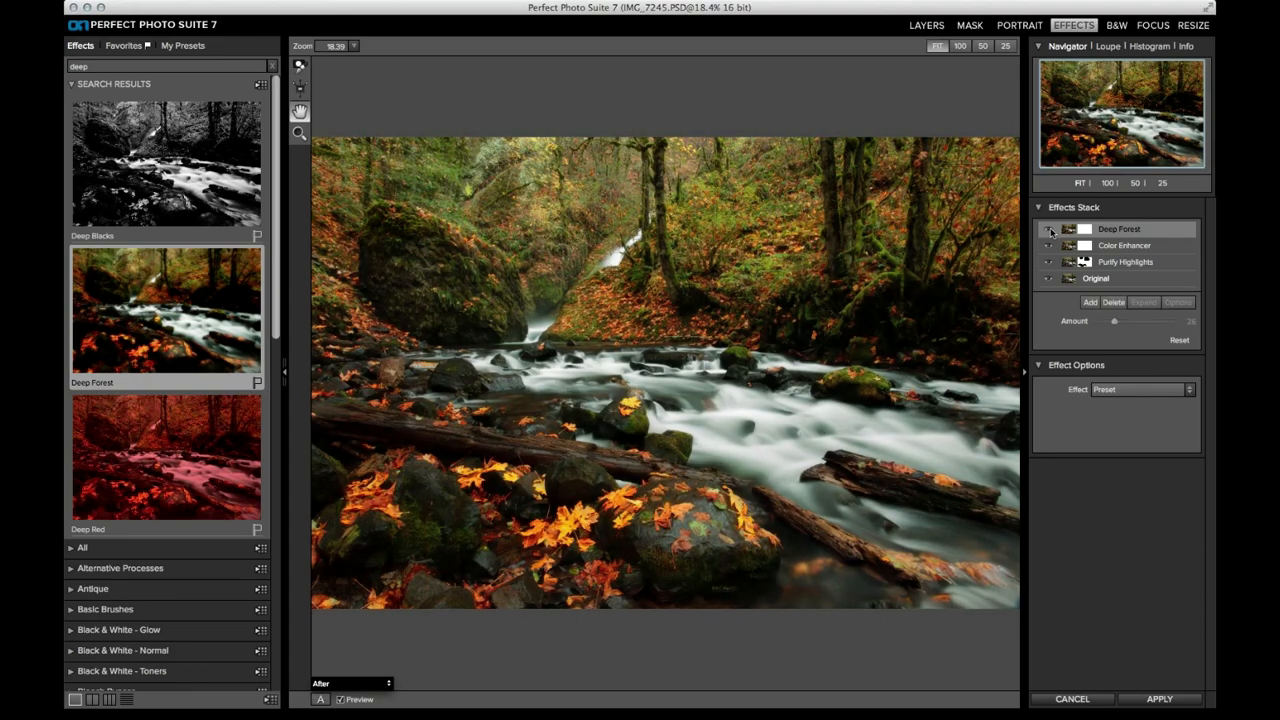
{"action": "left_click", "coordinate": [1050, 231]}
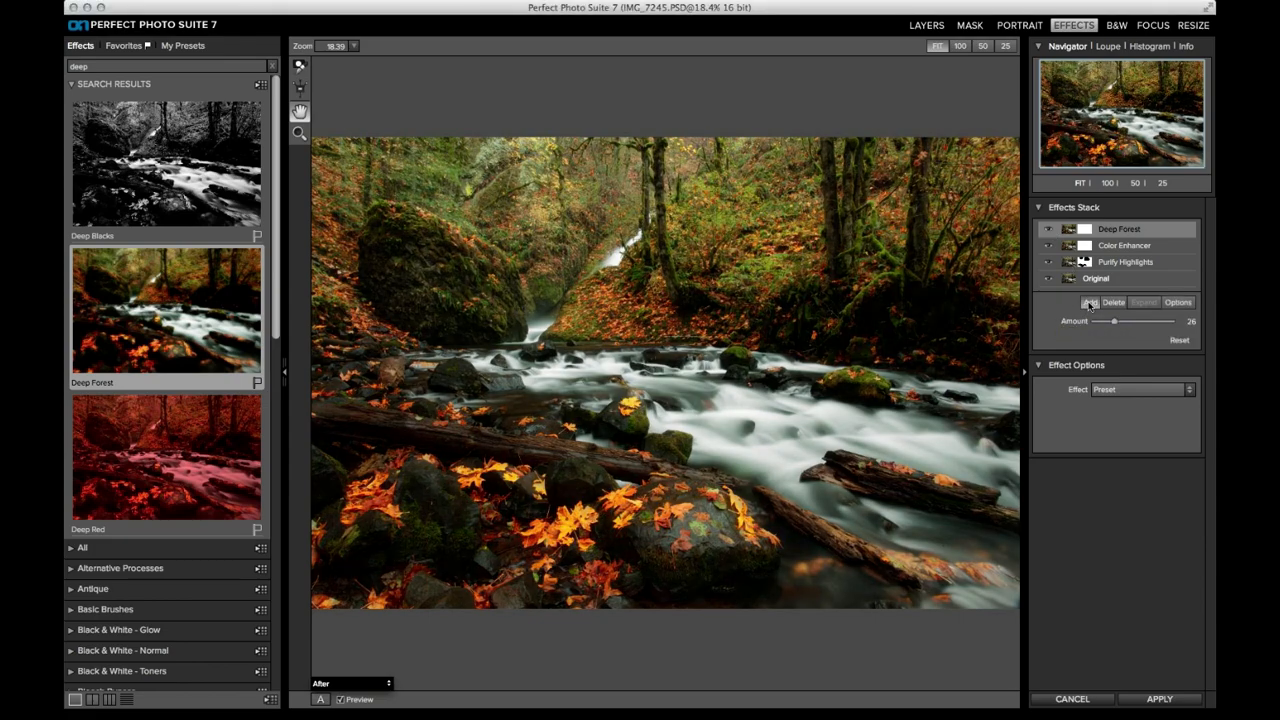
- Add the Big Softy effect from the Vignettes - Darken category as a new layer at Amount 34
{"action": "left_click", "coordinate": [1090, 303]}
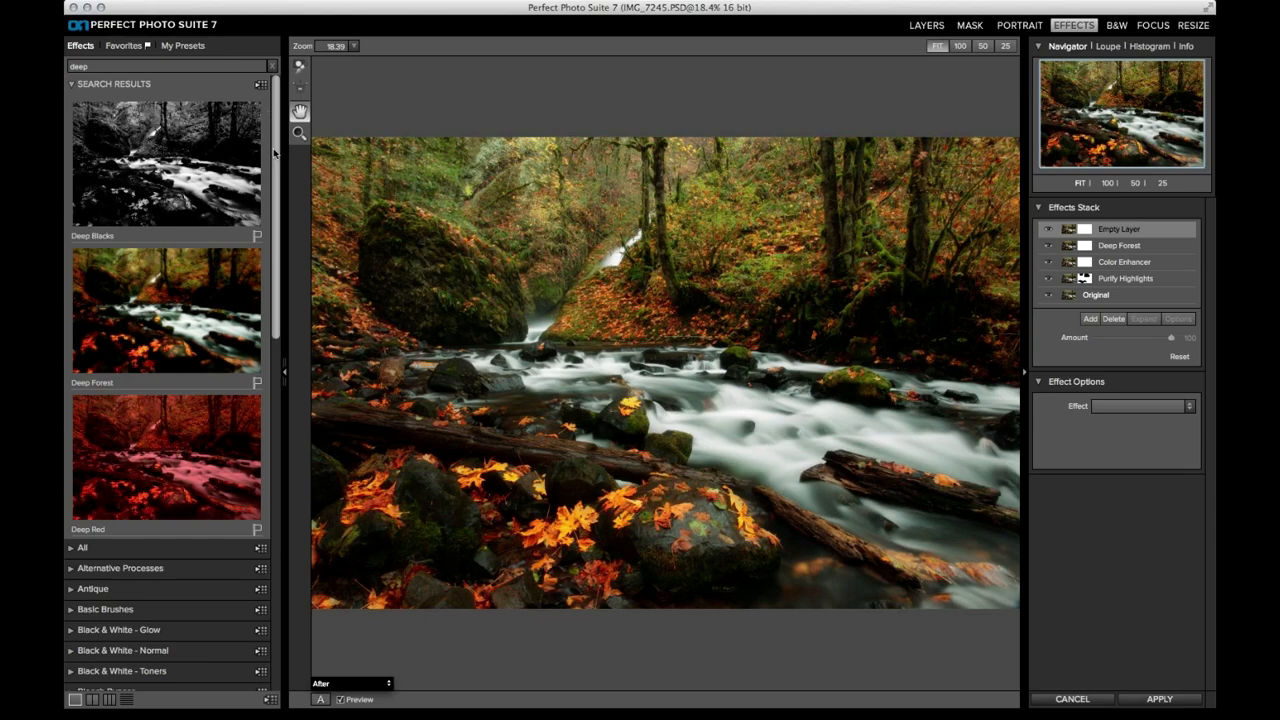
{"action": "scroll", "coordinate": [276, 156], "scroll_direction": "down", "scroll_amount": 1}
{"action": "left_click_drag", "start_coordinate": [282, 203], "coordinate": [300, 552]}
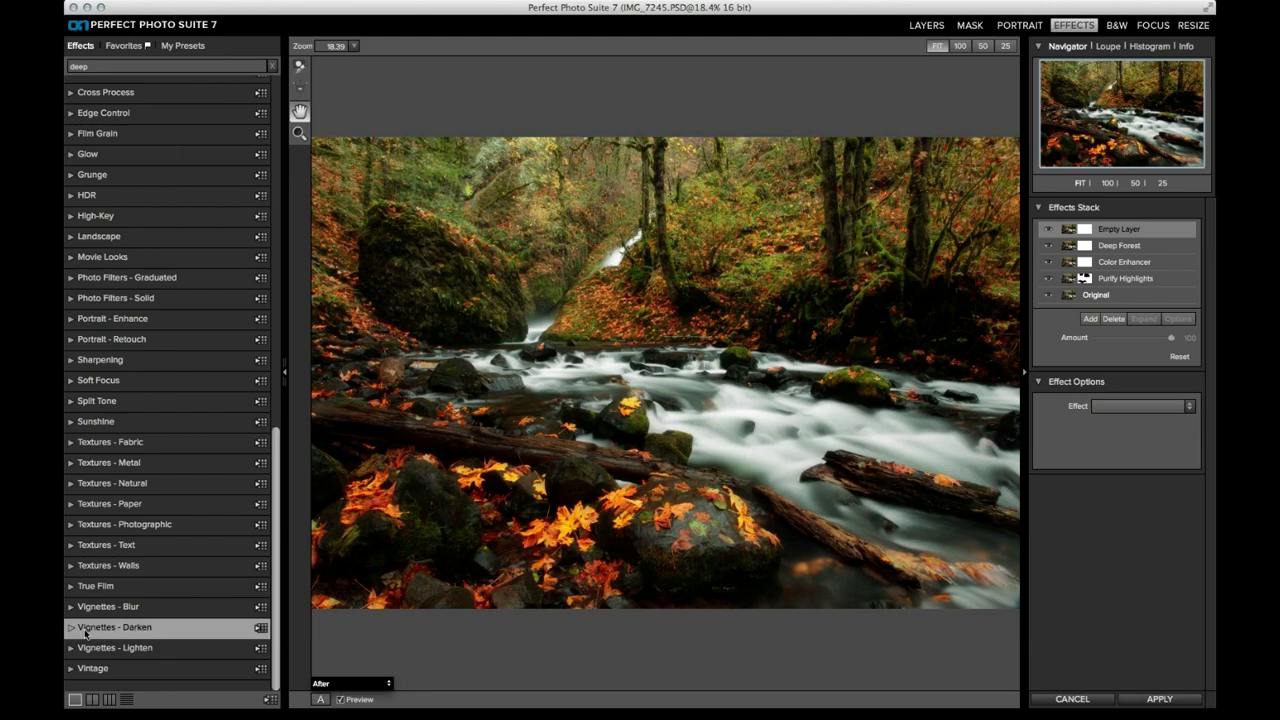
{"action": "left_click", "coordinate": [122, 629]}
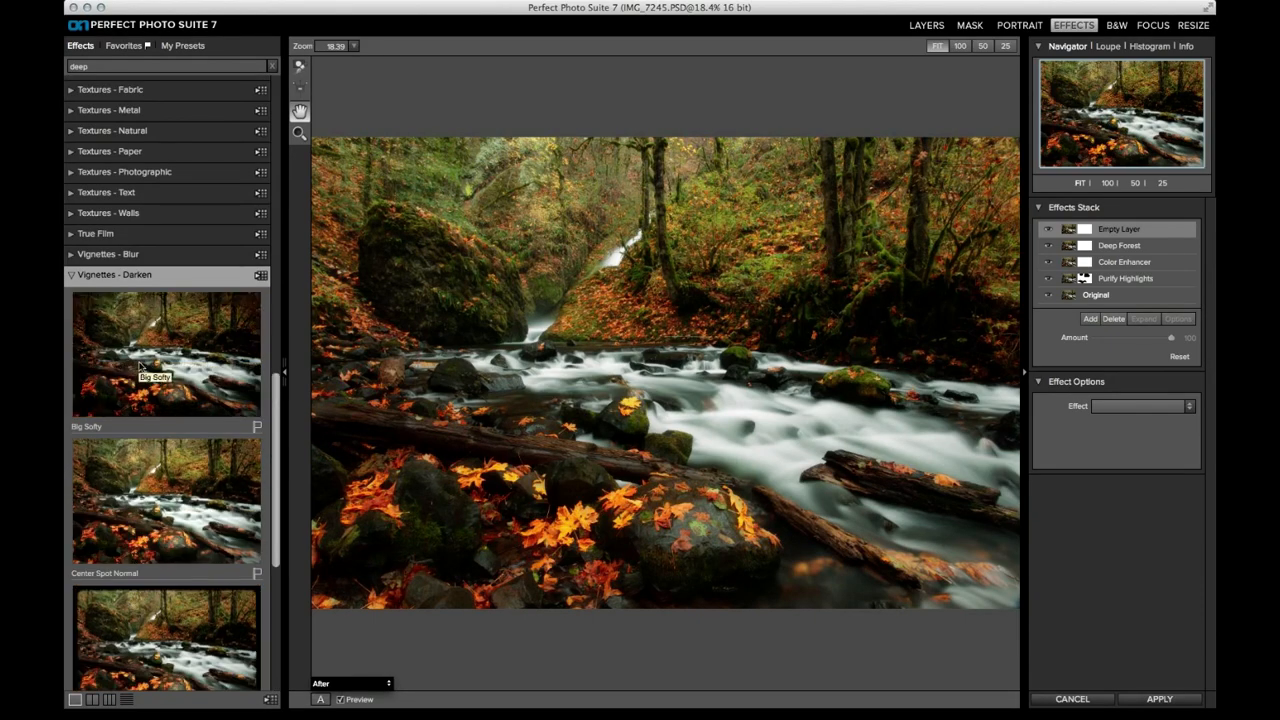
{"action": "left_click", "coordinate": [177, 372]}
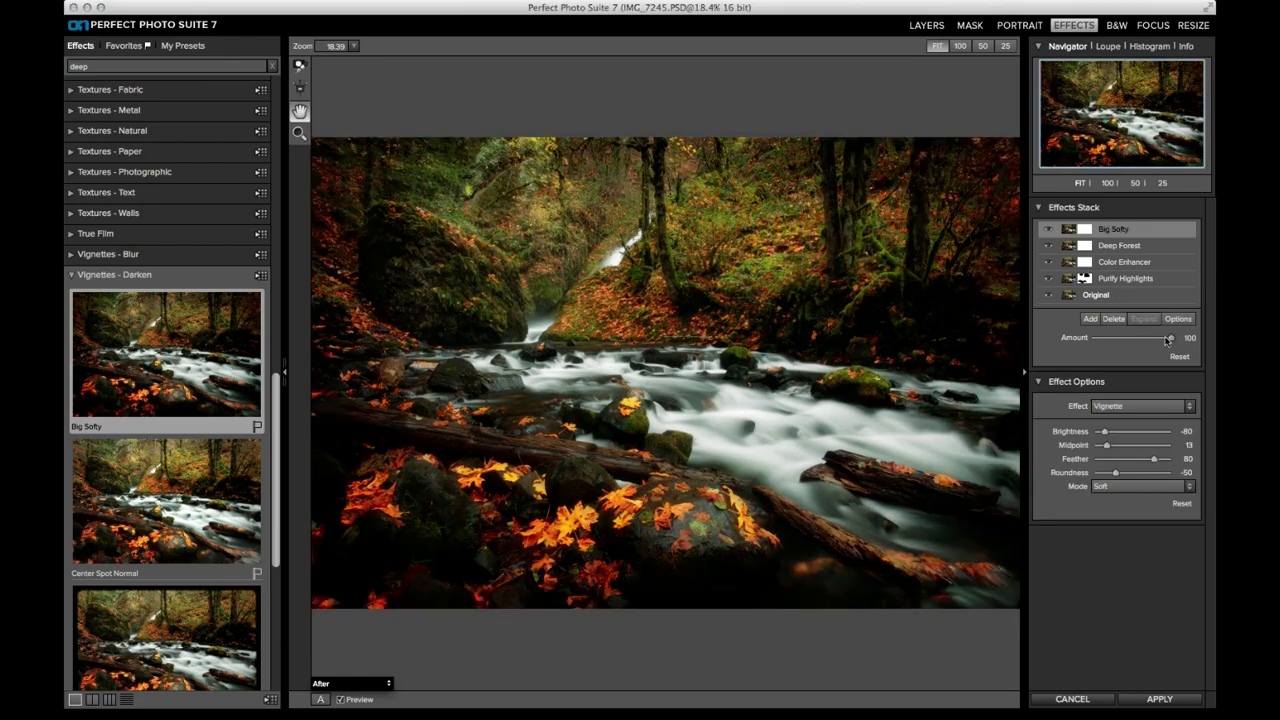
{"action": "left_click_drag", "start_coordinate": [1168, 341], "coordinate": [1120, 340]}
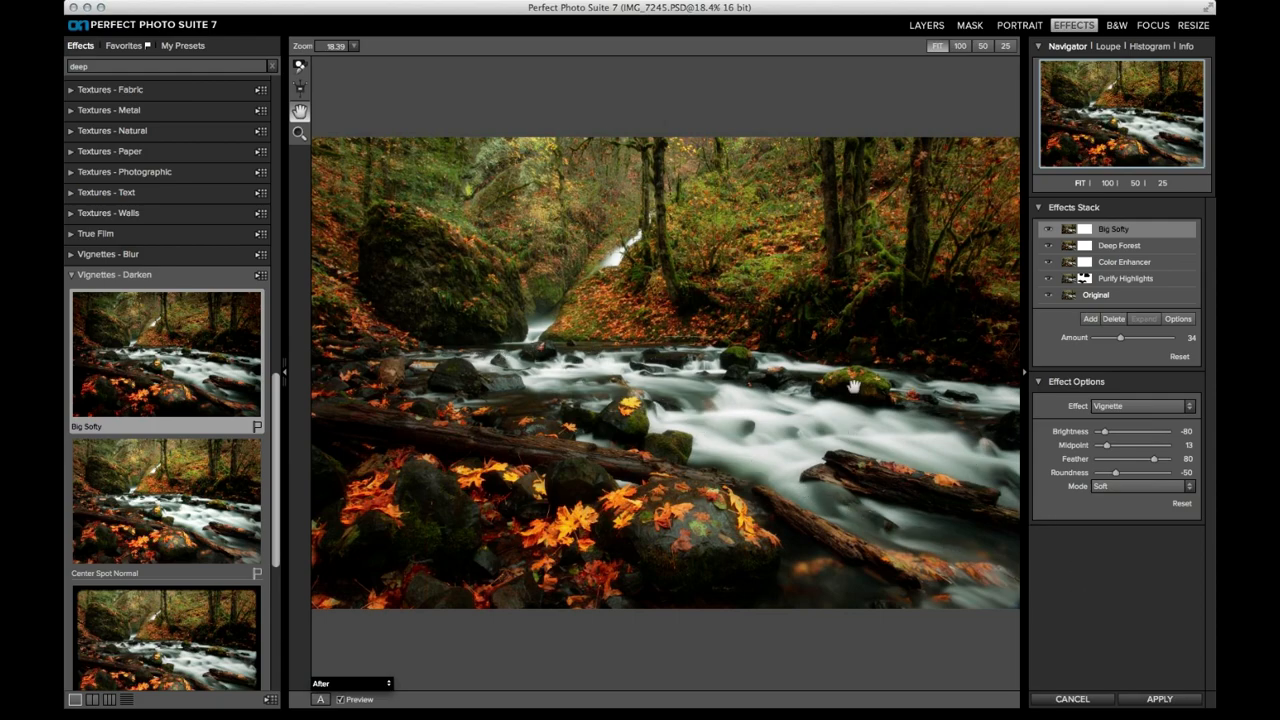
- Paint the Big Softy vignette out of the stream's lower-right area with the masking brush enlarged to size 900
{"action": "left_click", "coordinate": [299, 66]}
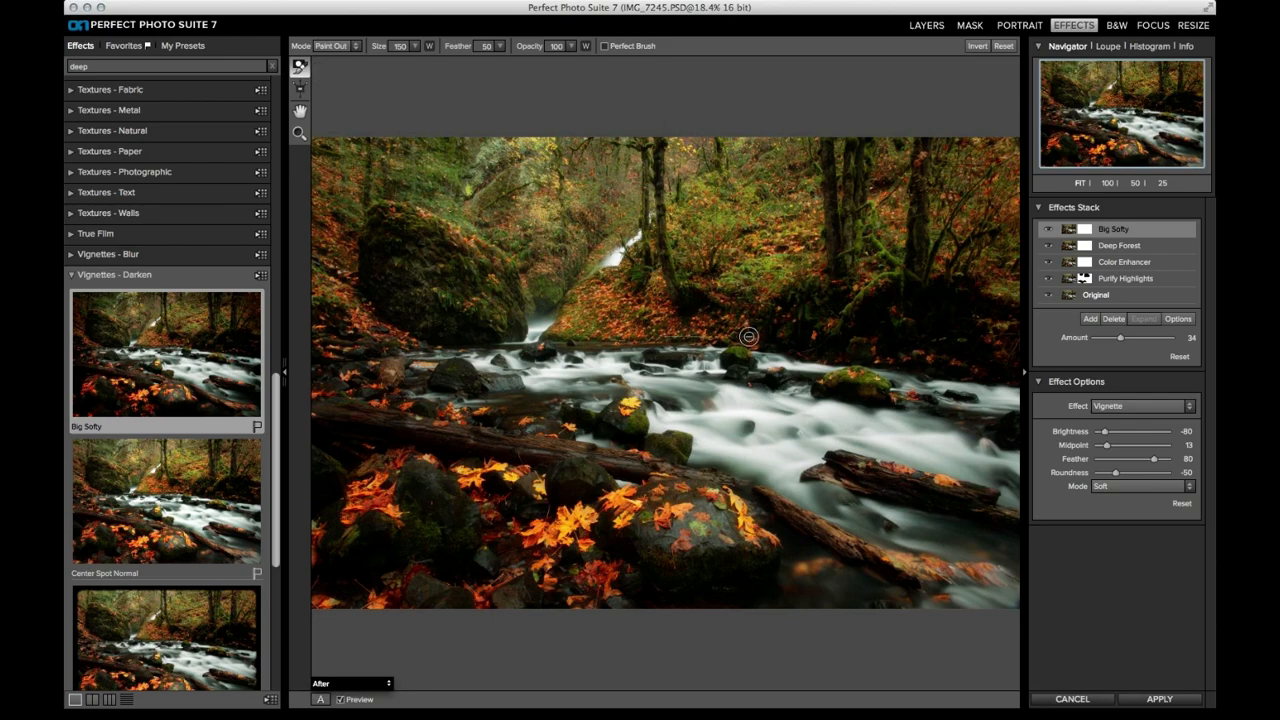
{"action": "key", "text": "bracketright"}
{"action": "key", "text": "bracketright"}
{"action": "key", "text": "bracketright"}
{"action": "key", "text": "bracketright"}
{"action": "key", "text": "bracketright"}
{"action": "key", "text": "bracketright"}
{"action": "key", "text": "bracketright"}
{"action": "key", "text": "bracketright"}
{"action": "key", "text": "bracketright"}
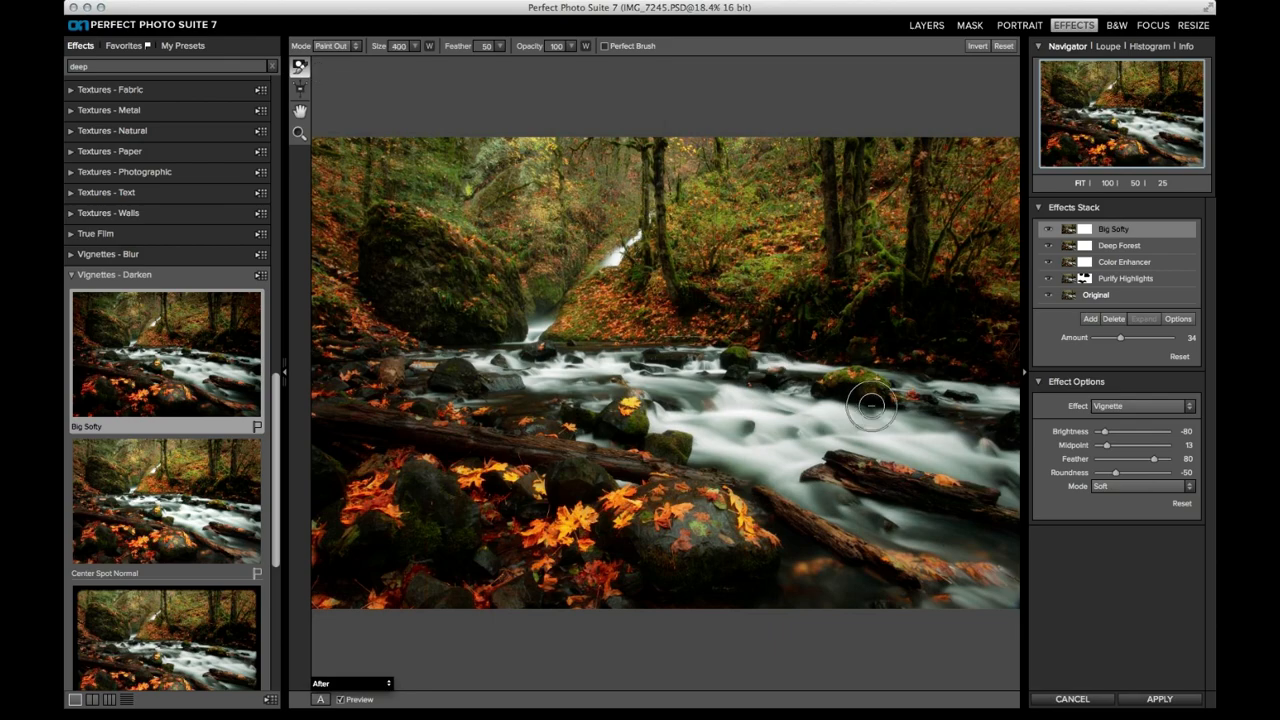
{"action": "mouse_move", "coordinate": [935, 440]}
{"action": "left_mouse_down"}
{"action": "mouse_move", "coordinate": [997, 444]}
{"action": "mouse_move", "coordinate": [997, 413]}
{"action": "mouse_move", "coordinate": [975, 497]}
{"action": "mouse_move", "coordinate": [998, 531]}
{"action": "mouse_move", "coordinate": [994, 560]}
{"action": "mouse_move", "coordinate": [997, 469]}
{"action": "mouse_move", "coordinate": [938, 527]}
{"action": "mouse_move", "coordinate": [836, 582]}
{"action": "mouse_move", "coordinate": [823, 568]}
{"action": "mouse_move", "coordinate": [887, 580]}
{"action": "mouse_move", "coordinate": [969, 555]}
{"action": "mouse_move", "coordinate": [1004, 451]}
{"action": "mouse_move", "coordinate": [1002, 433]}
{"action": "mouse_move", "coordinate": [955, 419]}
{"action": "mouse_move", "coordinate": [1049, 449]}
{"action": "mouse_move", "coordinate": [985, 423]}
{"action": "mouse_move", "coordinate": [967, 436]}
{"action": "mouse_move", "coordinate": [1017, 474]}
{"action": "mouse_move", "coordinate": [844, 457]}
{"action": "mouse_move", "coordinate": [988, 546]}
{"action": "mouse_move", "coordinate": [886, 540]}
{"action": "mouse_move", "coordinate": [918, 601]}
{"action": "mouse_move", "coordinate": [837, 589]}
{"action": "mouse_move", "coordinate": [886, 606]}
{"action": "mouse_move", "coordinate": [1009, 566]}
{"action": "mouse_move", "coordinate": [984, 478]}
{"action": "mouse_move", "coordinate": [896, 432]}
{"action": "mouse_move", "coordinate": [784, 419]}
{"action": "mouse_move", "coordinate": [890, 426]}
{"action": "mouse_move", "coordinate": [976, 502]}
{"action": "mouse_move", "coordinate": [936, 585]}
{"action": "mouse_move", "coordinate": [832, 606]}
{"action": "left_mouse_up"}
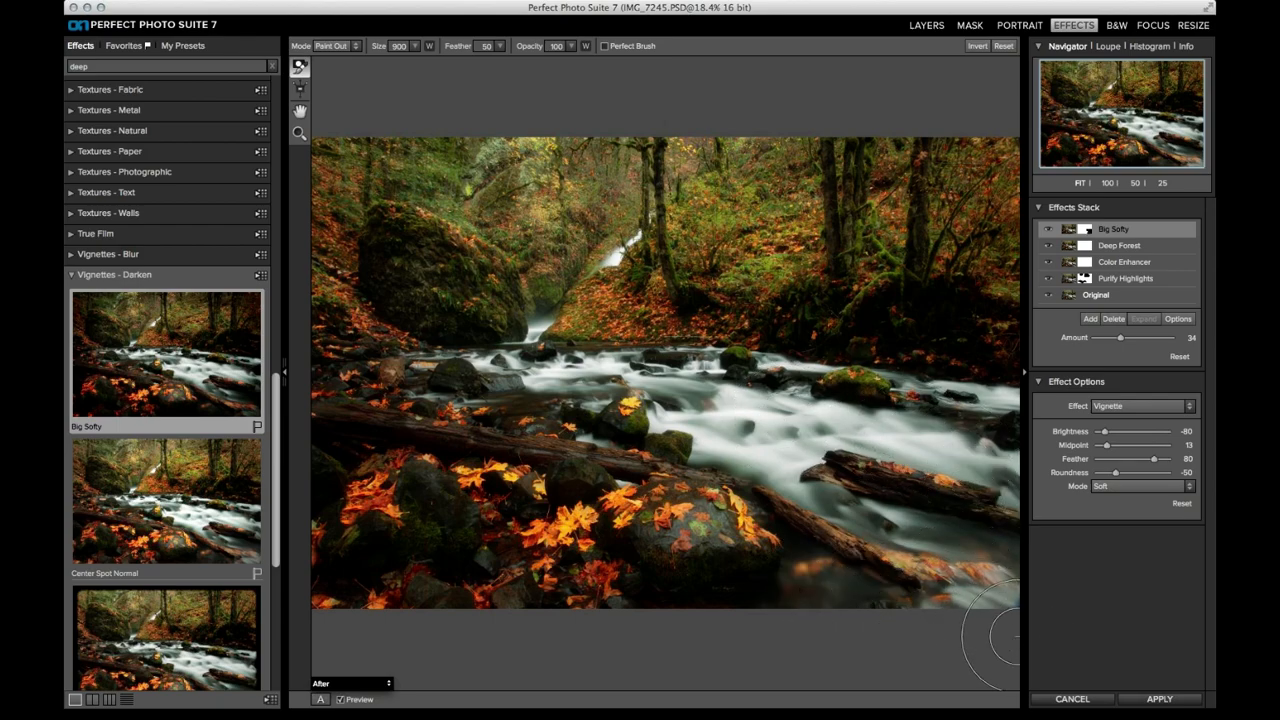
- Apply the effects stack to the photo, comparing the image with and without the effects before and after applying it
{"action": "left_click", "coordinate": [341, 700]}
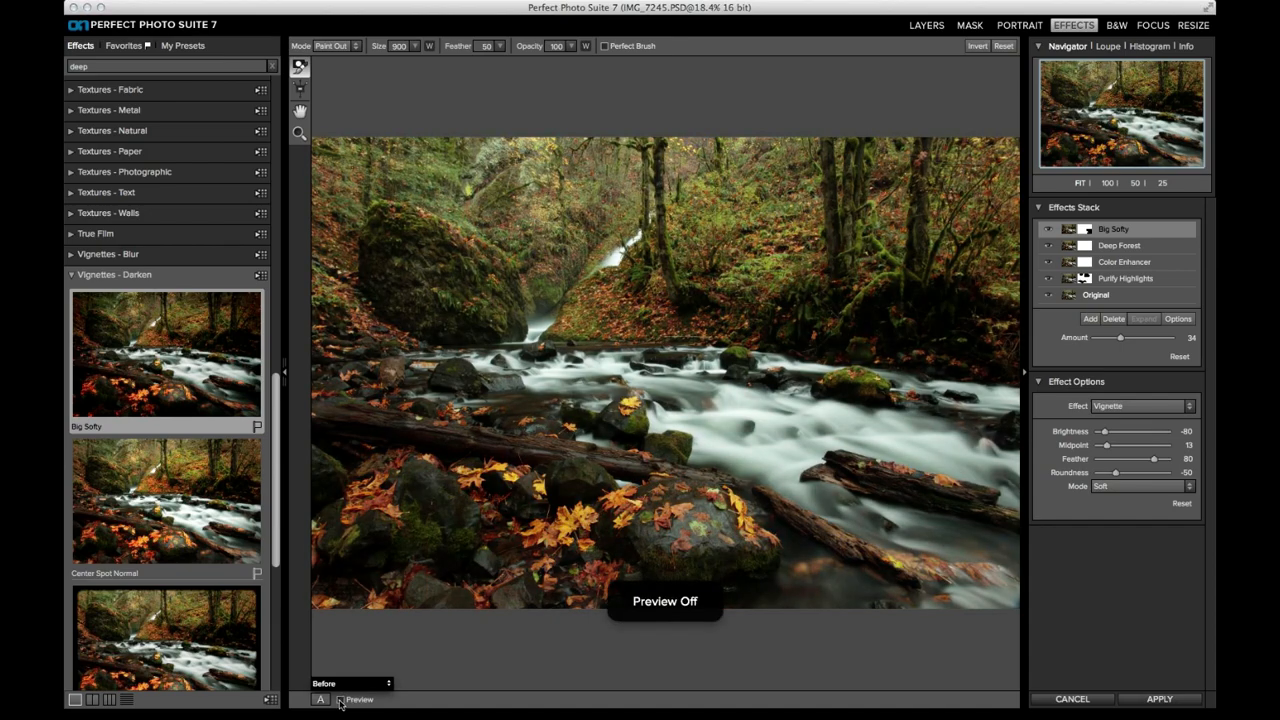
{"action": "left_click", "coordinate": [341, 700]}
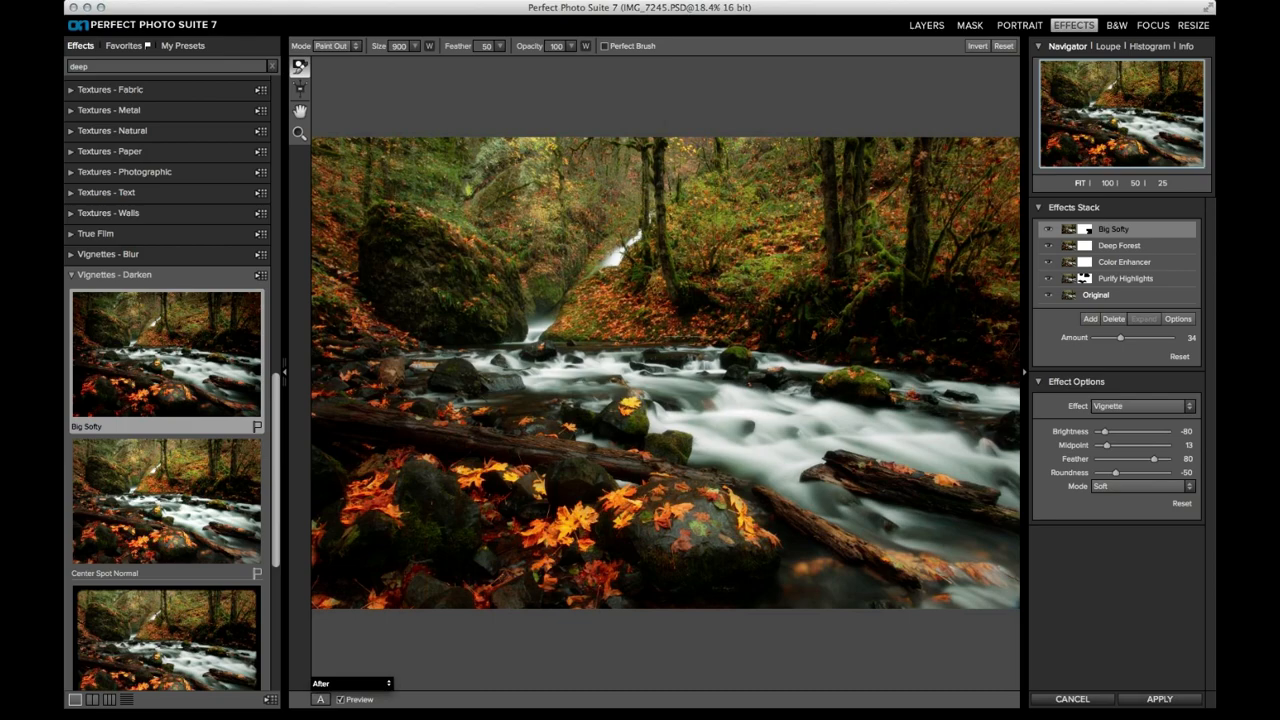
{"action": "left_click", "coordinate": [1157, 703]}
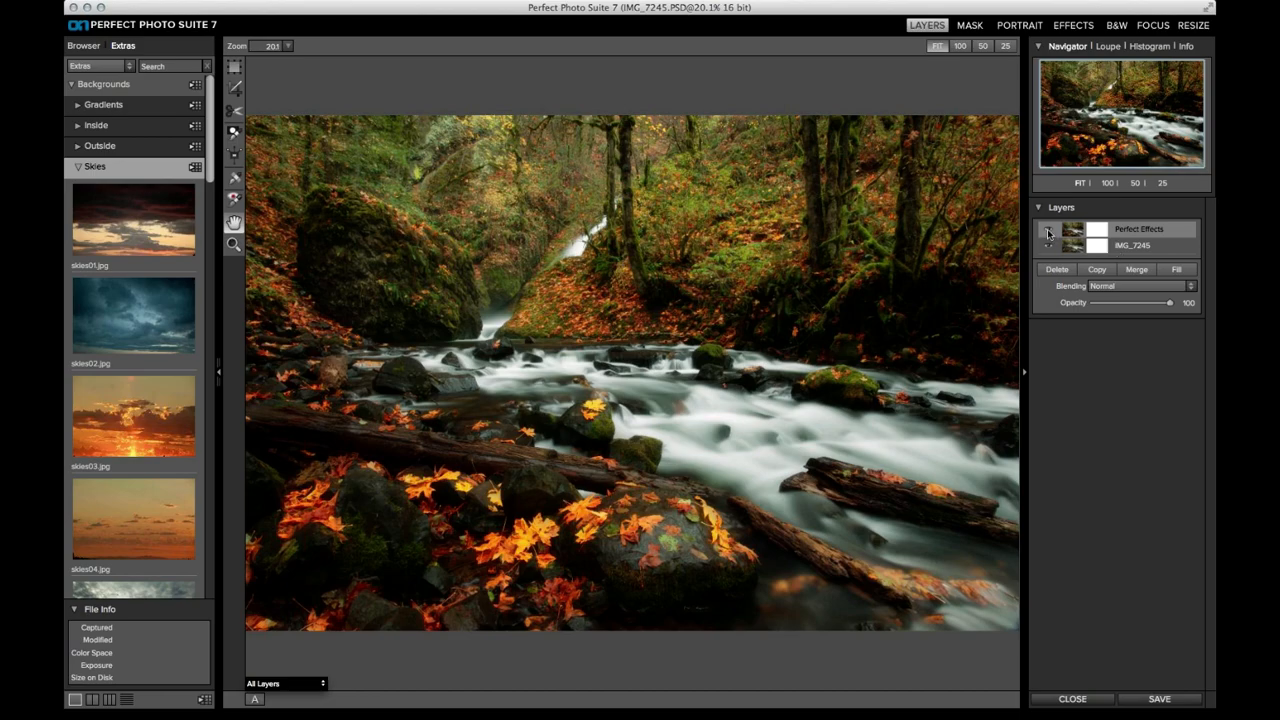
{"action": "left_click", "coordinate": [1048, 233]}
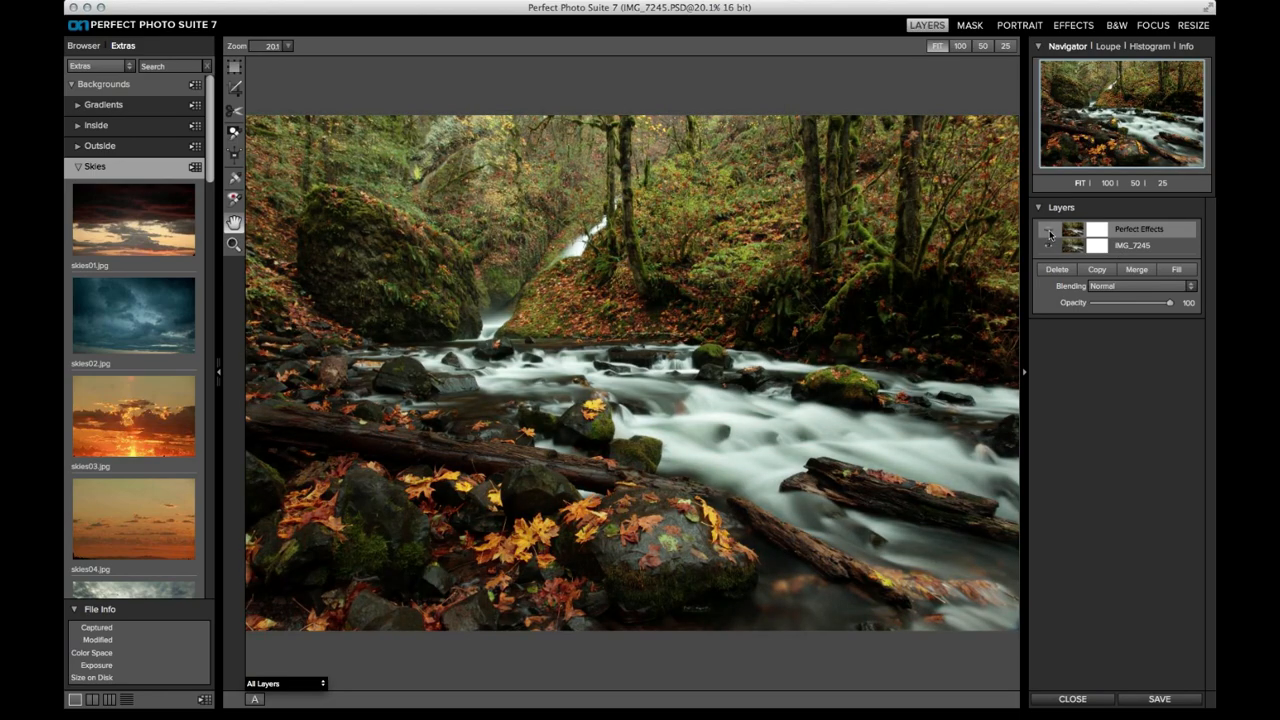
{"action": "left_click", "coordinate": [1048, 233]}
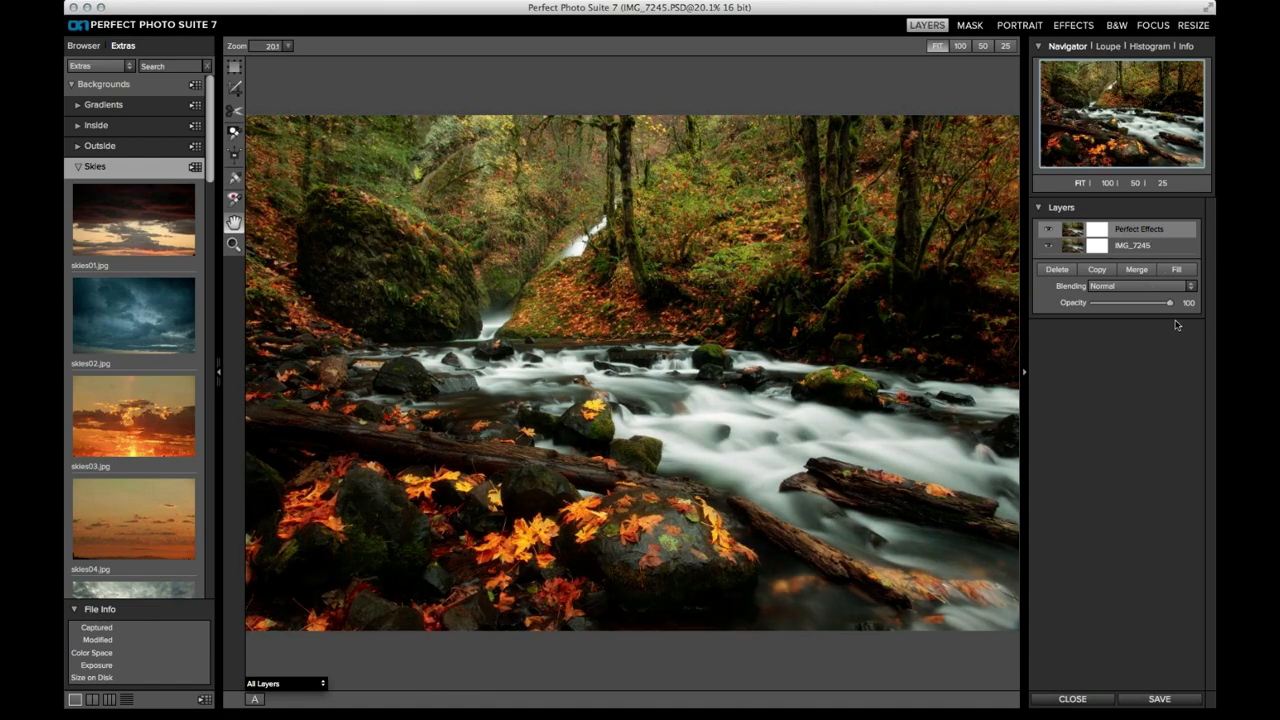
{"action": "mouse_move", "coordinate": [1169, 303]}
{"action": "left_mouse_down"}
{"action": "mouse_move", "coordinate": [1089, 308]}
{"action": "mouse_move", "coordinate": [1175, 309]}
{"action": "left_mouse_up"}
- Switch the photo to the Resize module, dismiss the introductory hints, and expand the Epson Canvas presets
{"action": "left_click", "coordinate": [1196, 25]}
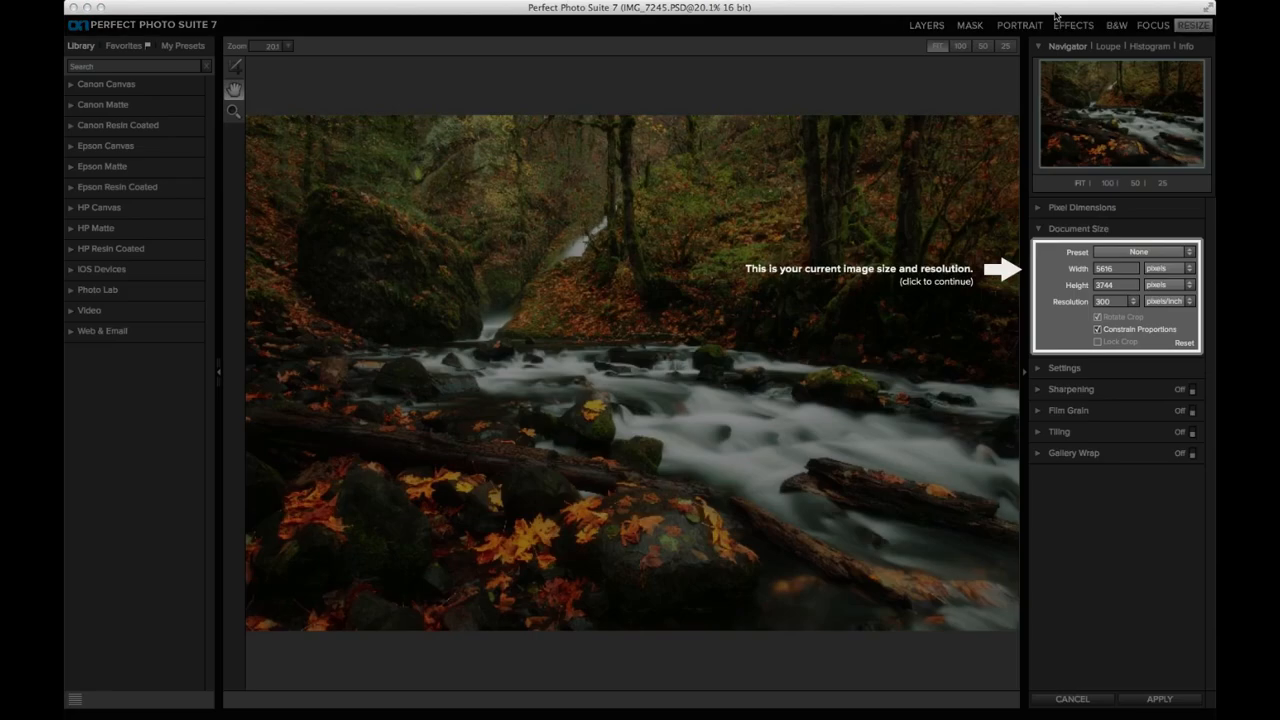
{"action": "left_click", "coordinate": [849, 173]}
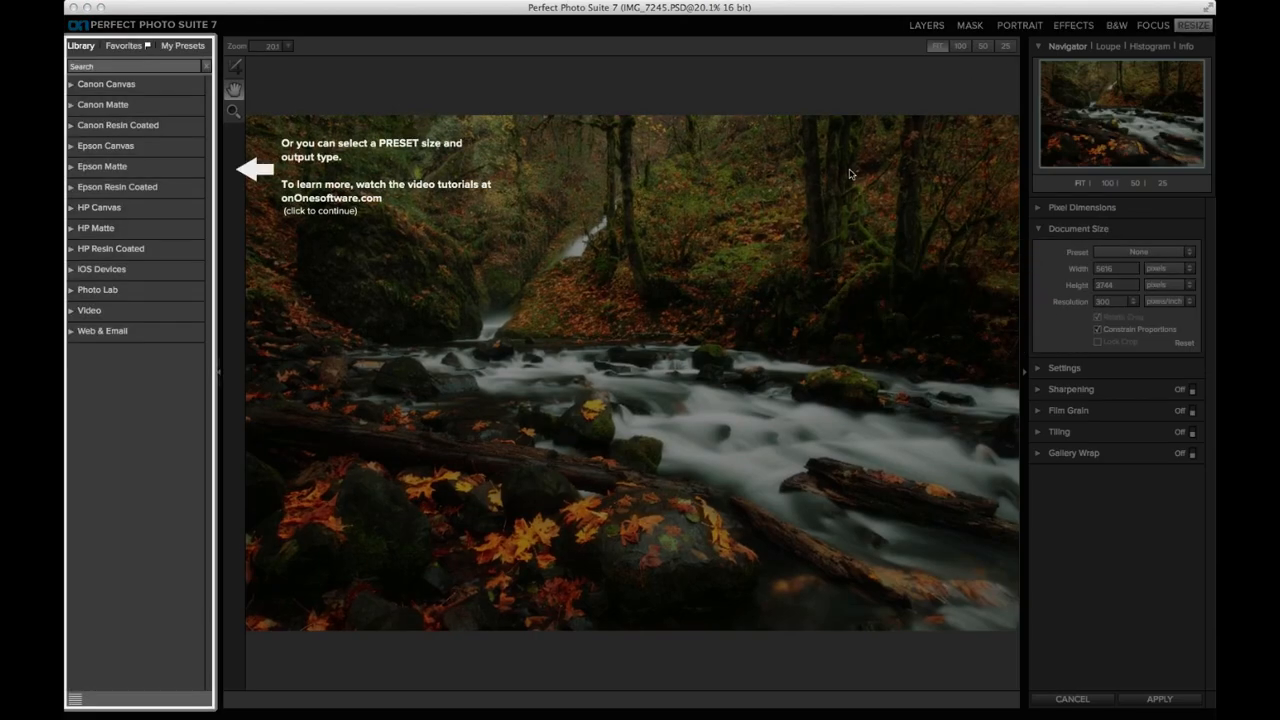
{"action": "left_click", "coordinate": [849, 173]}
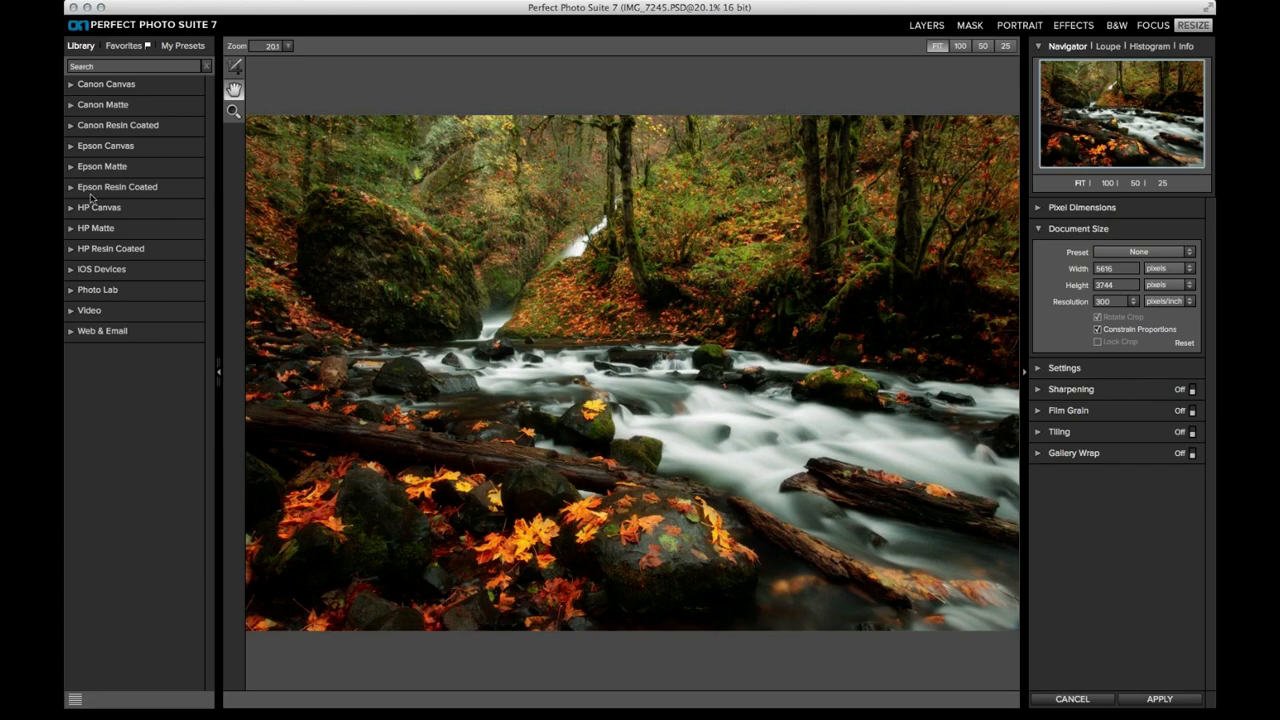
{"action": "left_click", "coordinate": [72, 148]}
{"action": "left_click", "coordinate": [71, 147]}
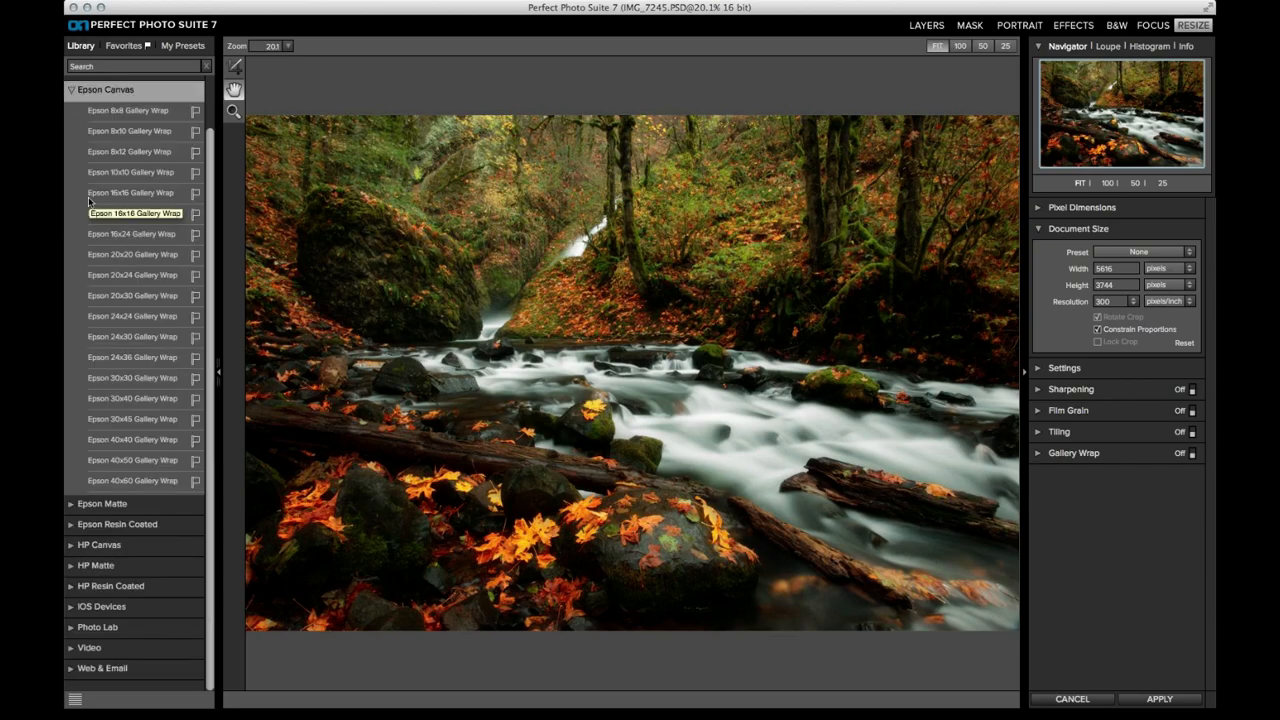
- Apply the Epson 24x30 Gallery Wrap preset, shift its crop frame slightly left on the photo, and re-enable the gallery wrap
{"action": "left_click", "coordinate": [155, 339]}
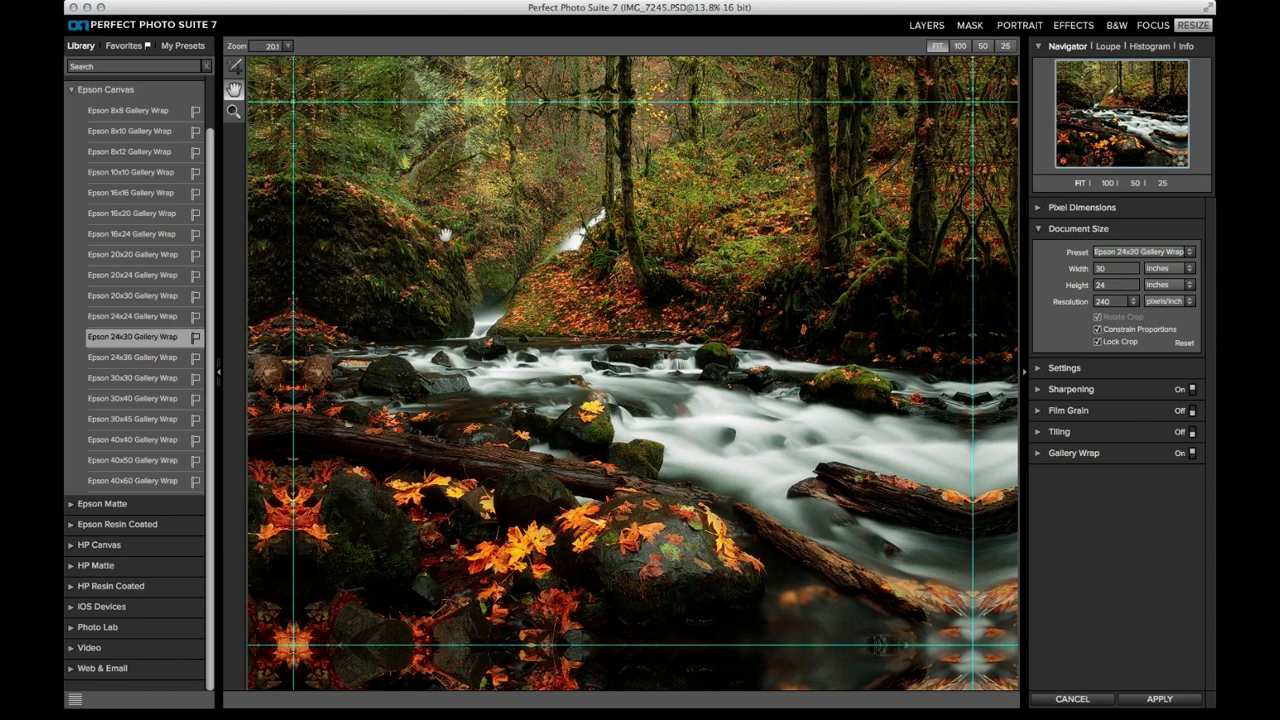
{"action": "left_click", "coordinate": [236, 67]}
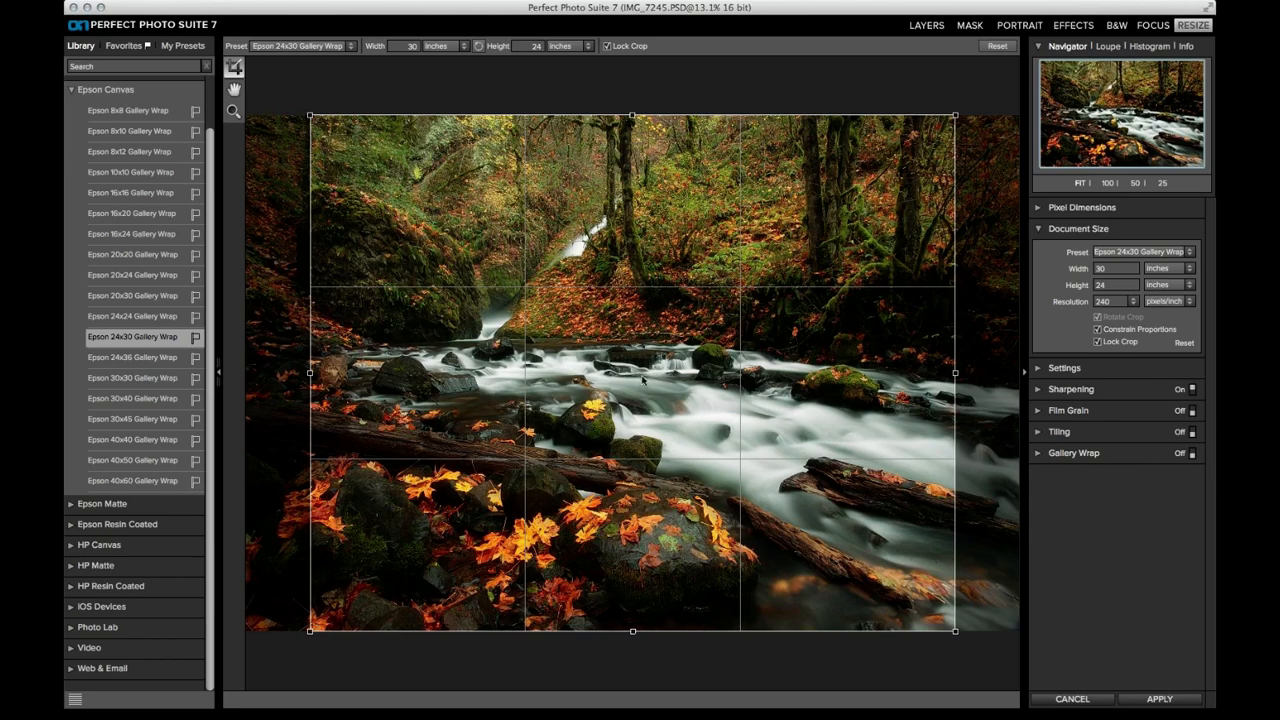
{"action": "left_click_drag", "start_coordinate": [652, 386], "coordinate": [616, 389]}
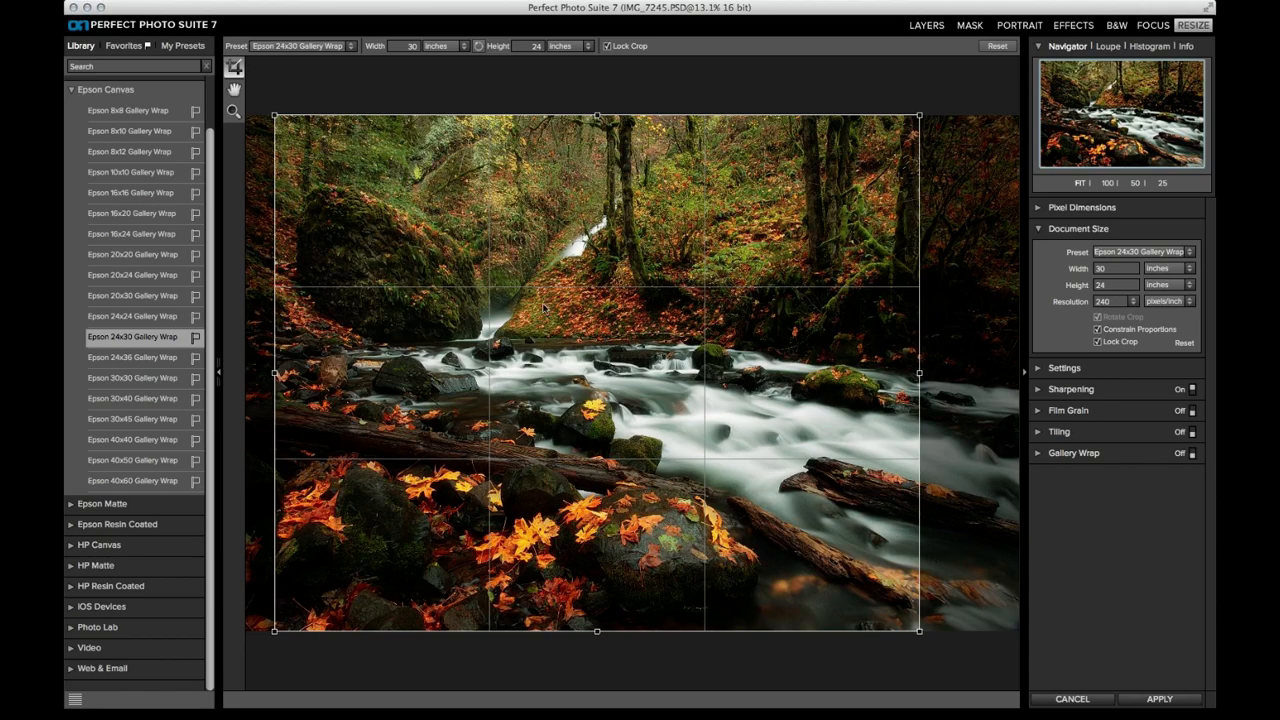
{"action": "left_click", "coordinate": [1192, 453]}
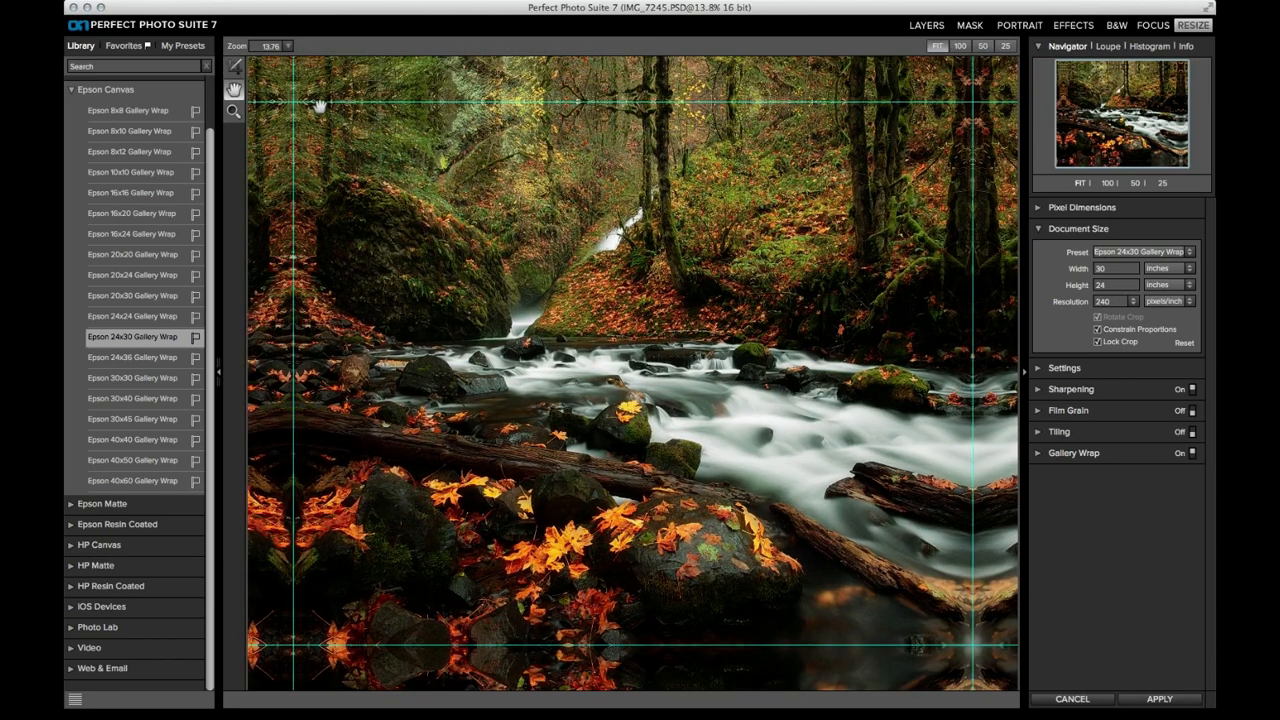
- Try the Reflect Soft and Stretch gallery wrap types, and settle on Stretch Soft
{"action": "left_click", "coordinate": [1037, 454]}
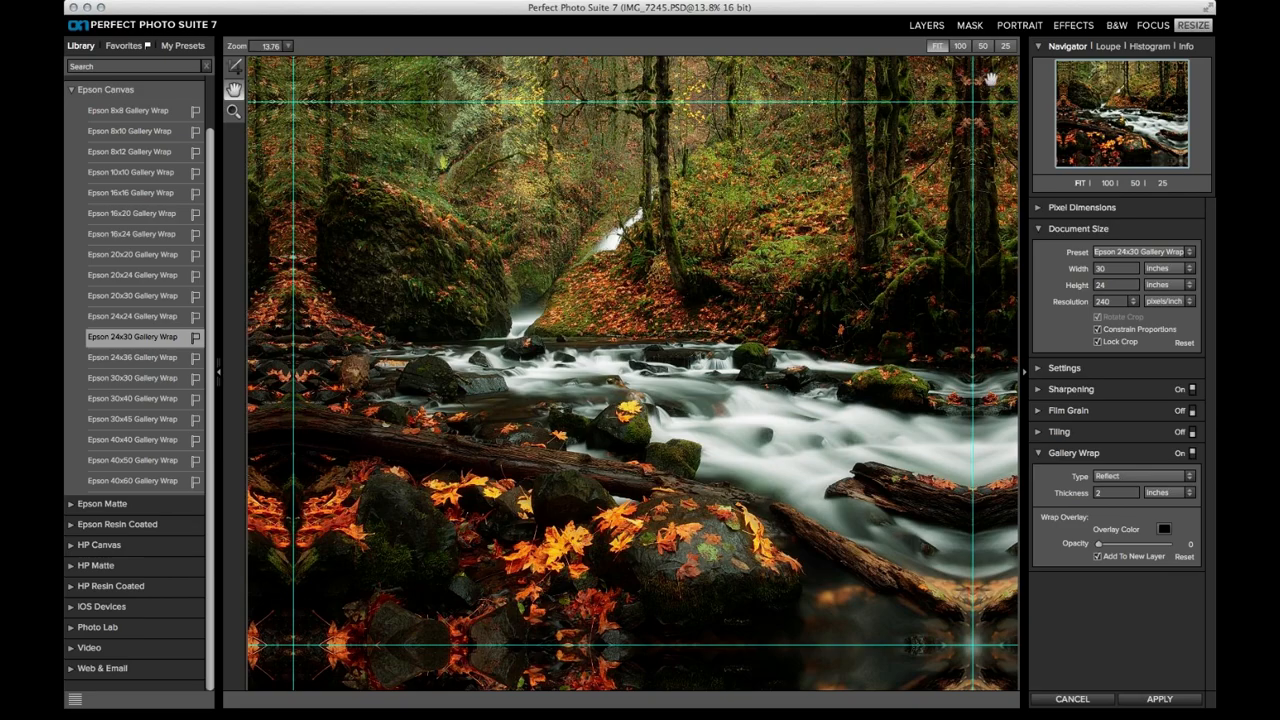
{"action": "left_click", "coordinate": [1143, 476]}
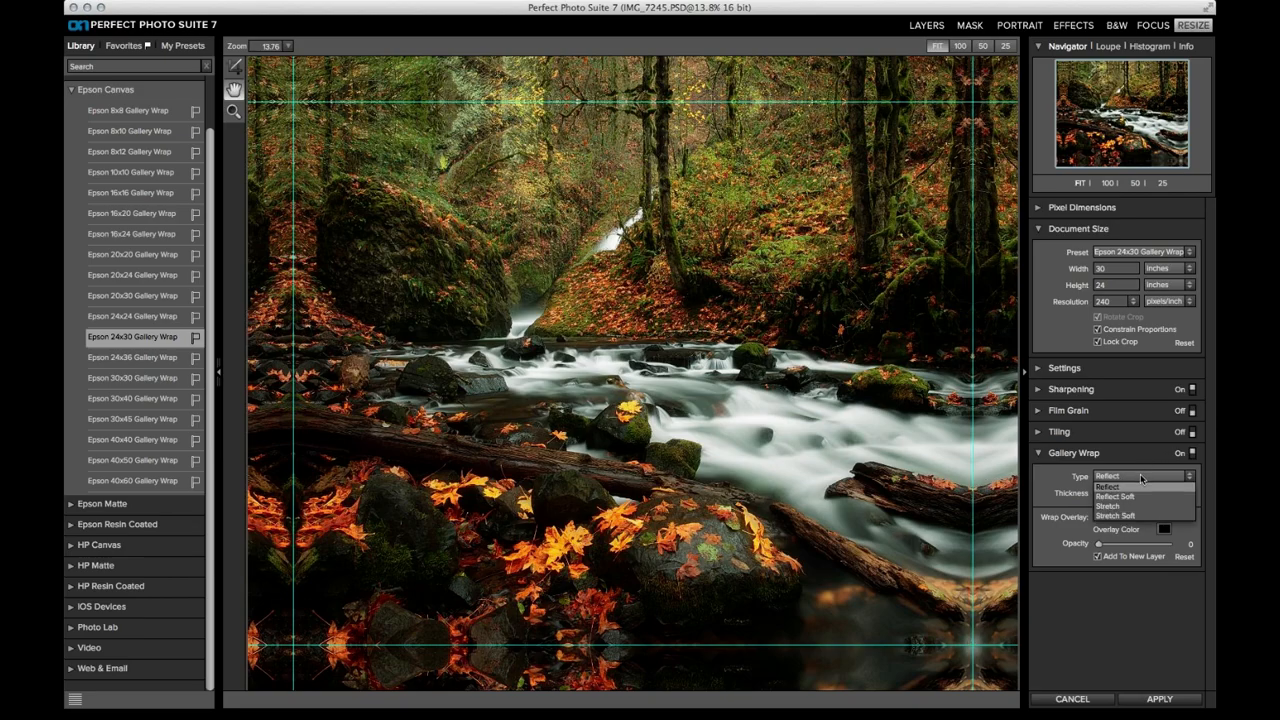
{"action": "left_click", "coordinate": [1132, 488]}
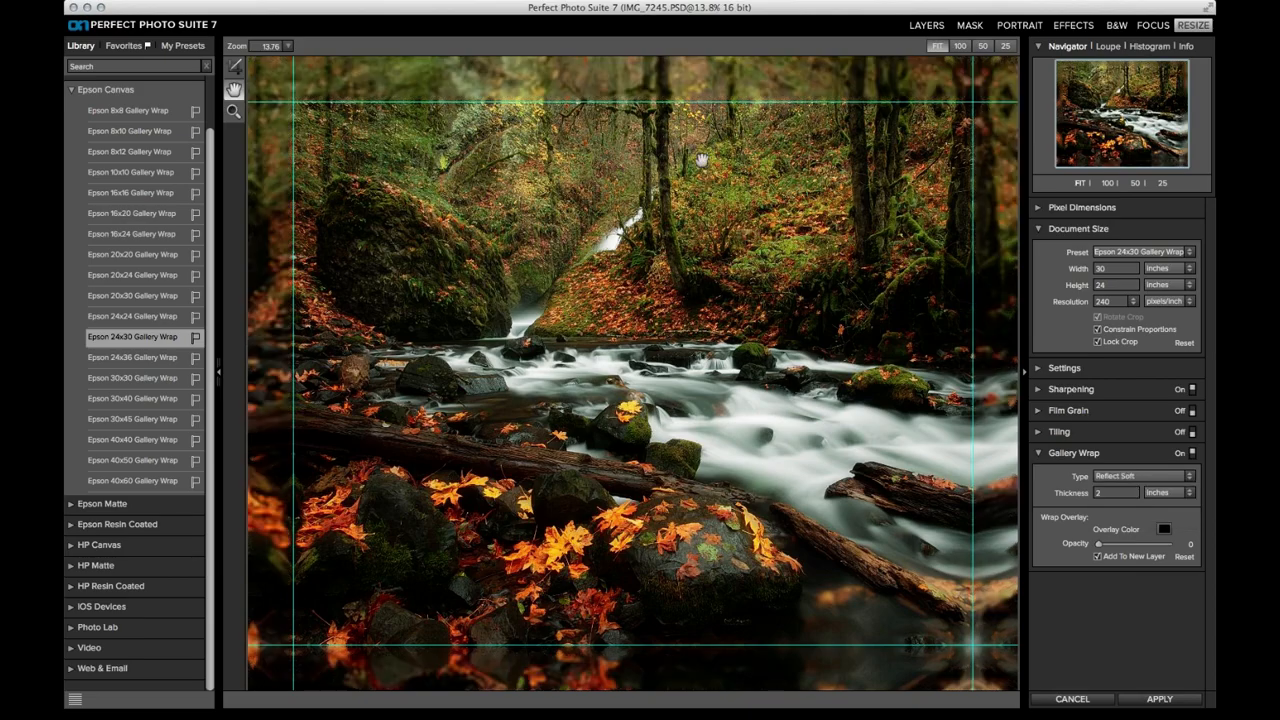
{"action": "left_click", "coordinate": [1120, 476]}
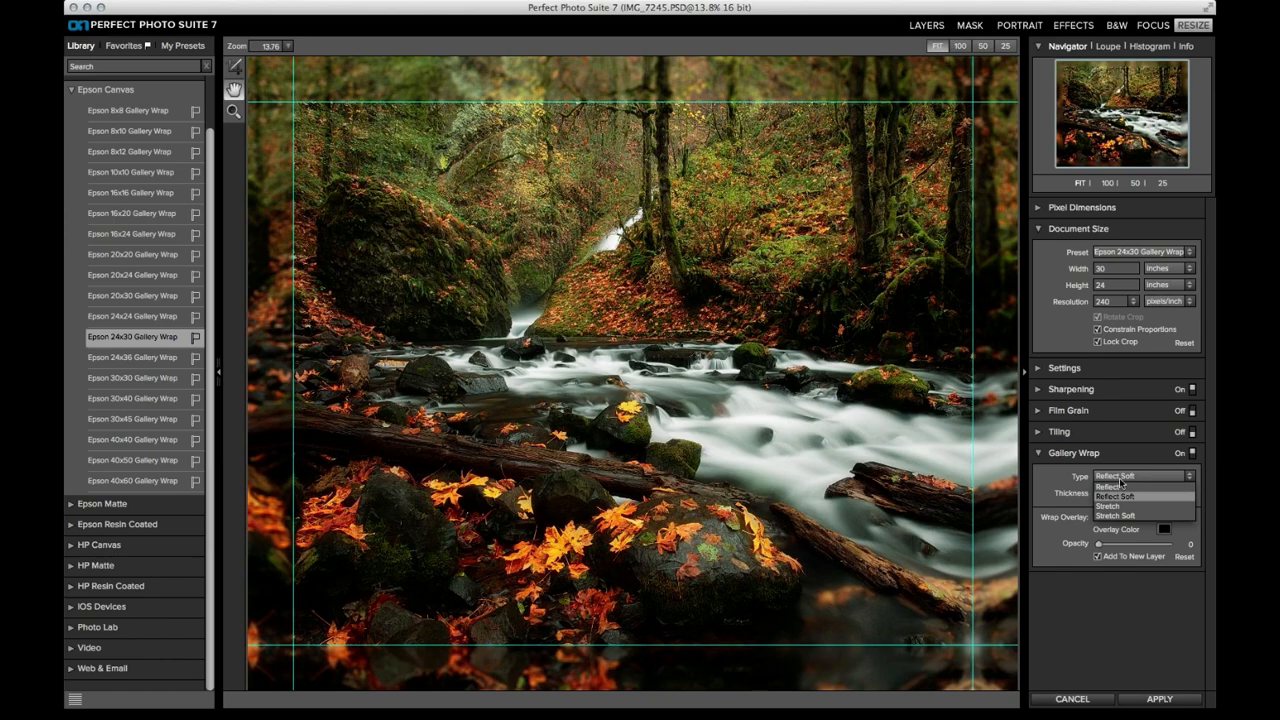
{"action": "left_click", "coordinate": [1122, 508]}
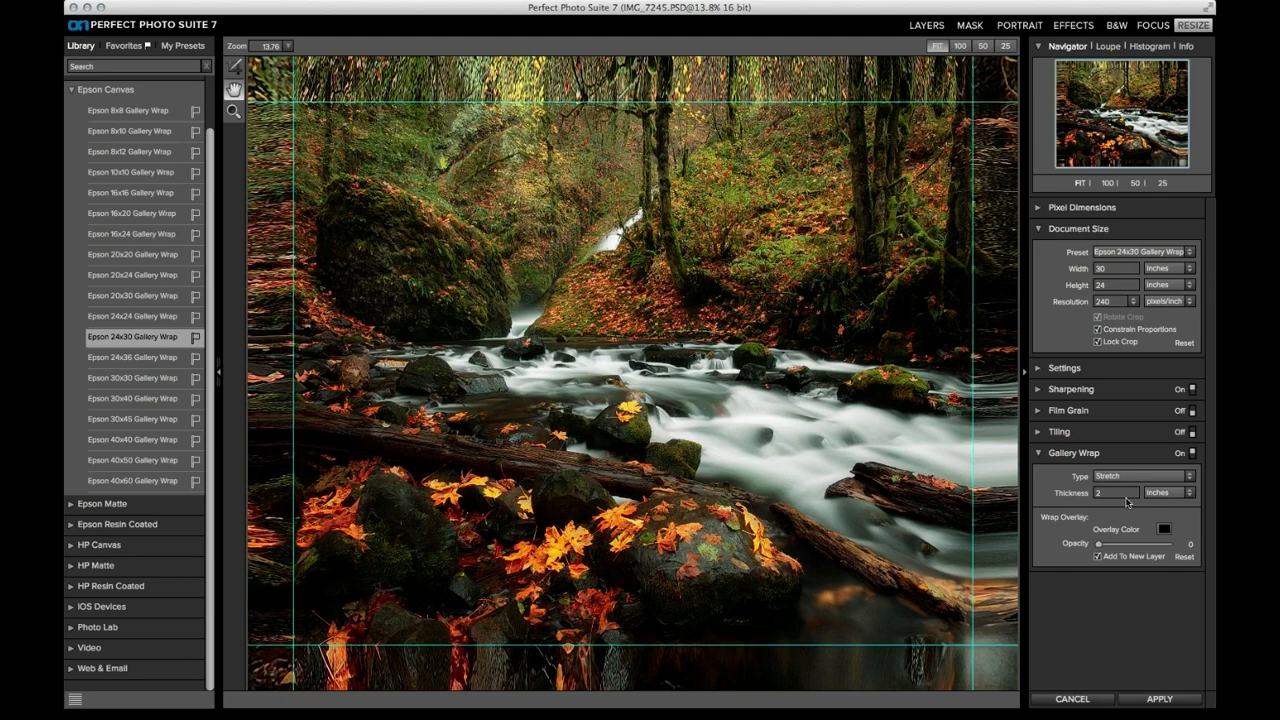
{"action": "left_click", "coordinate": [1135, 477]}
{"action": "left_click", "coordinate": [1131, 515]}
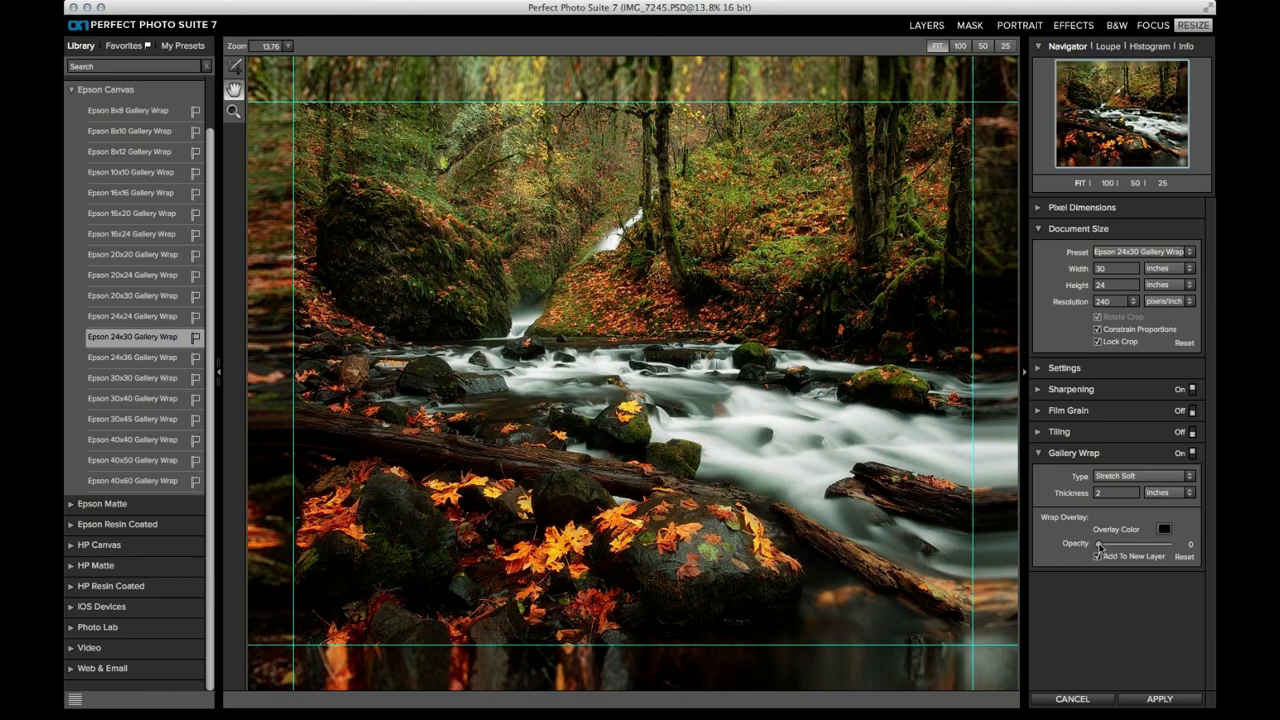
- Set the black wrap overlay's opacity to 26 and open the sharpening settings
{"action": "left_click_drag", "start_coordinate": [1099, 545], "coordinate": [1117, 545]}
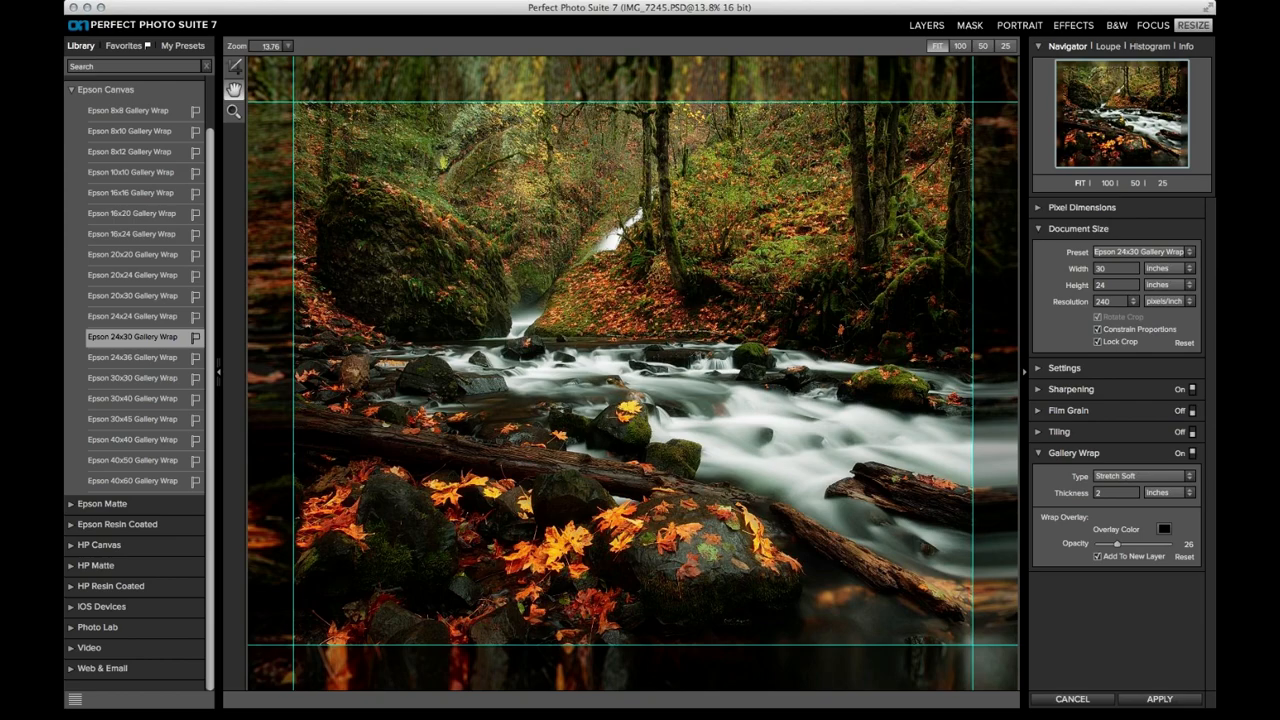
{"action": "left_click", "coordinate": [1040, 390]}
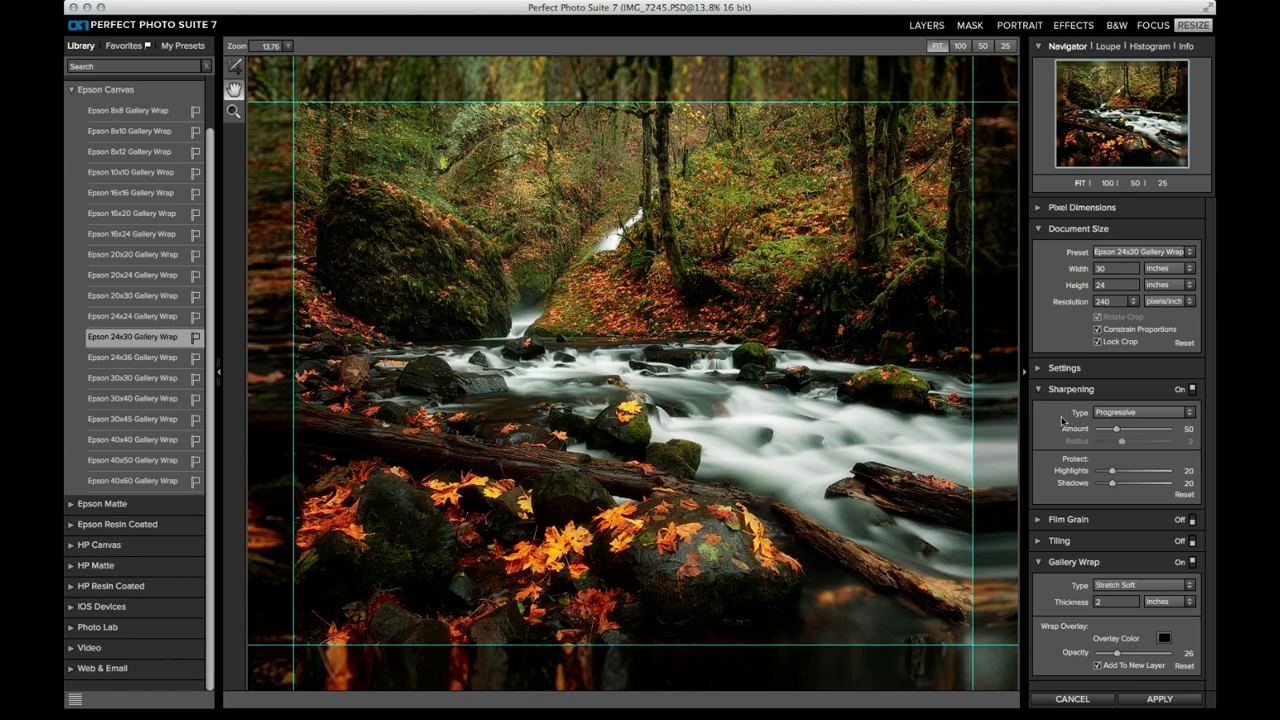